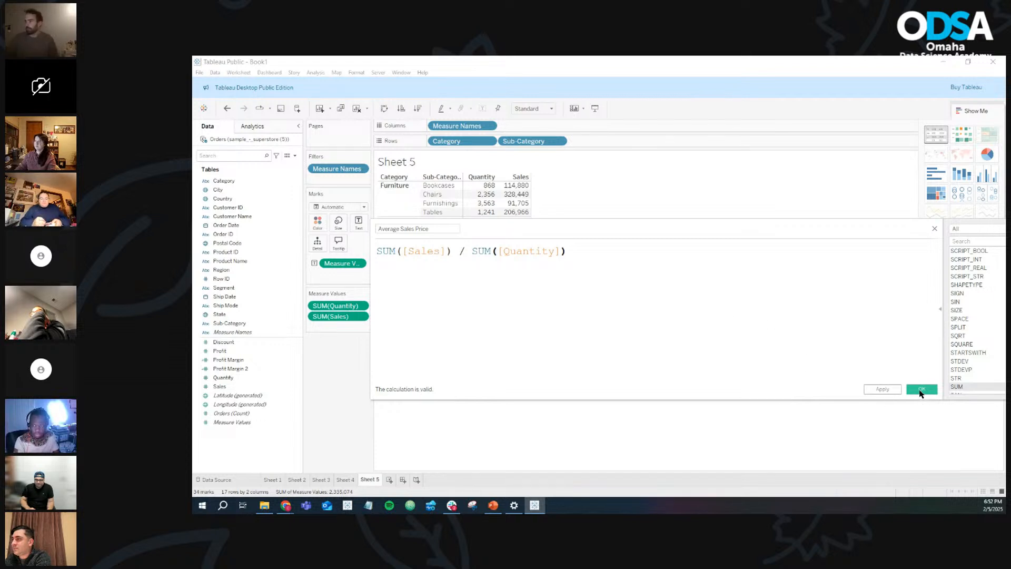
Step: Save the Average Sales Price calculation, and add Average Sales Price and Profit Margin 2 to the table's measure values
left_click(921, 389)
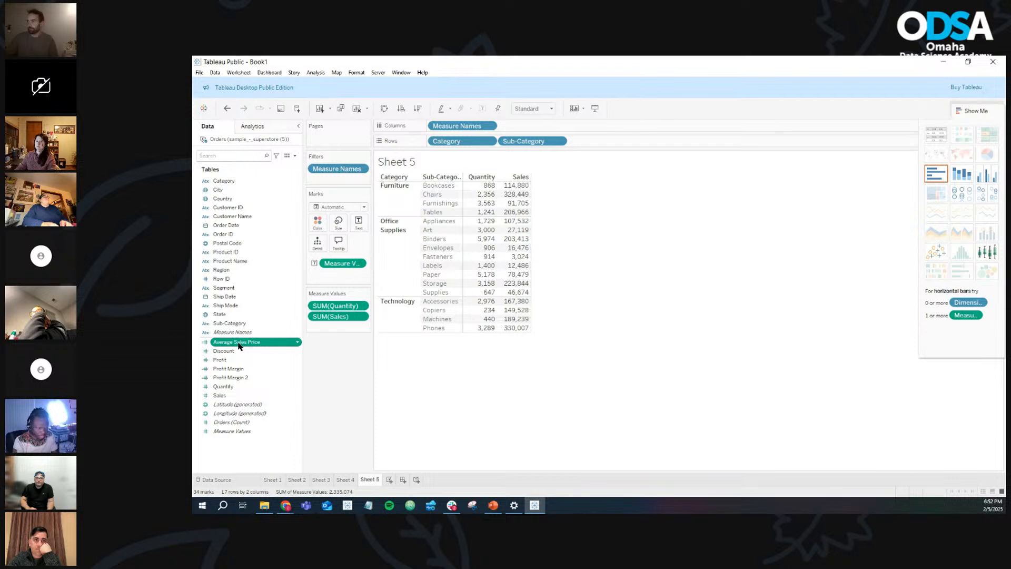
left_click_drag(239, 346, 336, 331)
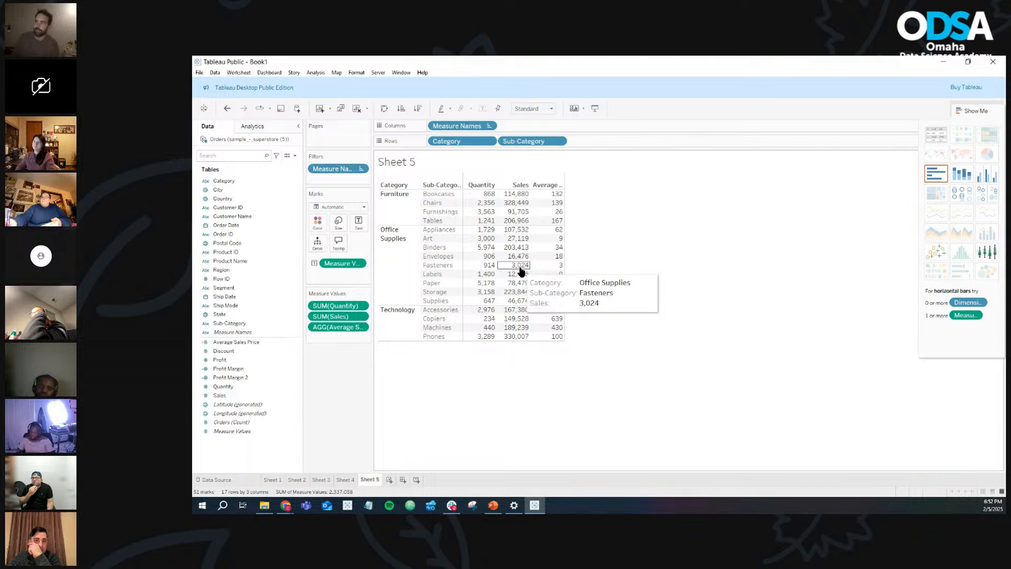
mouse_move(563, 270)
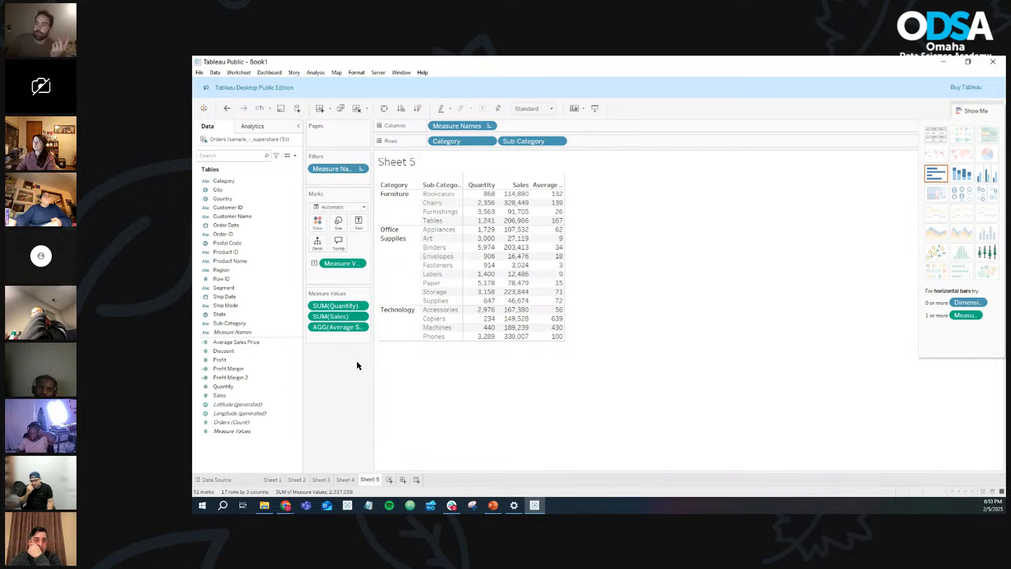
left_click(229, 378)
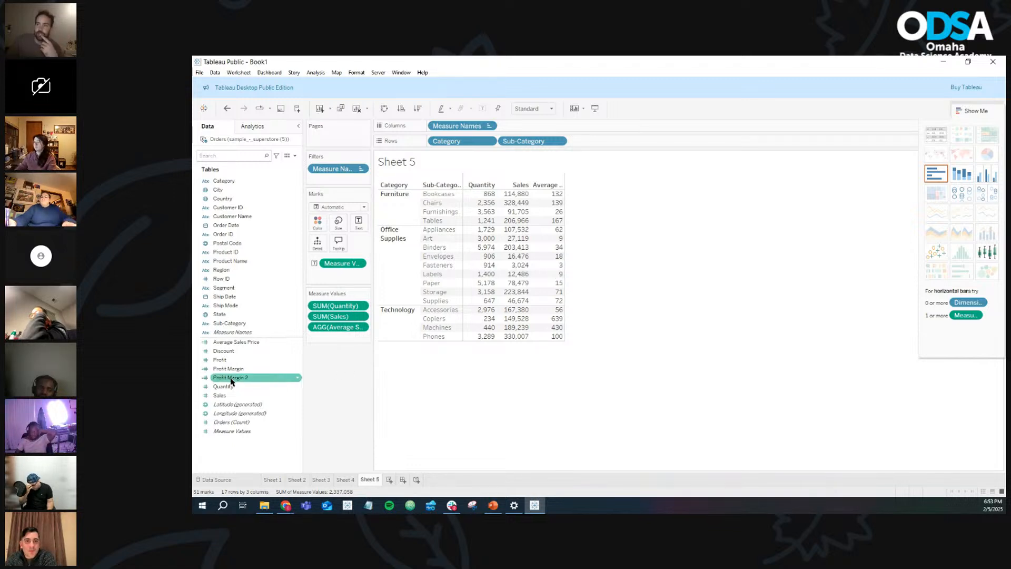
left_click_drag(231, 382, 329, 341)
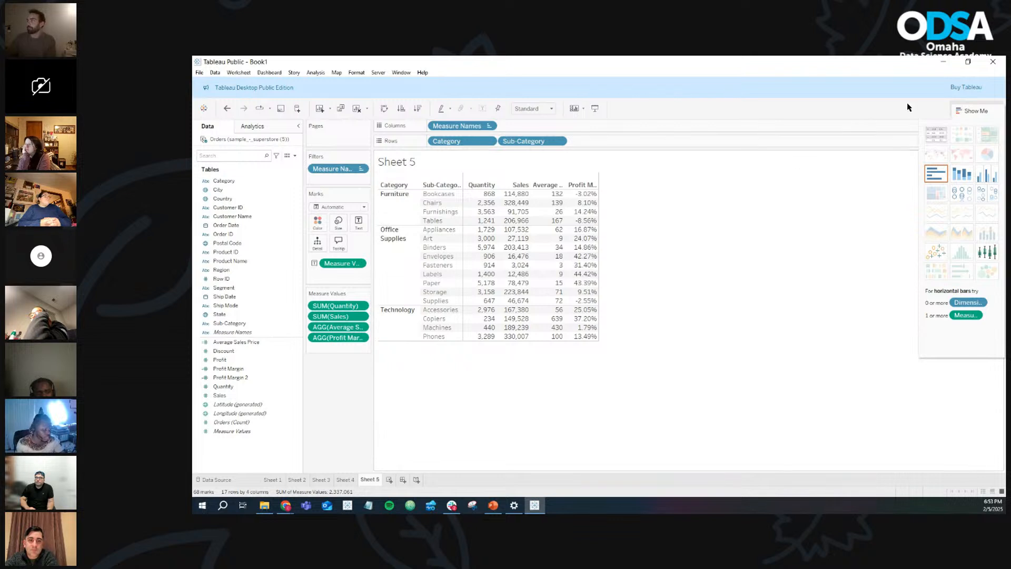
Step: Collapse the Show Me chart list and add Region to the columns ahead of Measure Names
left_click(971, 110)
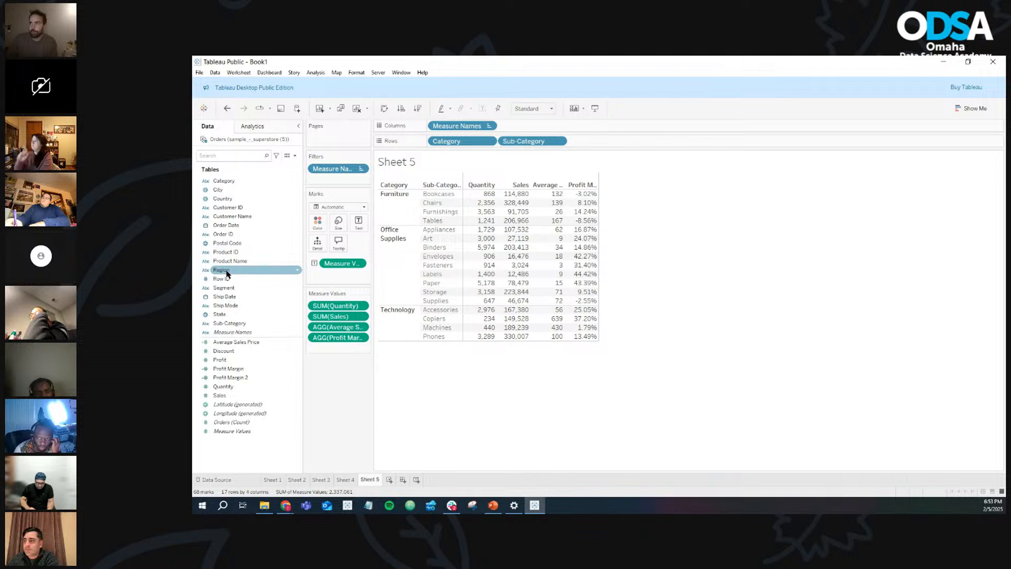
left_click_drag(227, 274, 548, 131)
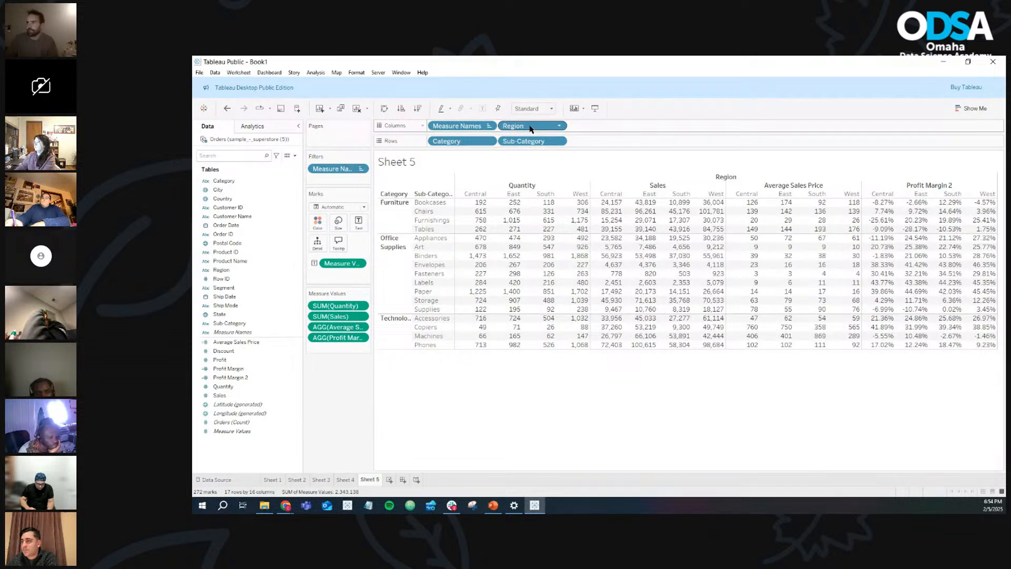
left_click_drag(529, 129, 430, 129)
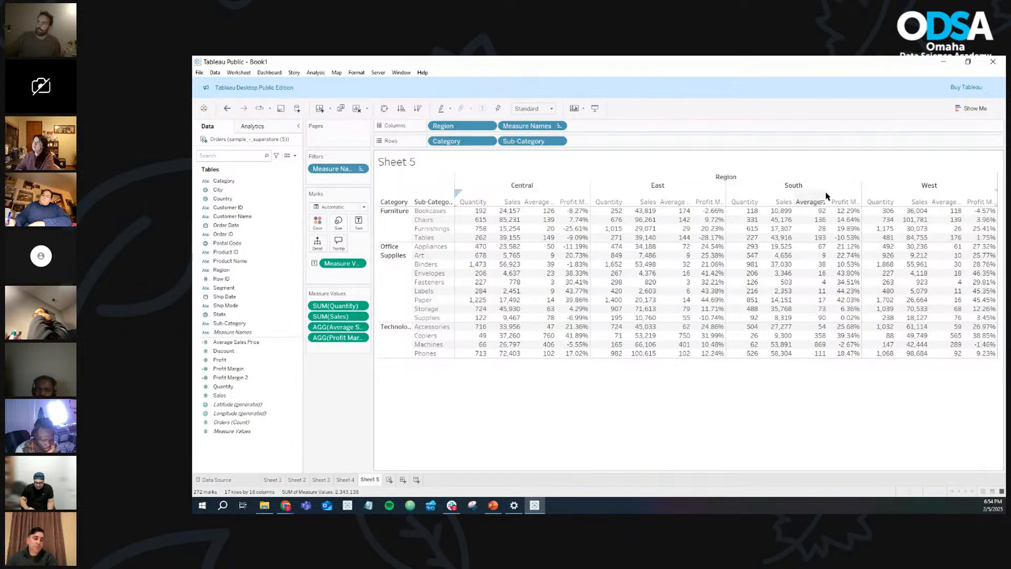
mouse_move(855, 213)
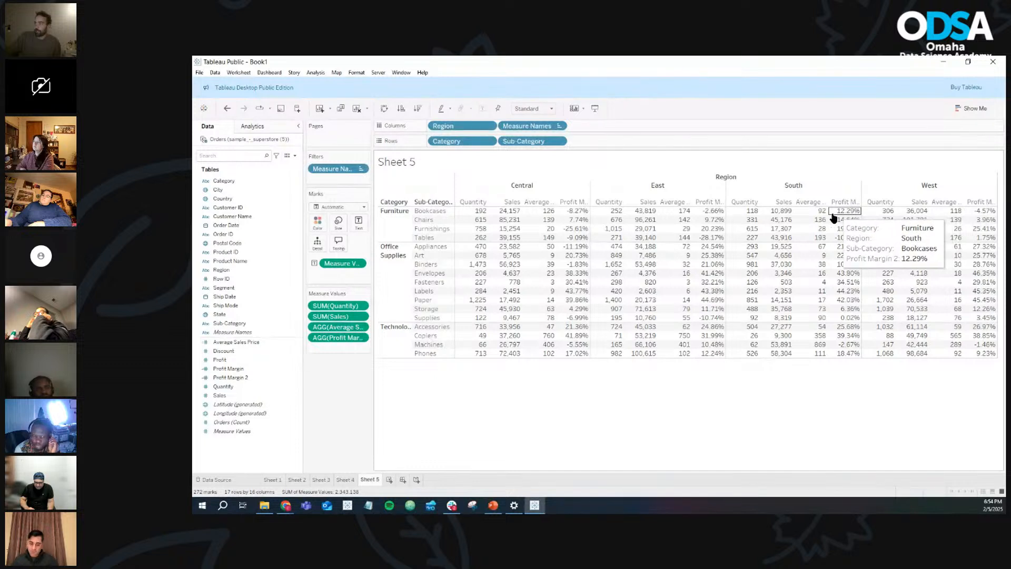
mouse_move(816, 216)
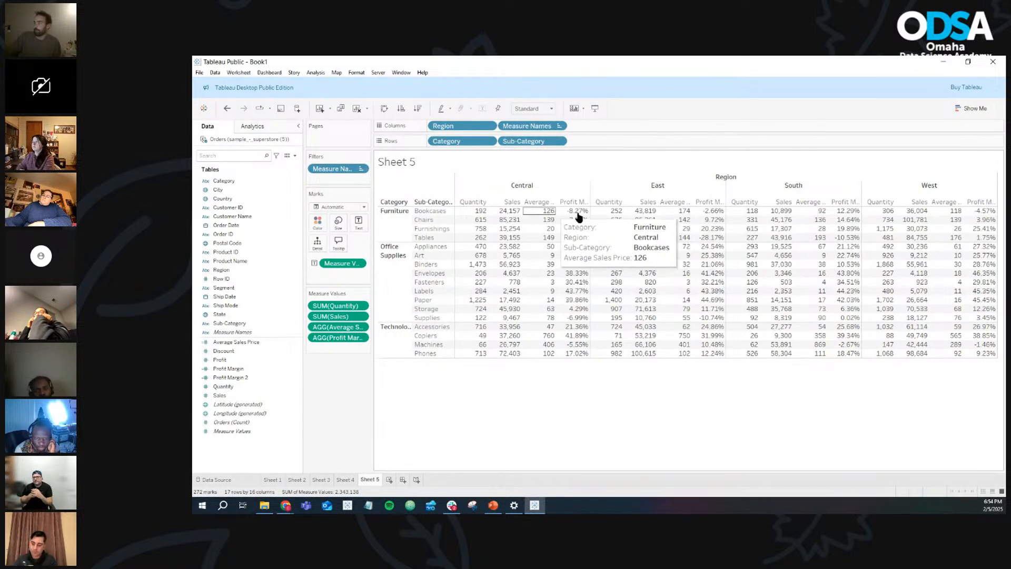
mouse_move(945, 216)
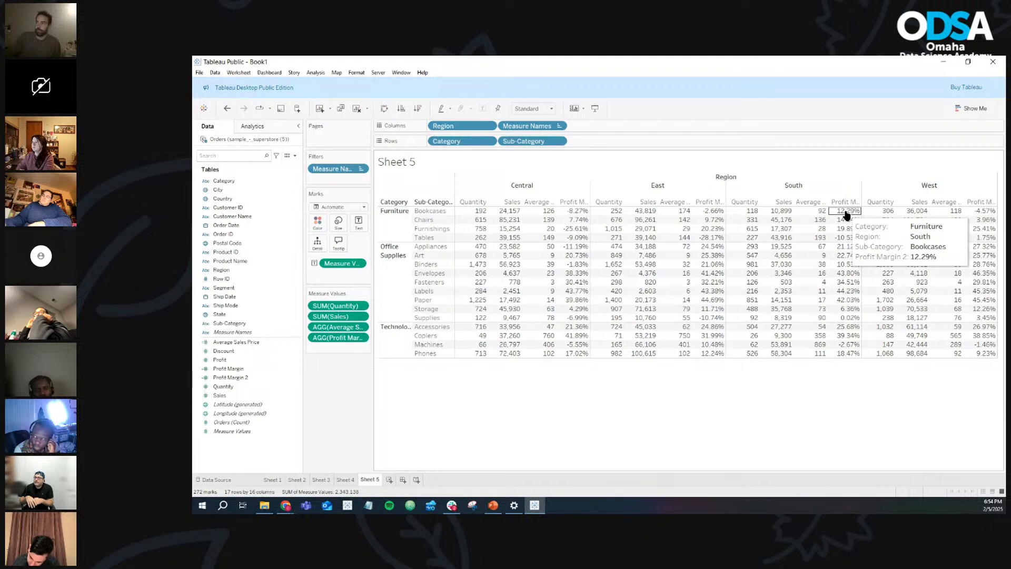
mouse_move(753, 216)
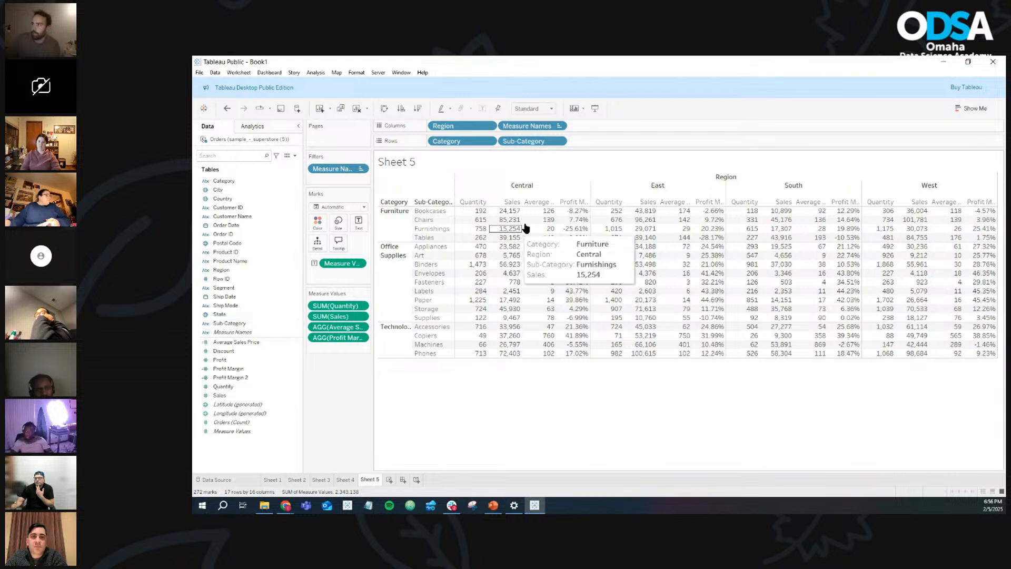
Step: Create a new worksheet and place Region followed by Sub-Category on its columns
left_click(389, 480)
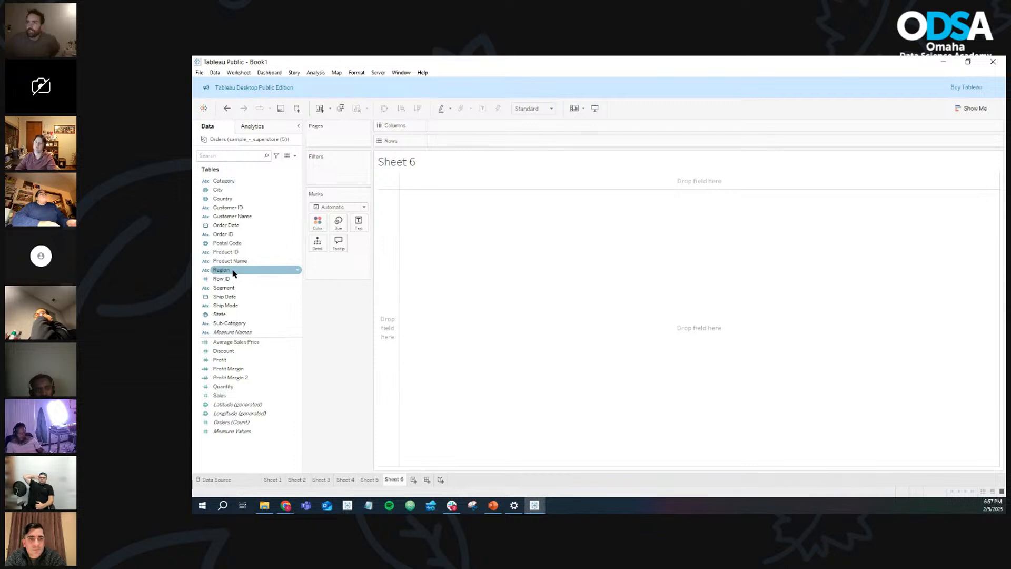
left_click_drag(233, 272, 458, 128)
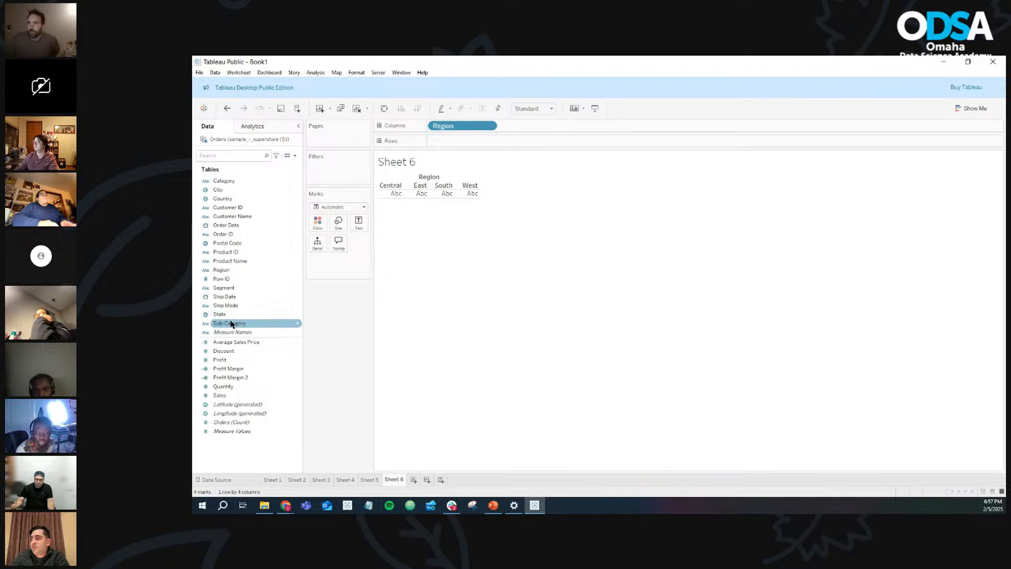
mouse_move(230, 324)
left_mouse_down()
mouse_move(310, 301)
mouse_move(549, 164)
mouse_move(561, 132)
mouse_move(547, 127)
left_mouse_up()
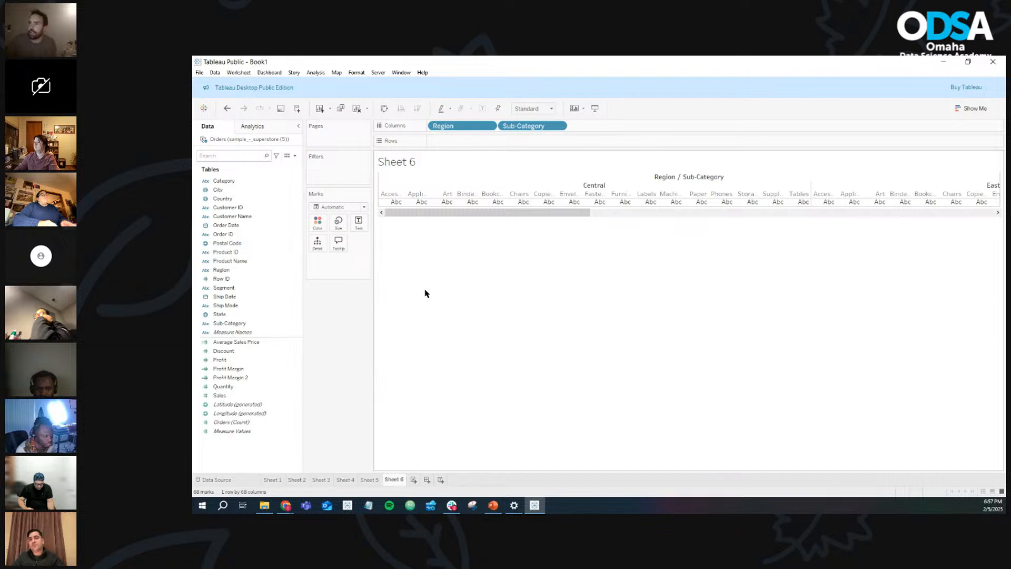
Step: Plot Profit Margin 2 and Average Sales Price as two separate bar chart rows
left_click(239, 381)
left_click_drag(239, 380, 468, 143)
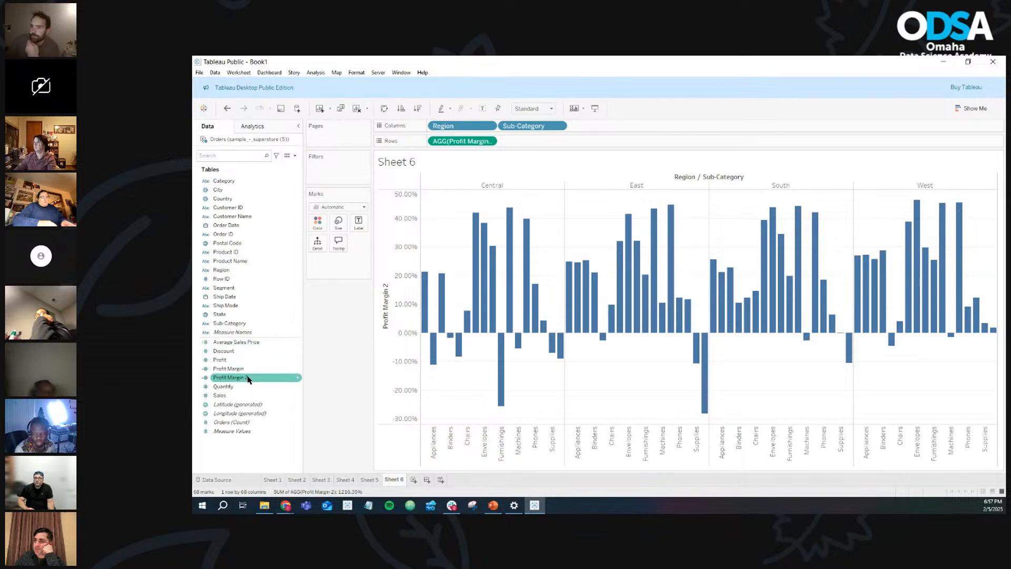
left_click(242, 343)
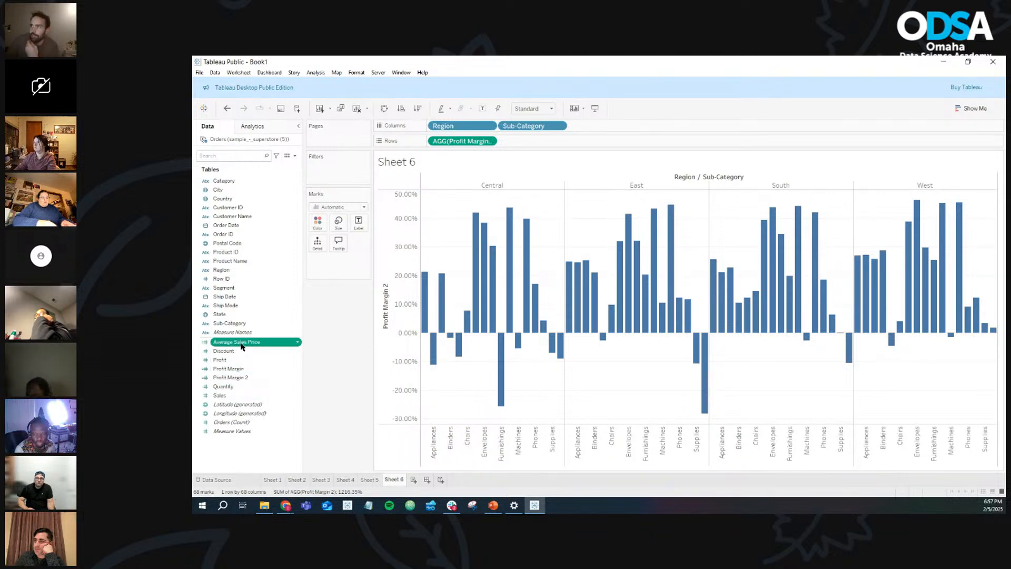
left_click_drag(241, 343, 548, 146)
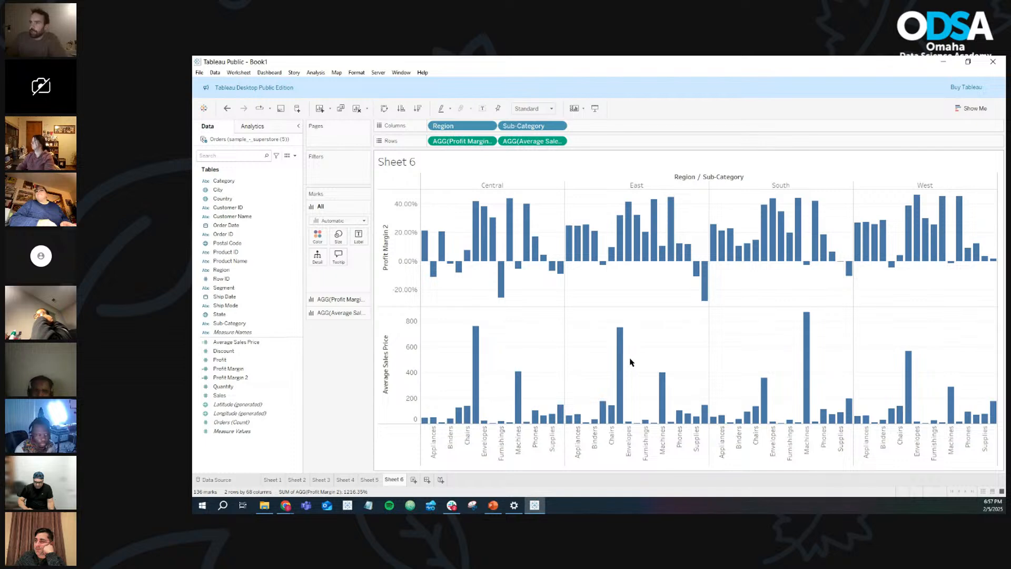
Step: Switch to PowerPoint to review the calculated-field topics on the Overview slide, ending back in Tableau
left_click(493, 507)
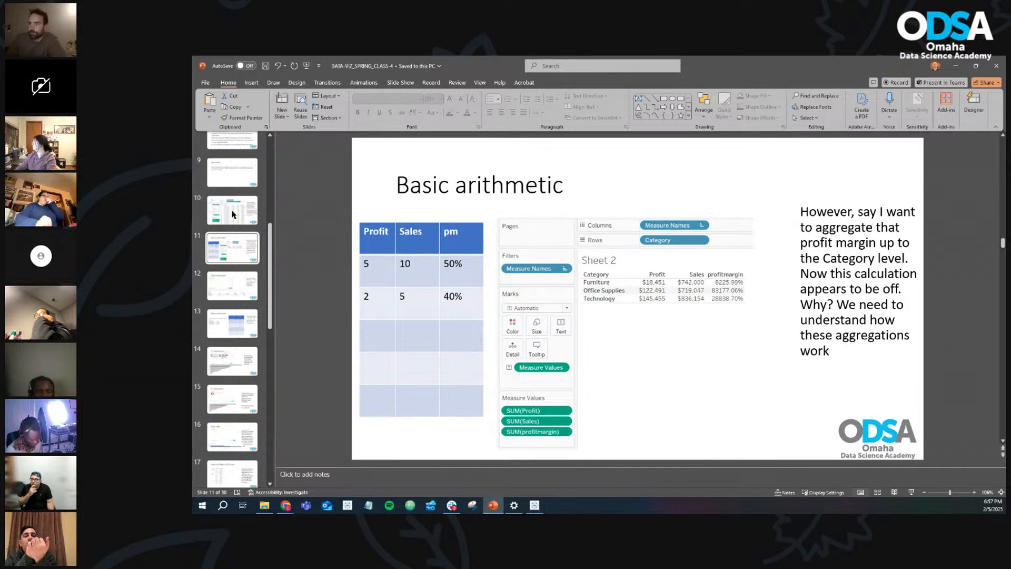
scroll(232, 213, "up", 2)
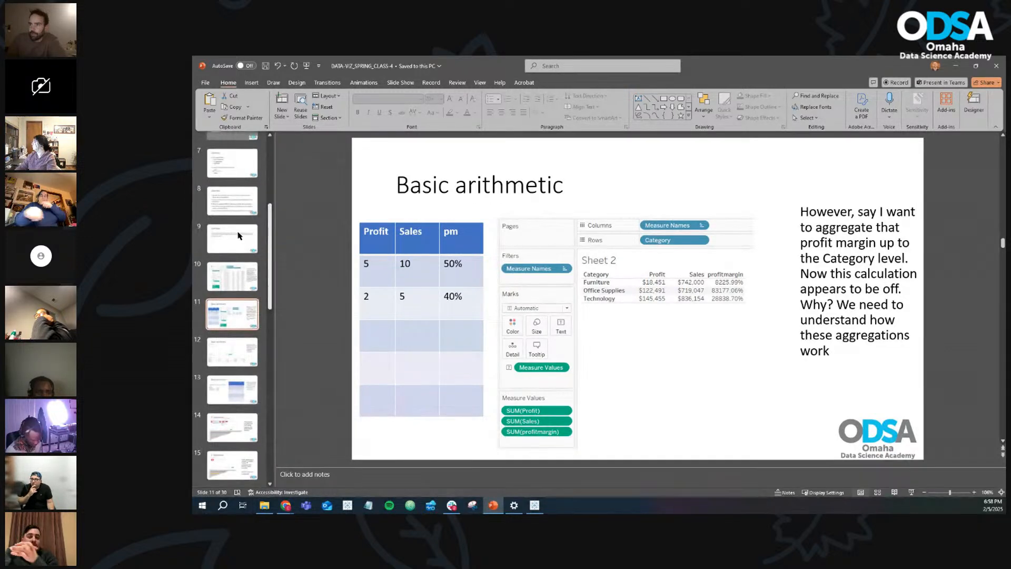
scroll(228, 167, "up", 1)
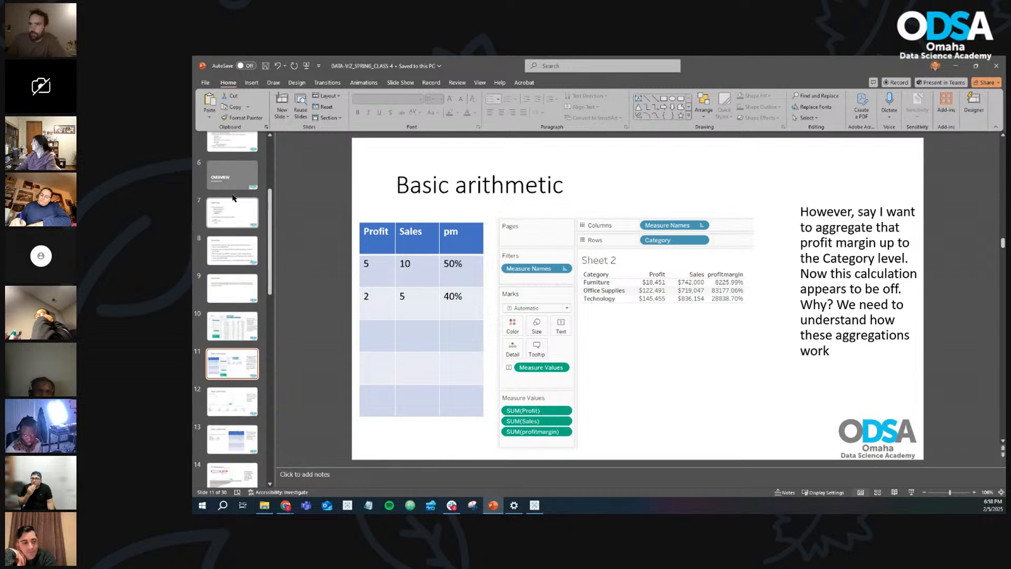
left_click(233, 219)
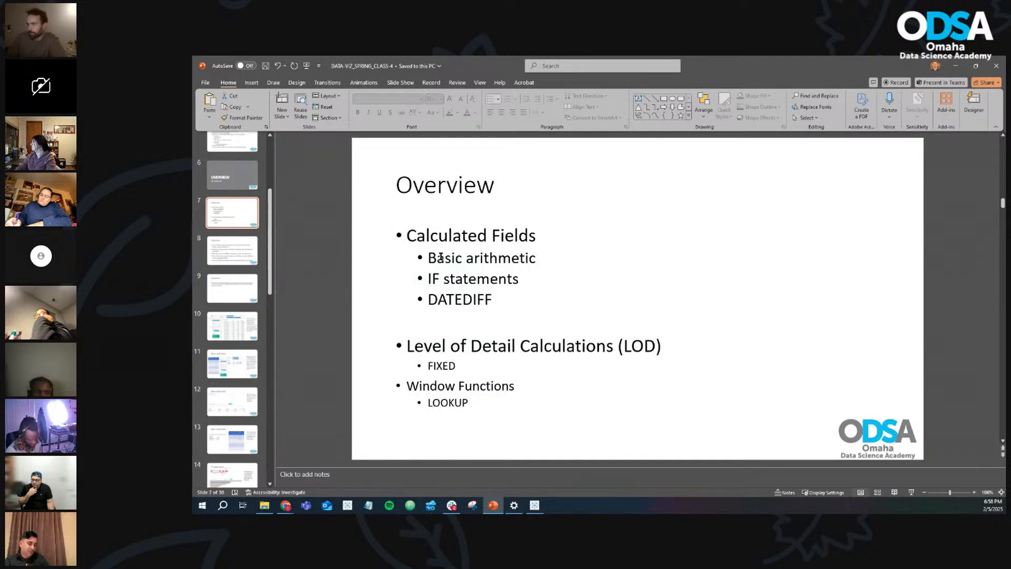
triple_click(440, 257)
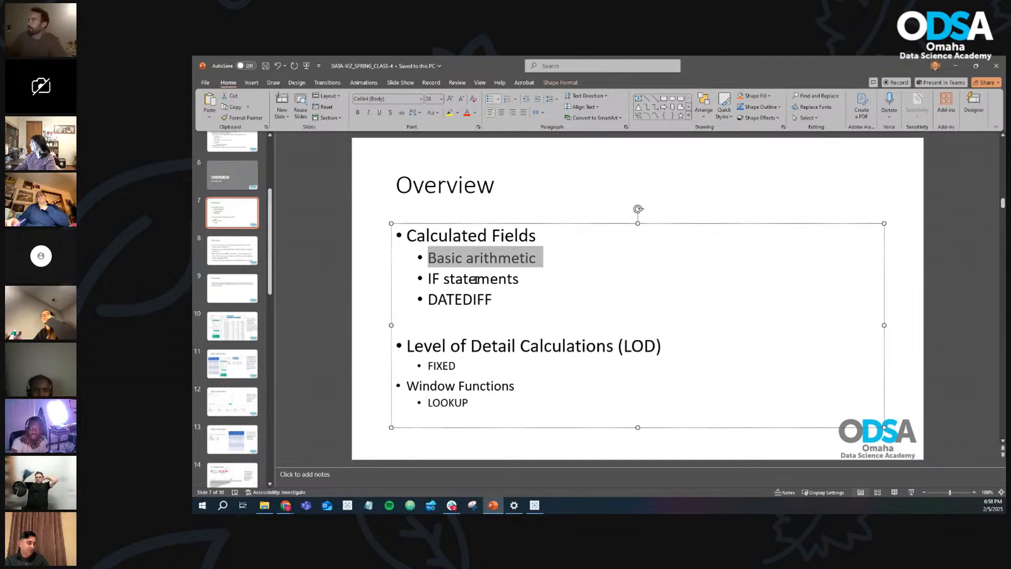
triple_click(478, 282)
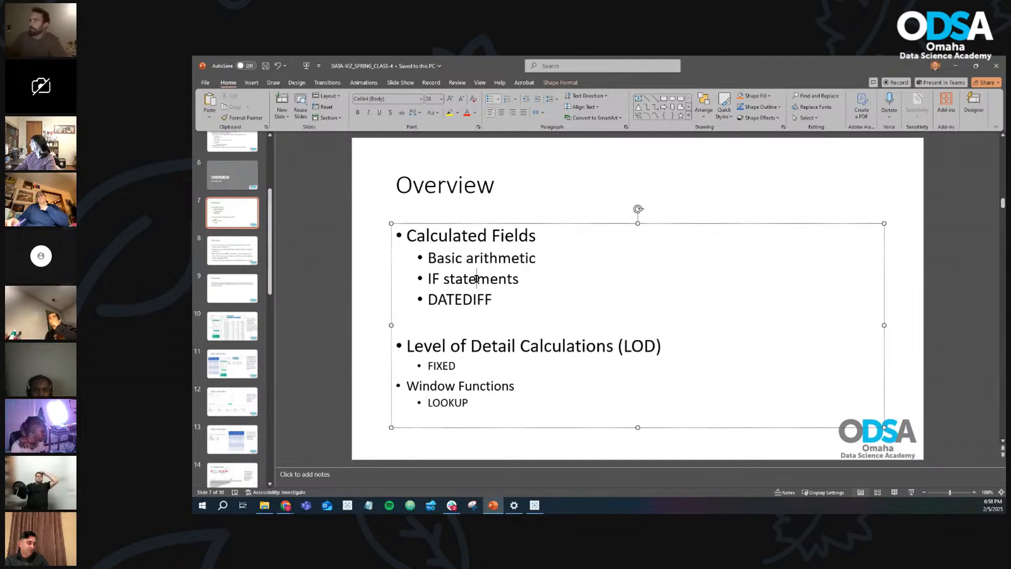
left_click(956, 69)
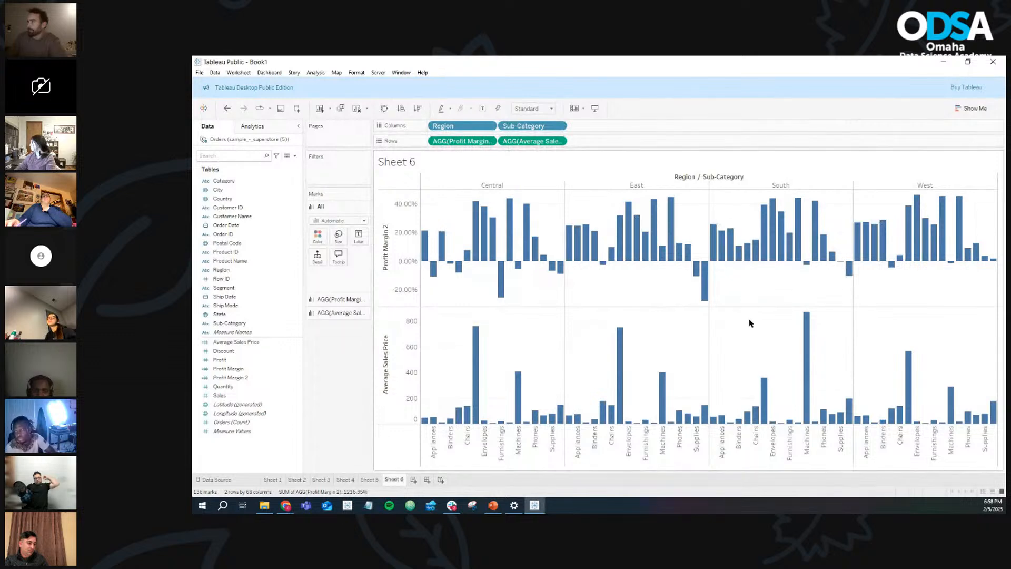
Step: Create a new calculated field and name it East Region
mouse_move(766, 379)
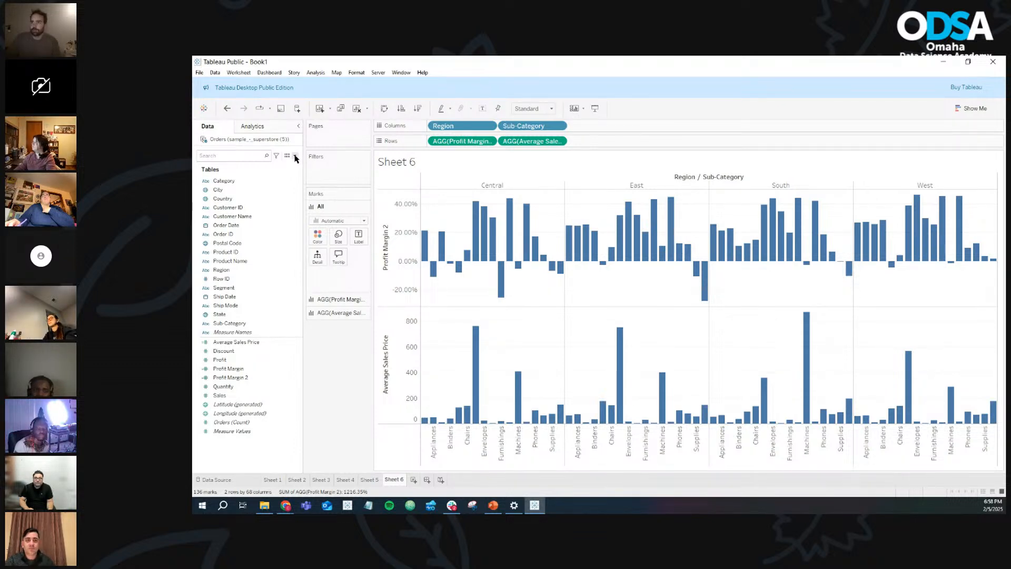
left_click(295, 157)
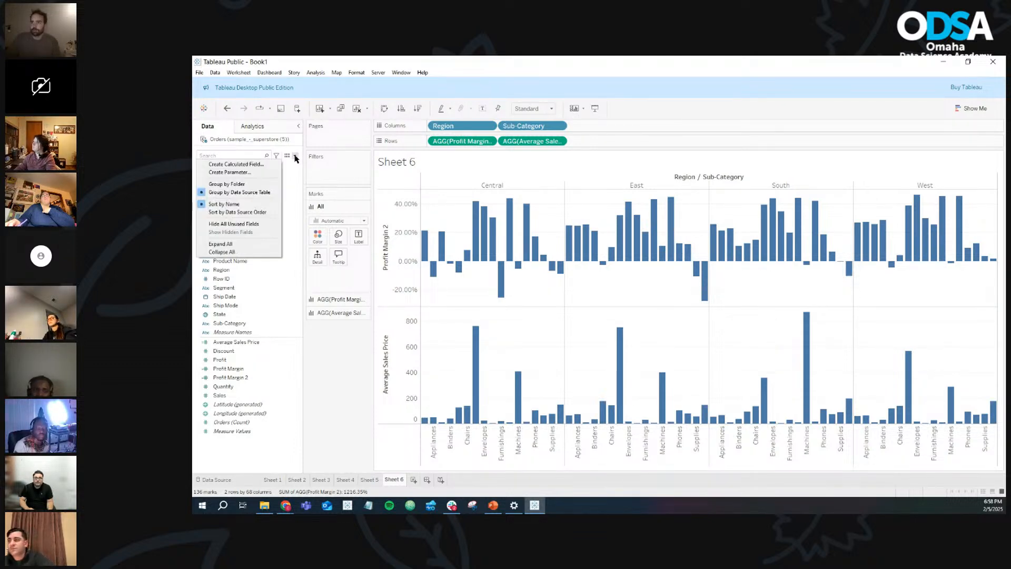
left_click(269, 167)
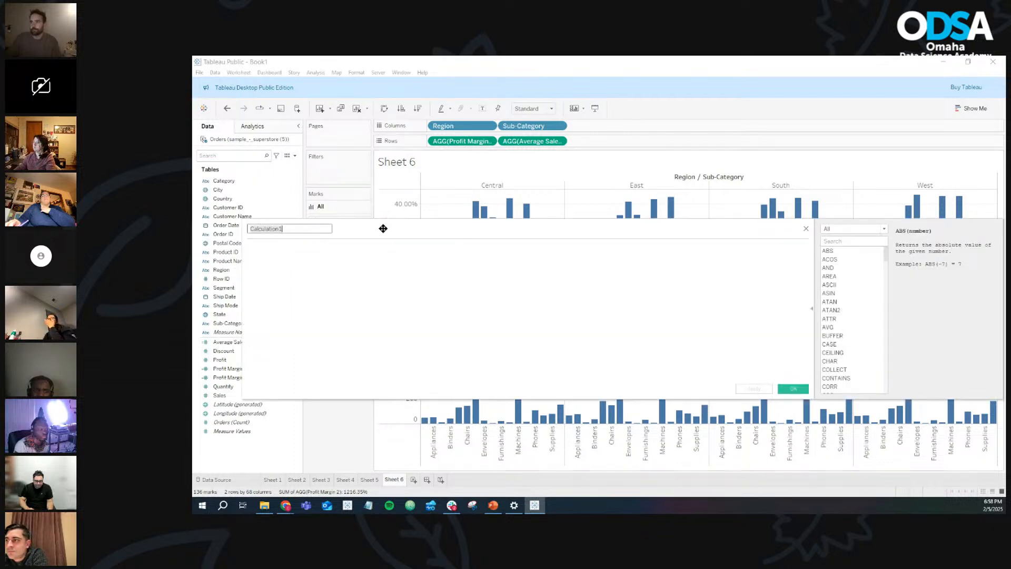
left_click_drag(383, 228, 488, 228)
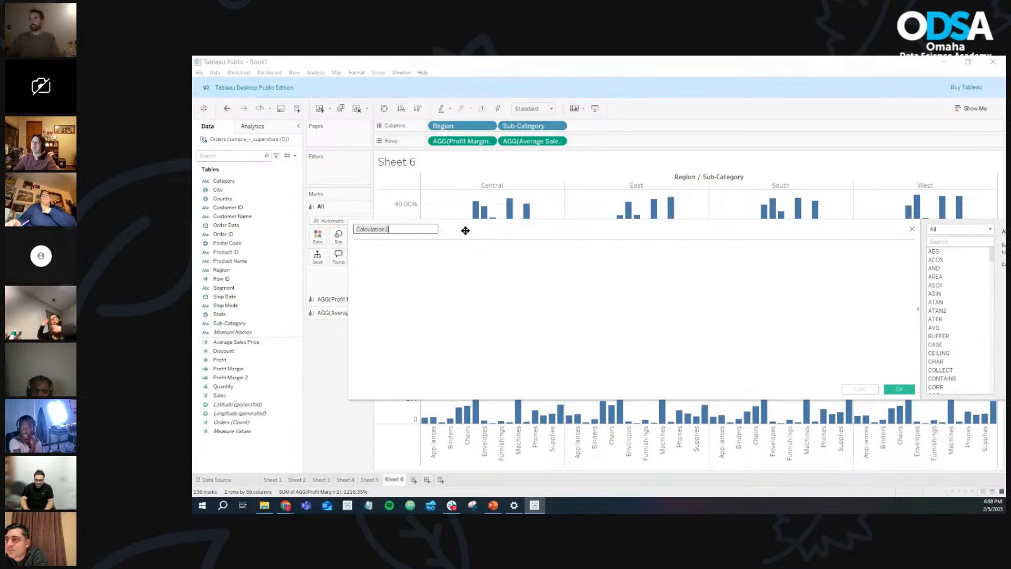
mouse_move(465, 228)
left_mouse_down()
mouse_move(469, 291)
mouse_move(460, 236)
left_mouse_up()
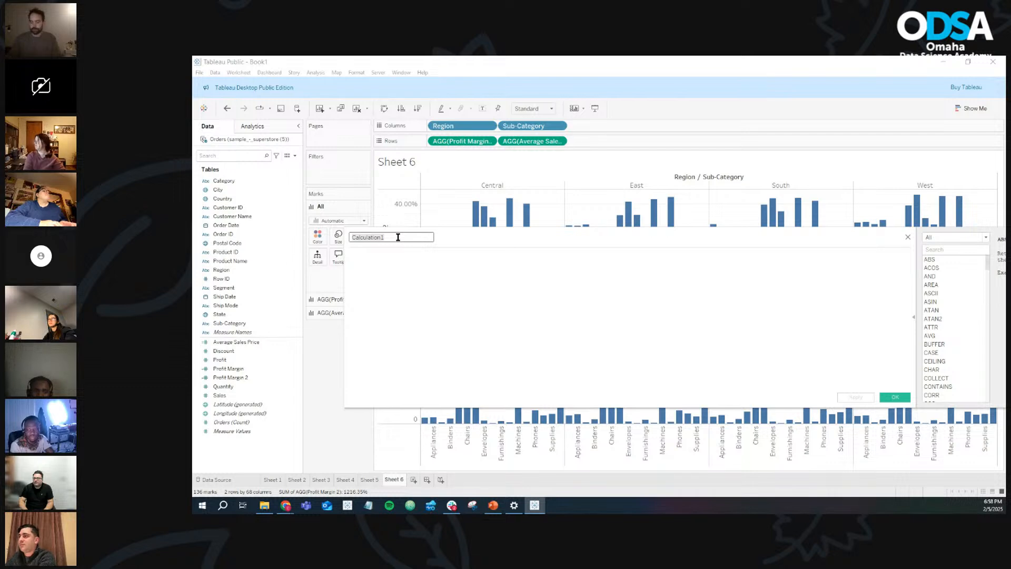
type("East Region")
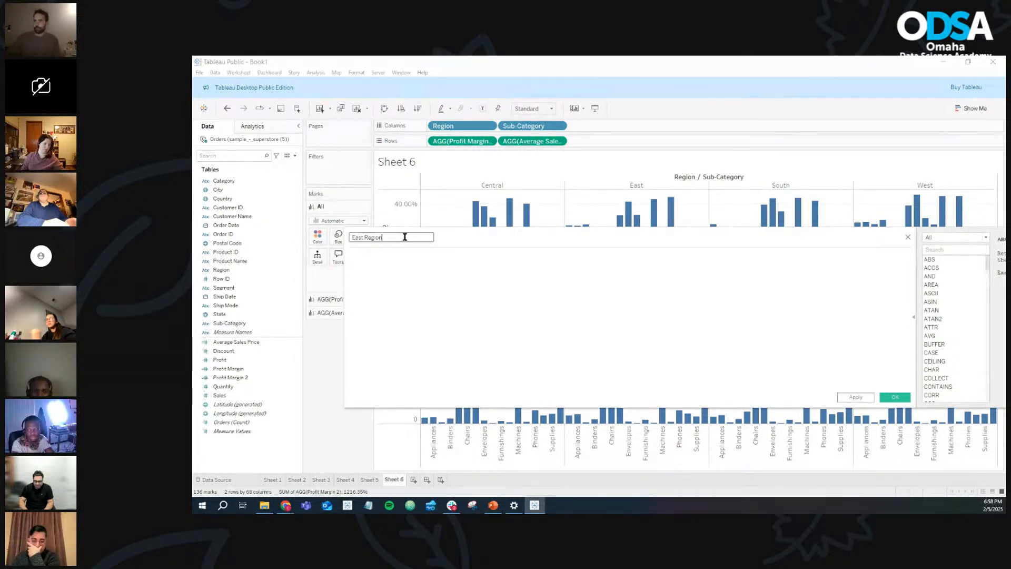
Step: Begin the East Region formula with an IF condition testing whether the Region field equals 'East'
left_click(426, 262)
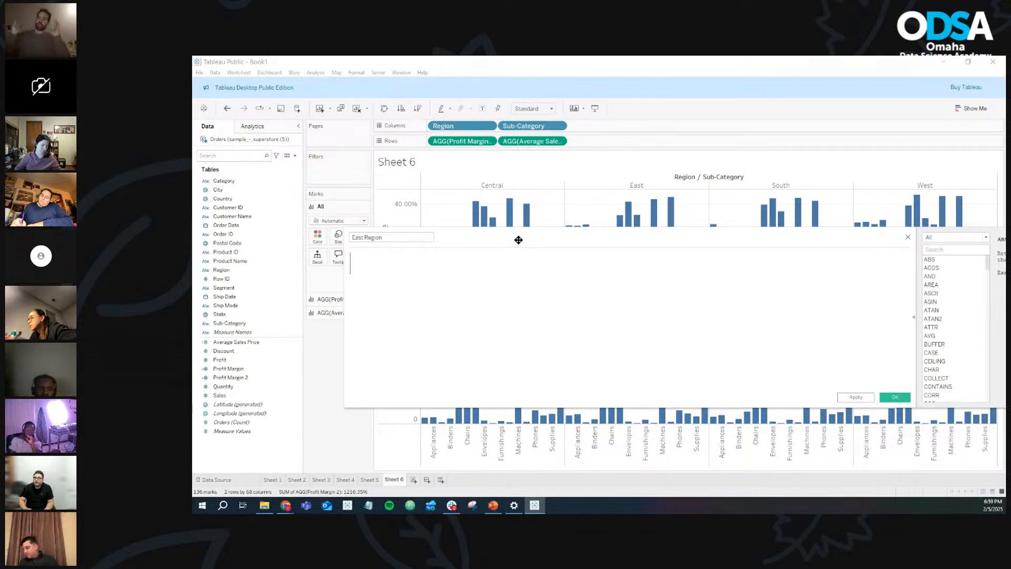
left_click_drag(504, 235, 541, 201)
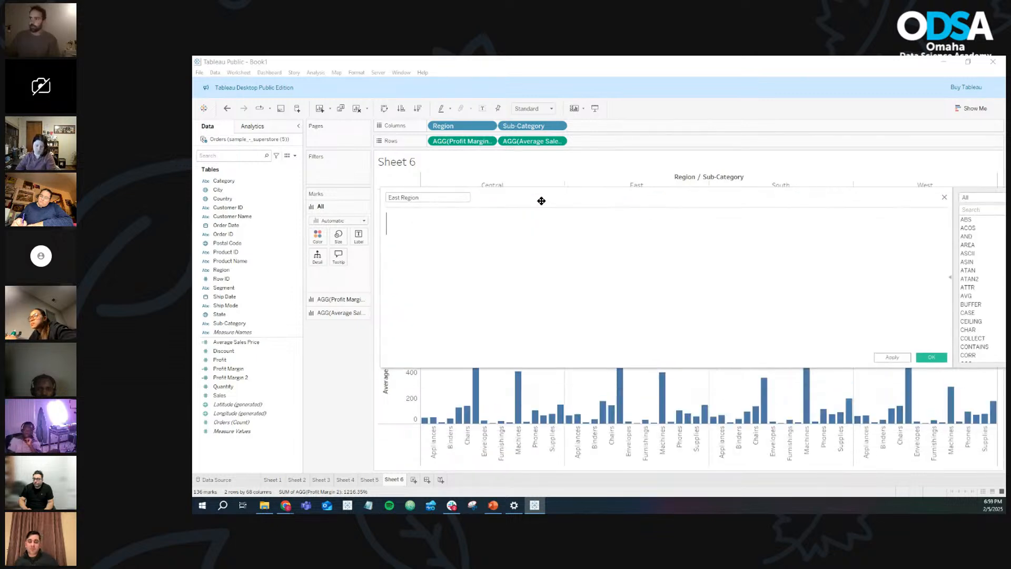
left_click(537, 264)
type("if")
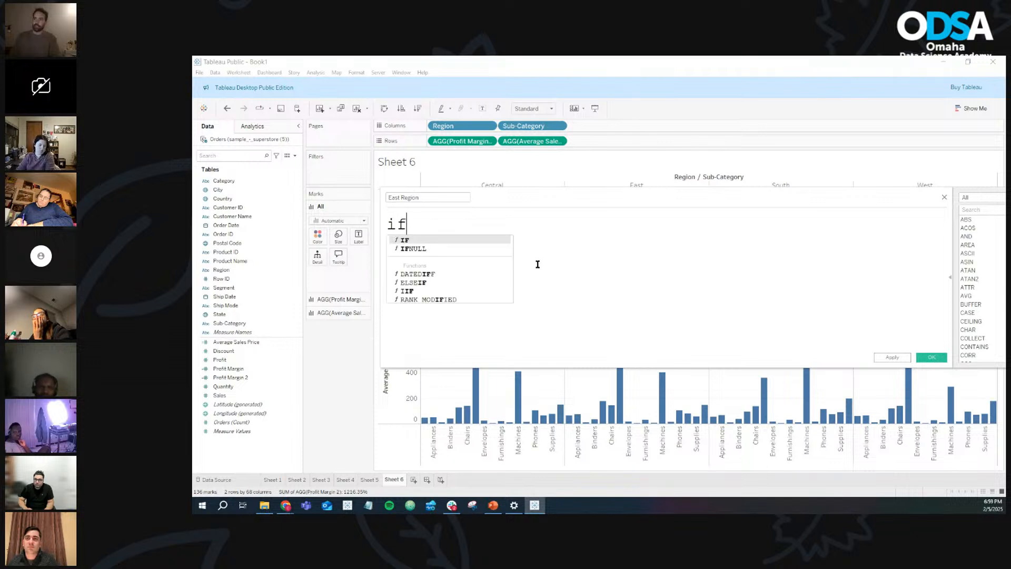
key("Return")
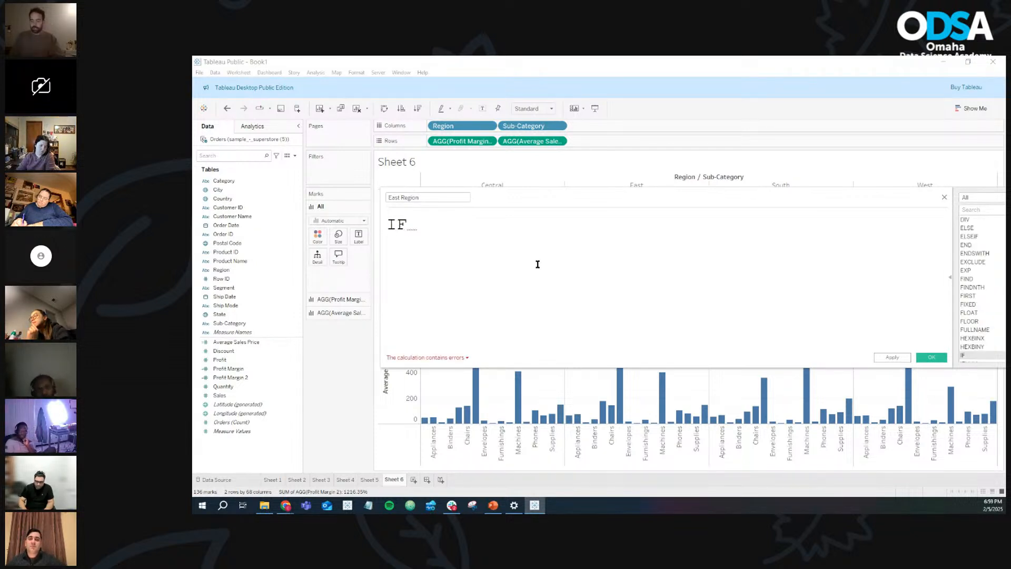
type("re")
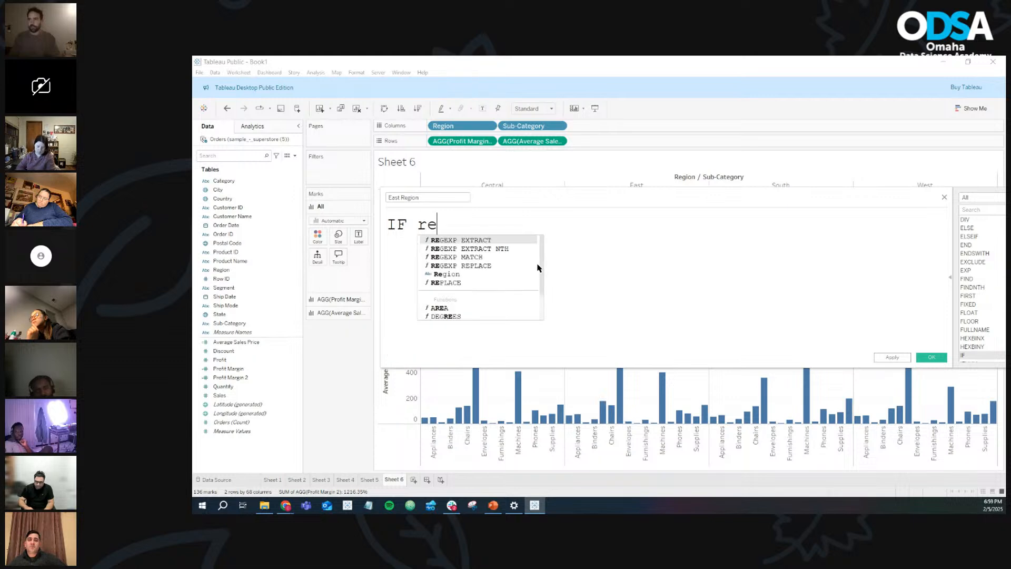
key("Return")
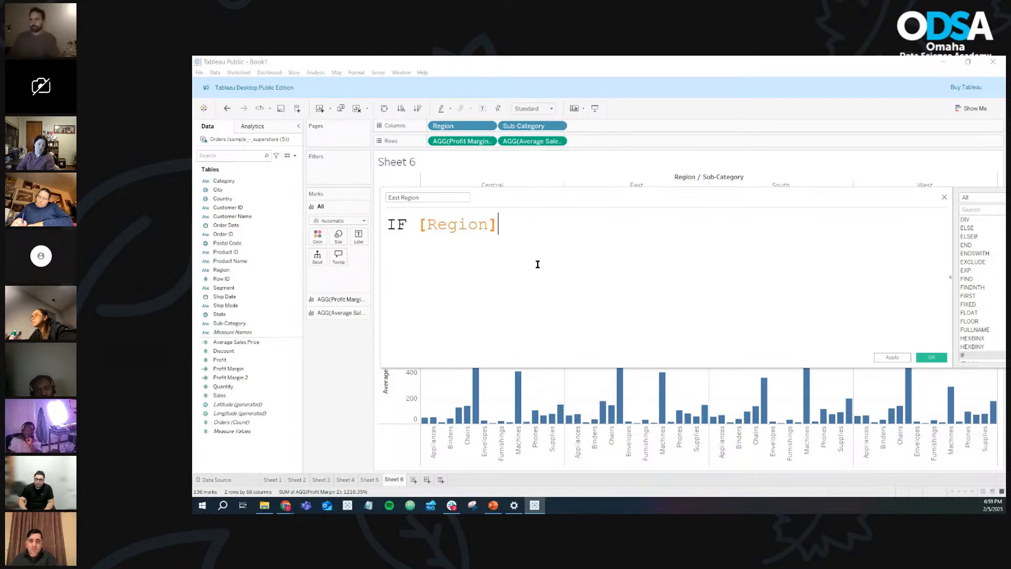
type("= ")
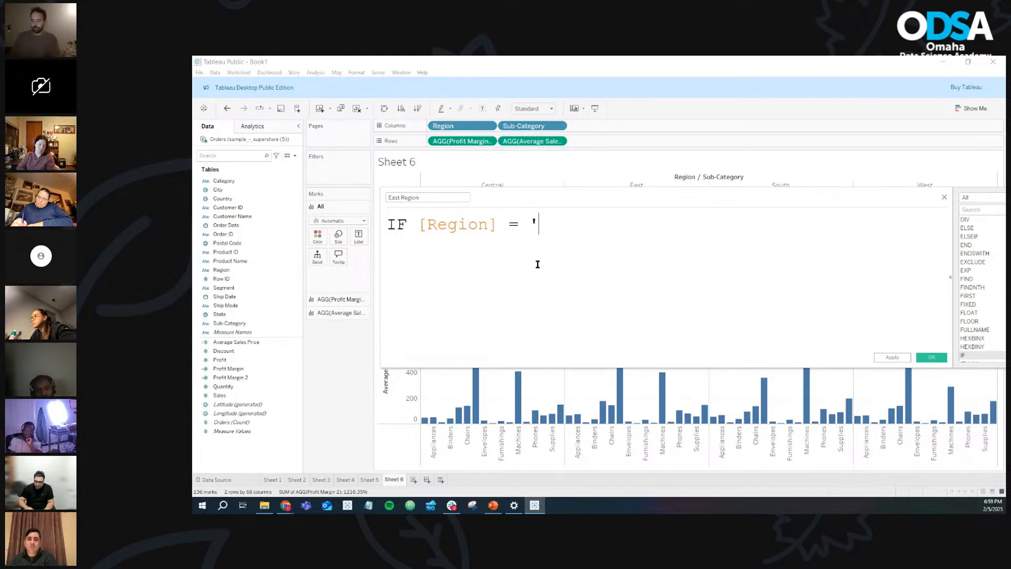
type("'East")
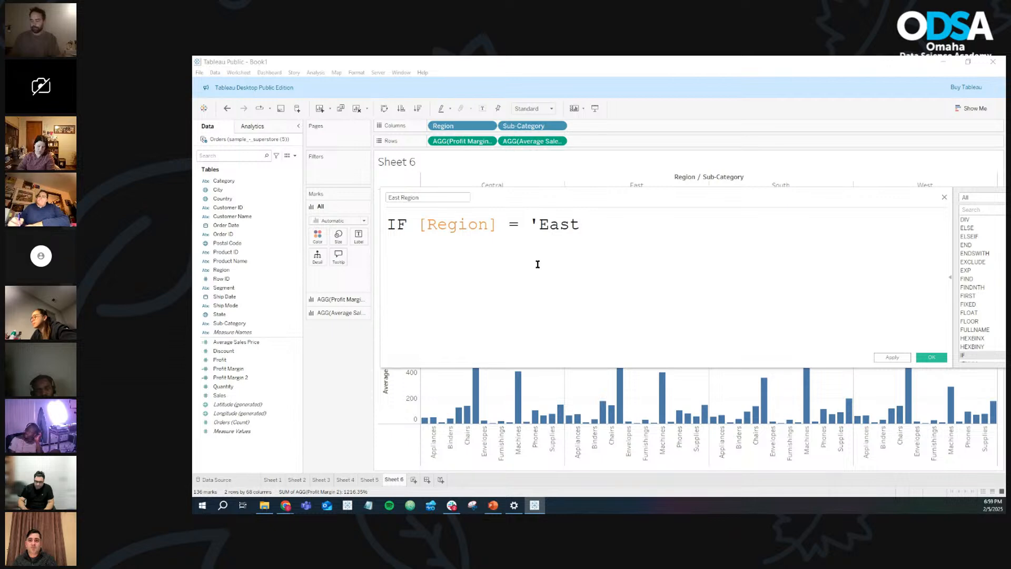
type("'")
Step: Add a THEN line returning 'Highlight' beneath the IF condition of the East Region formula
key("Return")
type("THEN")
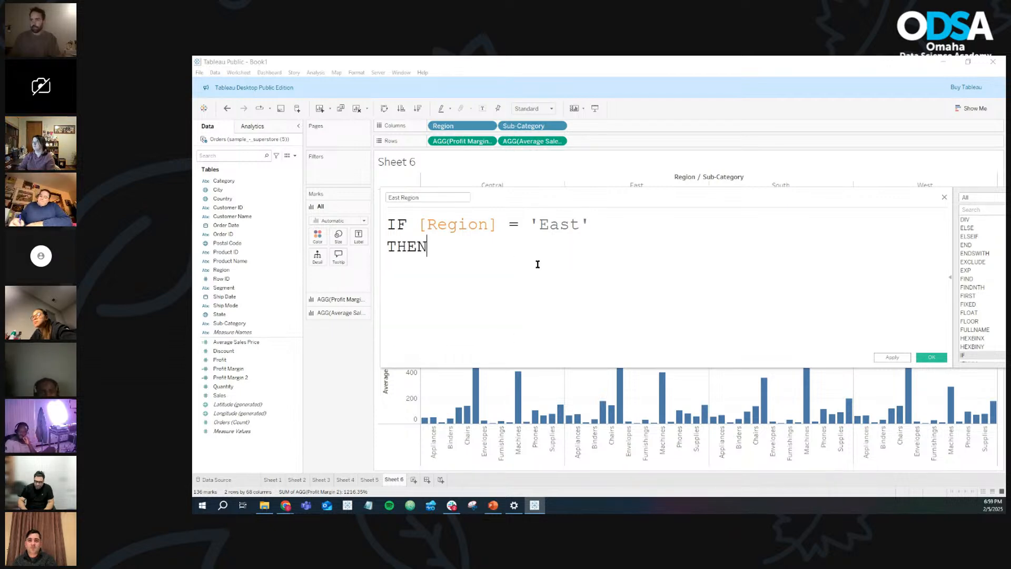
type(" '")
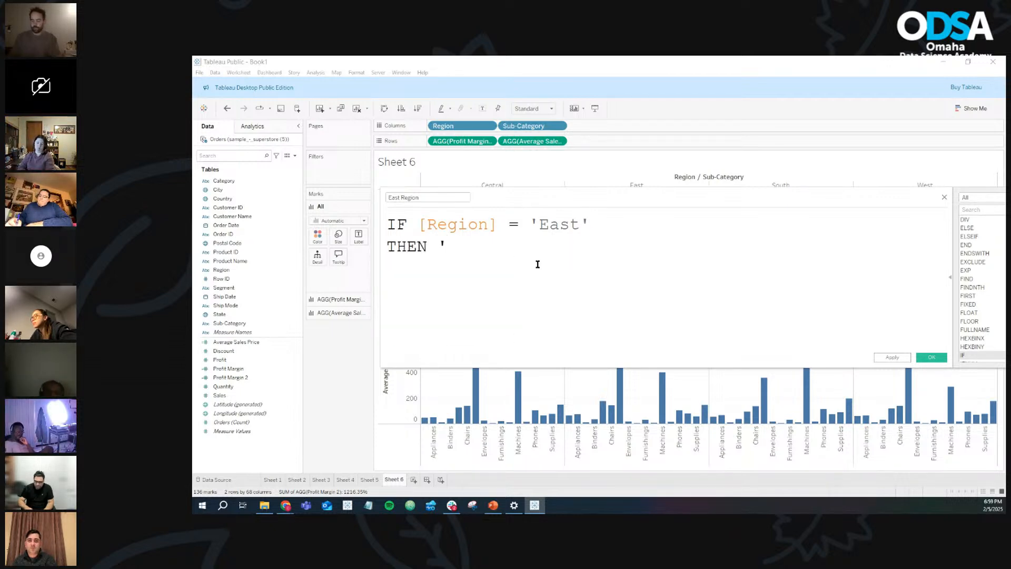
type("Highlight")
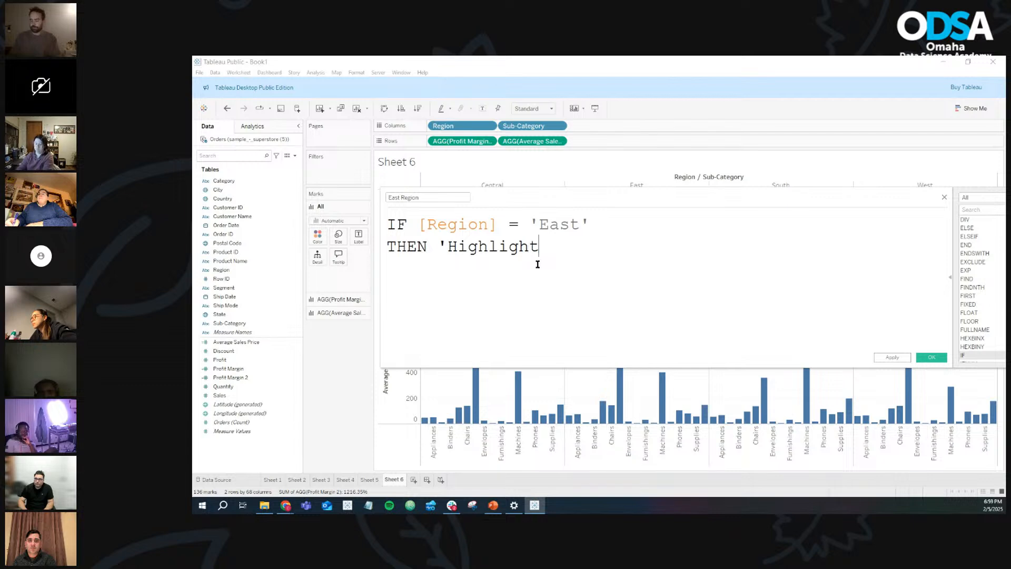
type("'")
key("Return")
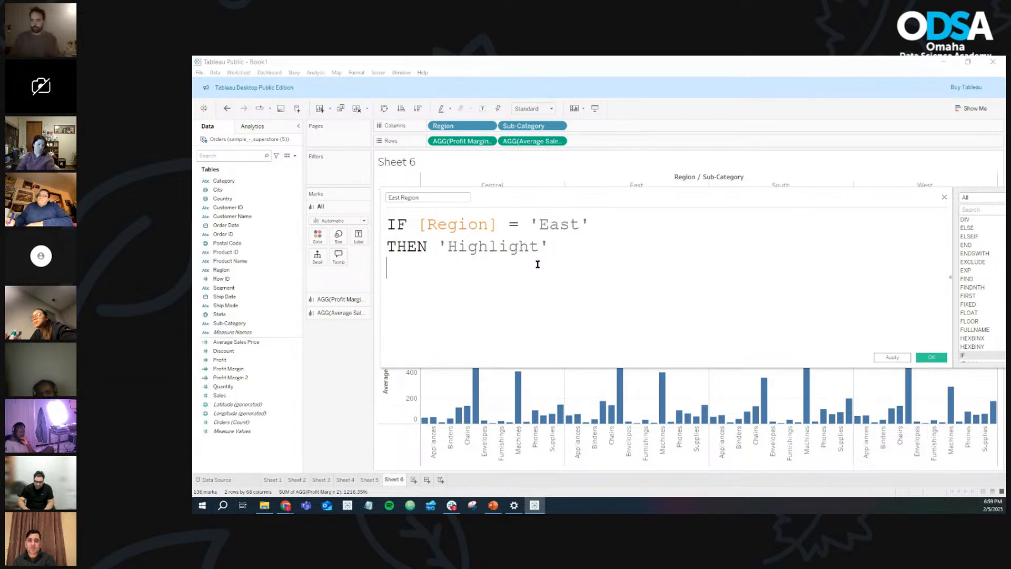
Step: Add an ELSE line returning 'Nothing' and finish the East Region formula with END
type("ELSE ")
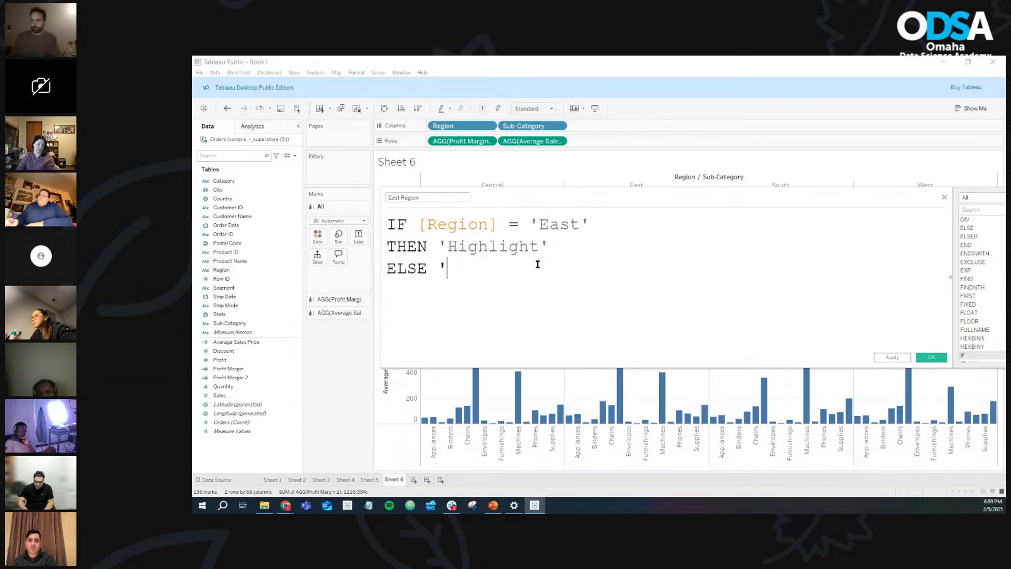
type("'")
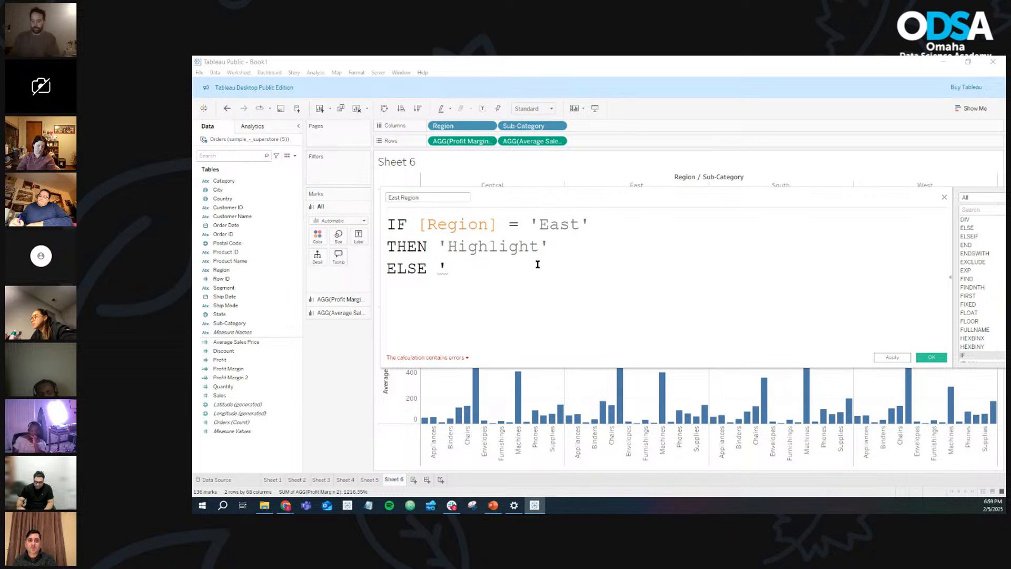
type("Nothing' ")
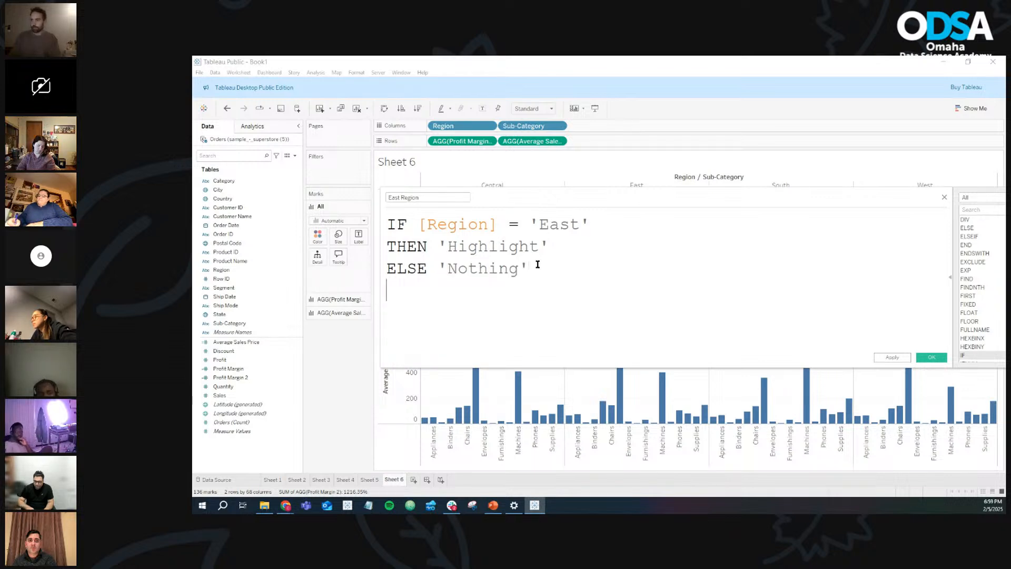
type("END")
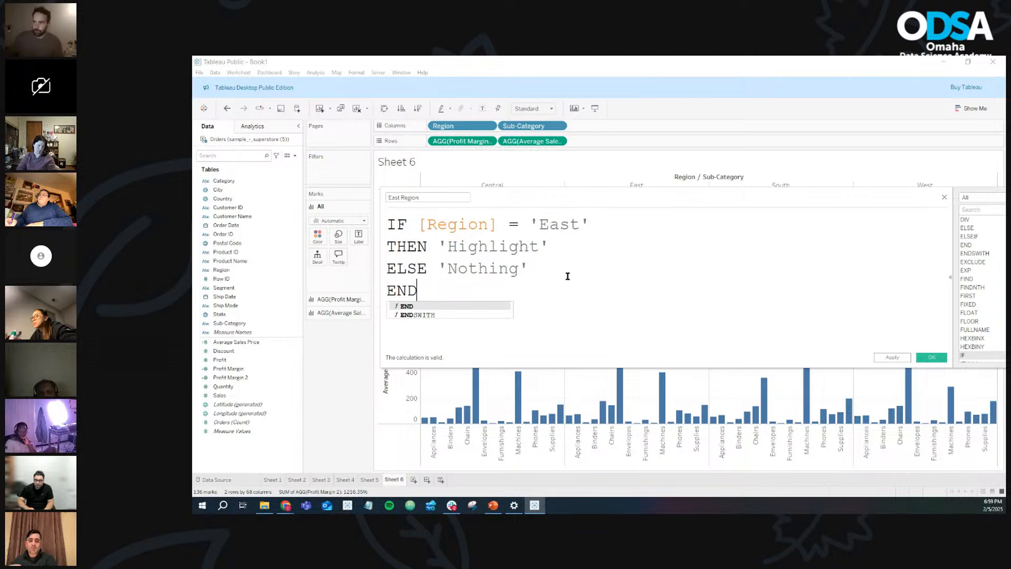
Step: Examine the IF keyword, the Region condition with its equals sign and 'East' value, and the THEN keyword in the formula
double_click(400, 225)
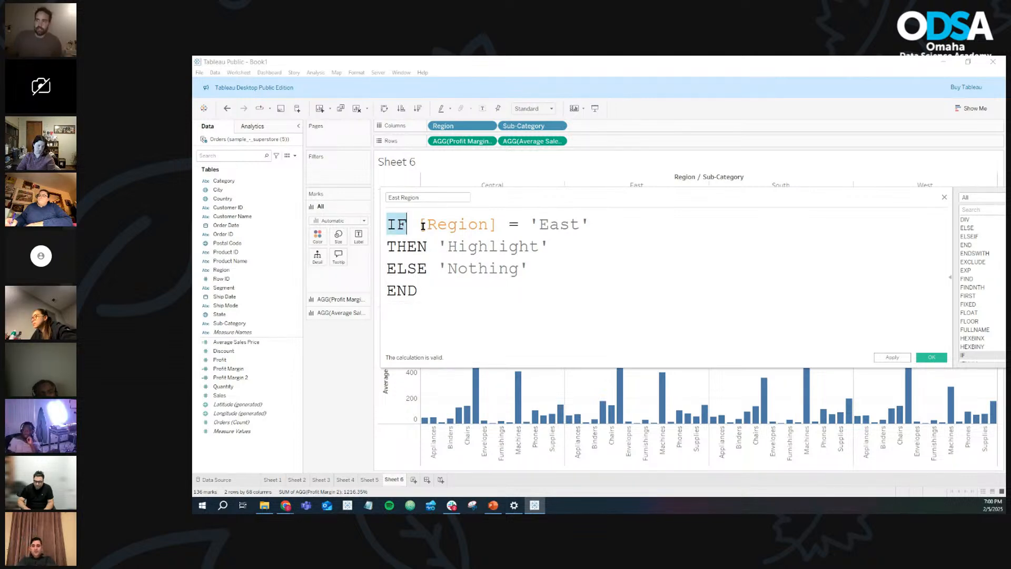
left_click_drag(418, 224, 590, 225)
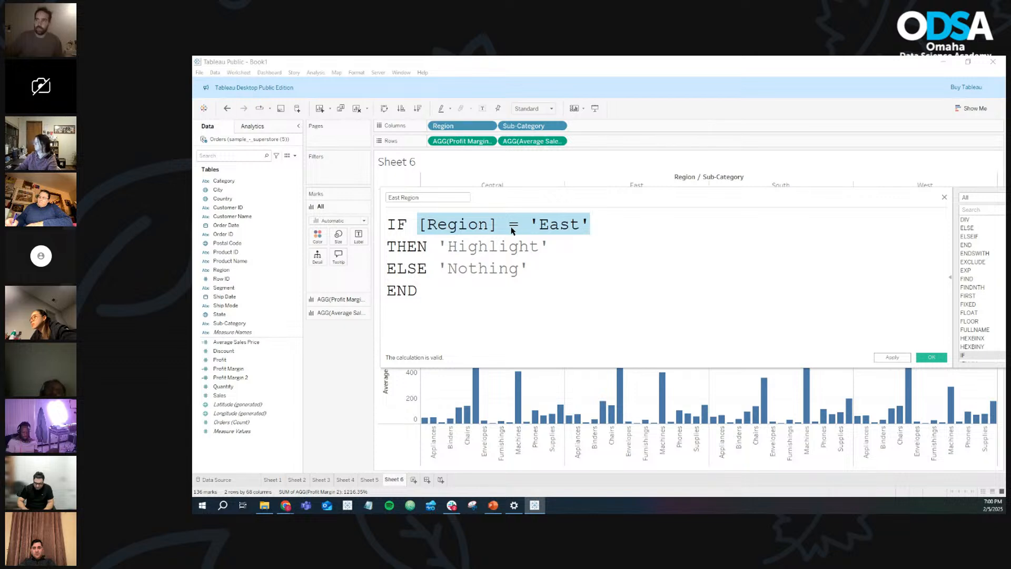
left_click(509, 225)
double_click(509, 226)
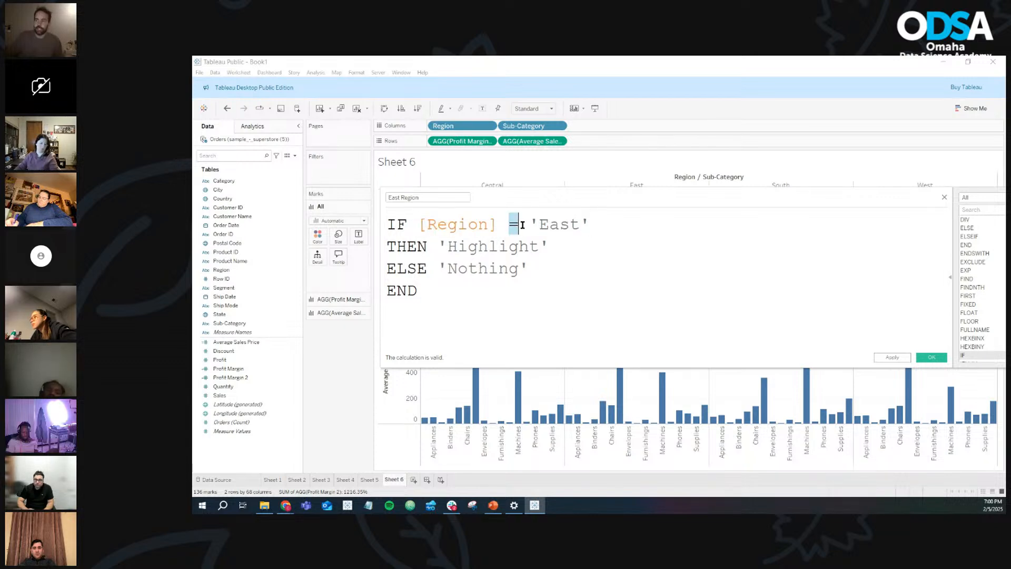
left_click_drag(539, 225, 578, 226)
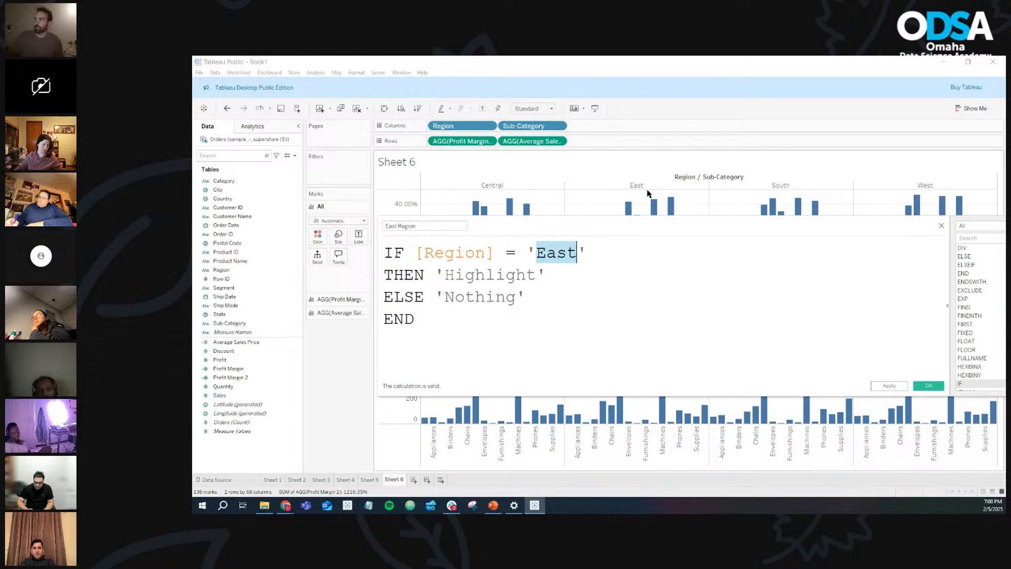
left_click_drag(605, 220, 604, 217)
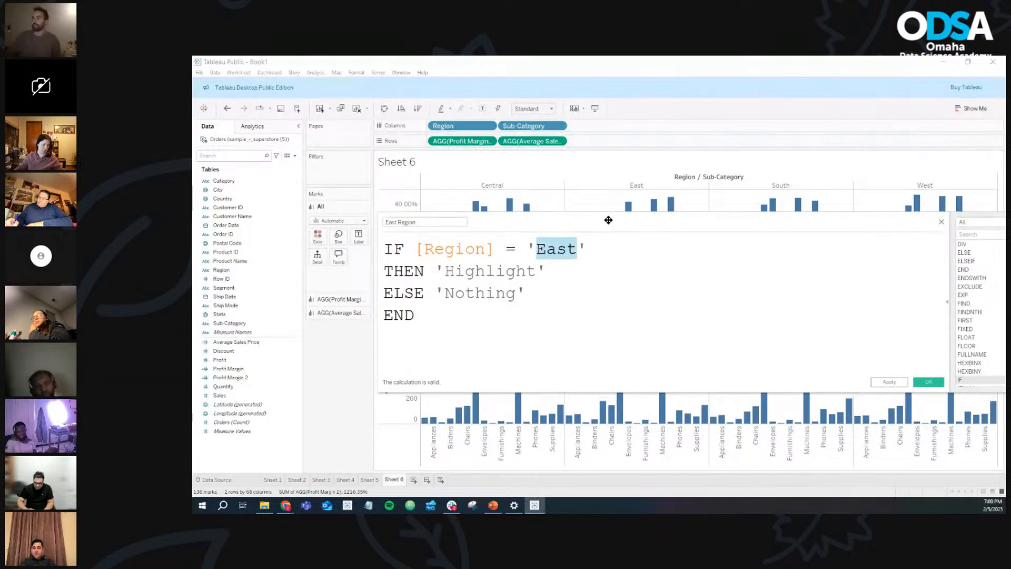
left_click_drag(416, 248, 588, 248)
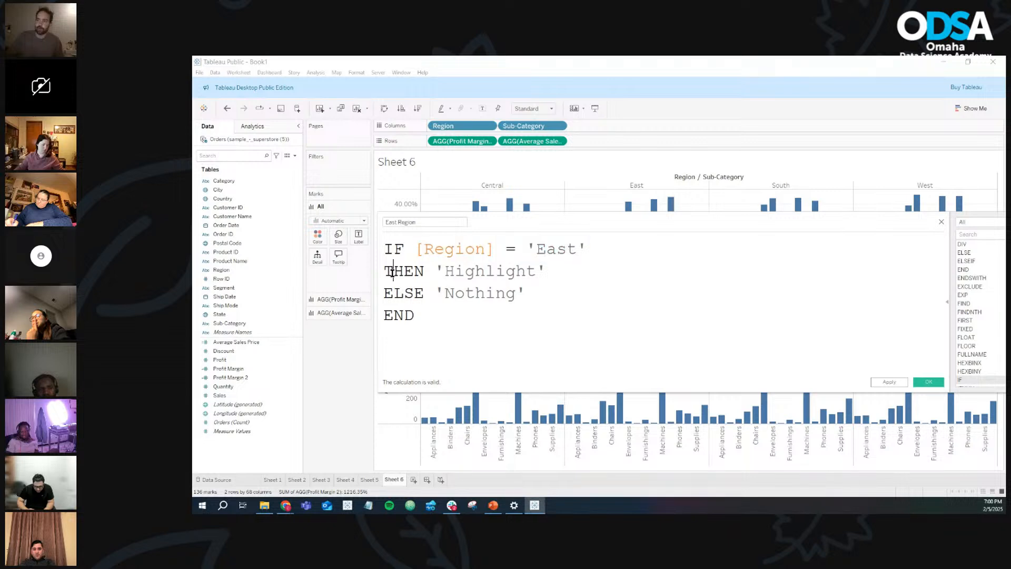
double_click(392, 270)
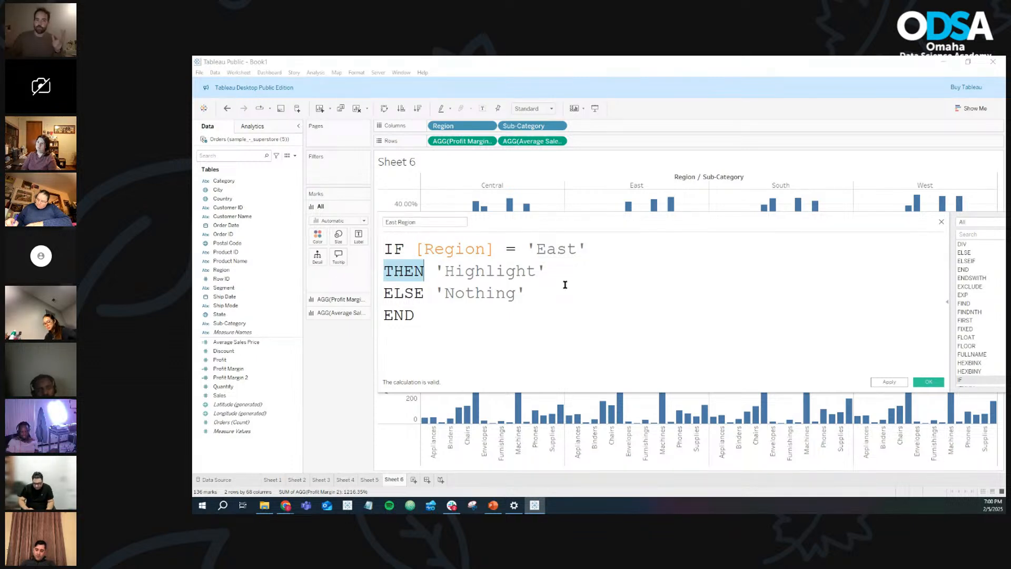
left_click_drag(586, 248, 412, 257)
left_click(410, 271)
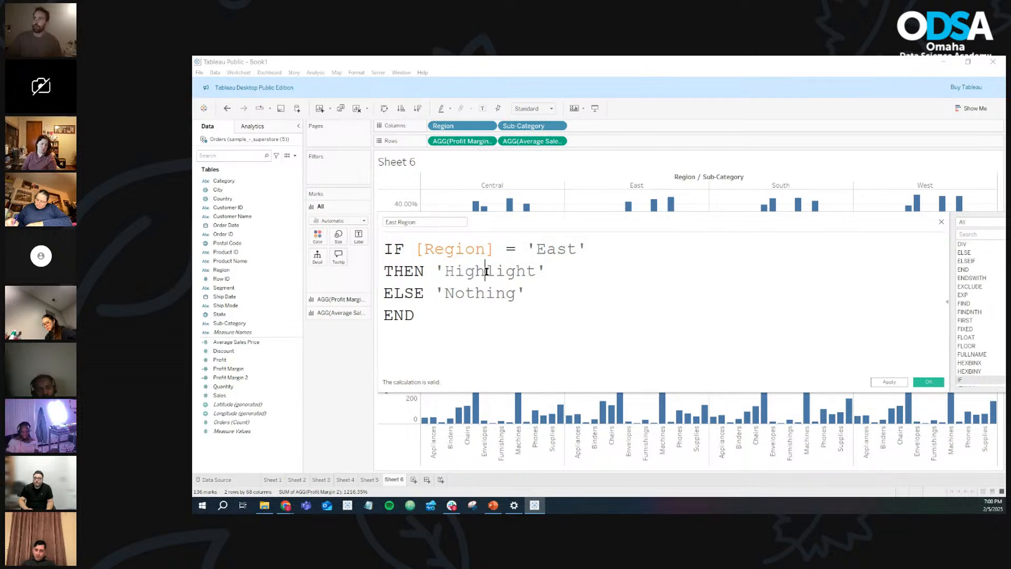
Step: Try alternative placeholder text as the THEN result in the East Region formula and restore it to 'Highlight'
double_click(486, 271)
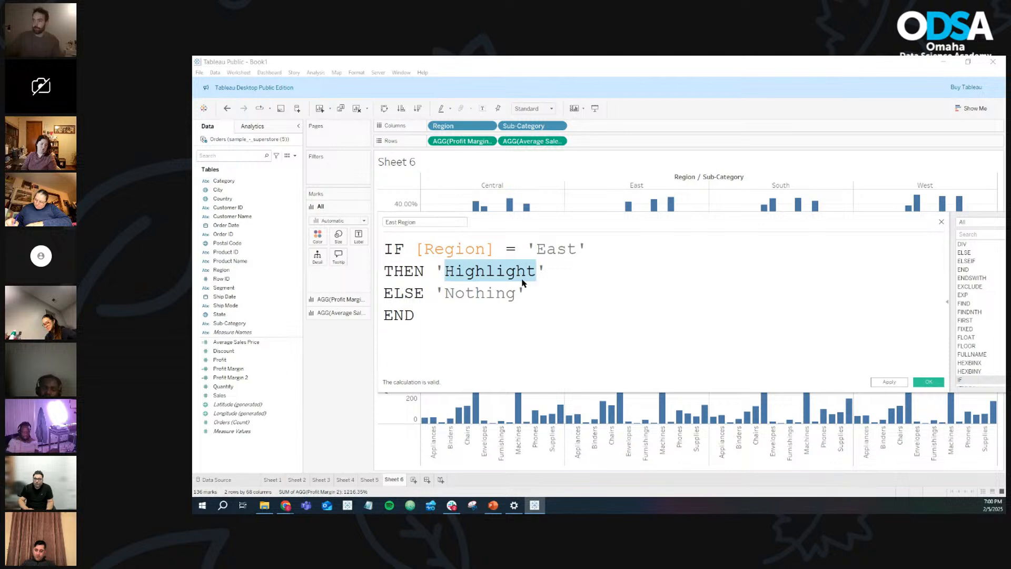
type("asdf")
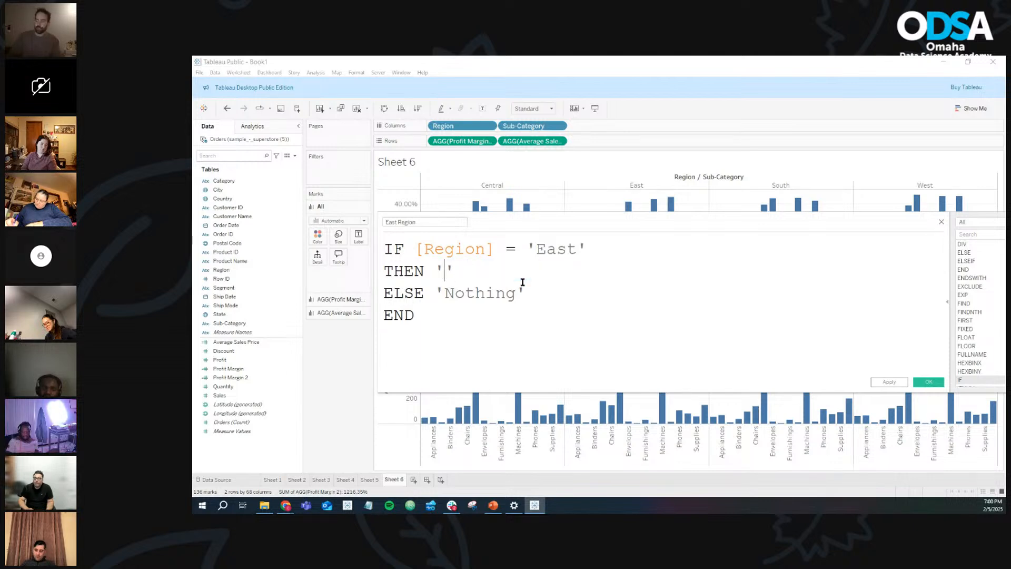
type("arle")
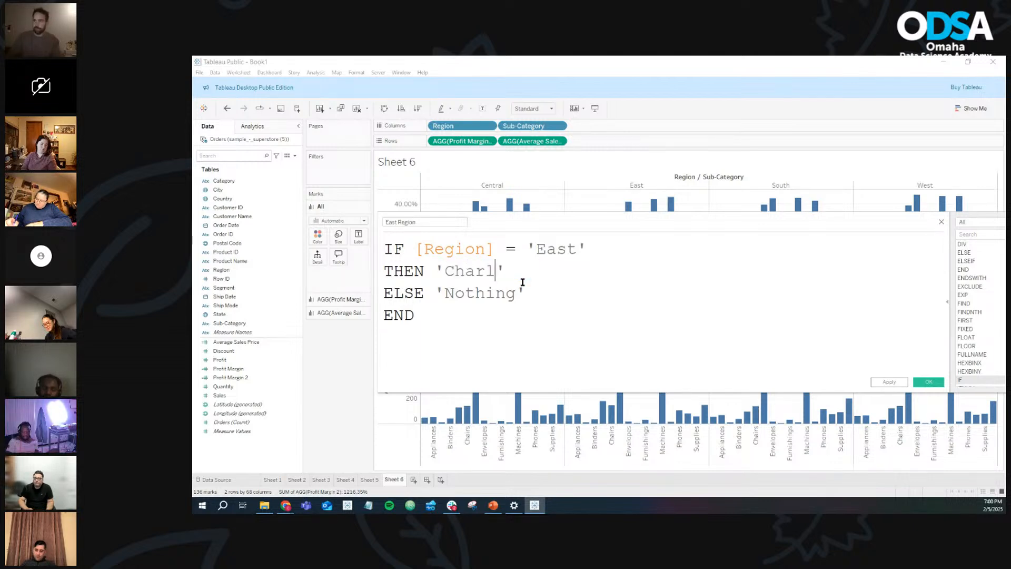
key("BackSpace")
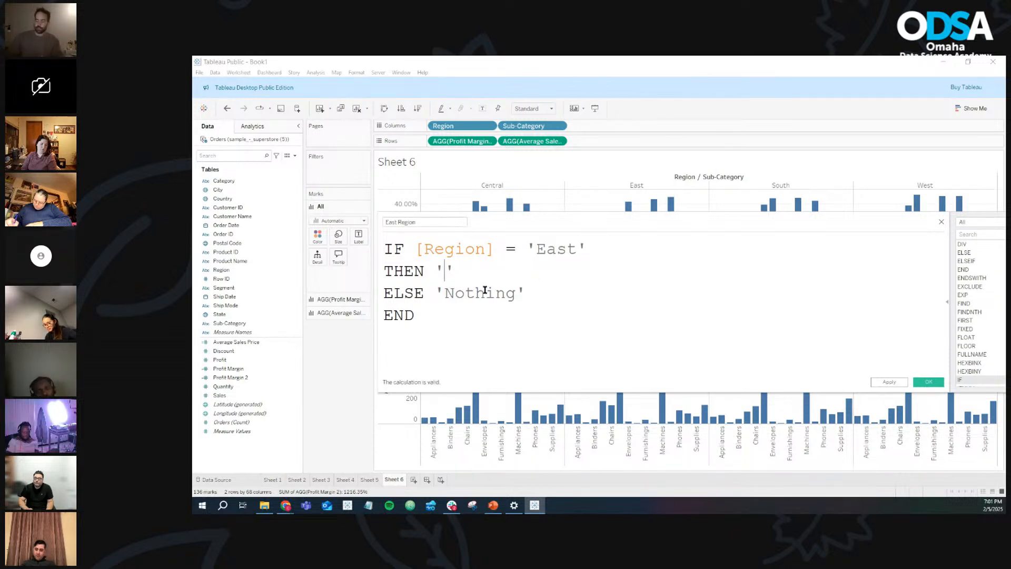
type("High")
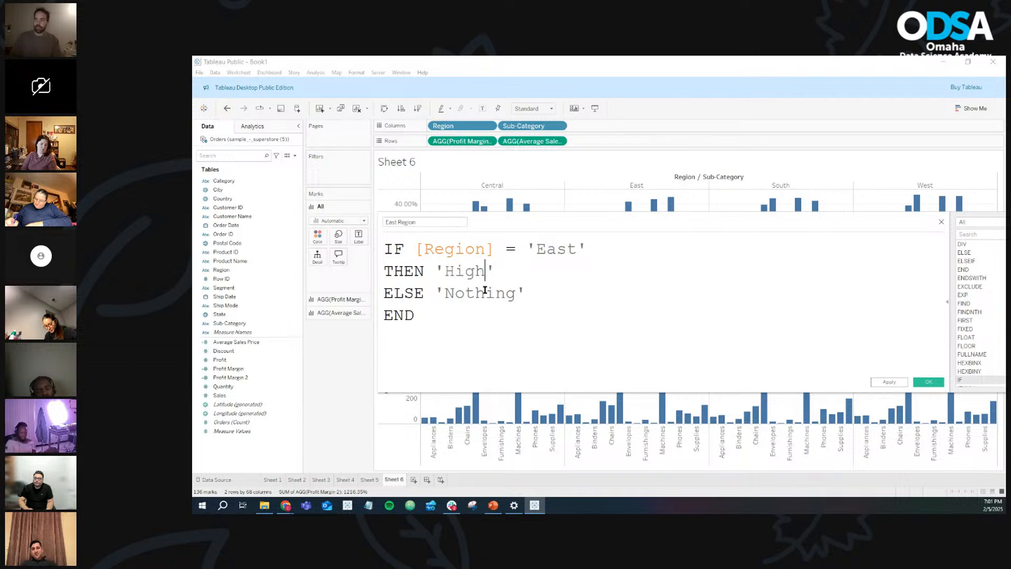
type("light")
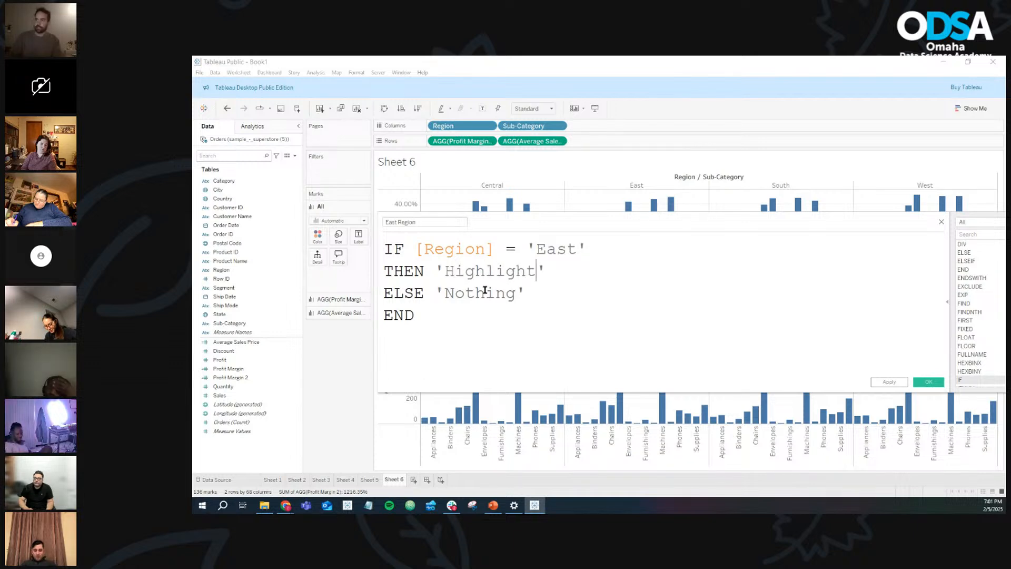
Step: Review how the formula's Region condition leads to the 'Highlight' result on the THEN line
double_click(486, 273)
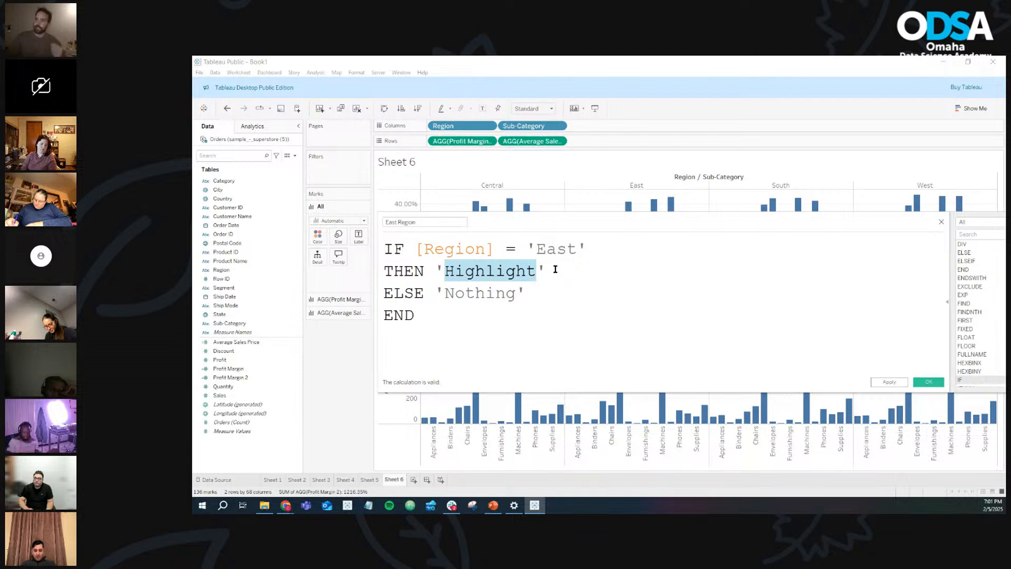
left_click(553, 267)
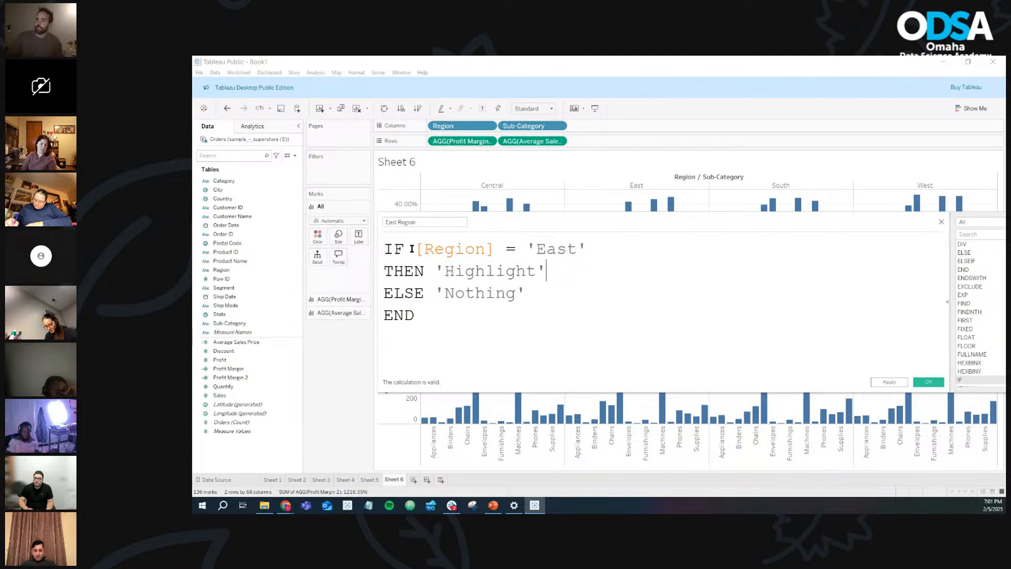
left_click_drag(415, 248, 577, 251)
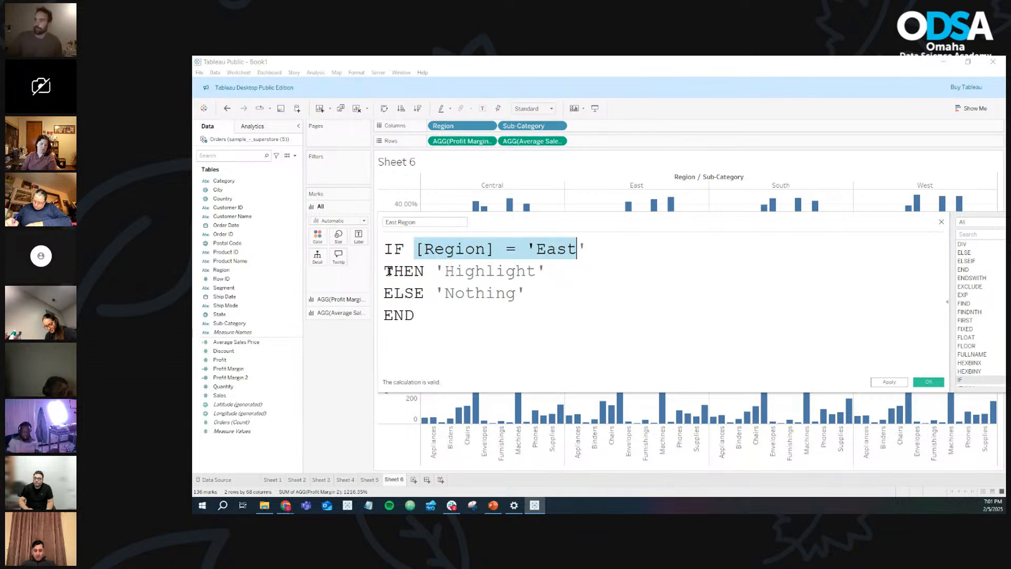
double_click(389, 272)
left_click_drag(437, 271, 548, 271)
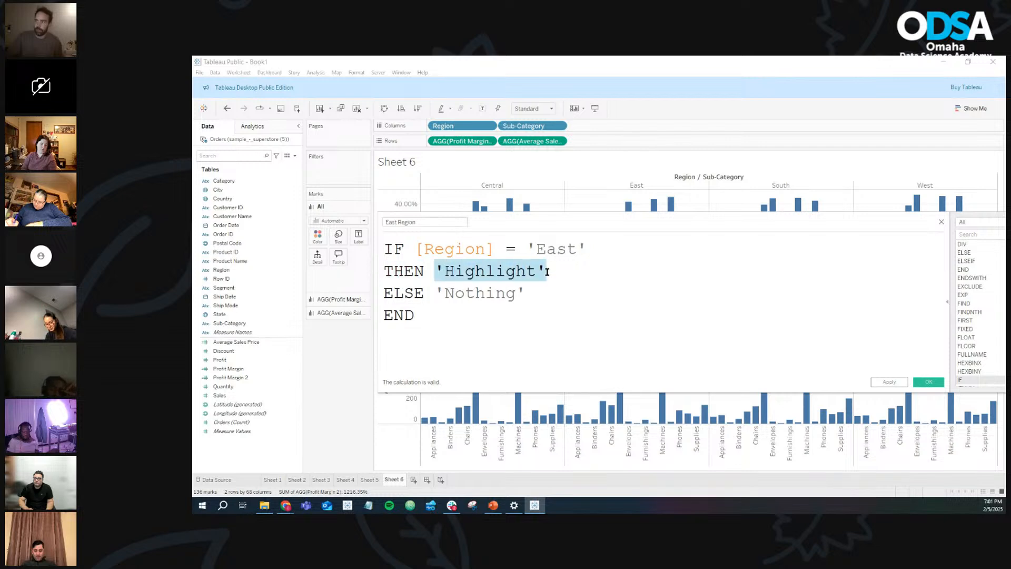
left_click(503, 270)
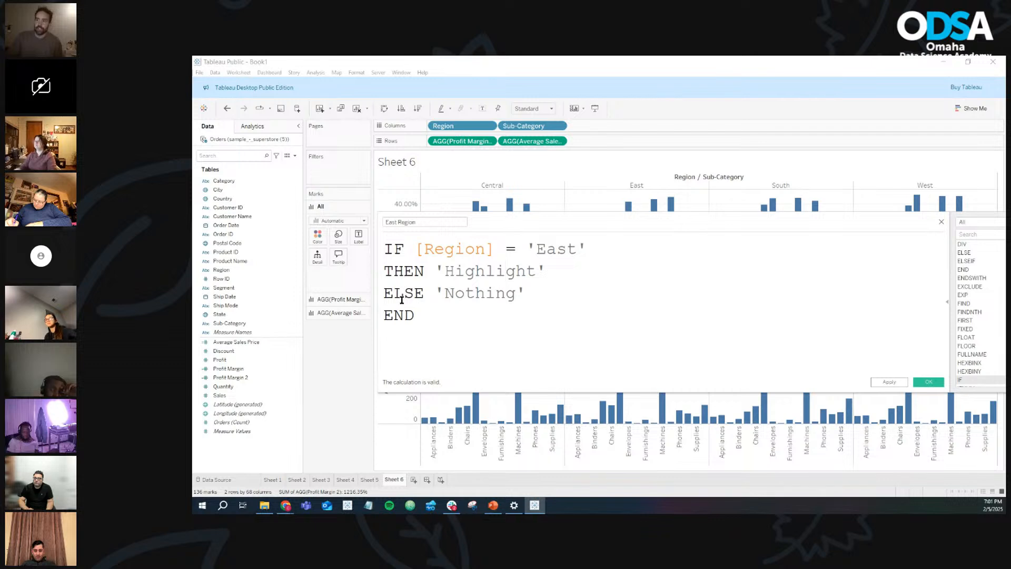
Step: Review how the ELSE line relates to the Region = 'East' condition and the THEN 'Highlight' line in the East Region formula
double_click(402, 293)
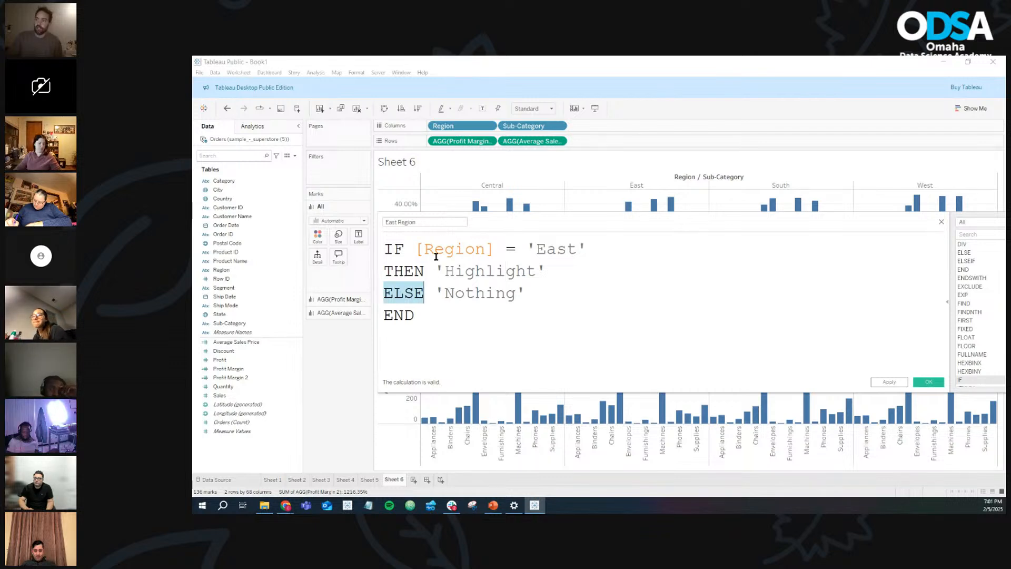
left_click_drag(424, 249, 578, 251)
left_click_drag(384, 270, 548, 270)
double_click(393, 294)
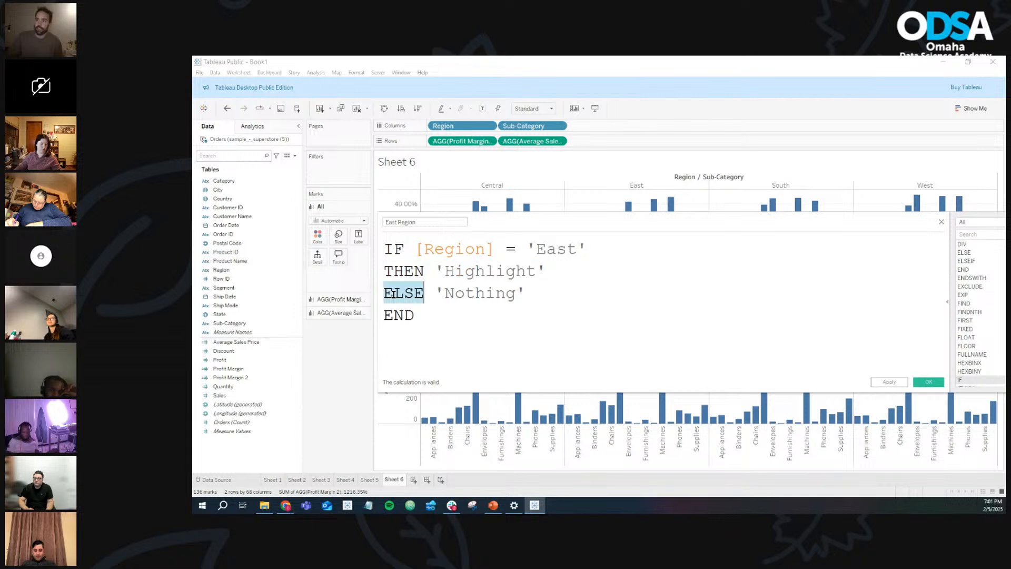
left_click_drag(418, 250, 589, 248)
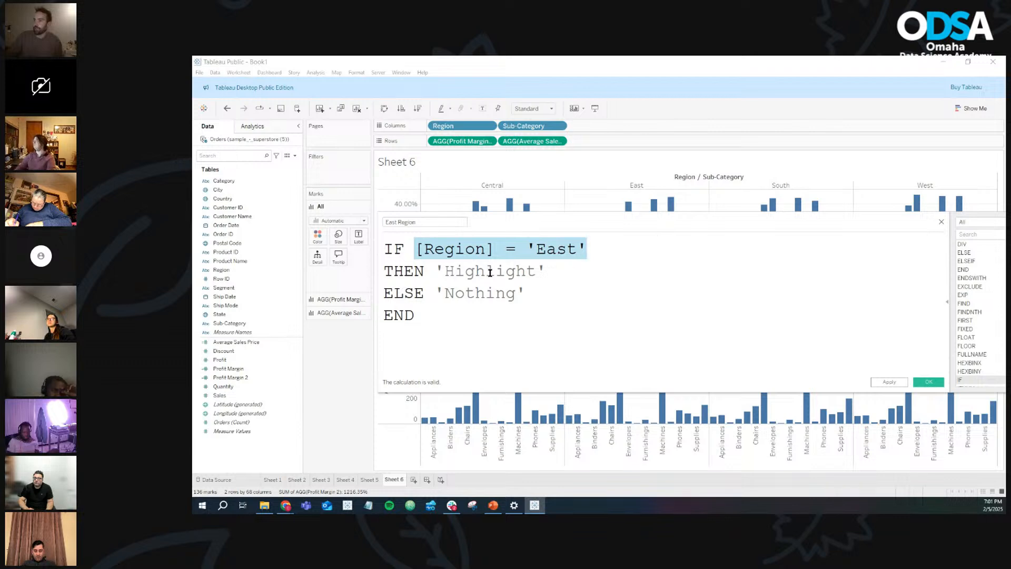
left_click(487, 269)
left_click_drag(418, 250, 577, 249)
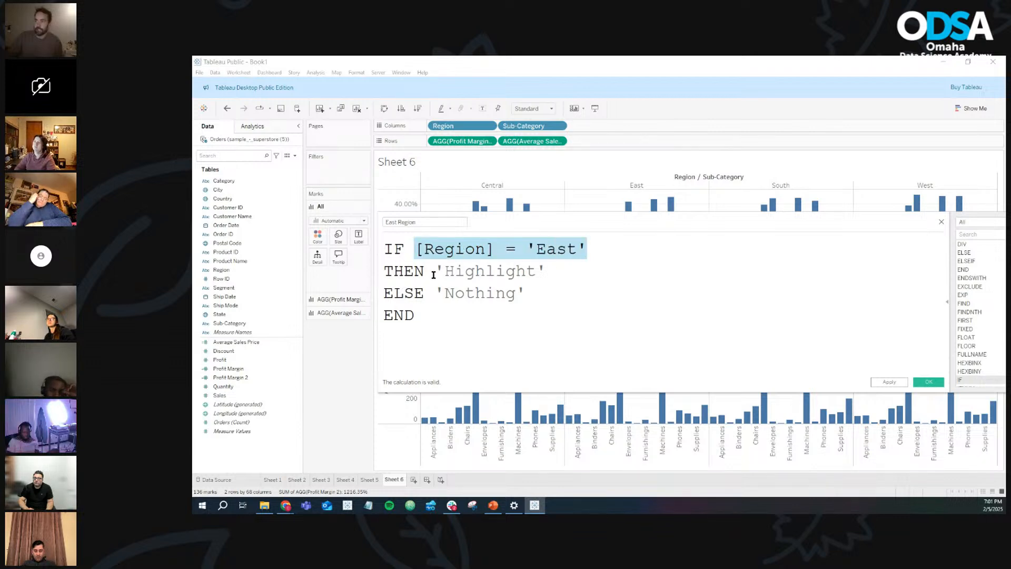
left_click_drag(385, 271, 561, 271)
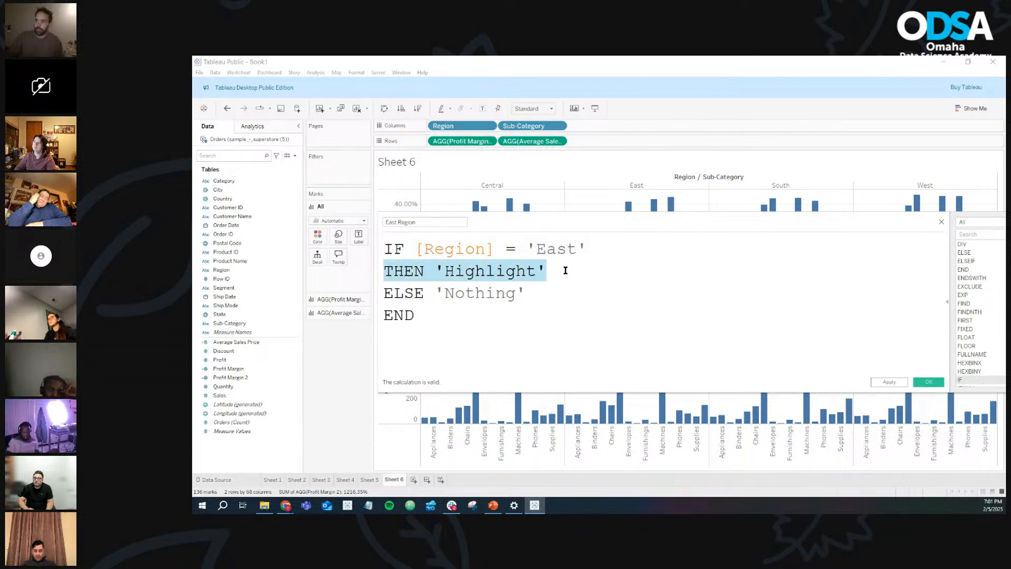
left_click_drag(385, 293, 534, 298)
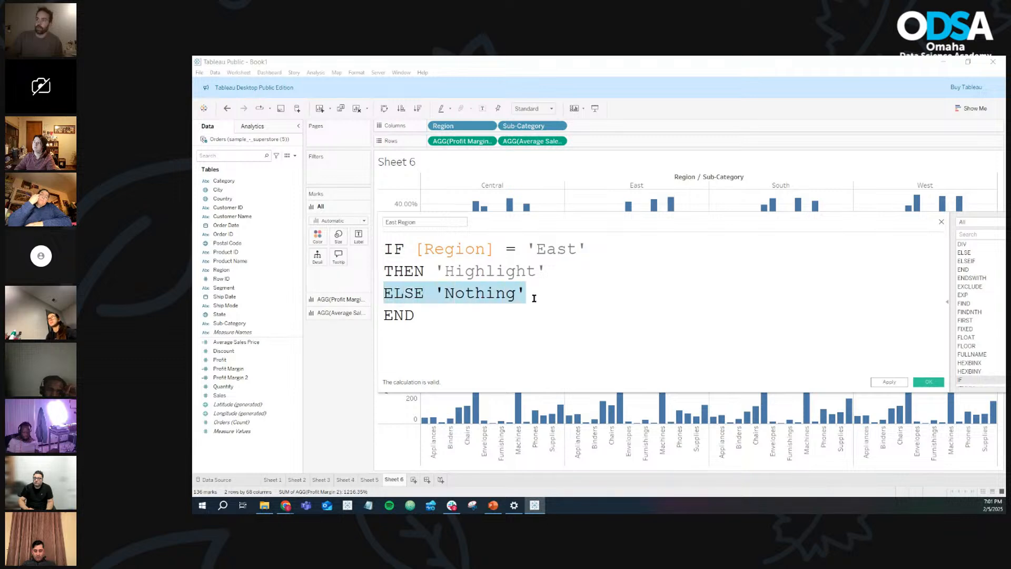
Step: Try placeholder text such as 'asdf' as the ELSE result in the East Region formula and restore it to 'Nothing'
left_click(474, 293)
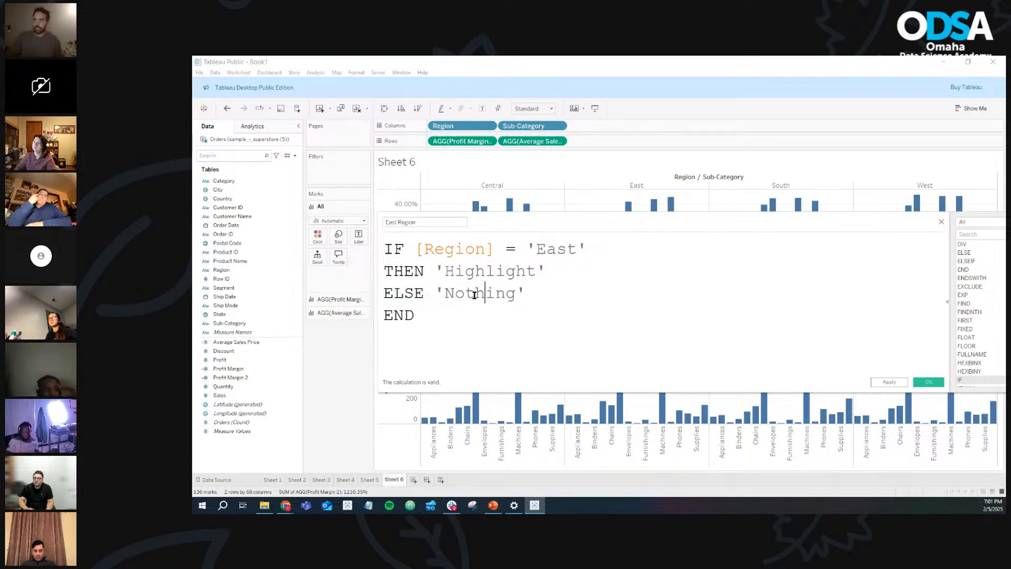
double_click(474, 294)
type("asdf")
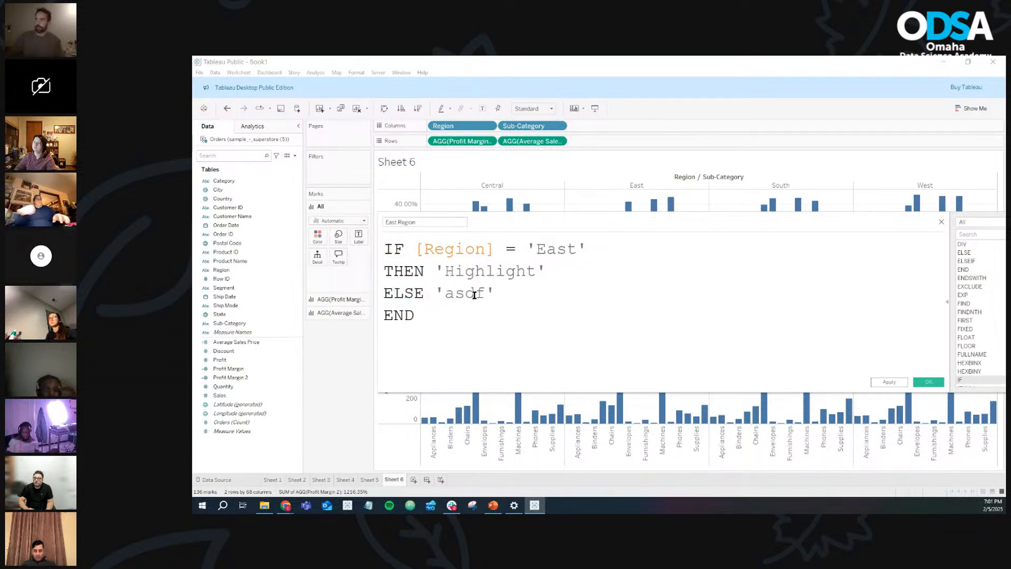
key("BackSpace")
key("BackSpace")
key("BackSpace")
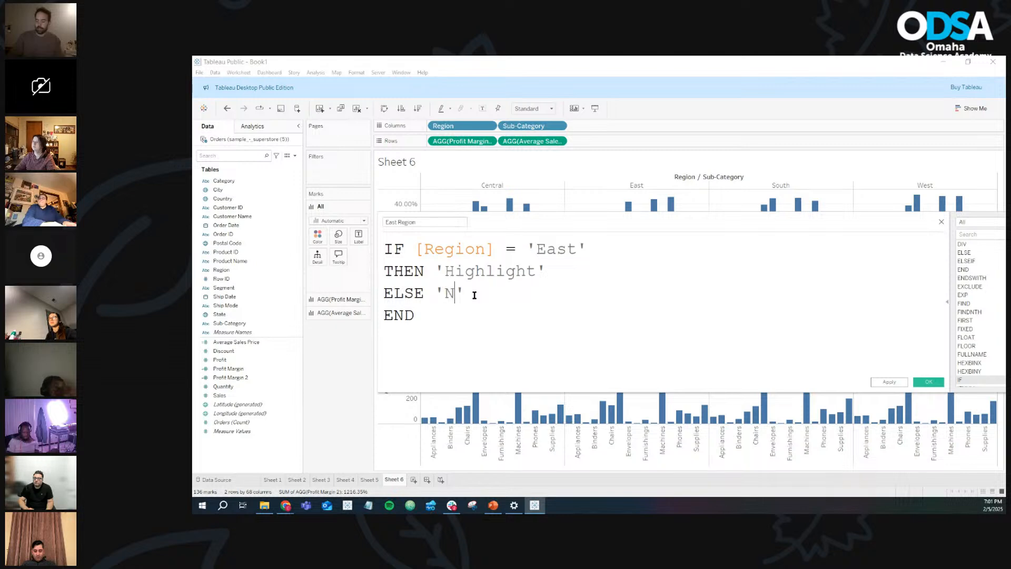
key("BackSpace")
key("BackSpace")
key("BackSpace")
key("BackSpace")
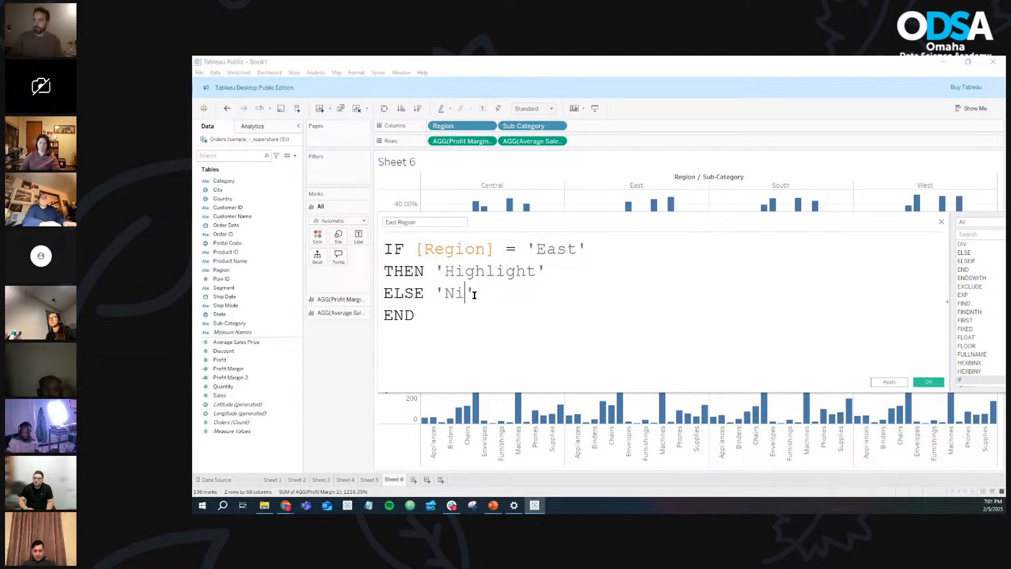
type("othing")
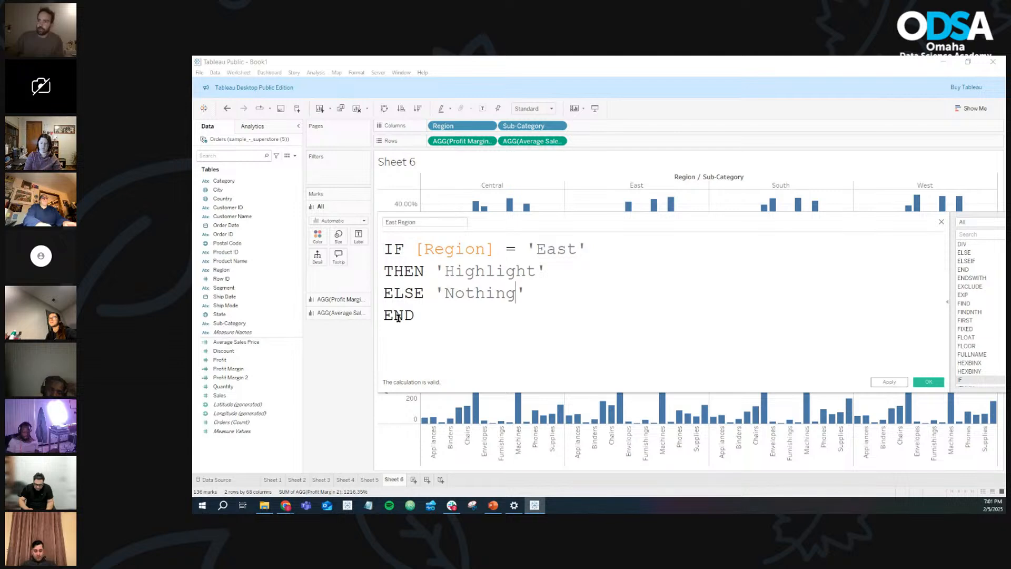
Step: Examine how END closes the IF statement, the THEN and ELSE keywords between them, and the formula as a whole
double_click(399, 316)
left_click(510, 319)
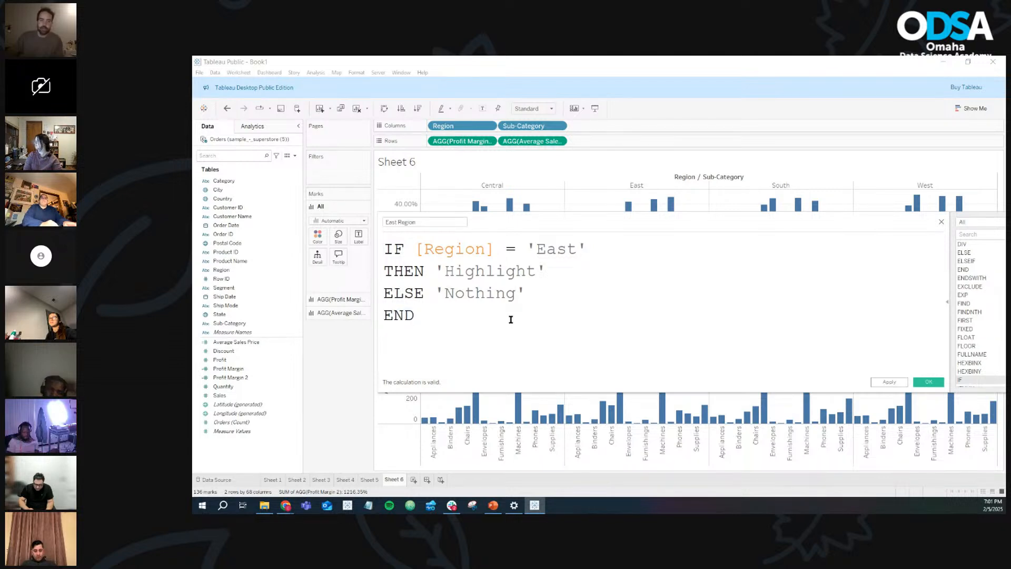
double_click(396, 248)
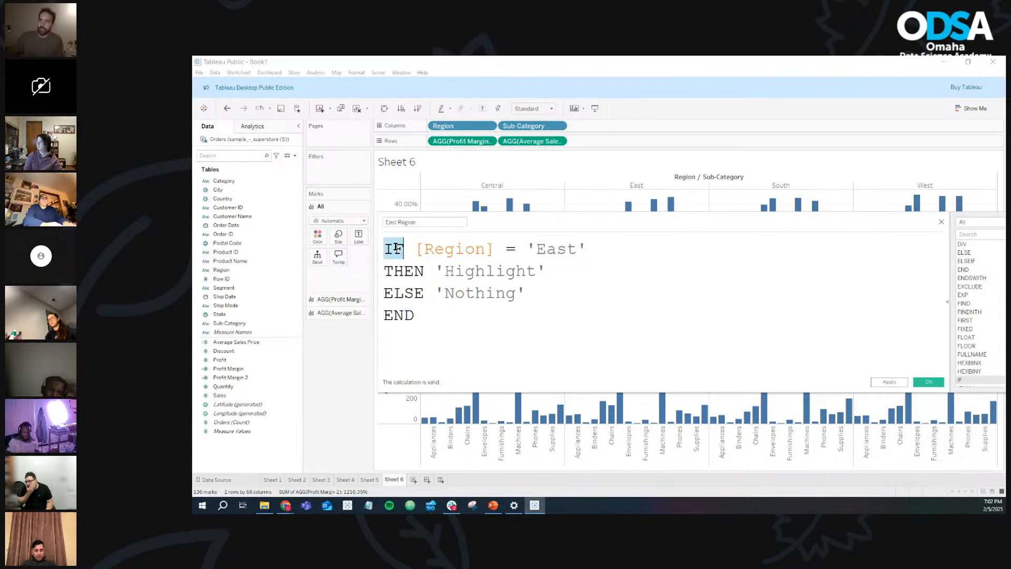
left_click(395, 314)
double_click(395, 313)
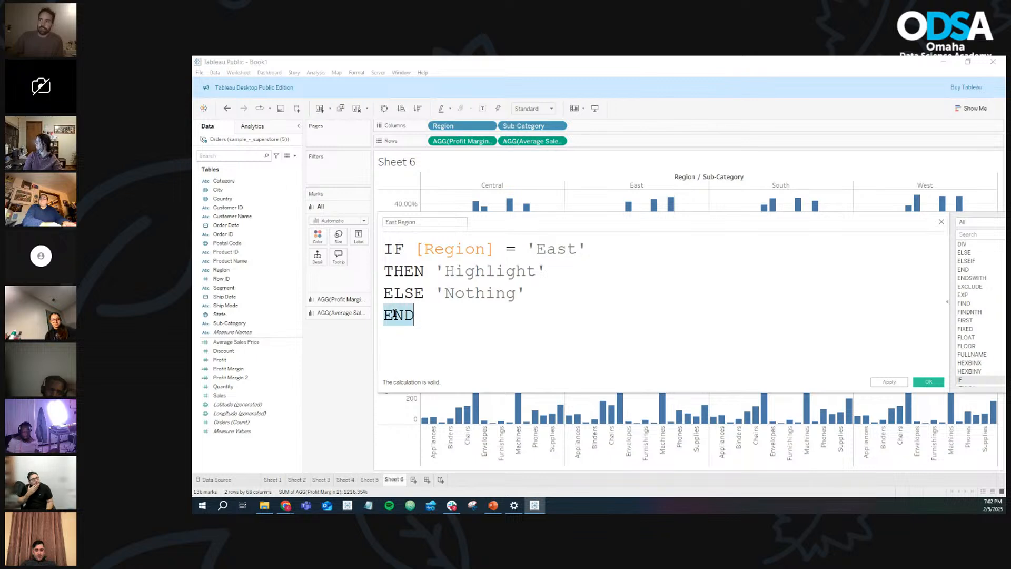
left_click(493, 329)
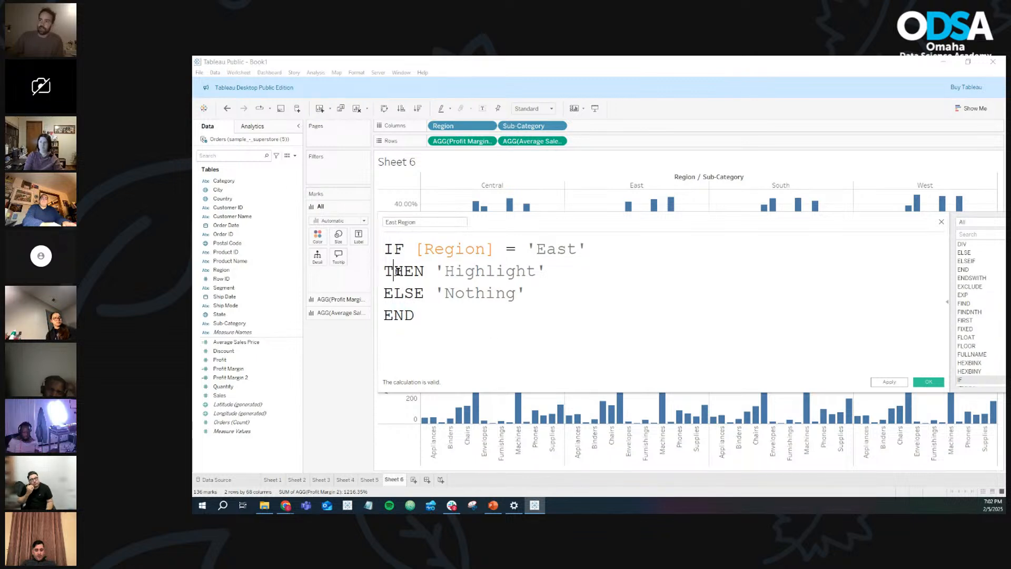
double_click(396, 270)
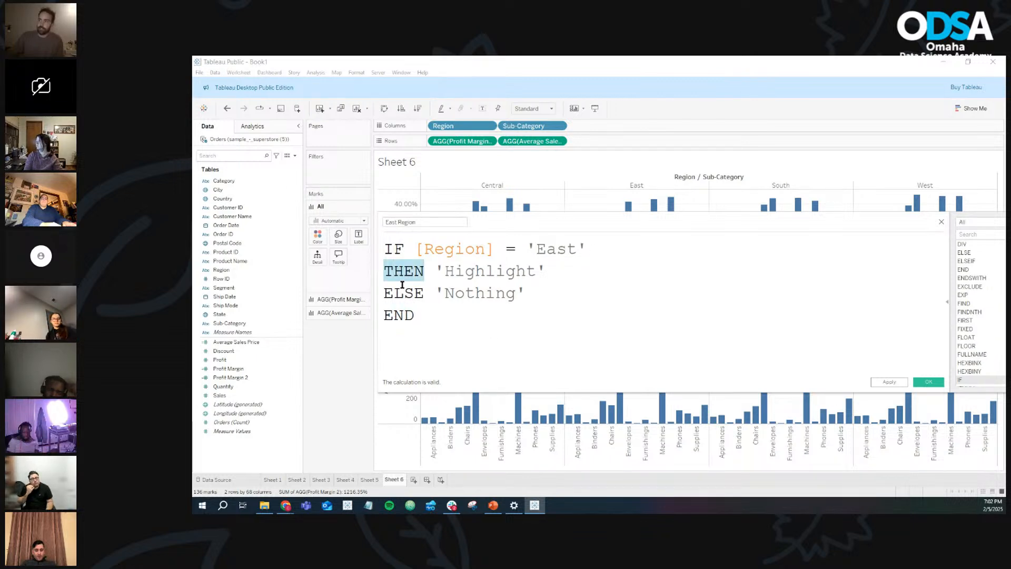
left_click(410, 293)
double_click(411, 293)
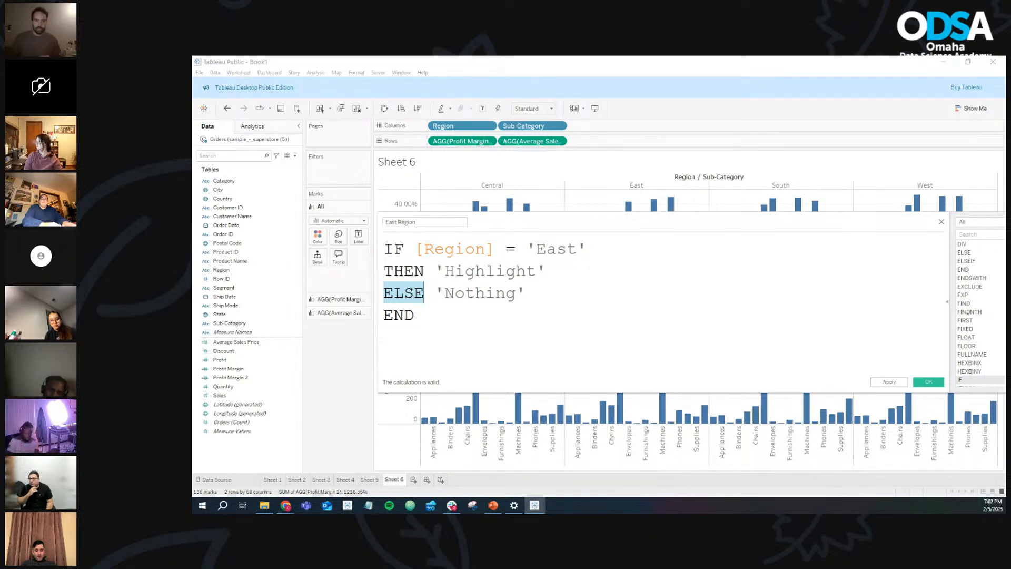
left_click(432, 310)
key("ctrl+a")
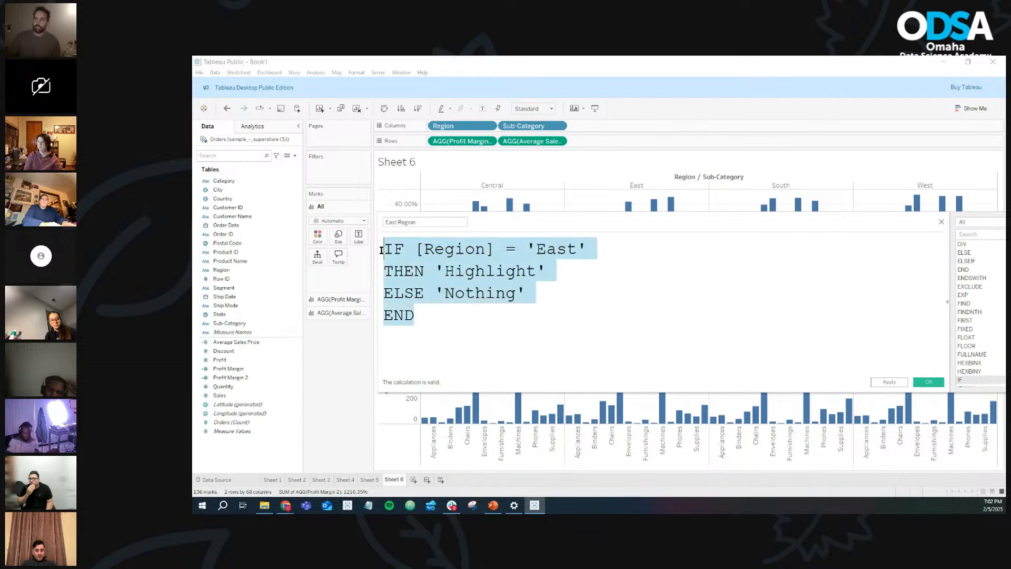
left_click(435, 299)
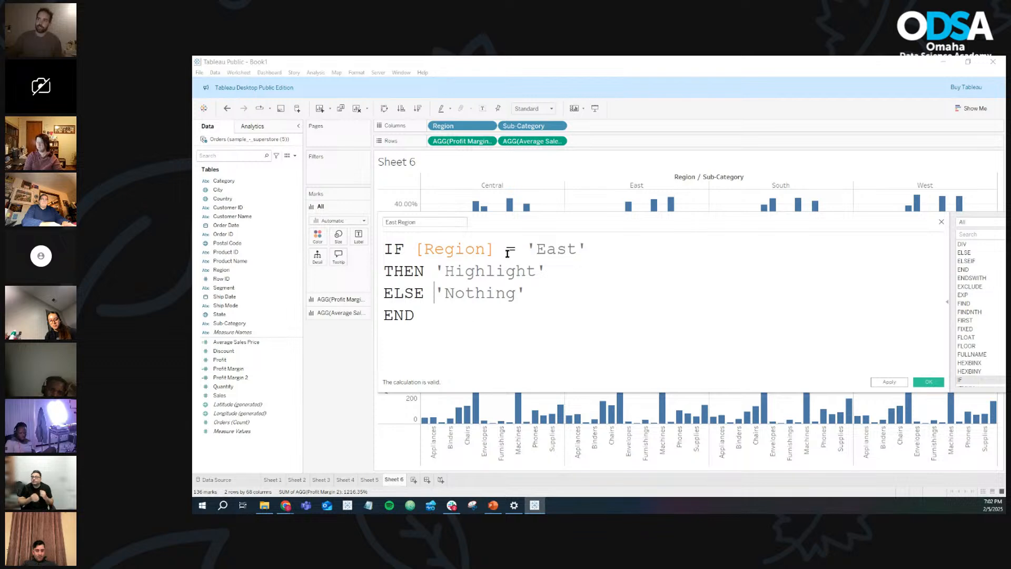
Step: Try a second equals sign in the formula's Region condition and remove it again
left_click(507, 248)
type("=")
key("BackSpace")
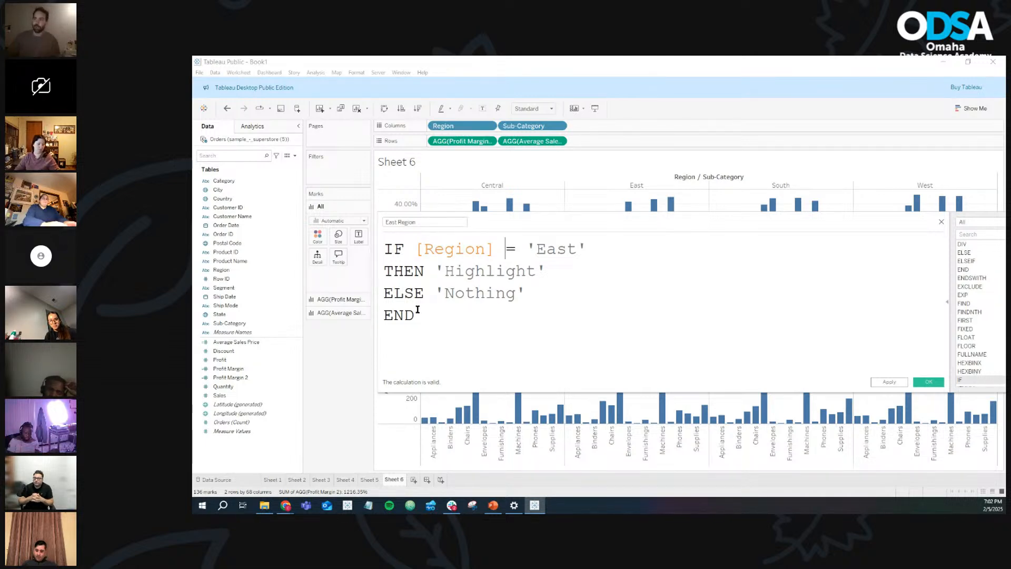
Step: Save the East Region calculated field with its complete IF formula
left_click_drag(412, 309, 387, 249)
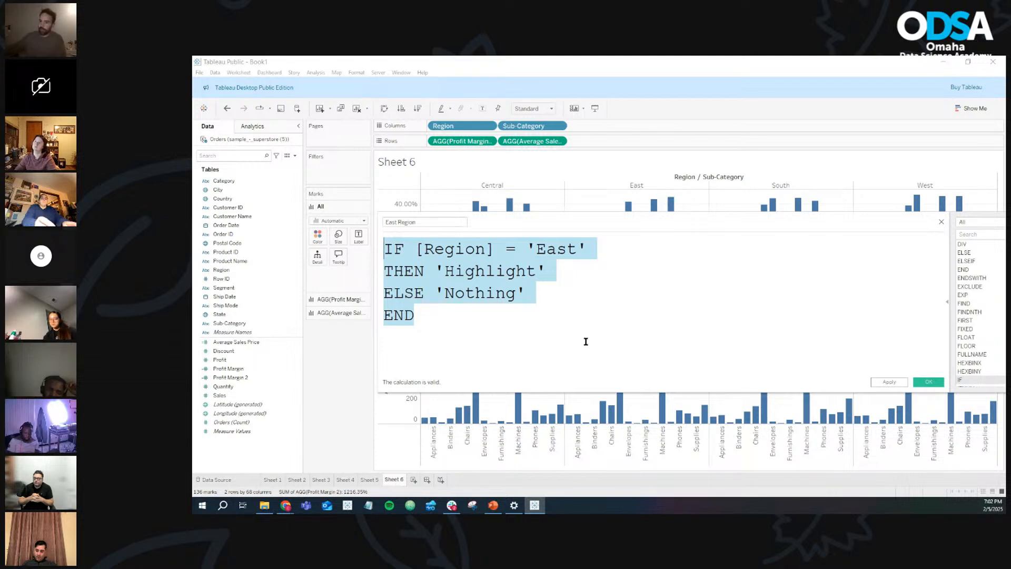
left_click(931, 385)
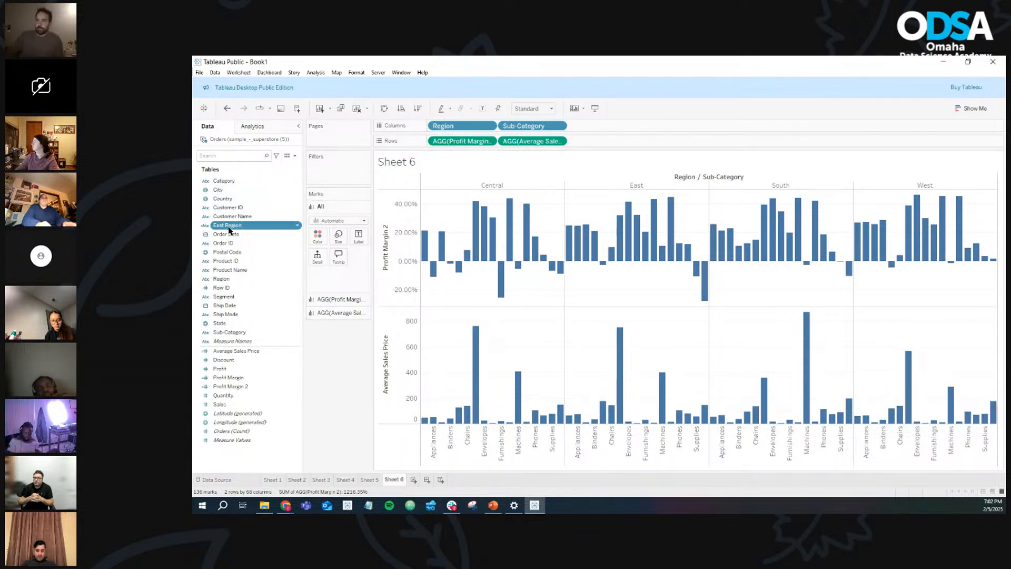
Step: Open the data source and look through the Orders rows for a Highlight value in the East Region column
left_click(229, 482)
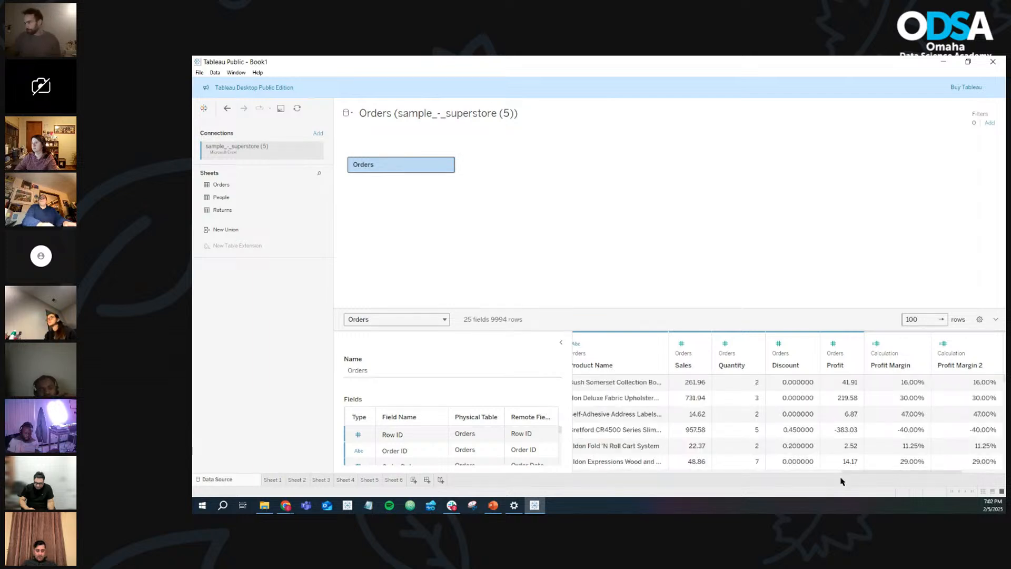
left_click_drag(842, 481, 921, 472)
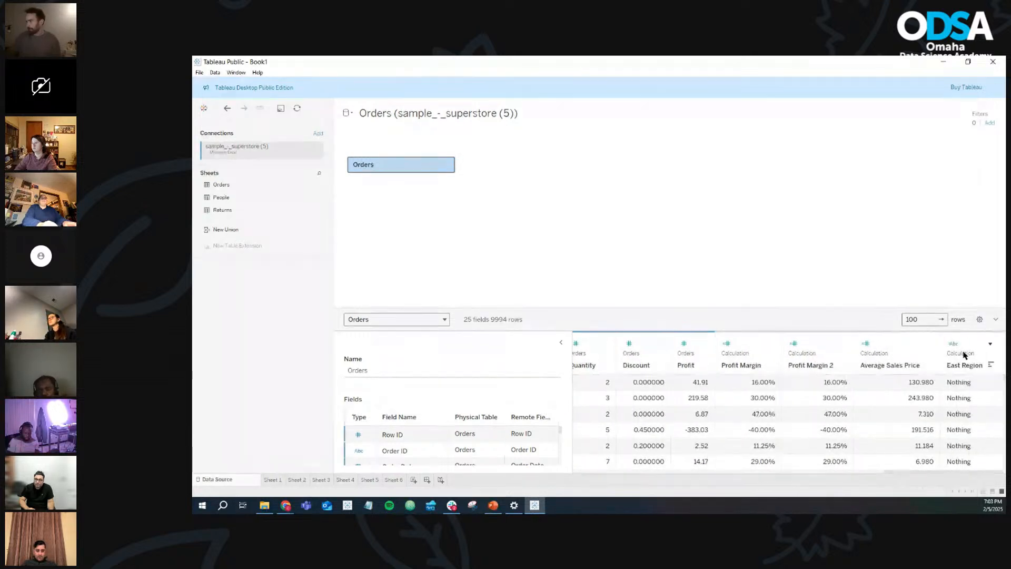
scroll(965, 388, "down", 2)
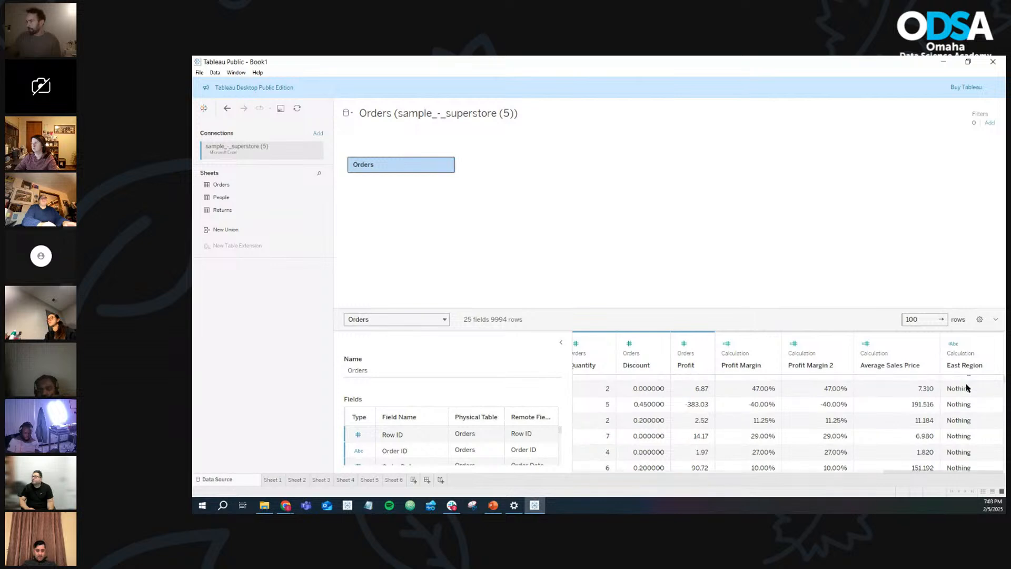
scroll(966, 388, "down", 5)
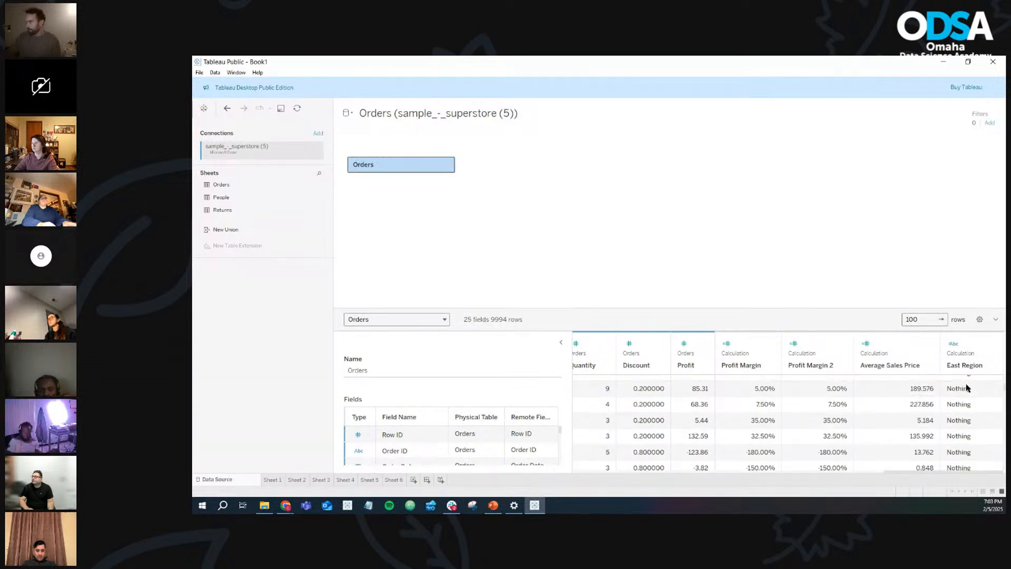
scroll(967, 393, "down", 3)
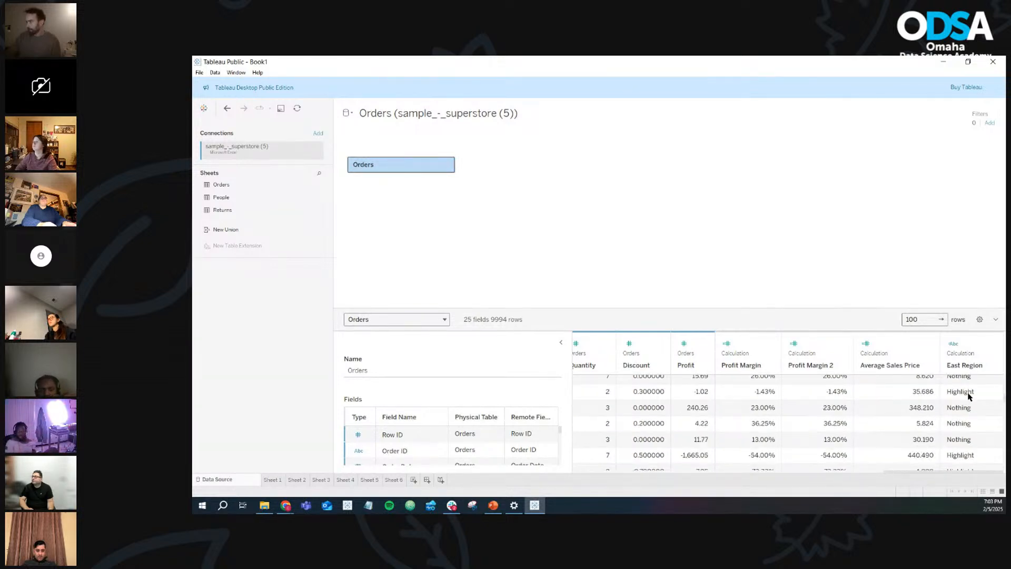
left_click(968, 395)
Step: Check the Region column for the row marked Highlight and for the surrounding rows in the Orders data
left_click_drag(927, 472, 767, 474)
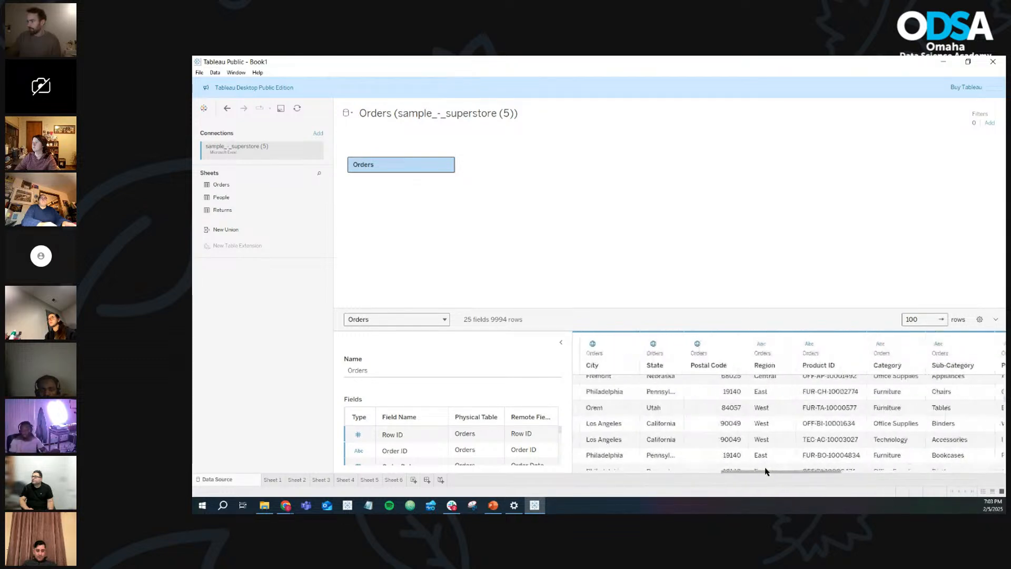
left_click(768, 396)
scroll(767, 396, "up", 3)
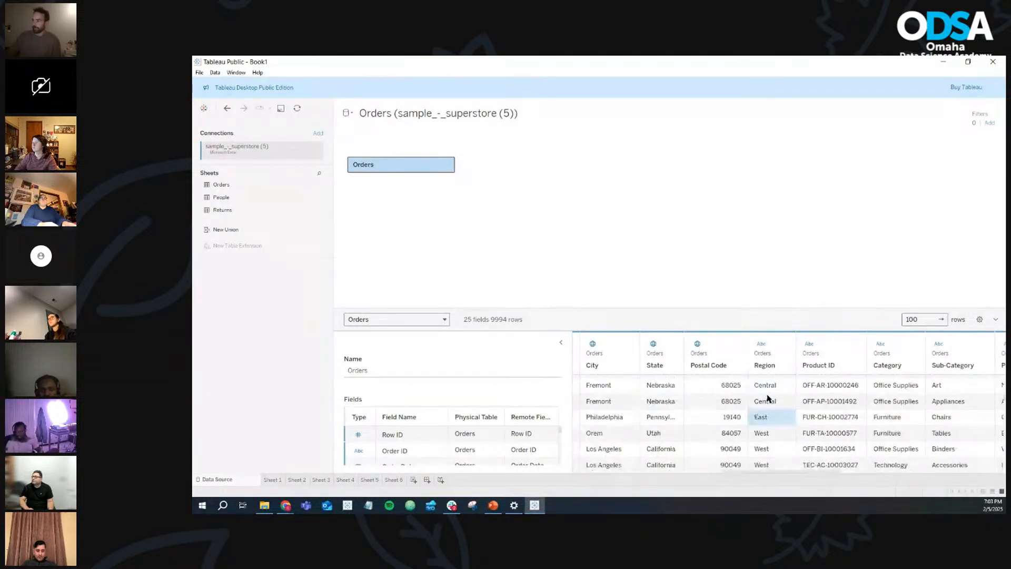
scroll(767, 398, "up", 5)
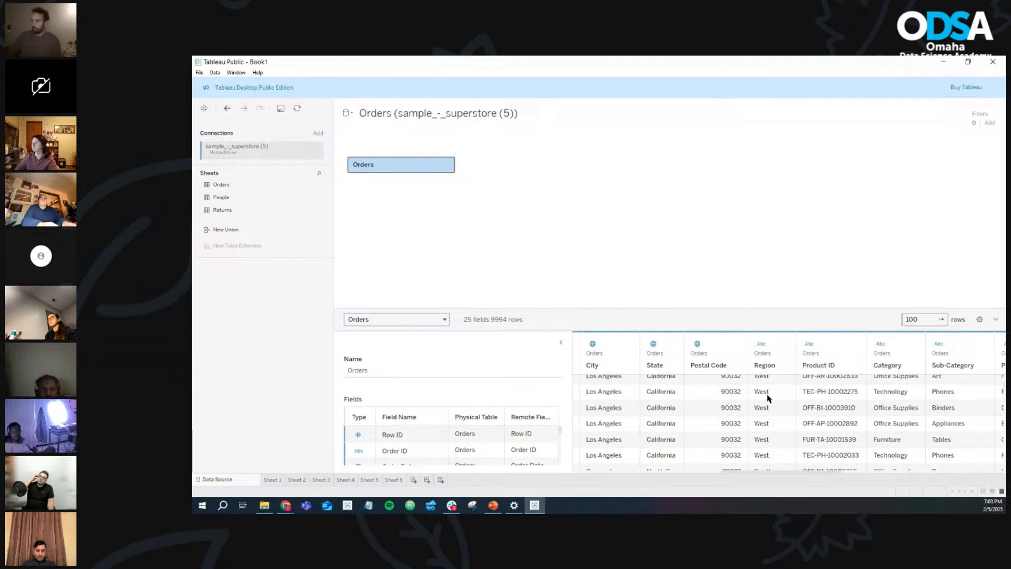
scroll(768, 397, "down", 8)
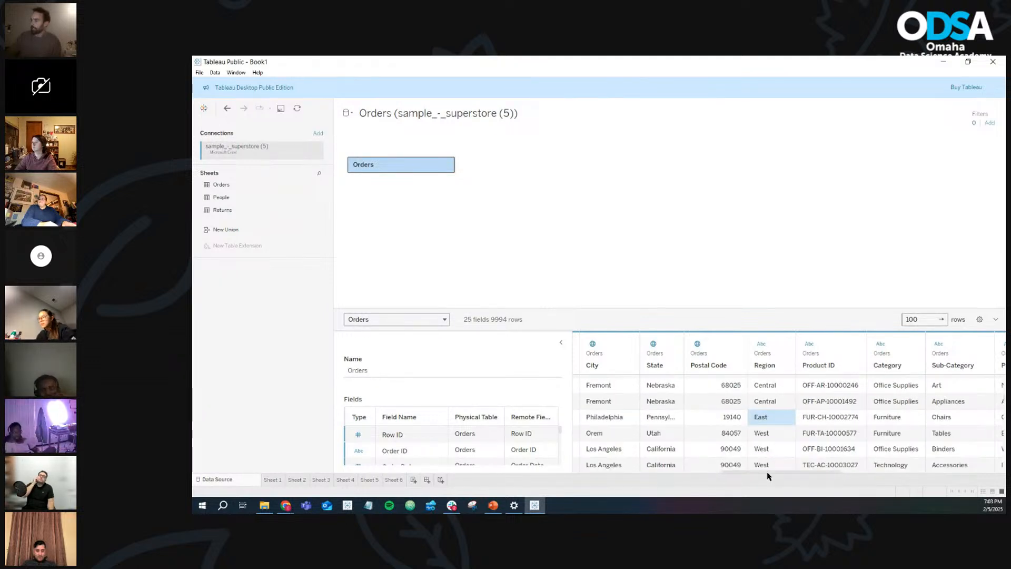
Step: Compare the Highlight and Nothing values in the East Region column and return to Sheet 6
left_click_drag(766, 472, 974, 473)
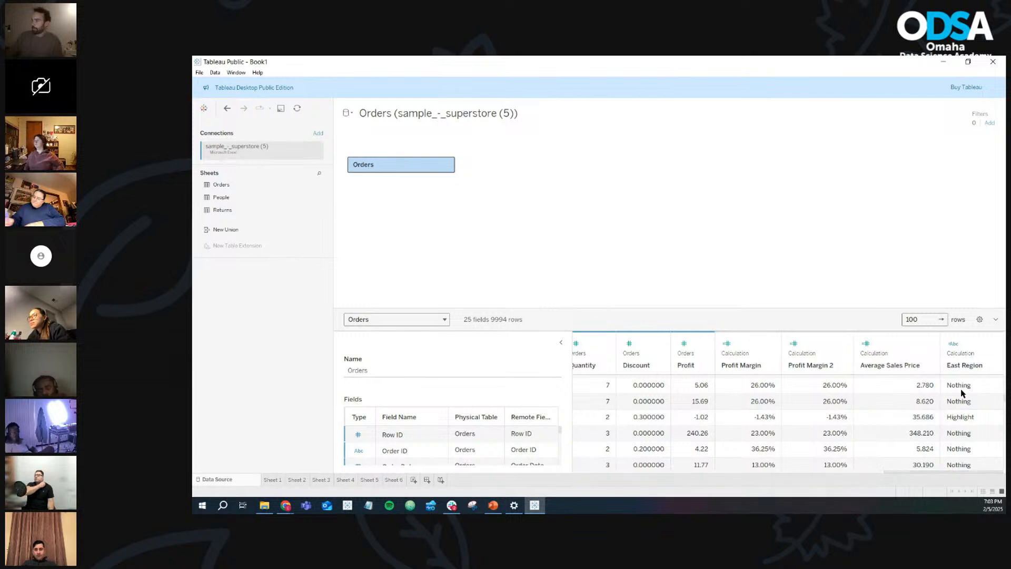
left_click(965, 420)
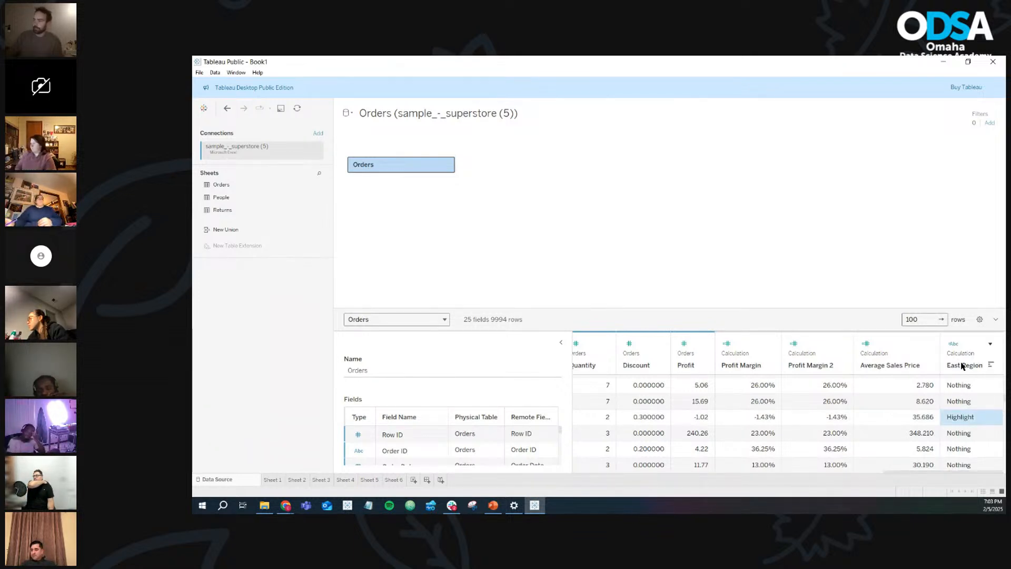
left_click(963, 389)
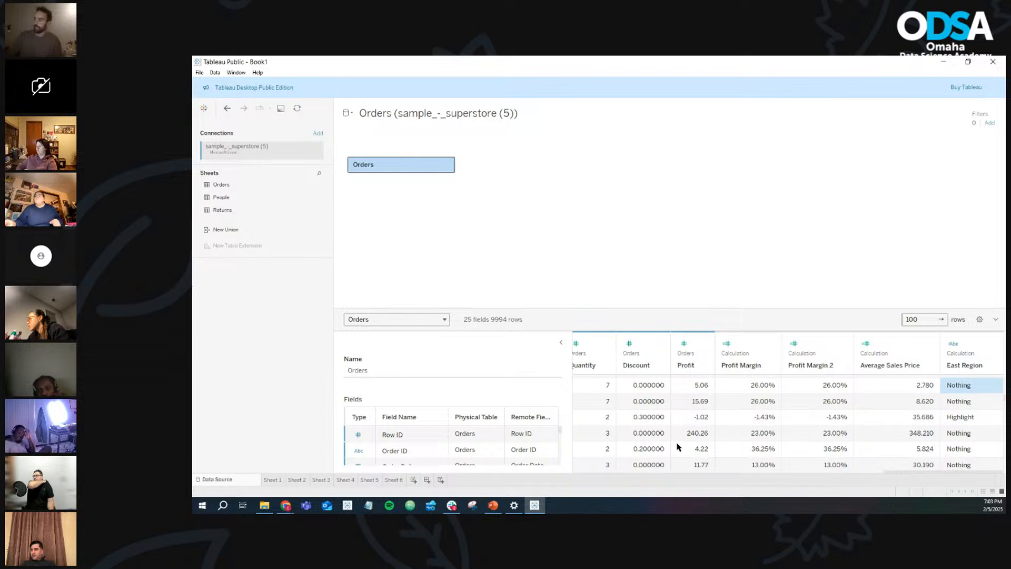
left_click(400, 480)
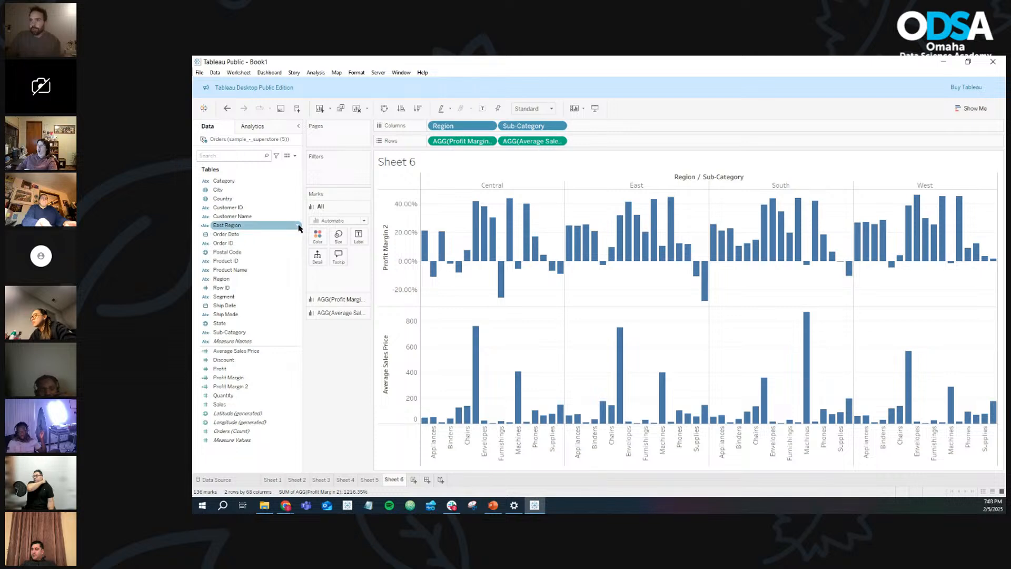
Step: Edit the East Region formula to return a sample first name for East and 'asdf' otherwise, and save it
right_click(295, 225)
left_click(316, 266)
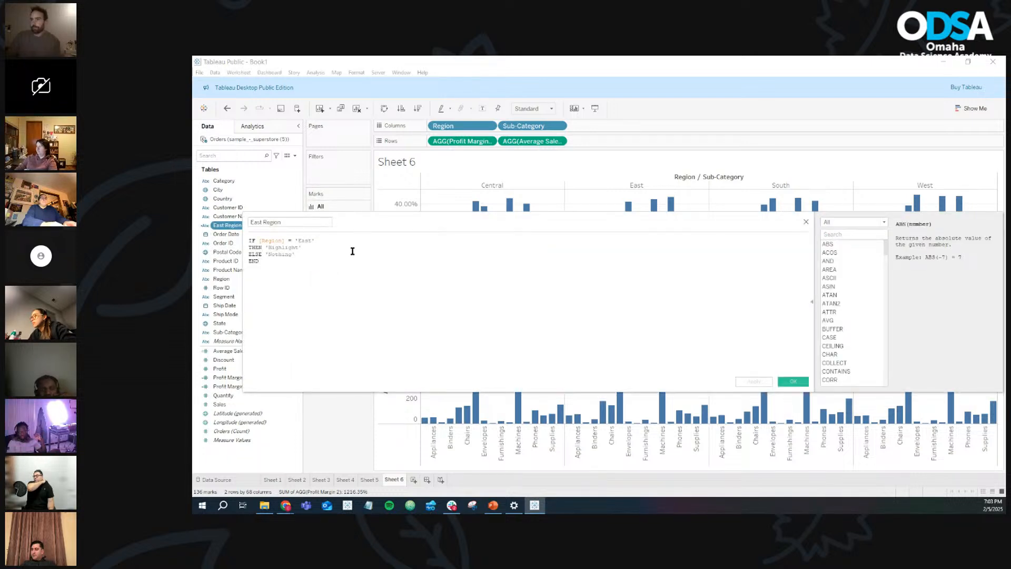
scroll(334, 248, "up", 5)
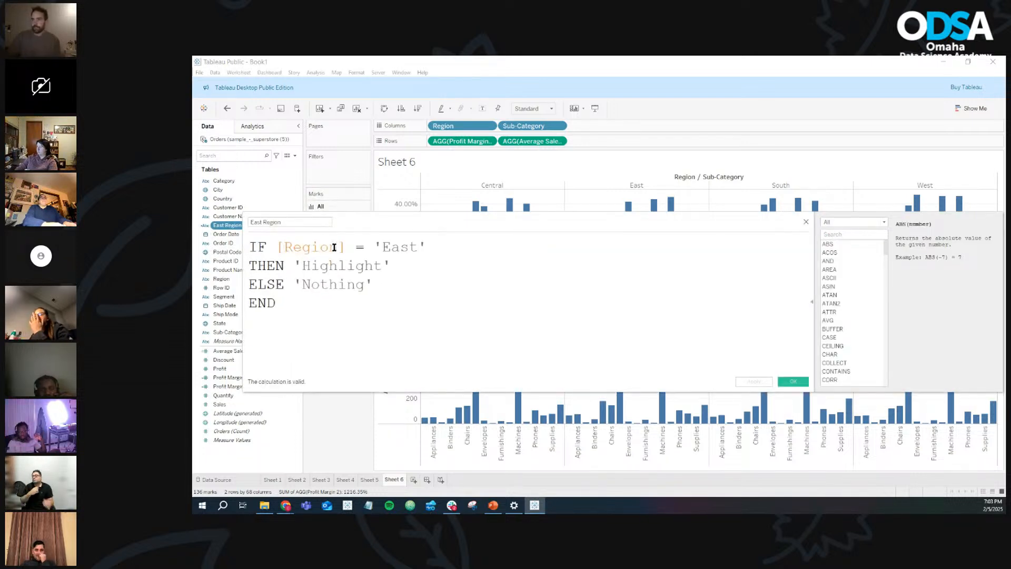
double_click(351, 265)
key("BackSpace")
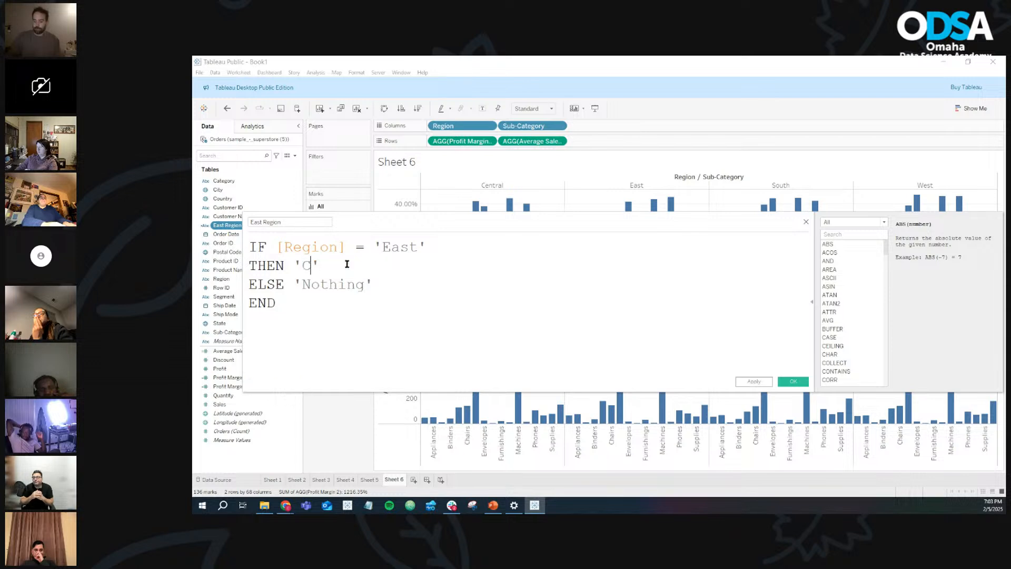
type("Charley")
double_click(333, 284)
type("asdf")
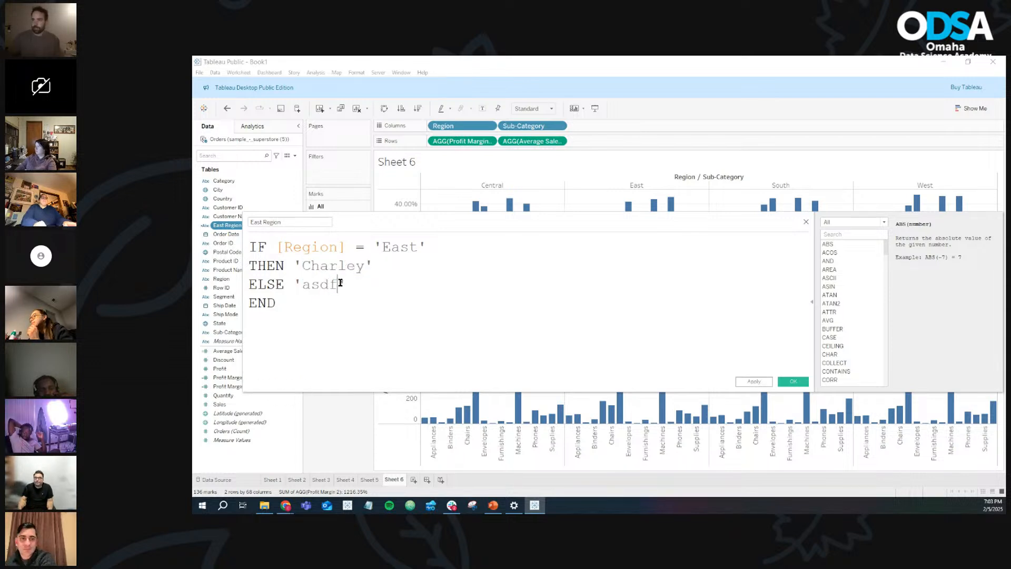
left_click(790, 381)
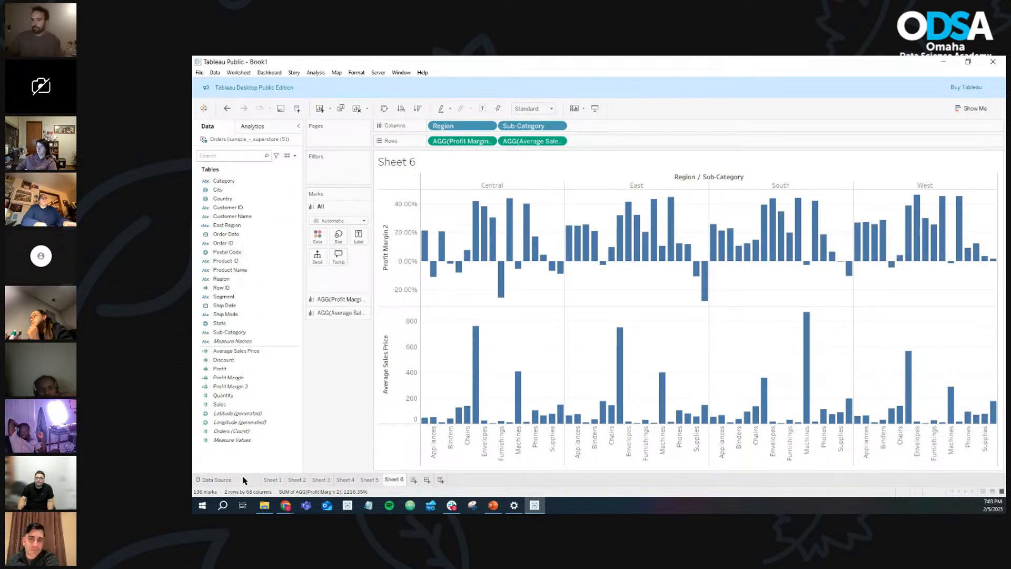
Step: Compare the East Region and Region columns in the Orders data for the East row and its neighbours, and return to Sheet 6
left_click(244, 481)
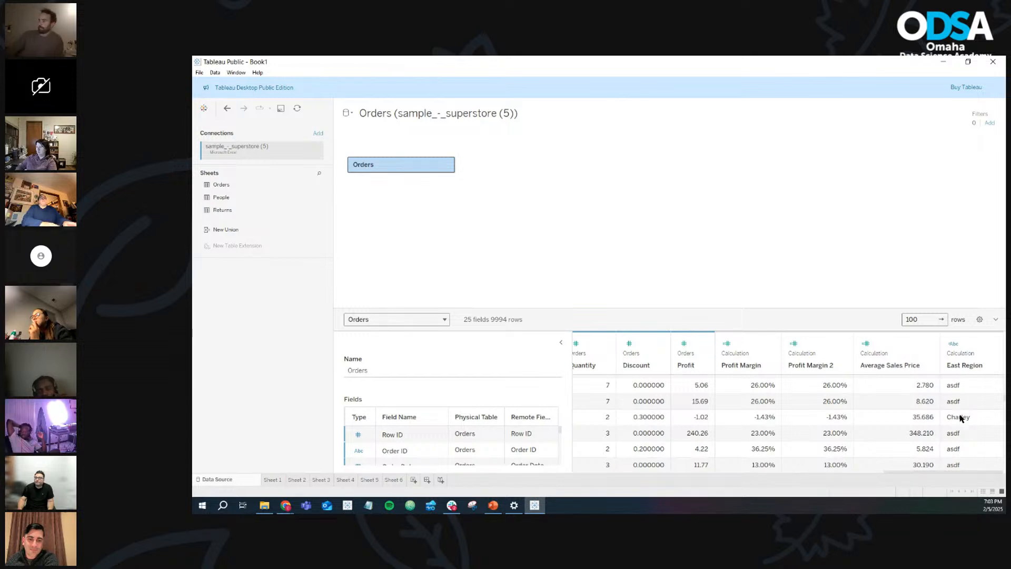
scroll(960, 418, "up", 10)
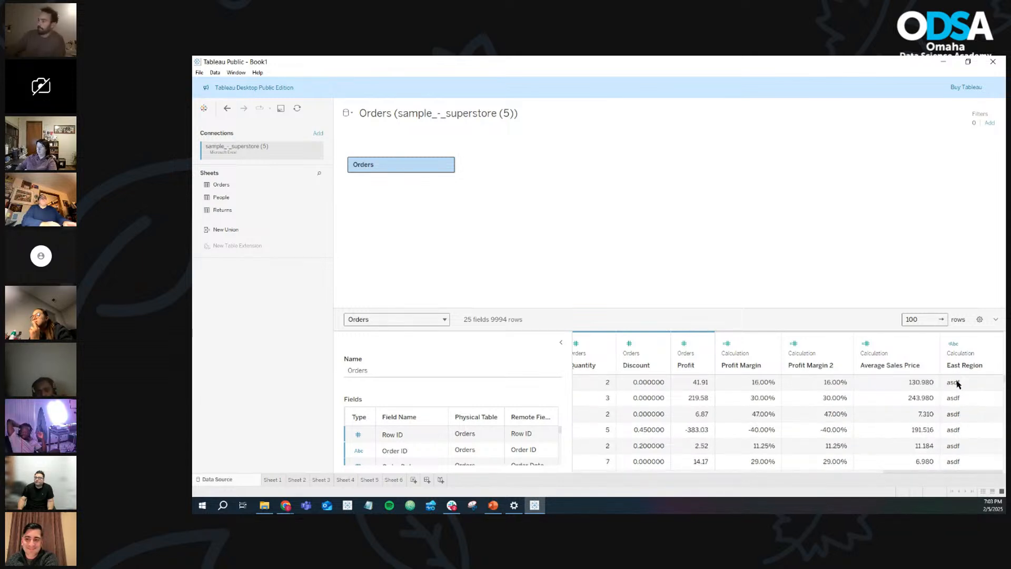
scroll(959, 384, "down", 5)
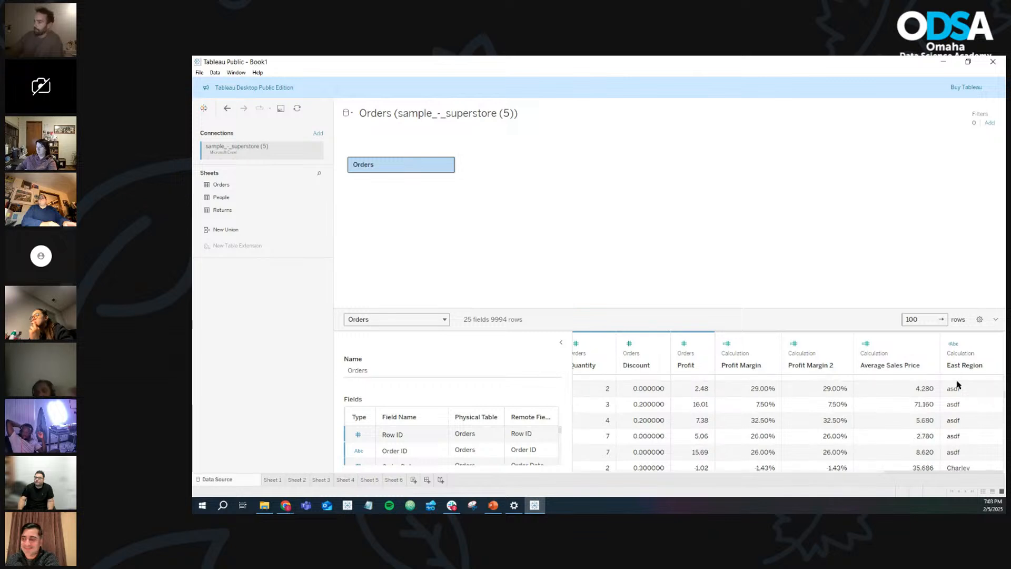
scroll(959, 390, "down", 3)
left_click(958, 417)
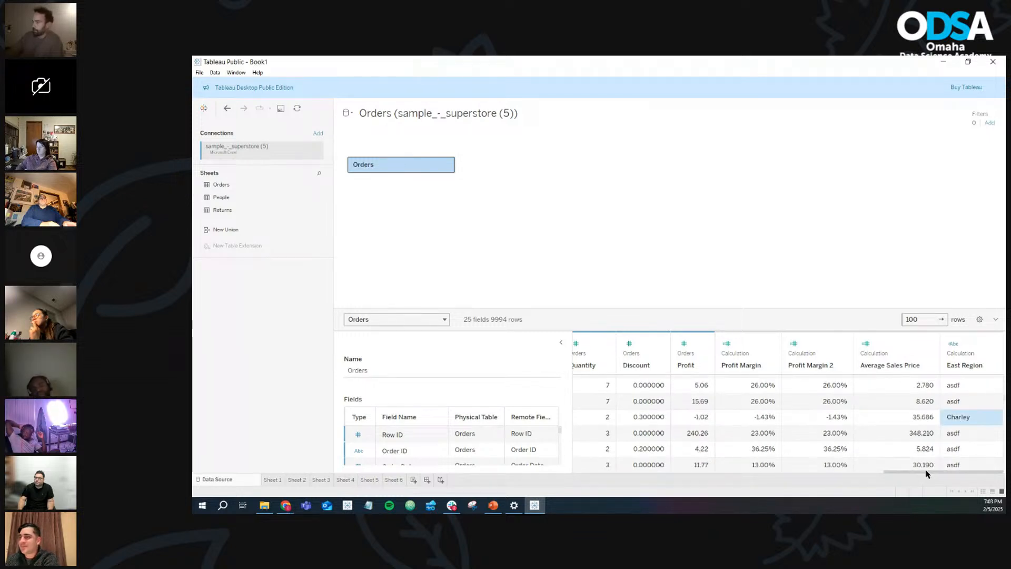
left_click_drag(928, 472, 736, 472)
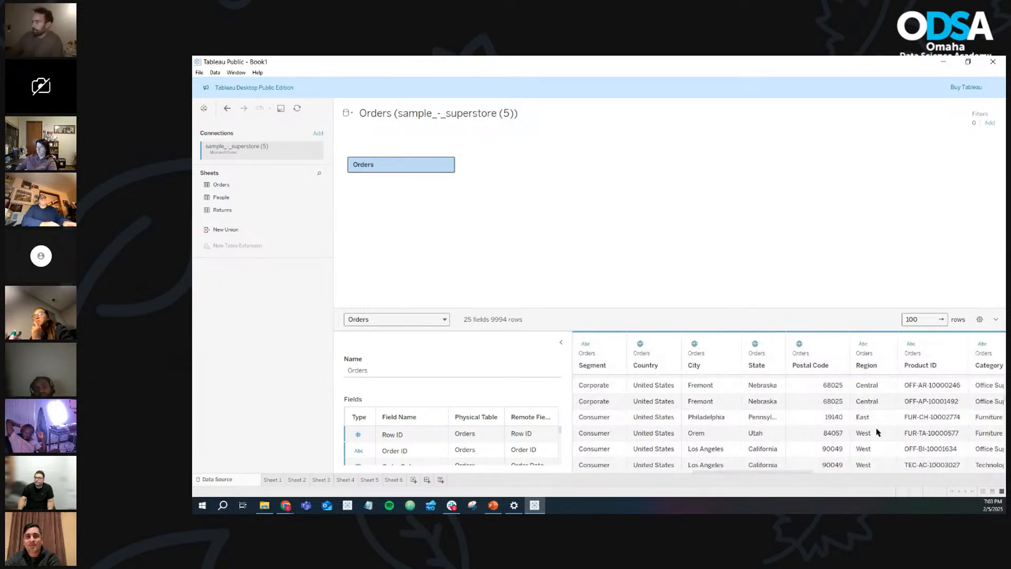
left_click(869, 417)
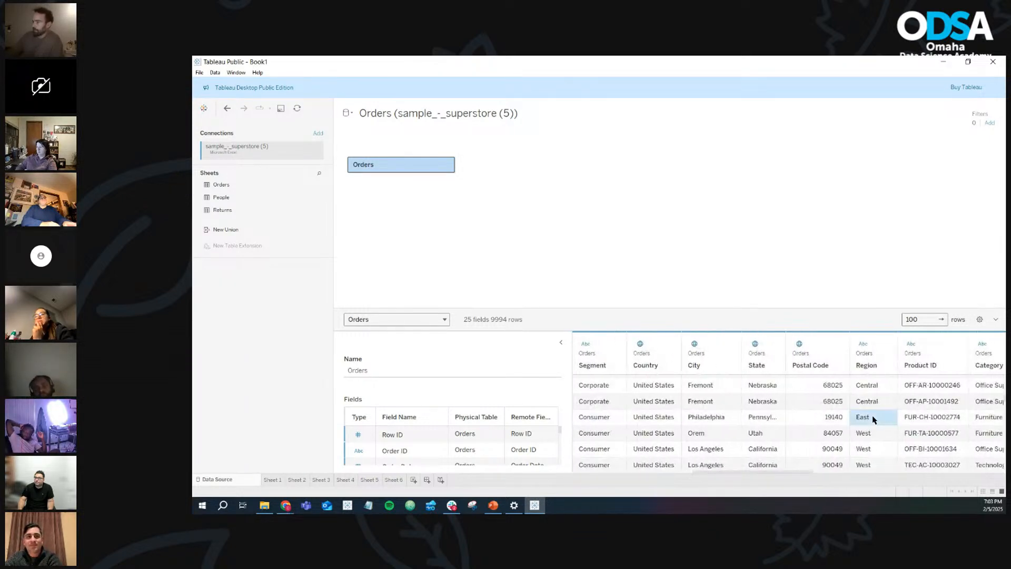
left_click(392, 480)
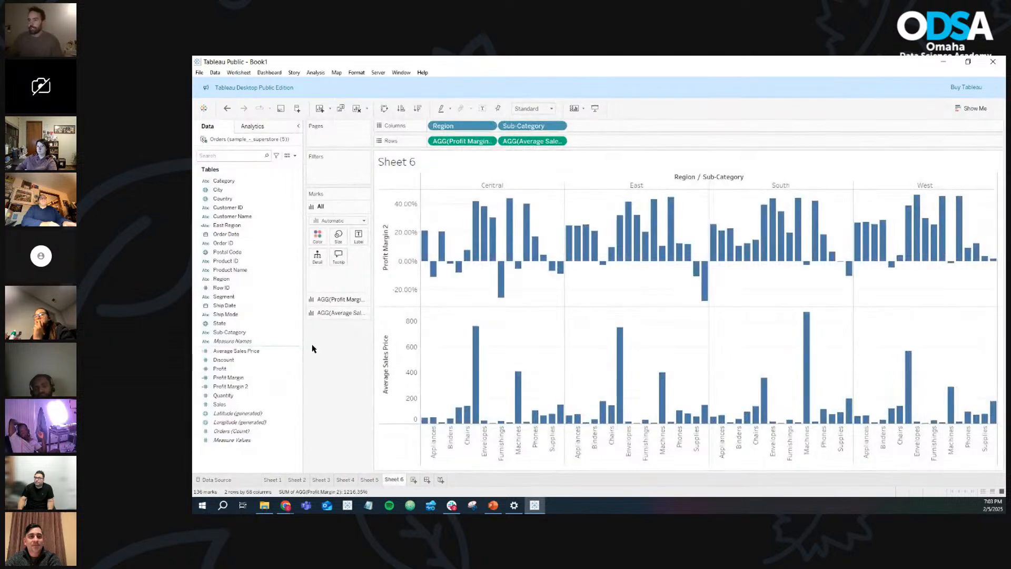
Step: Set the East Region formula's THEN value to 'Highlight' and its ELSE value to 'Nothing', and save it
left_click(297, 225)
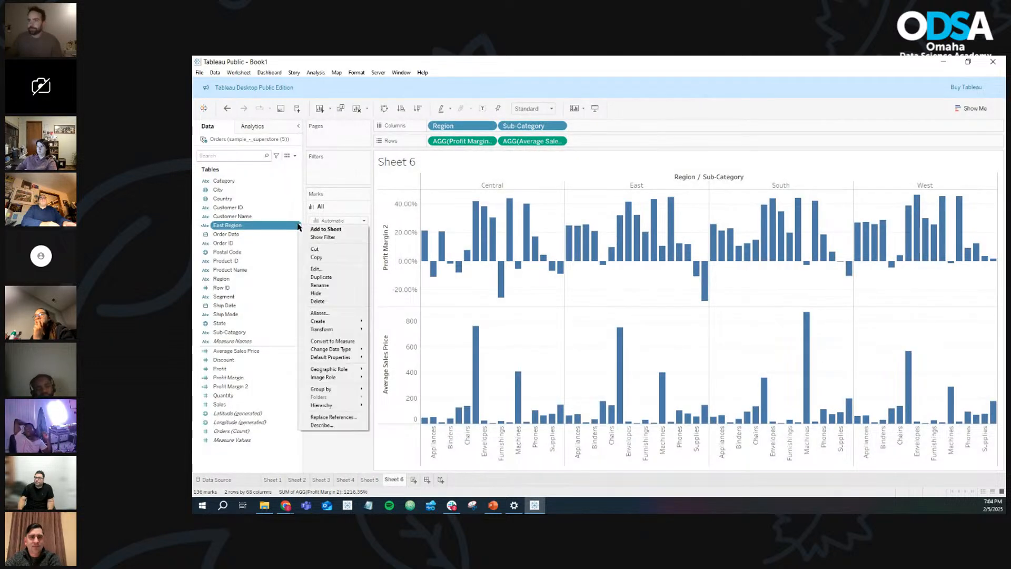
left_click(318, 270)
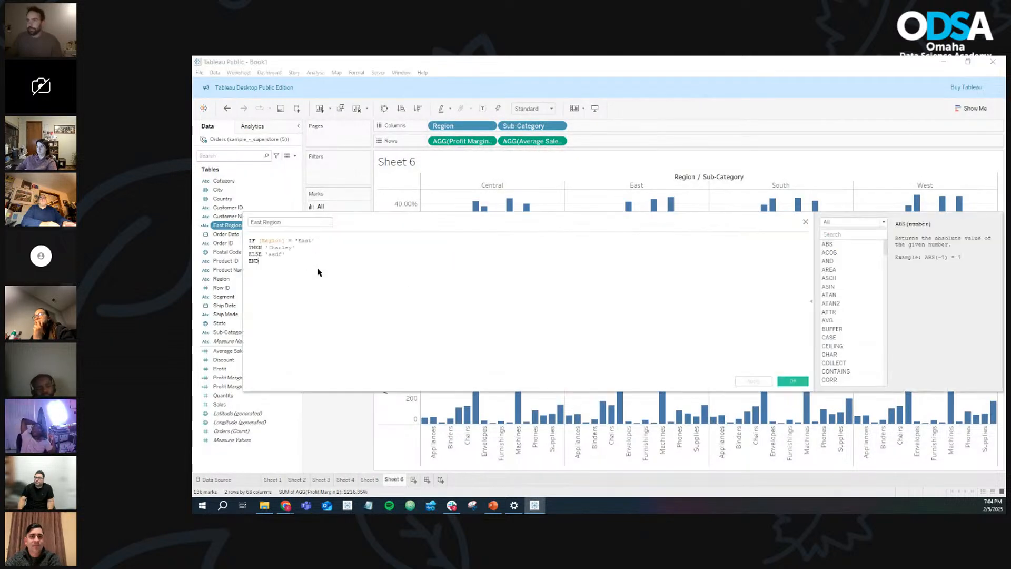
double_click(278, 247)
type("Highlight")
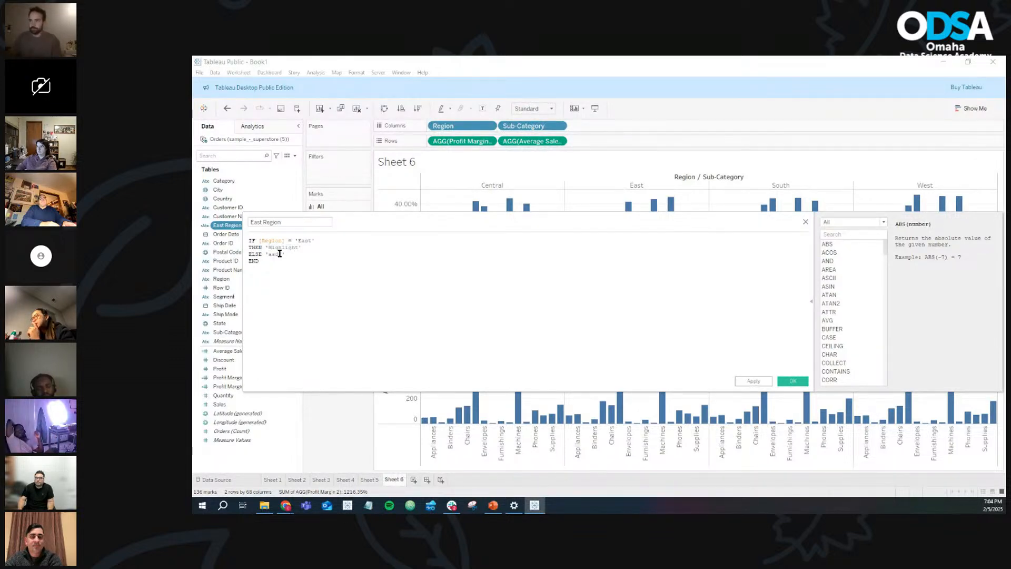
double_click(277, 253)
type("Nothing")
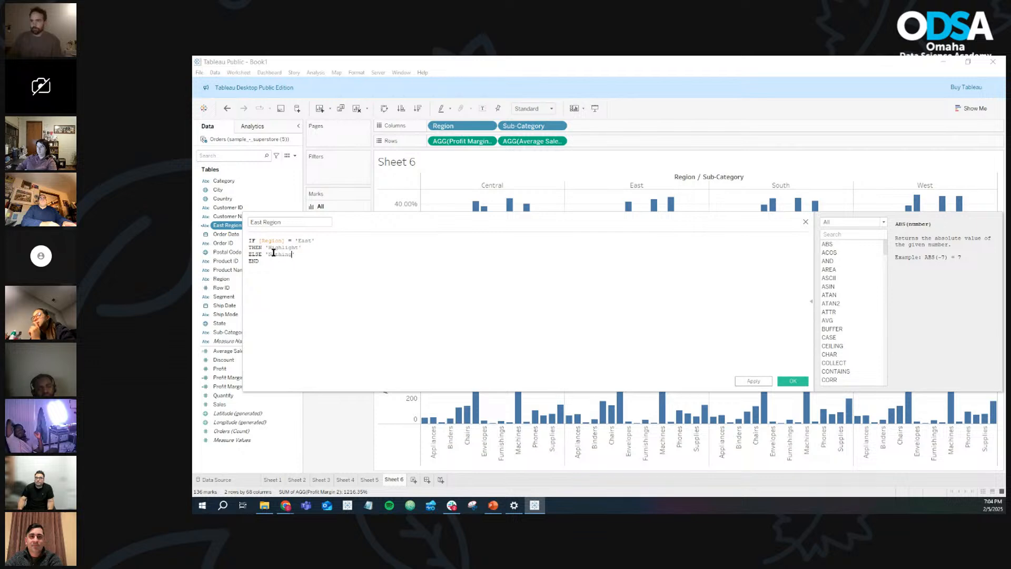
left_click(793, 380)
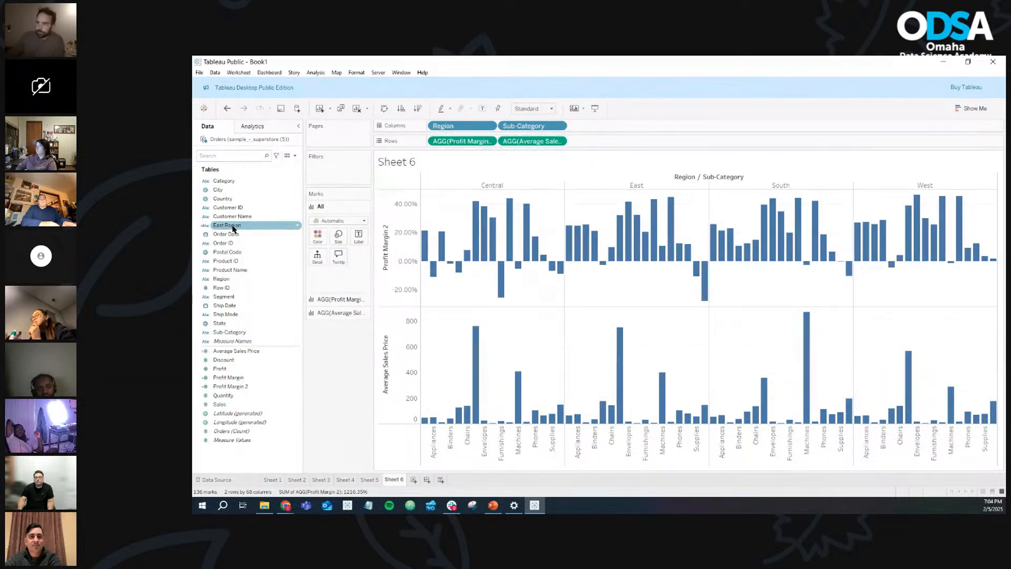
Step: Reopen the East Region calculated field to examine its complete IF formula, and close it unchanged
left_click(297, 227)
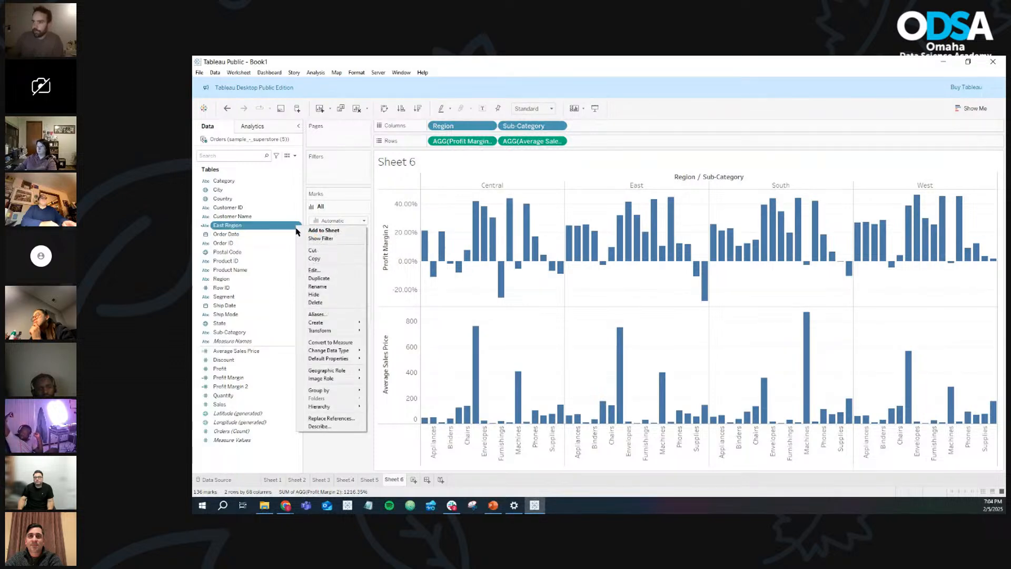
left_click(315, 270)
scroll(413, 270, "up", 8)
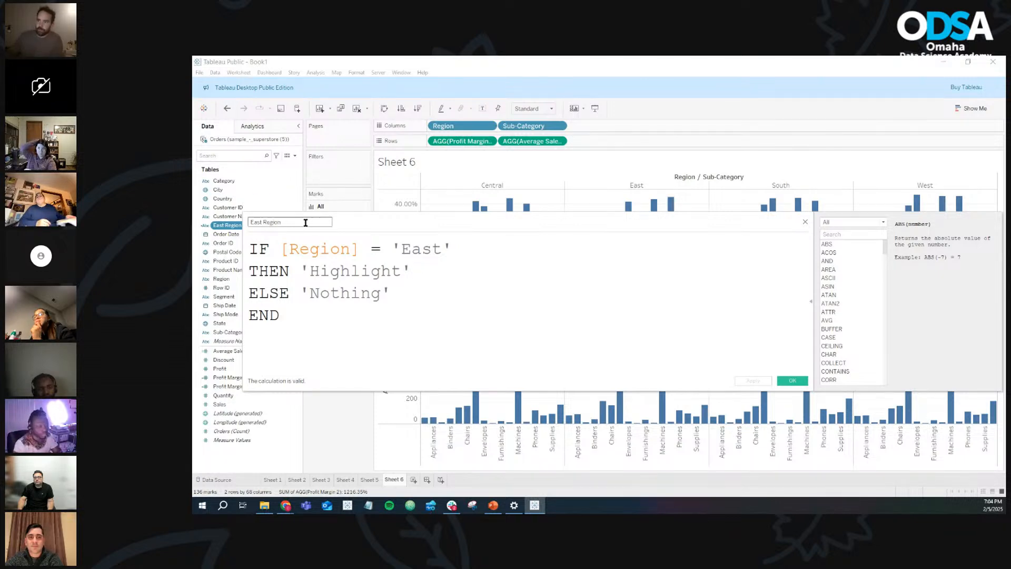
left_click_drag(303, 312, 250, 248)
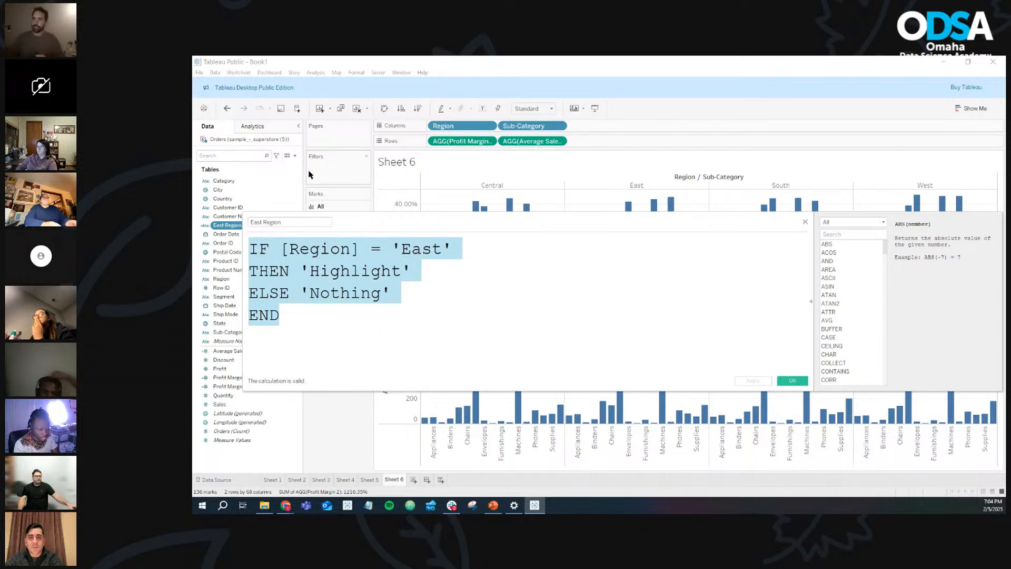
left_click(308, 310)
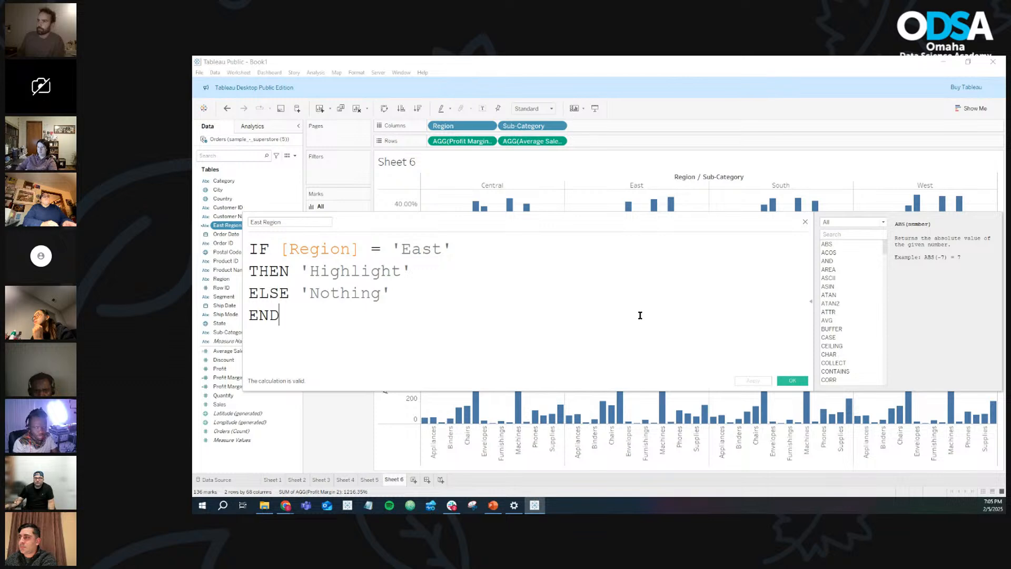
left_click(796, 384)
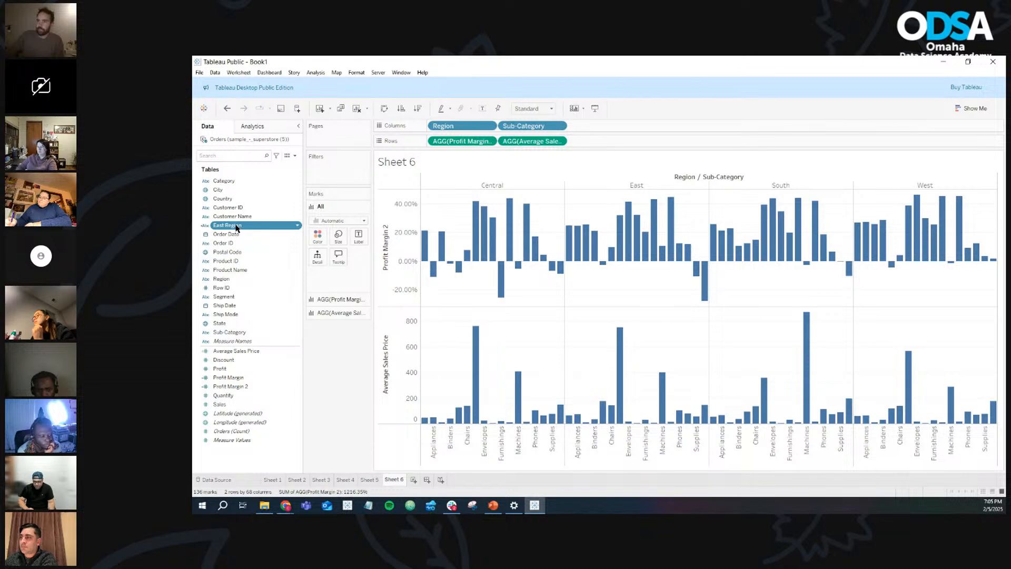
Step: Color all bars on Sheet 6 by East Region, assigning green to Highlight and gray to Nothing
left_click_drag(236, 228, 299, 238)
left_click_drag(318, 240, 318, 241)
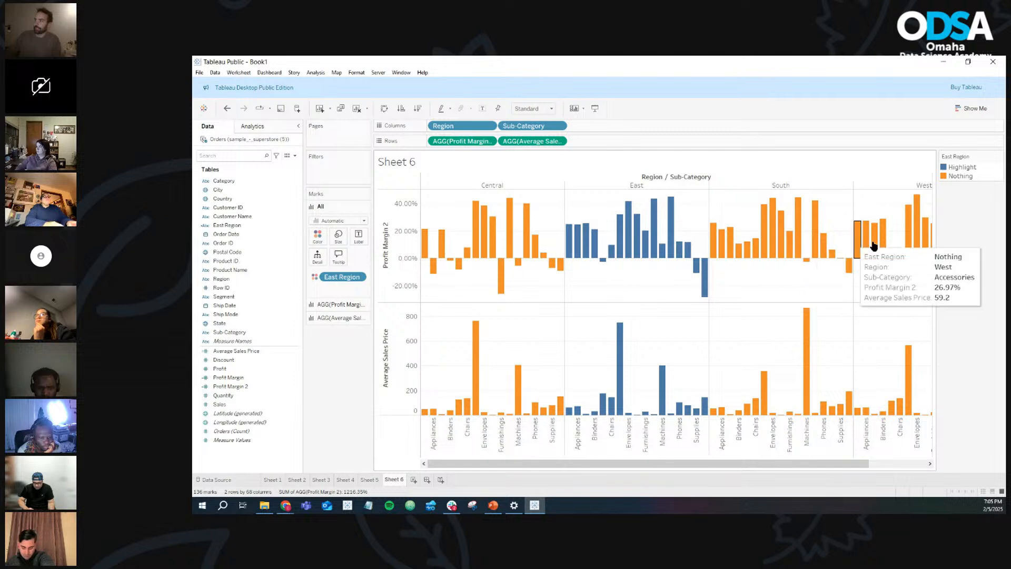
left_click(317, 236)
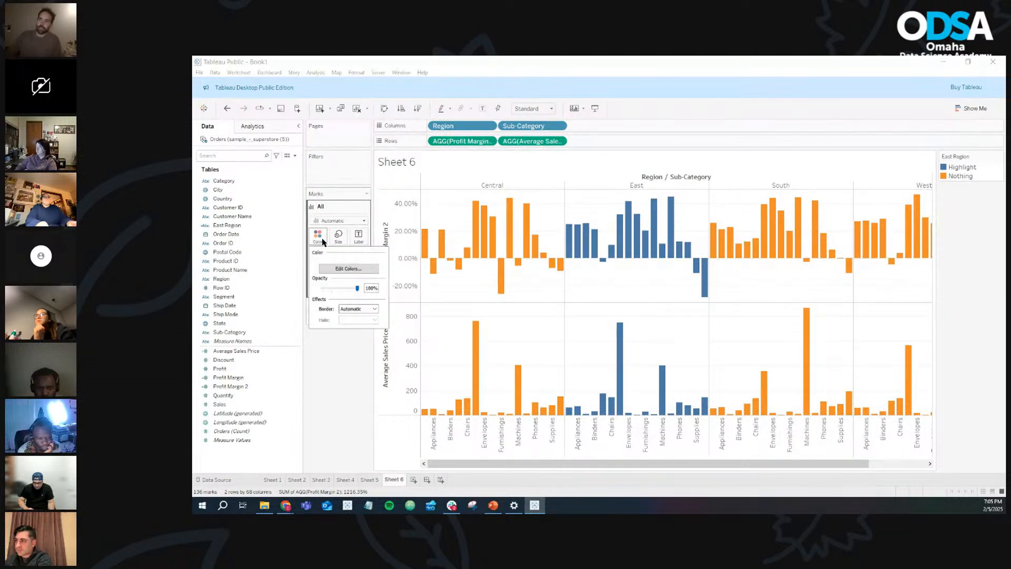
left_click(338, 269)
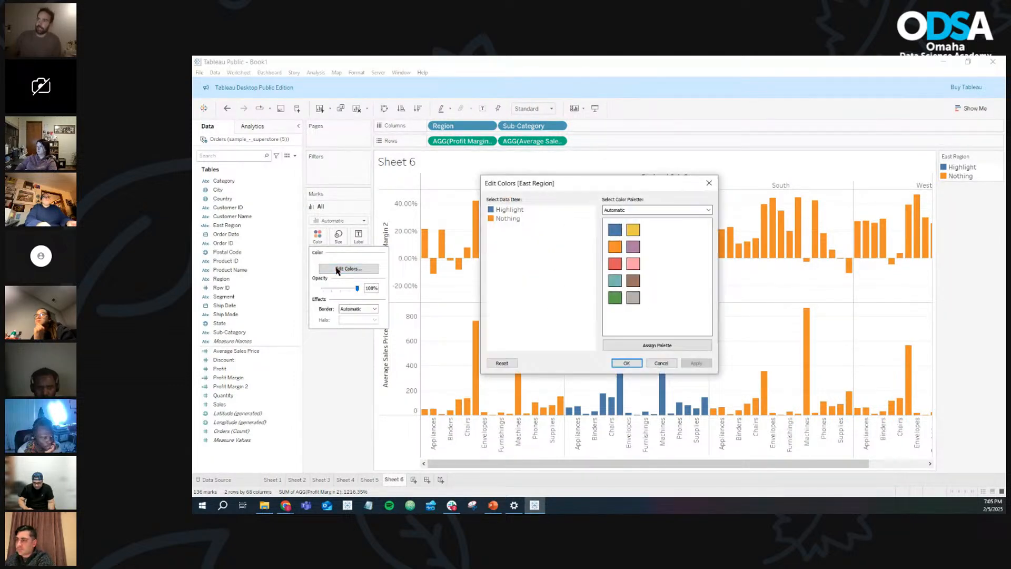
left_click(512, 210)
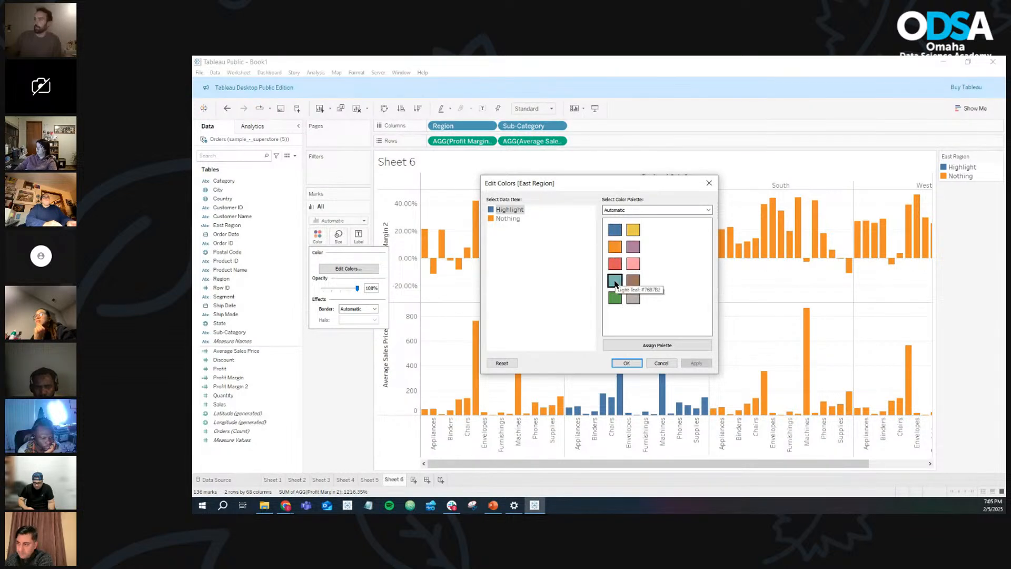
left_click(507, 221)
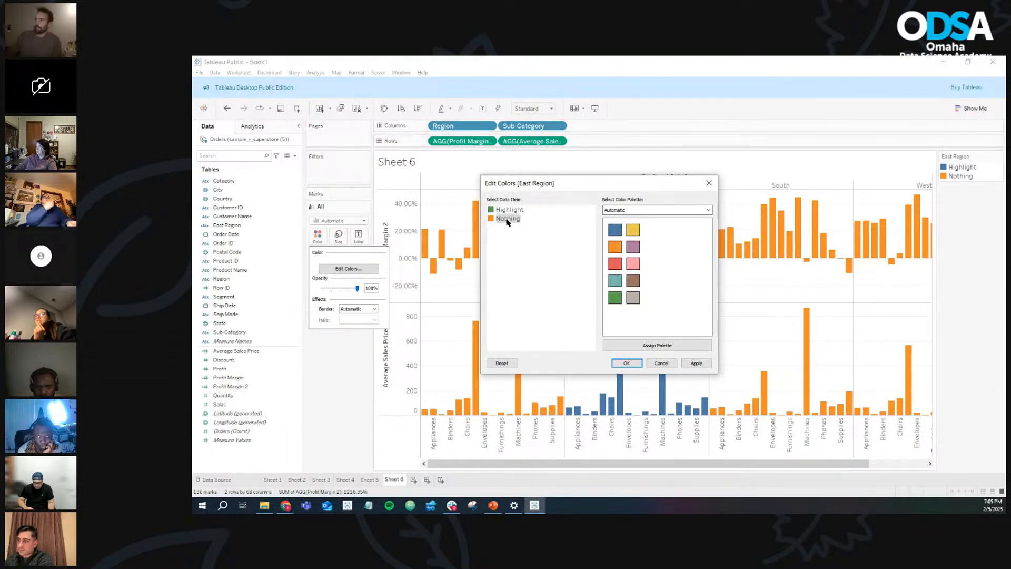
left_click(626, 363)
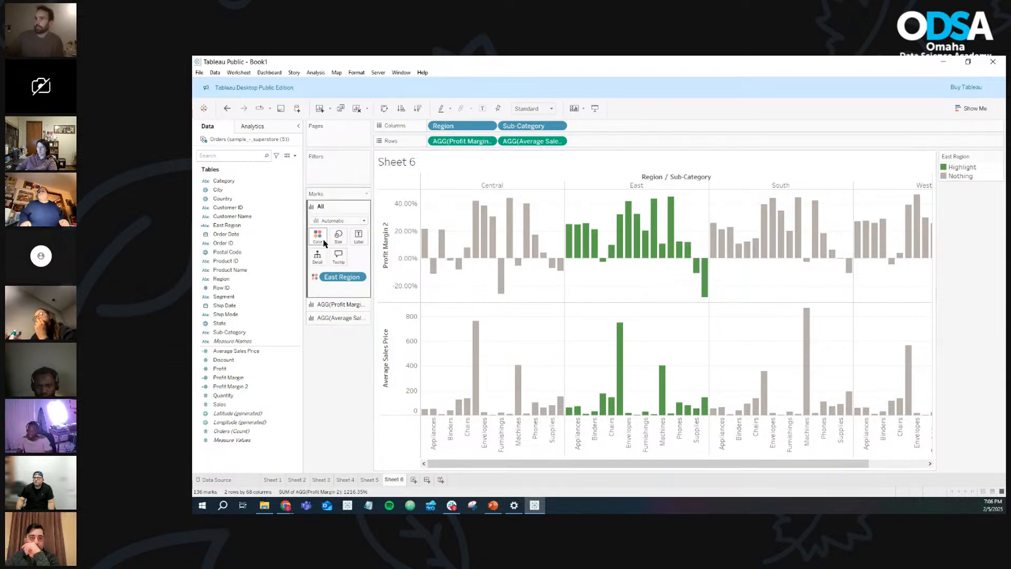
Step: Review the IF, THEN and ELSE lines behind the East Region bar colors and close the calculation
left_click(300, 227)
left_click(316, 270)
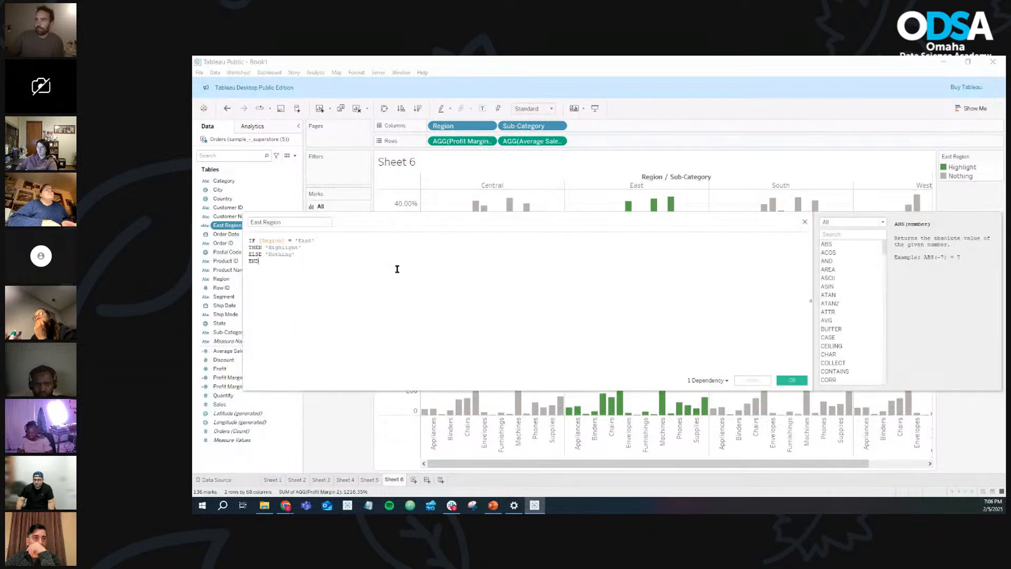
scroll(397, 268, "up", 4)
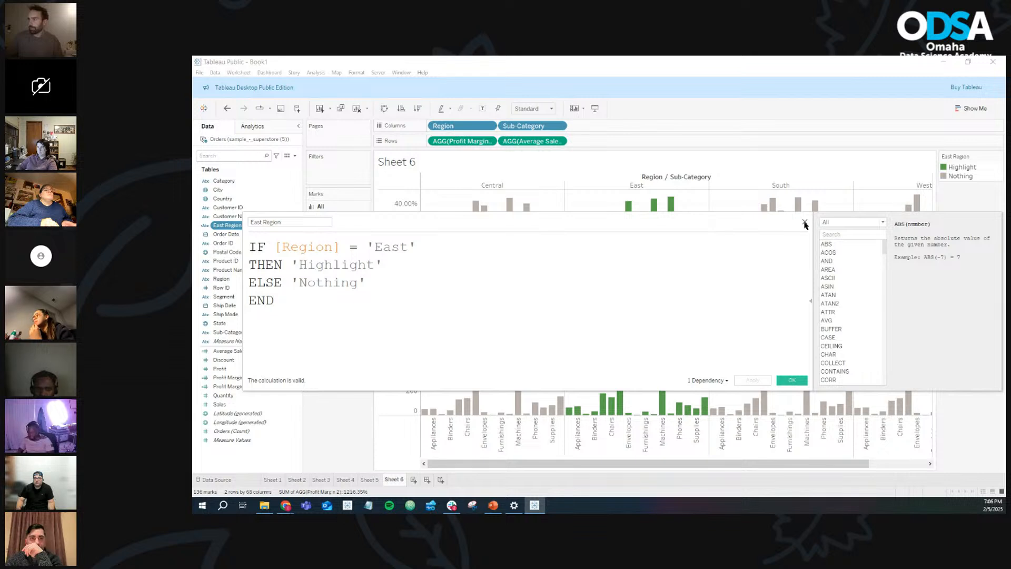
left_click(805, 223)
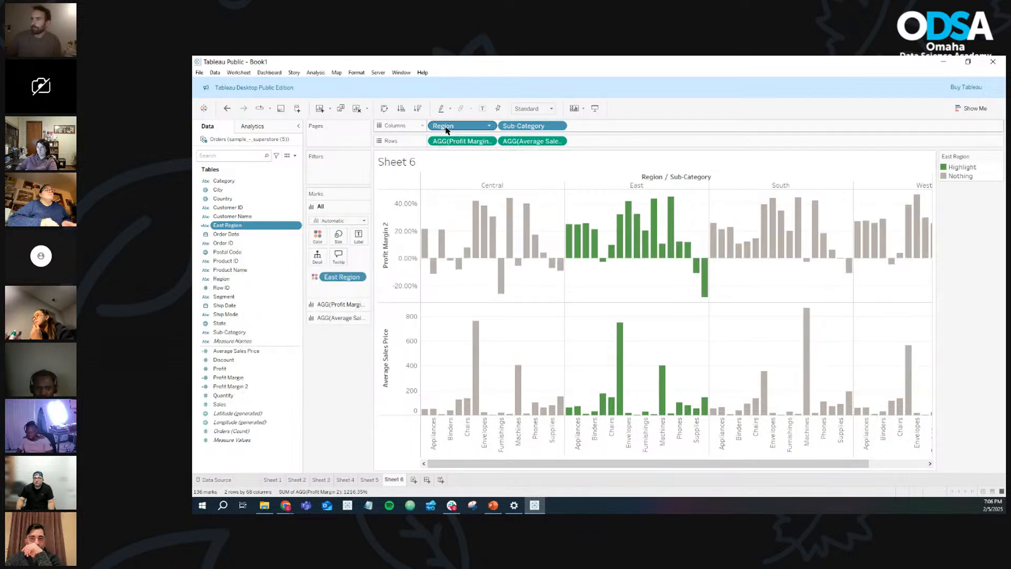
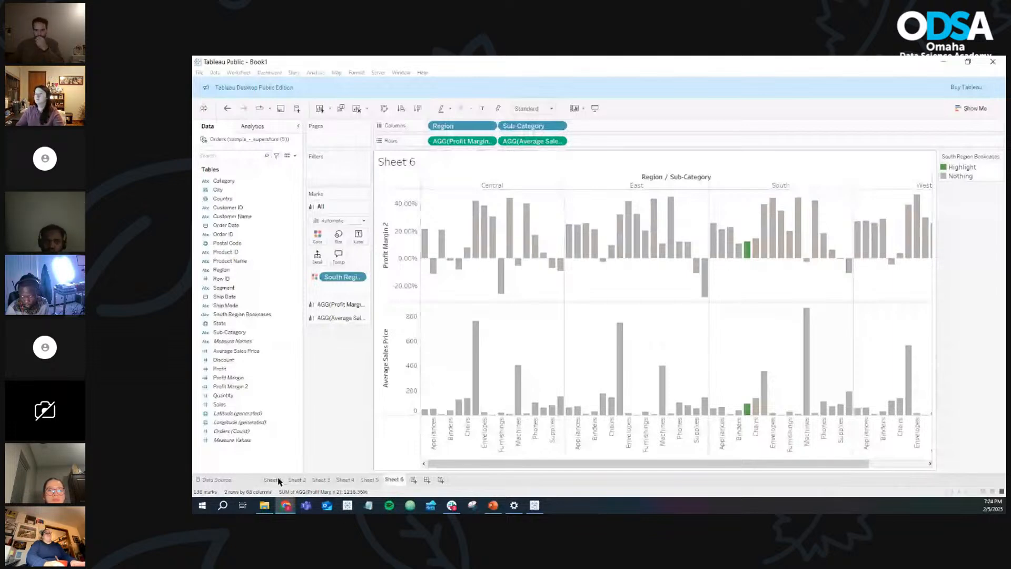
Step: Create a new worksheet, Sheet 7, and place the Category field on Rows
left_click(338, 383)
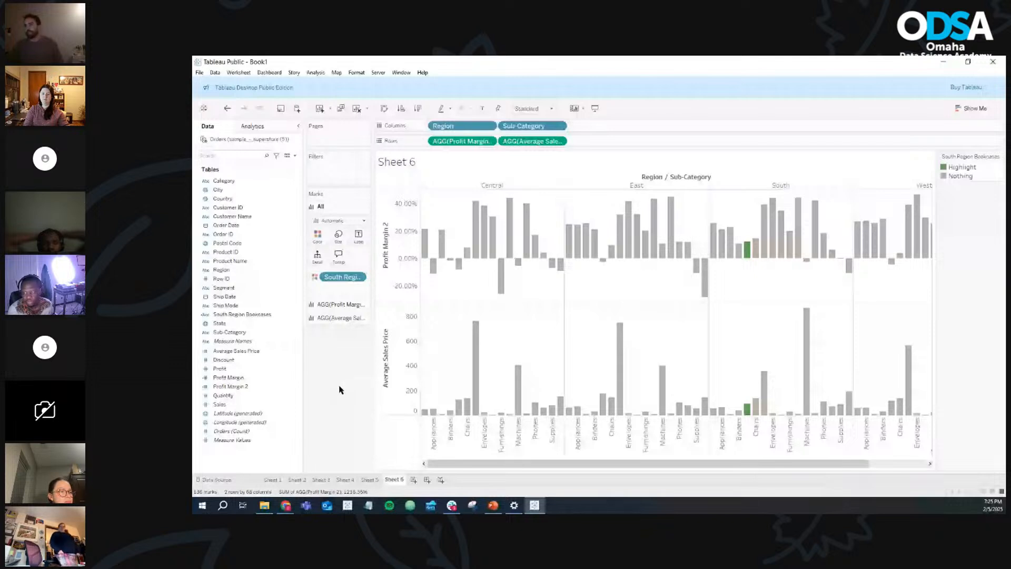
left_click(414, 480)
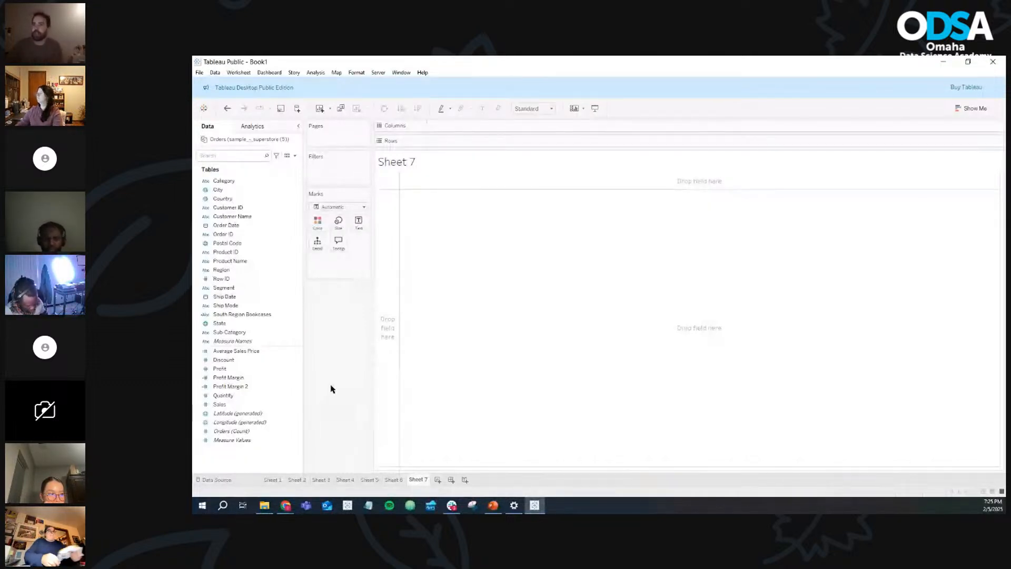
left_click_drag(224, 180, 454, 144)
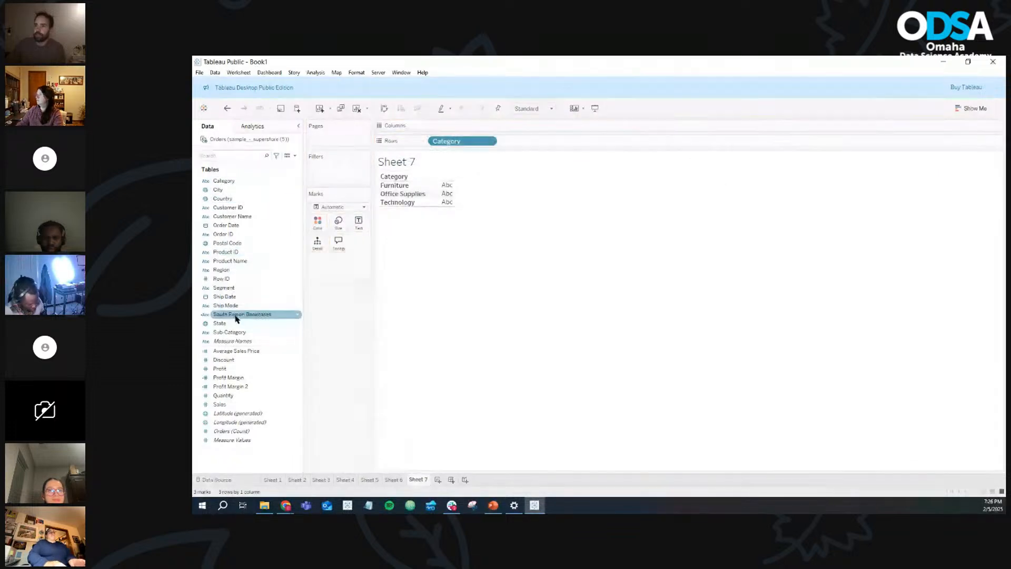
Step: Add Sub-Category after Category on Rows and show the Sales sum as text for each sub-category
left_click_drag(233, 337, 541, 146)
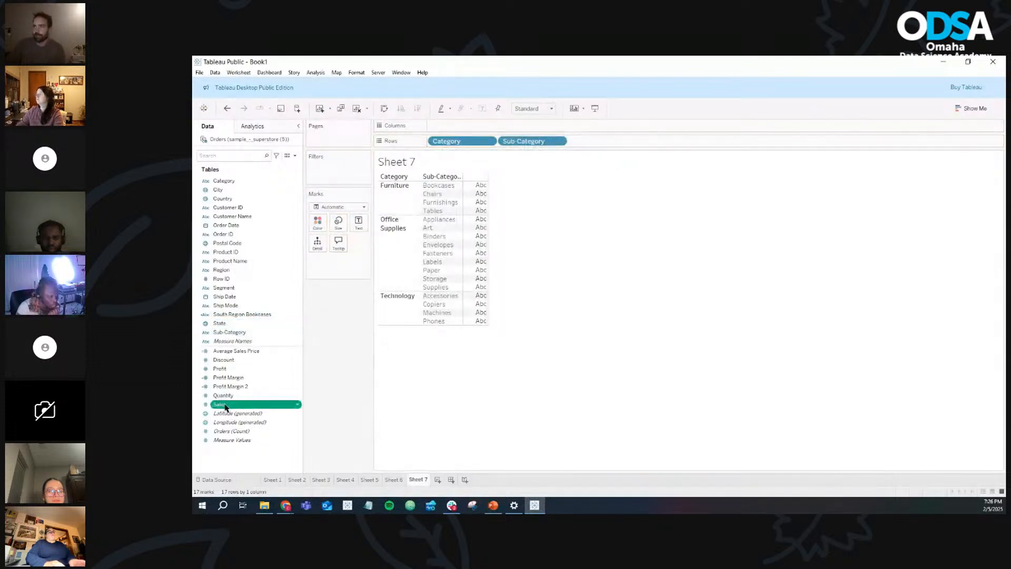
left_click_drag(224, 407, 360, 228)
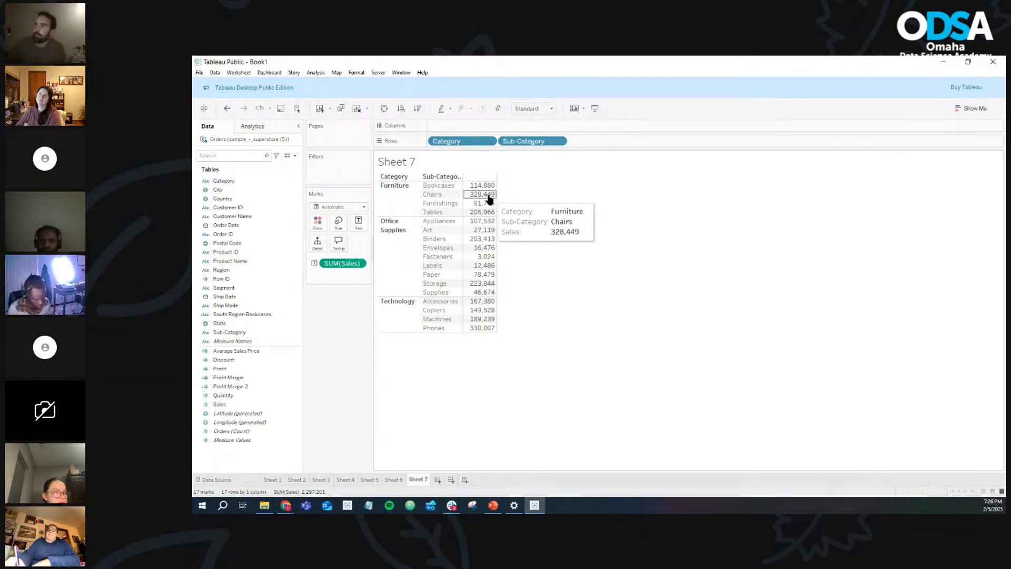
mouse_move(486, 272)
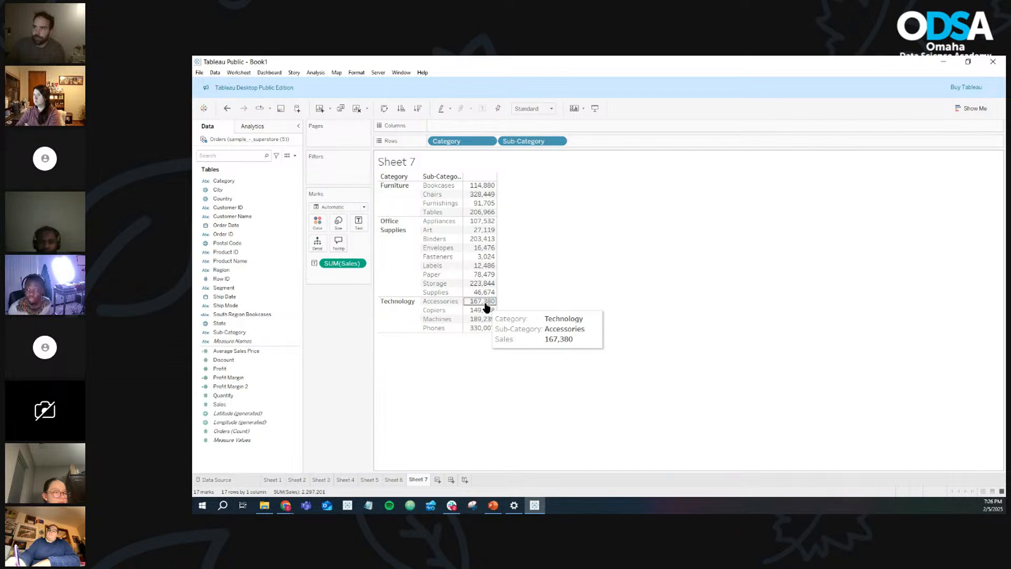
mouse_move(462, 284)
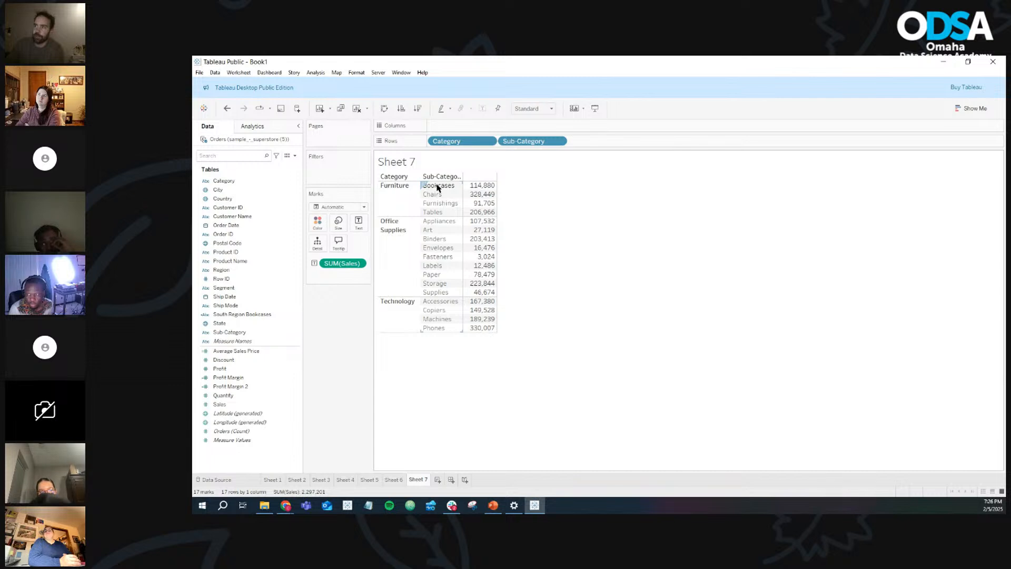
mouse_move(483, 188)
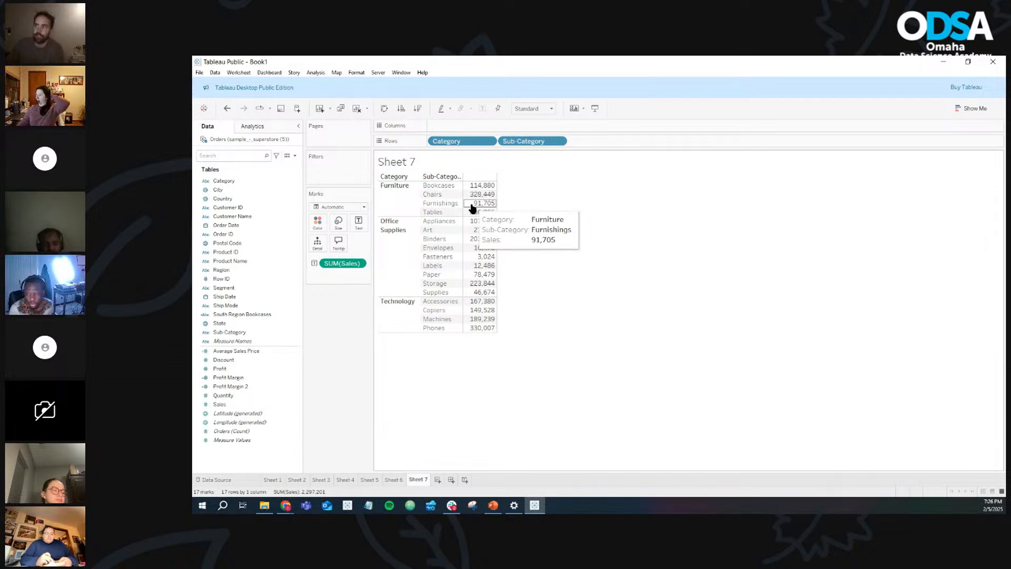
mouse_move(483, 213)
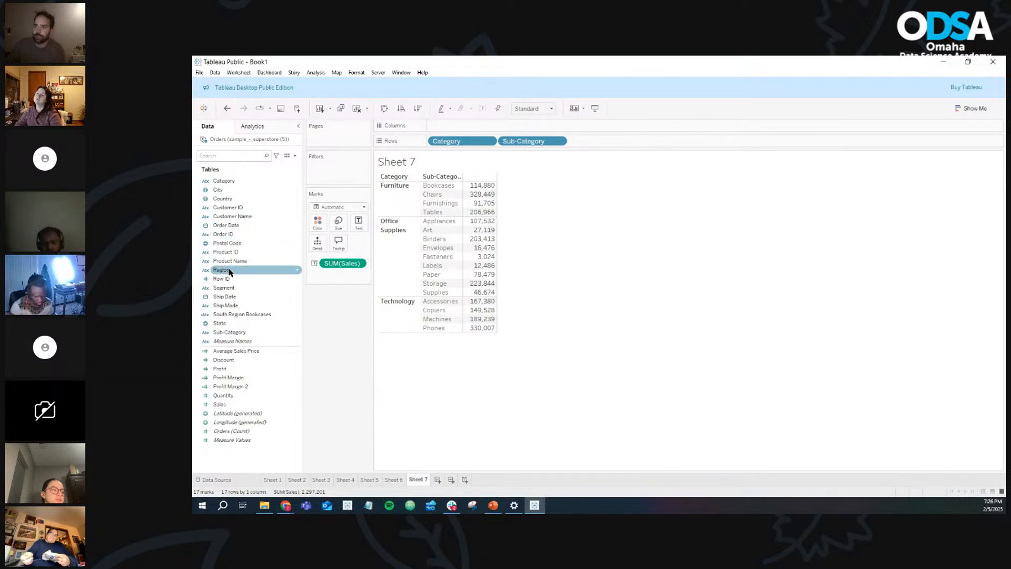
Step: Try Region in place of Sub-Category on Rows, and put Sub-Category back beside Category
left_click_drag(229, 272, 528, 144)
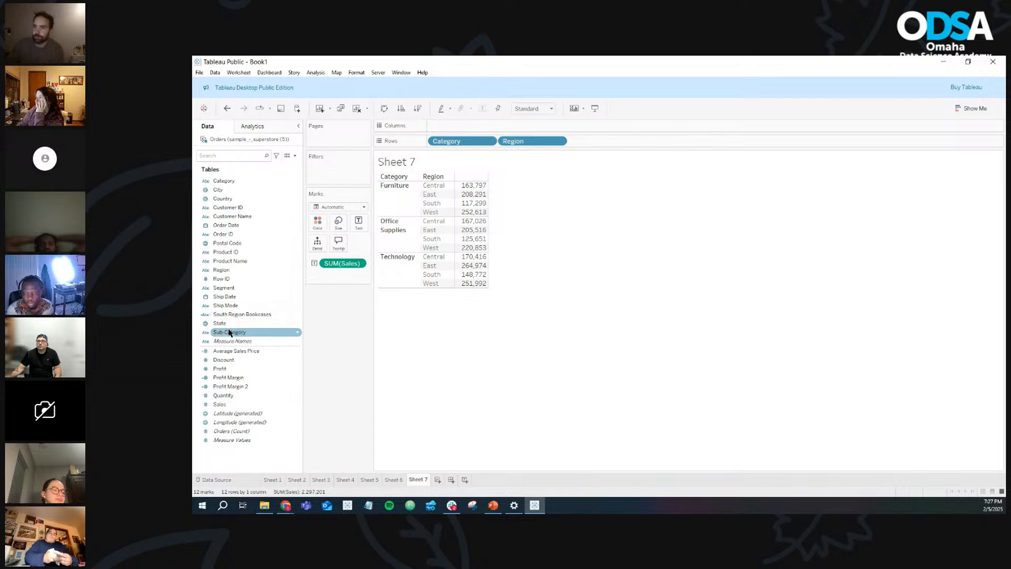
left_click_drag(229, 332, 526, 143)
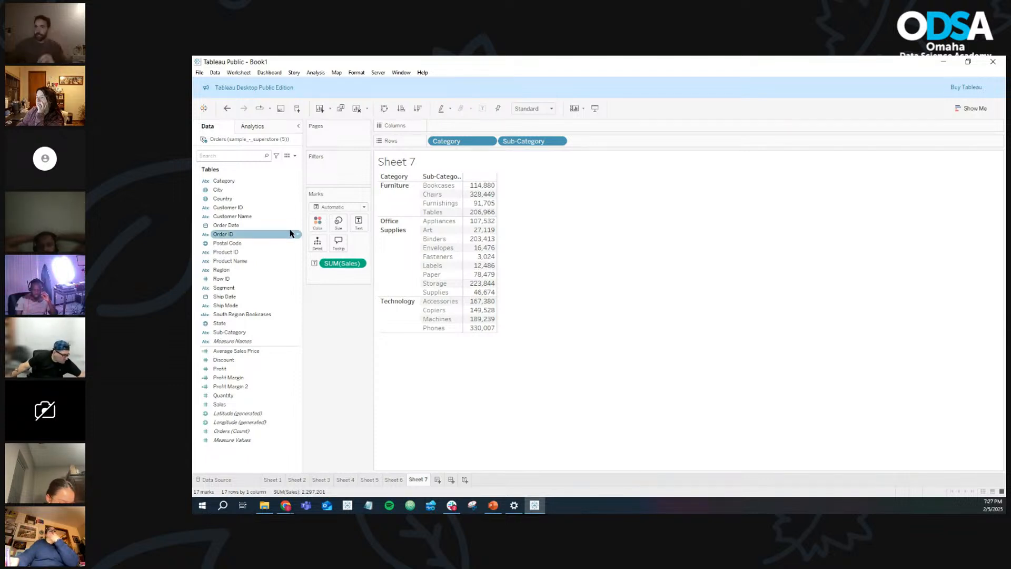
Step: Create a calculated field named Category Sales and move its editor clear of the sales table
left_click(296, 156)
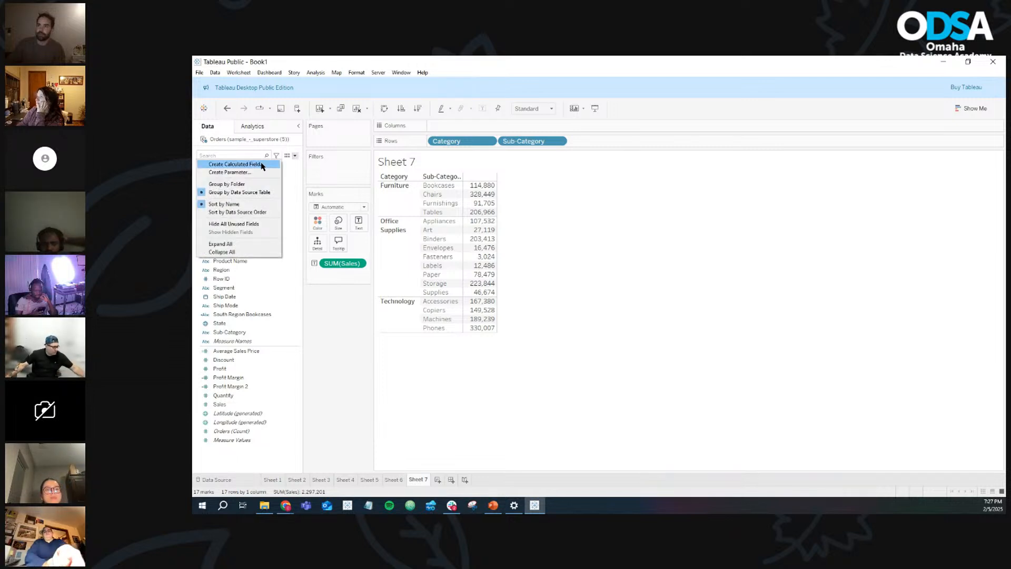
left_click(261, 166)
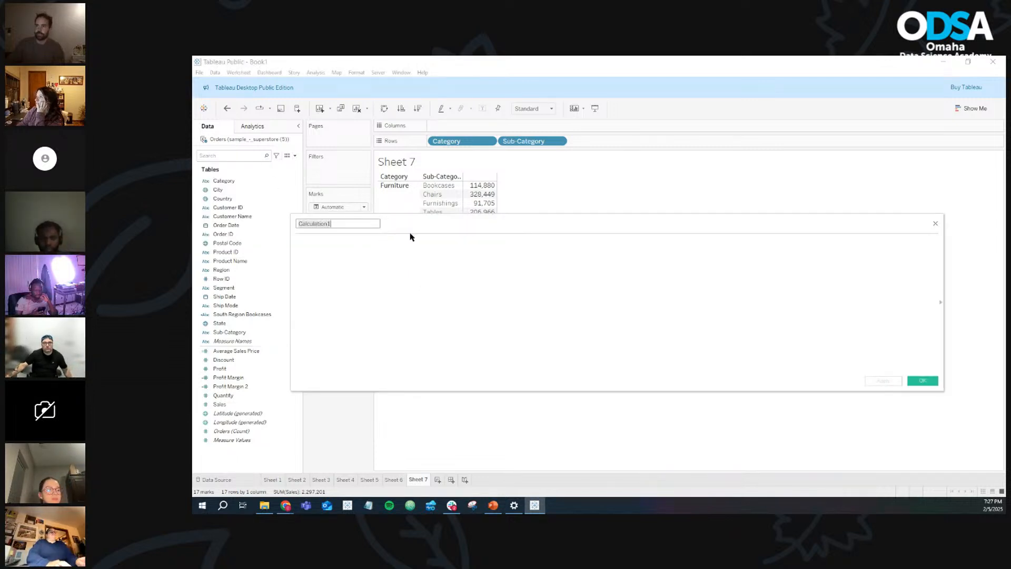
left_click_drag(417, 227, 455, 241)
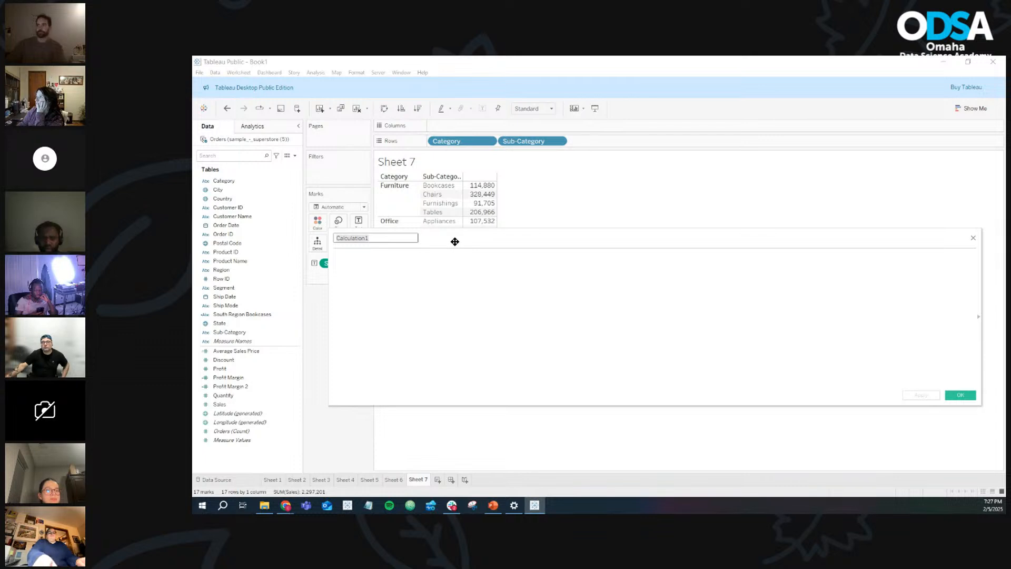
type("C")
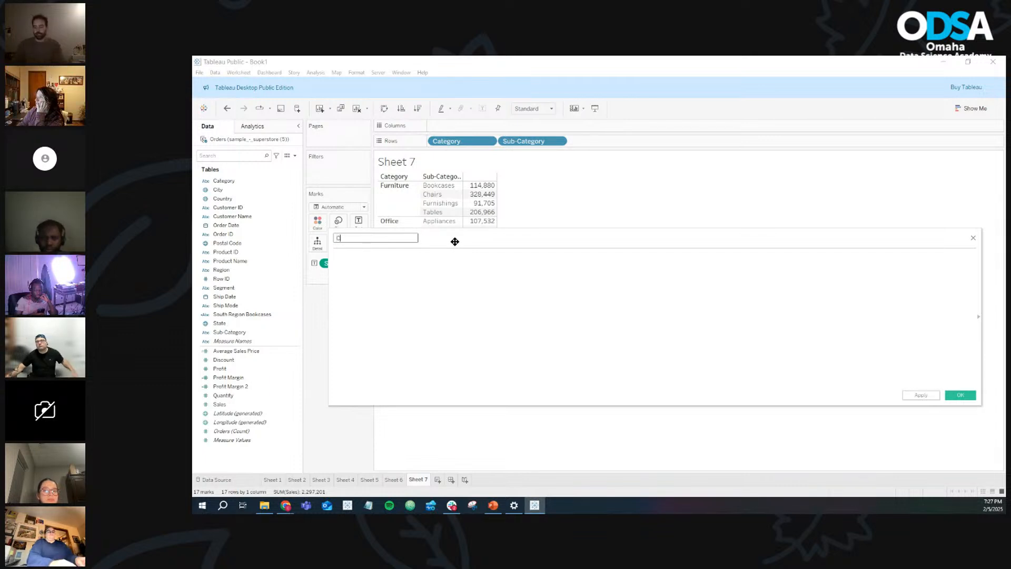
type("ategory Sales")
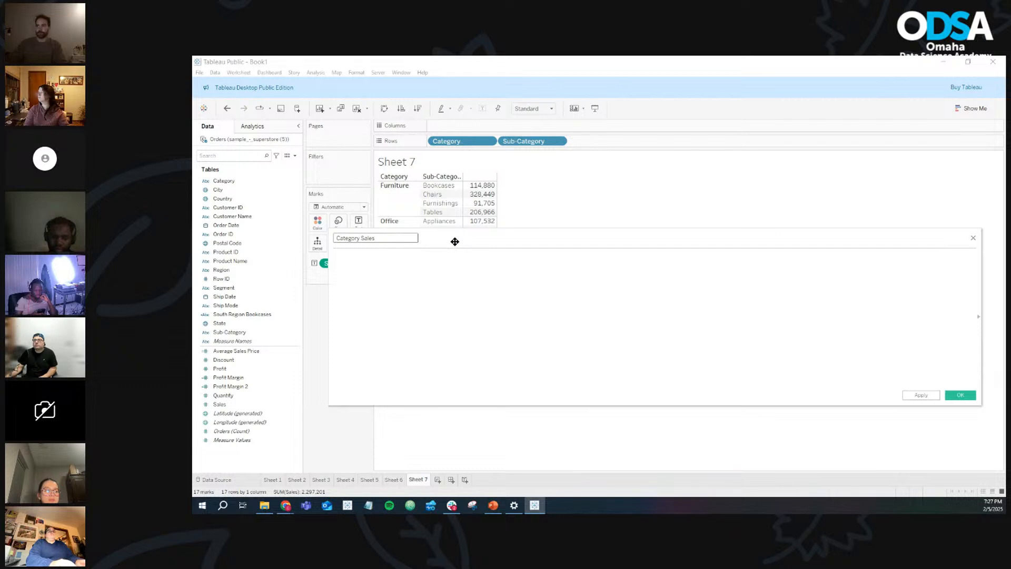
left_click(417, 268)
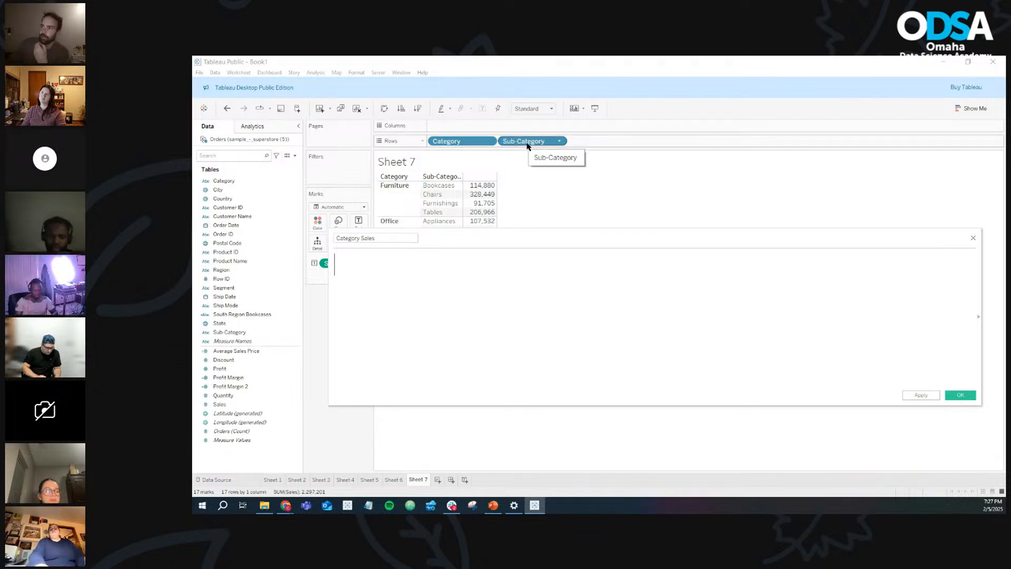
left_click_drag(473, 236, 528, 247)
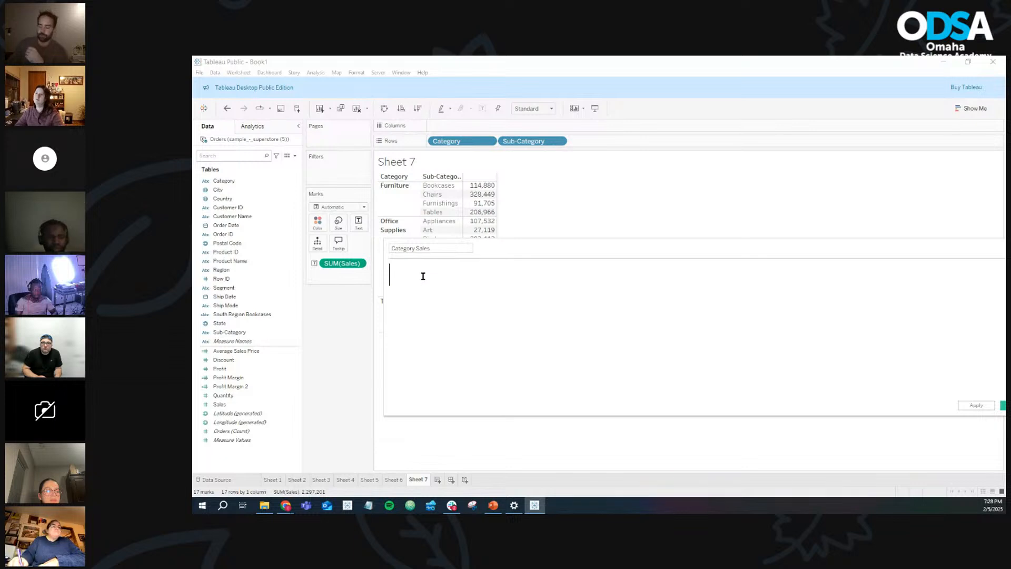
left_click(422, 276)
type("fix")
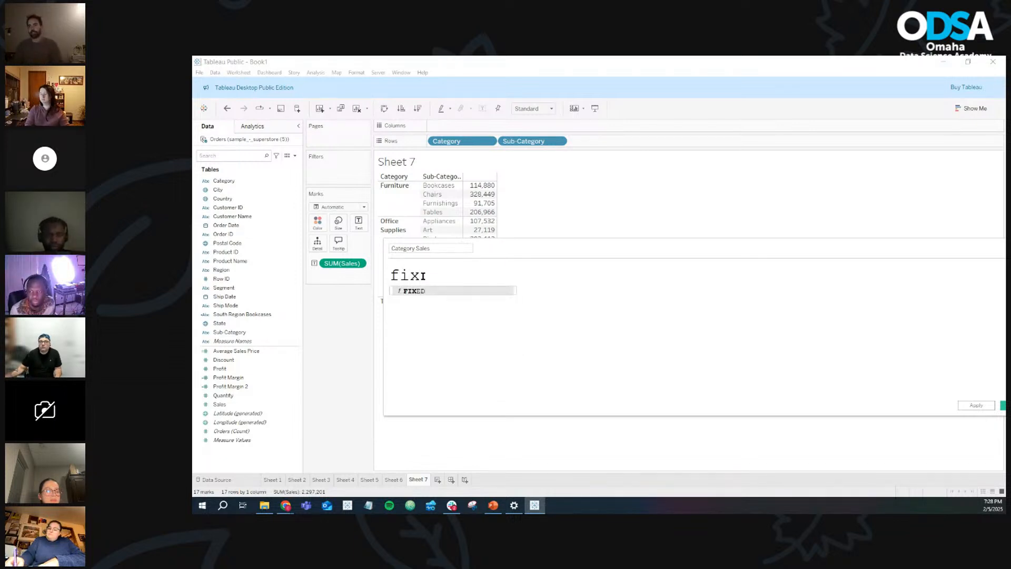
key("Return")
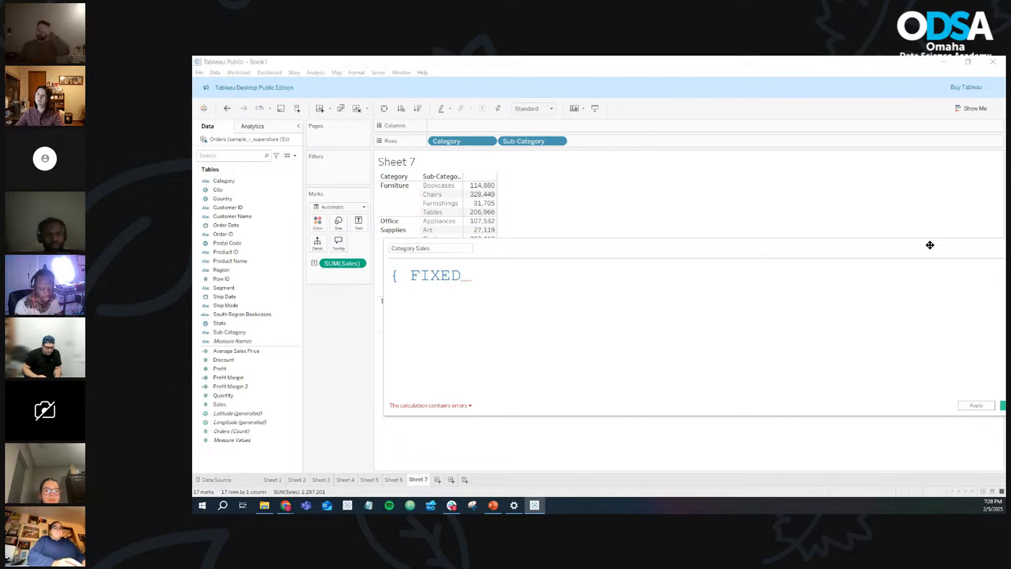
key("ctrl+a")
key("BackSpace")
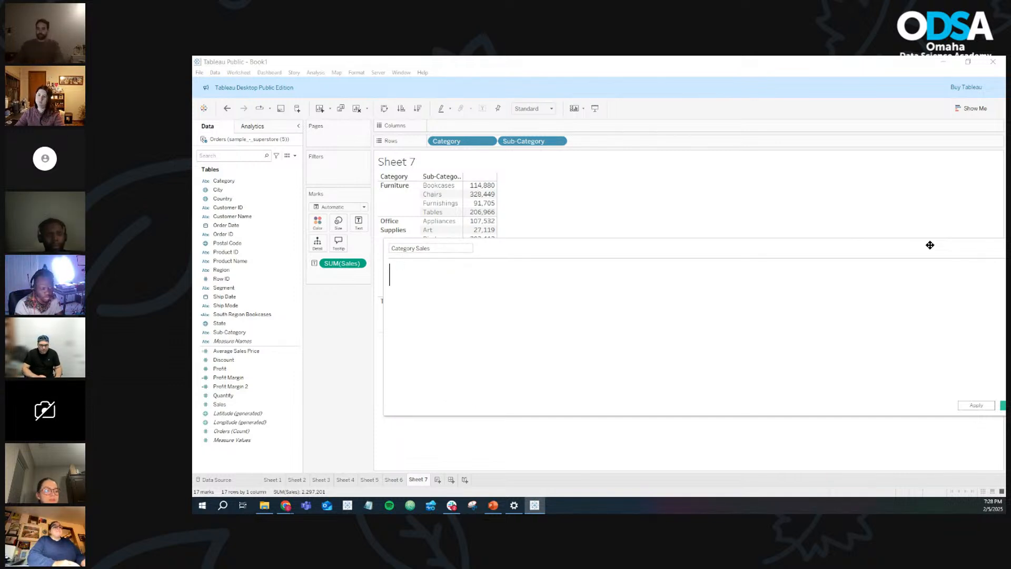
Step: Write the Category Sales formula as { FIXED [Category]: SUM([Sales])}
type("fix")
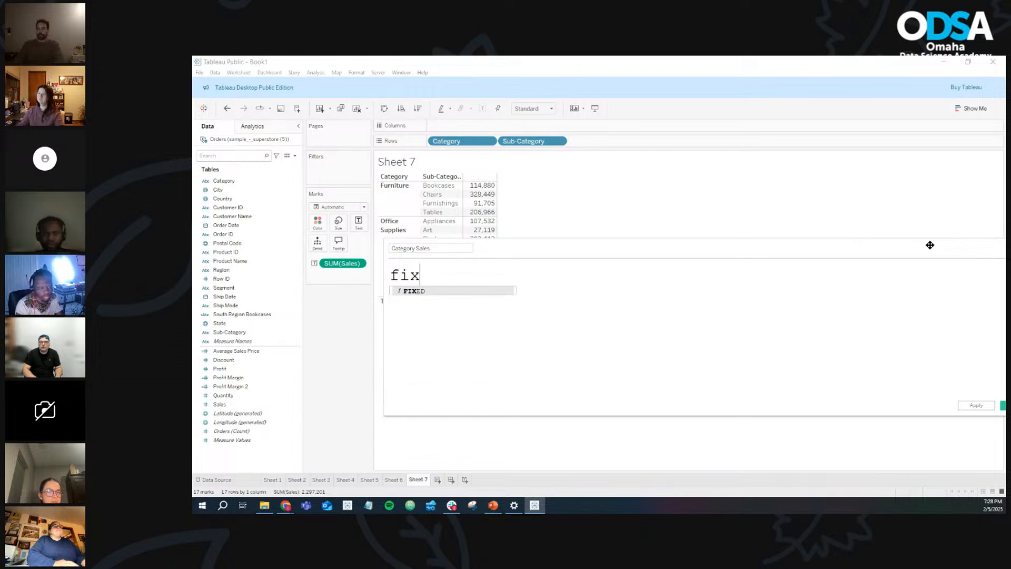
left_click(425, 291)
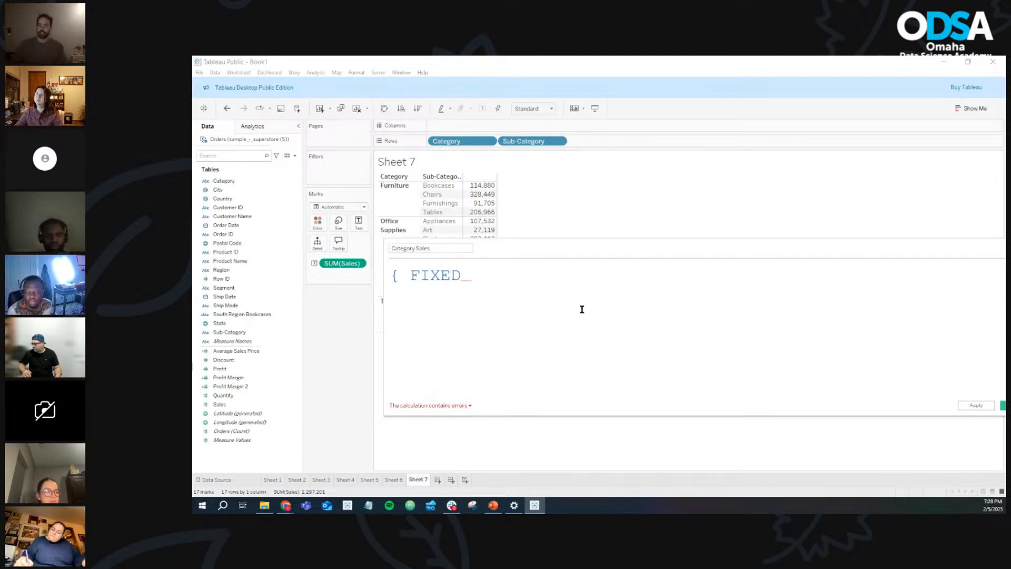
type("cat")
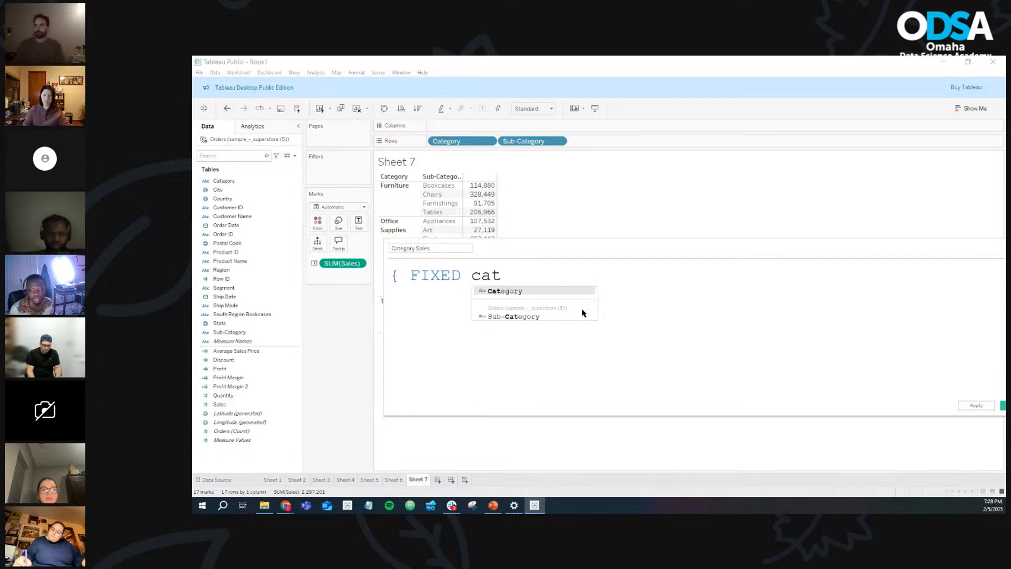
key("Return")
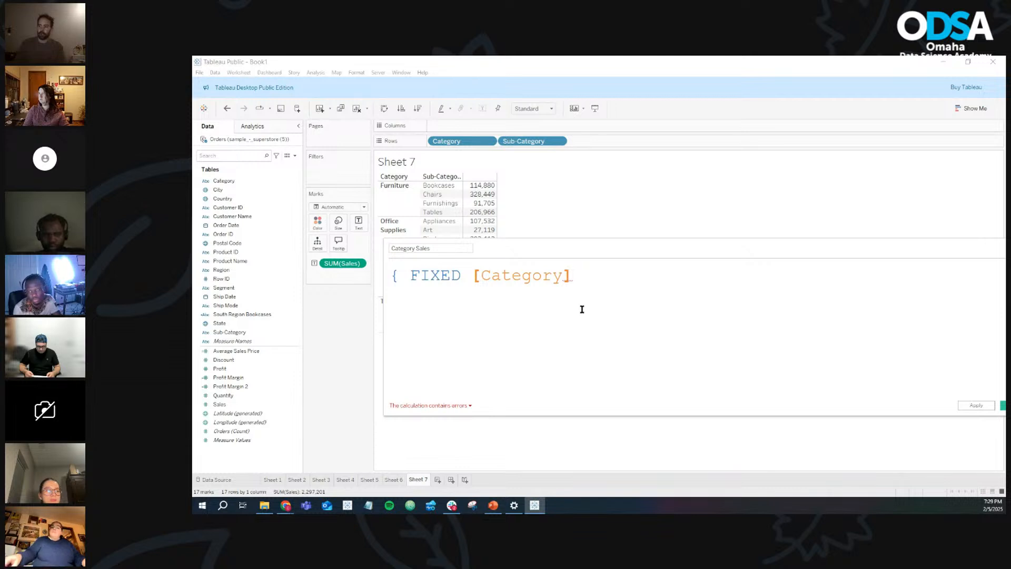
type(":")
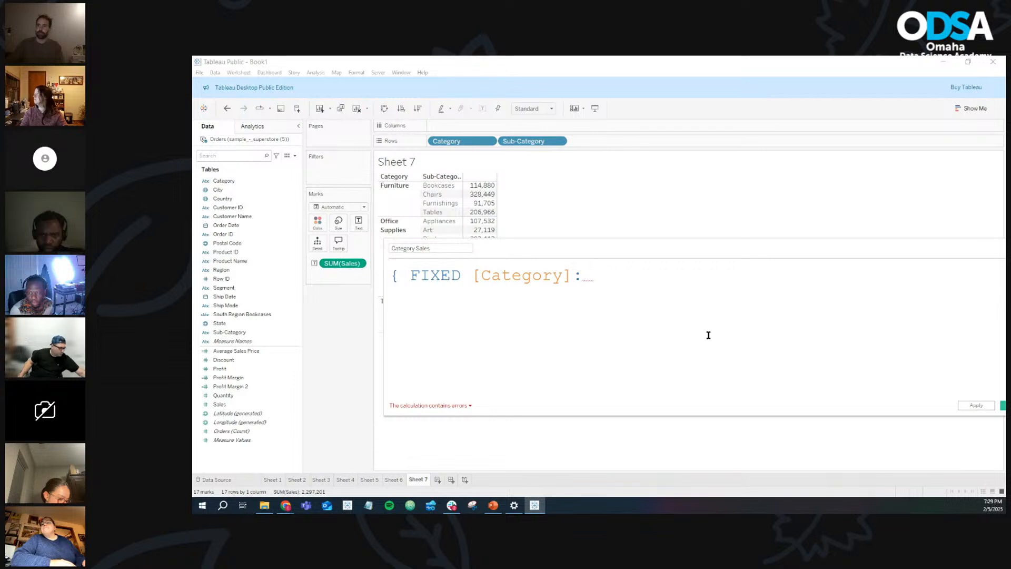
type("SUM")
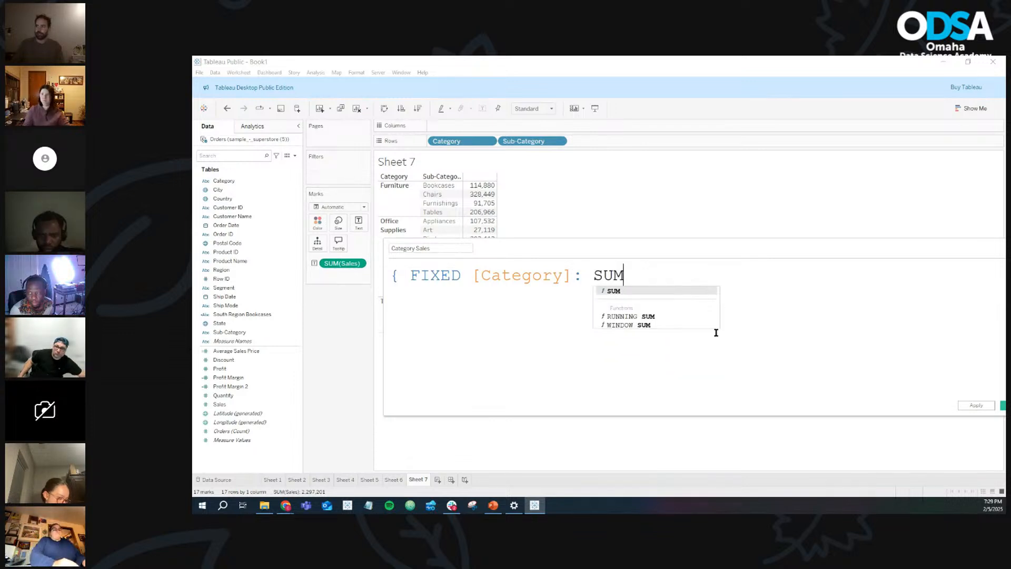
type("(SAL")
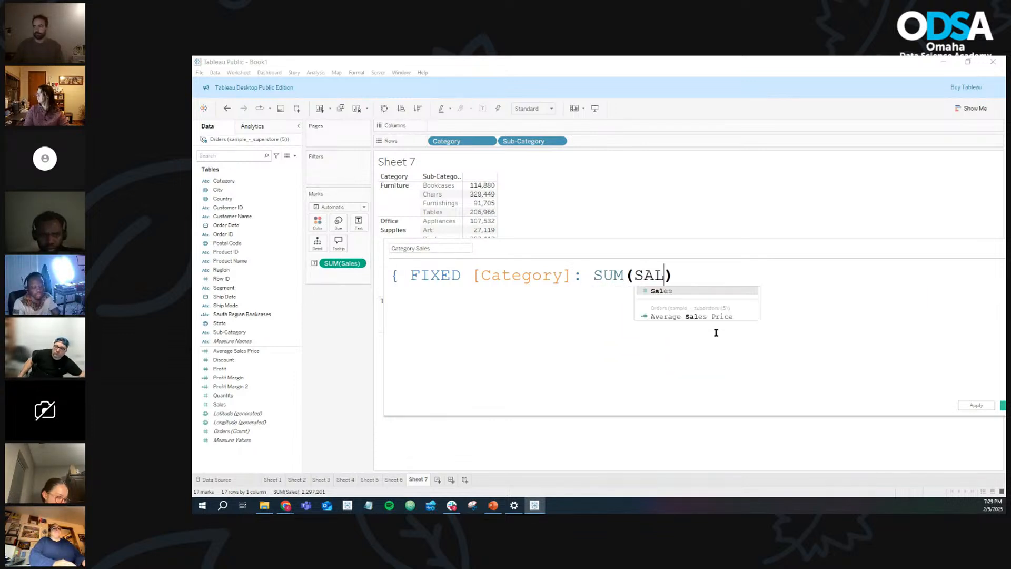
key("Return")
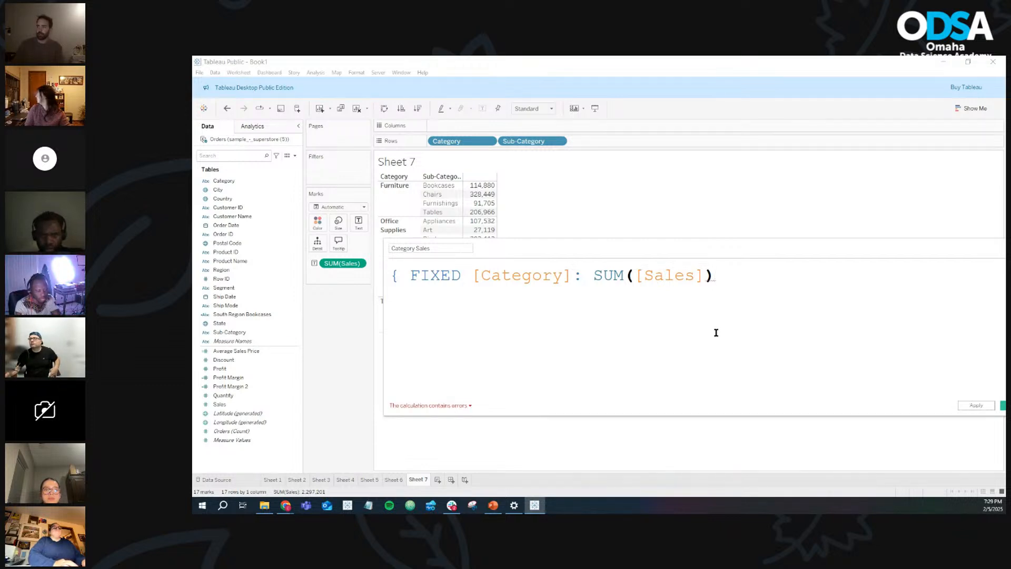
type("}")
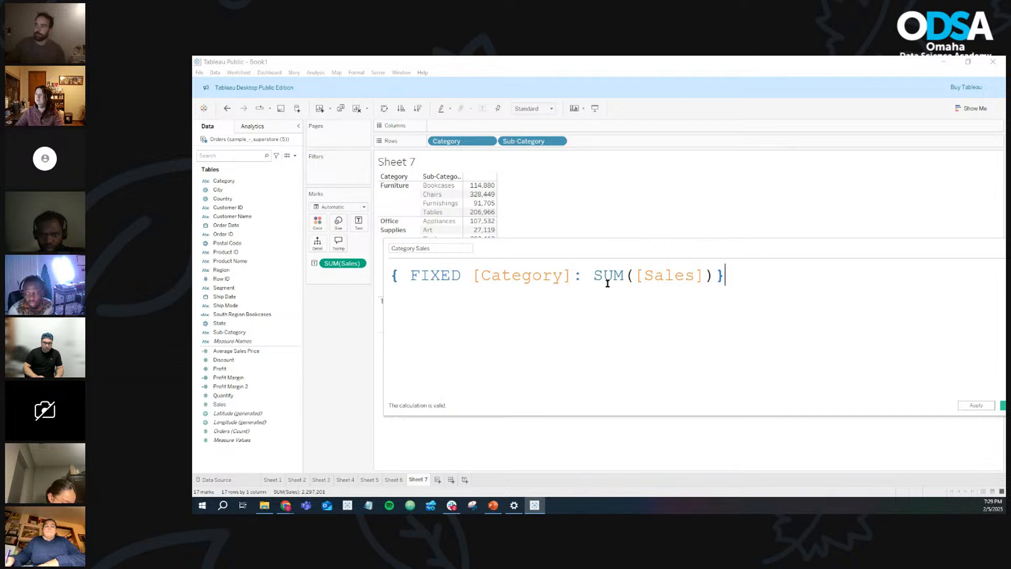
Step: Review the FIXED [Category] and SUM([Sales]) parts of the formula, and save the Category Sales field
left_click_drag(594, 275, 705, 276)
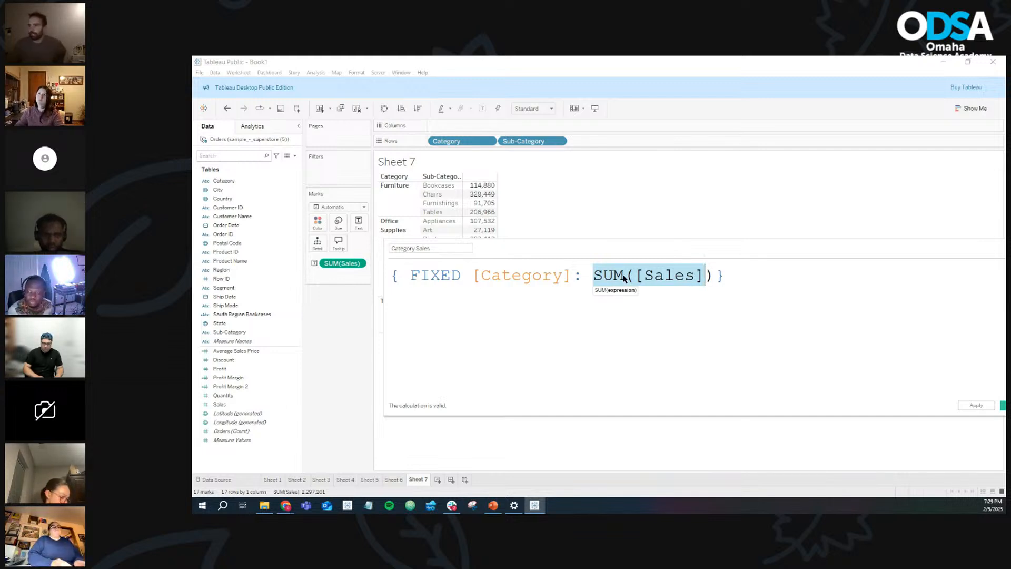
left_click(729, 280)
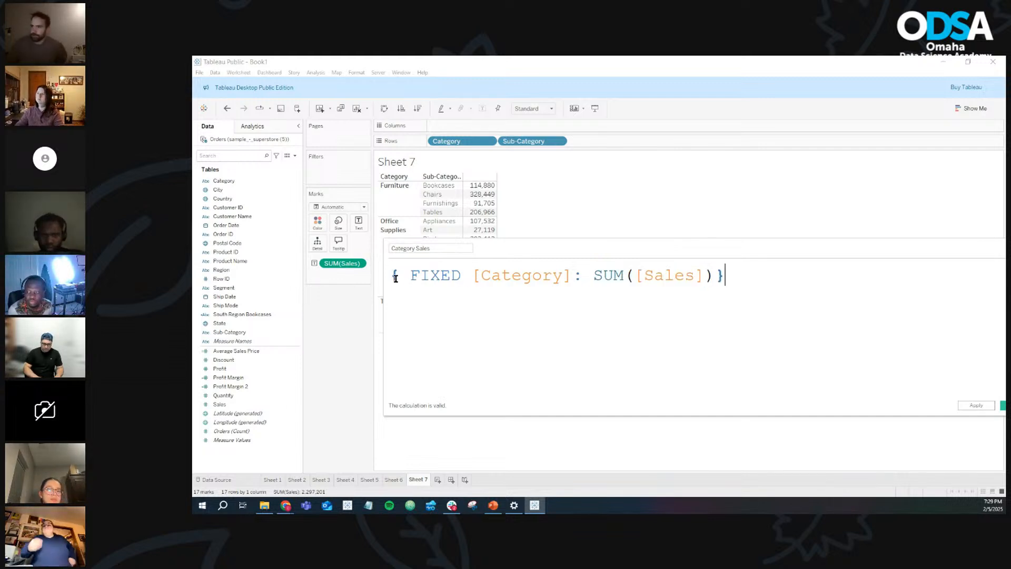
left_click_drag(391, 275, 584, 278)
left_click(613, 275)
left_click(629, 277)
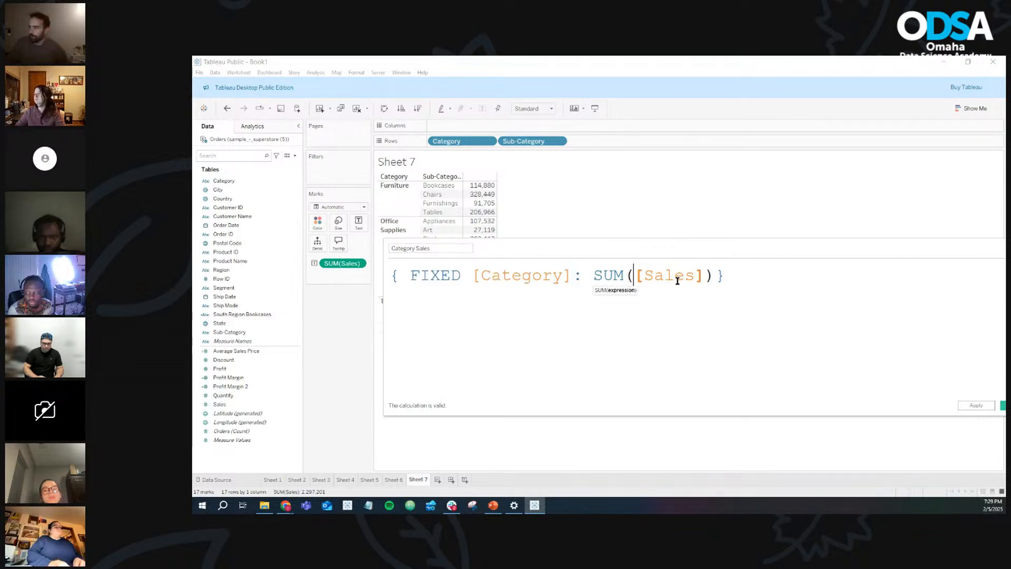
left_click(731, 277)
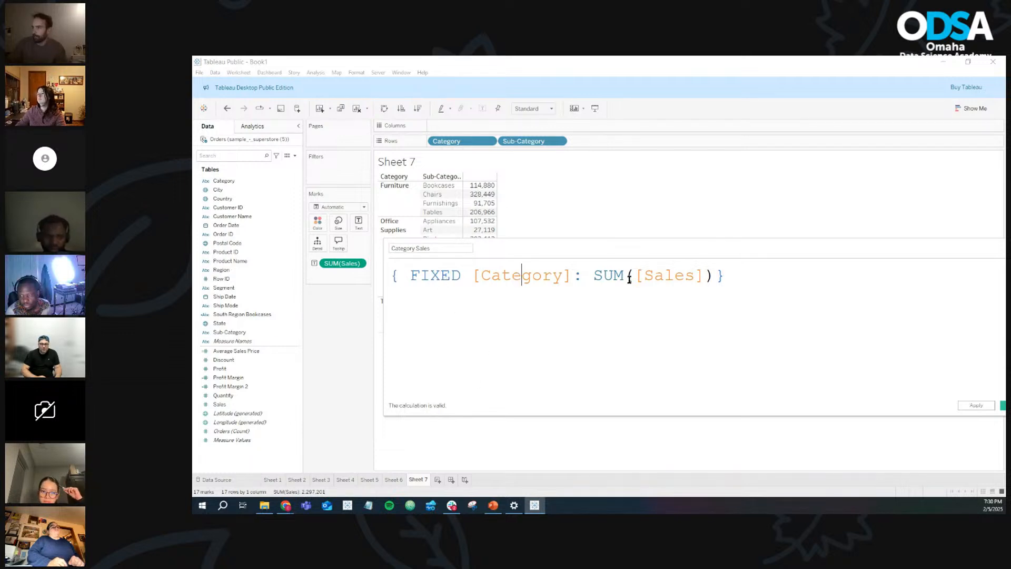
left_click(664, 276)
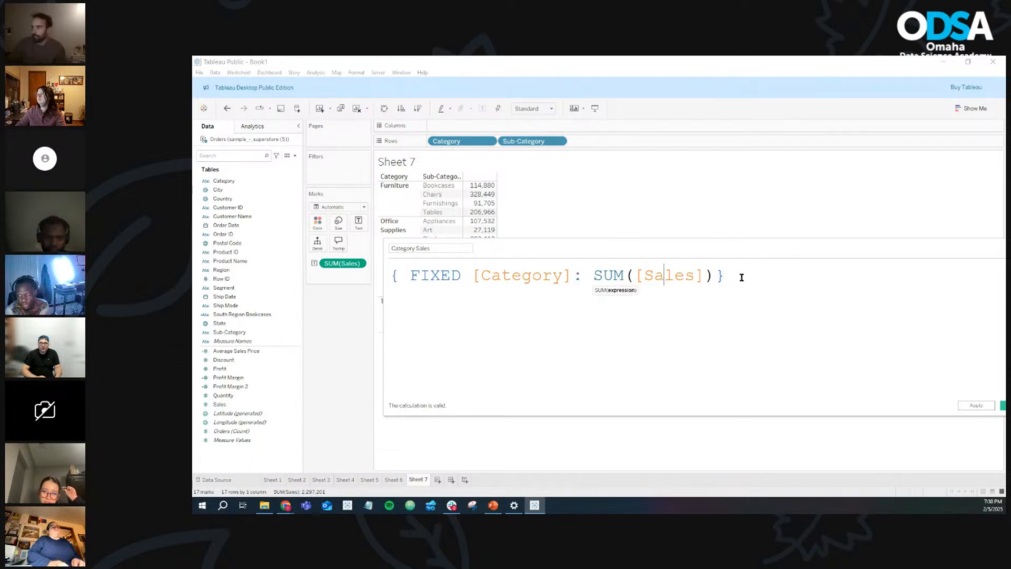
left_click(731, 276)
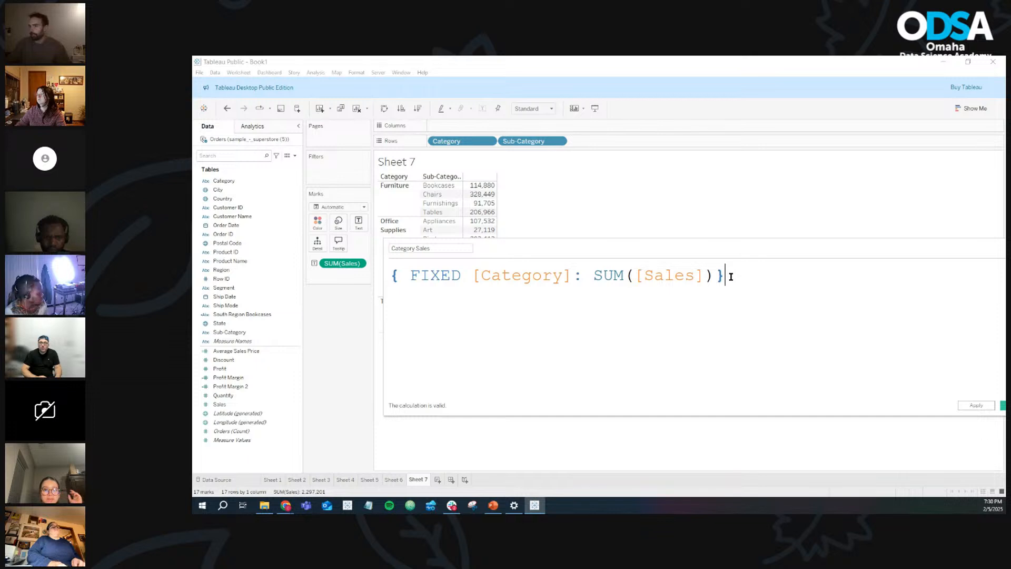
left_click_drag(903, 250, 842, 232)
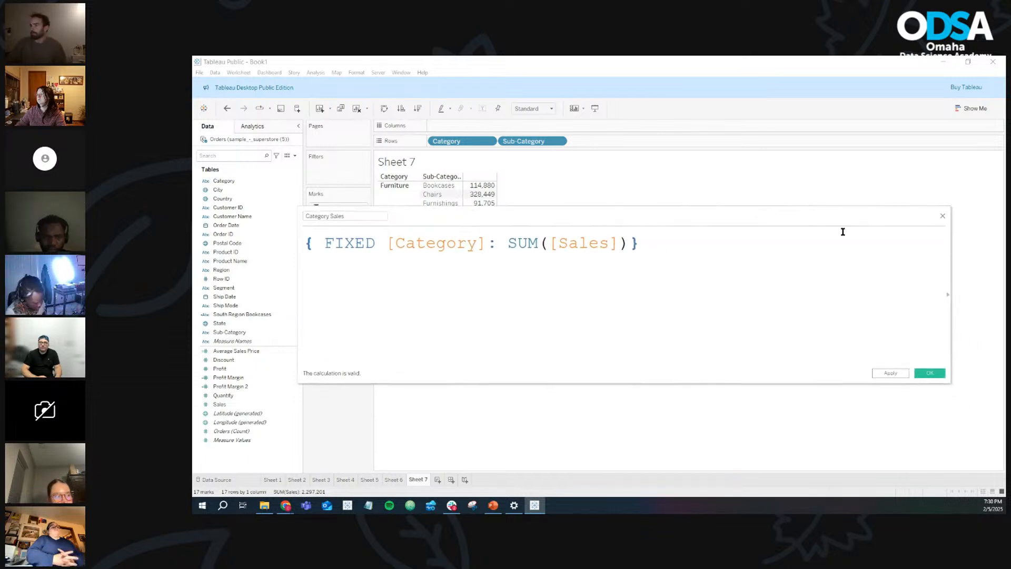
left_click(930, 373)
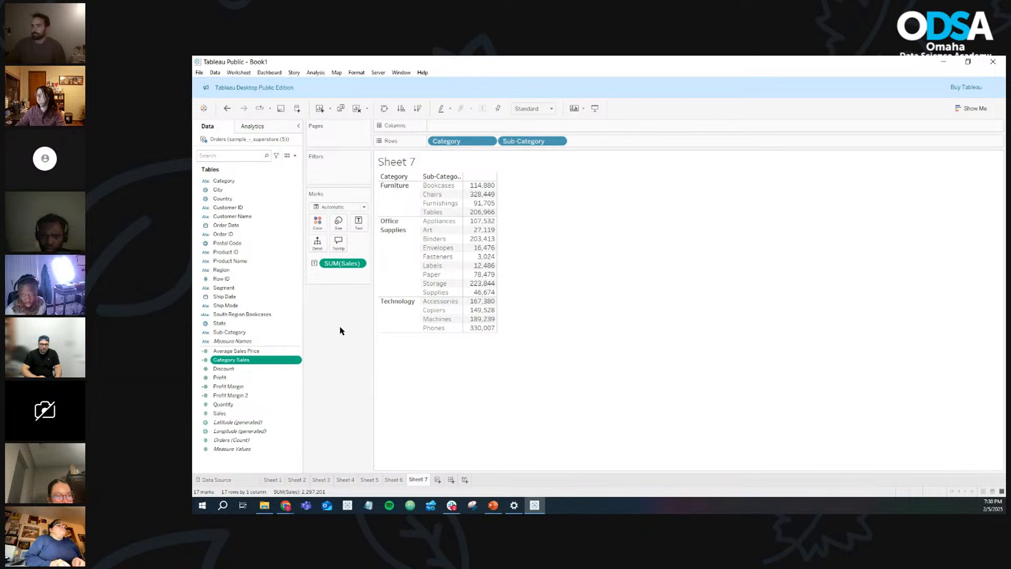
Step: Add Category Sales to the view, laid out with Sales as a text table, and widen its column to fit the full header
left_click_drag(252, 363, 363, 231)
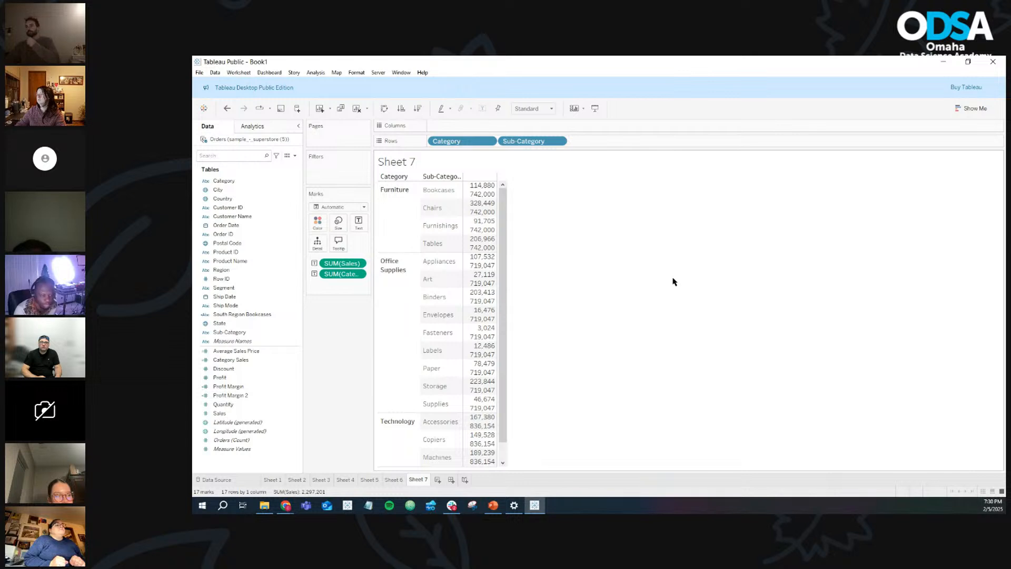
left_click(973, 109)
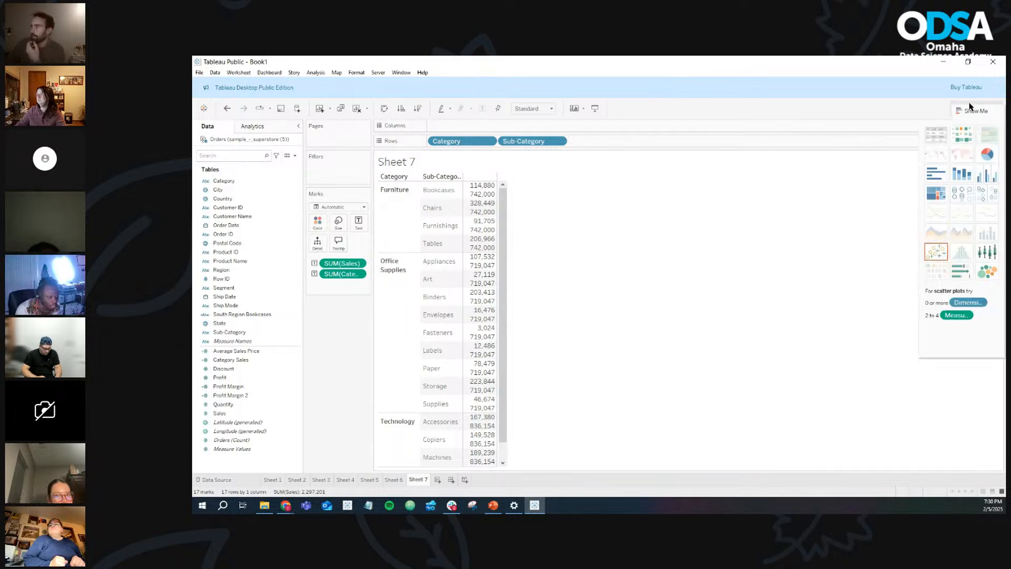
left_click(937, 135)
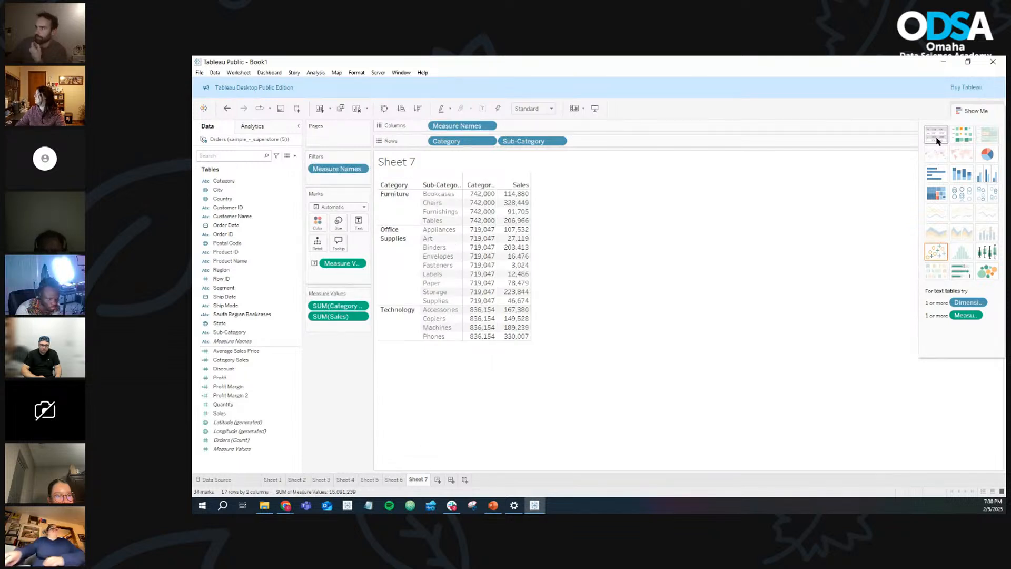
left_click(968, 112)
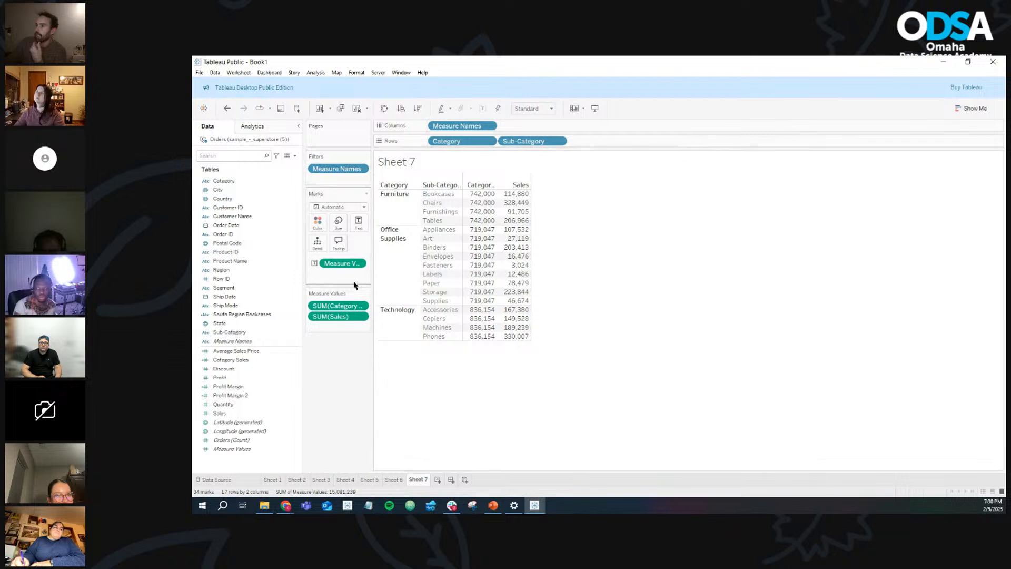
mouse_move(515, 198)
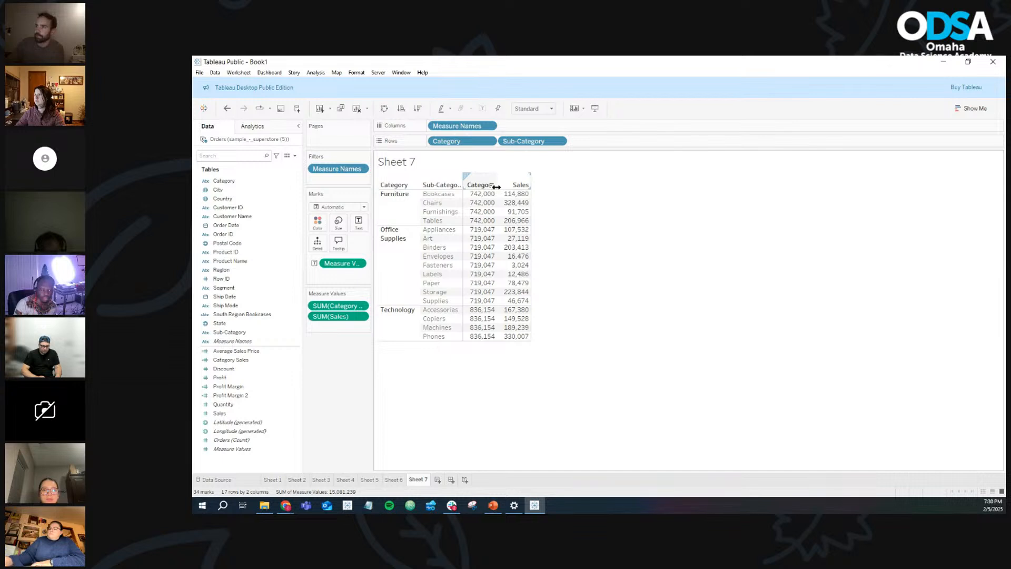
left_click_drag(496, 187, 510, 188)
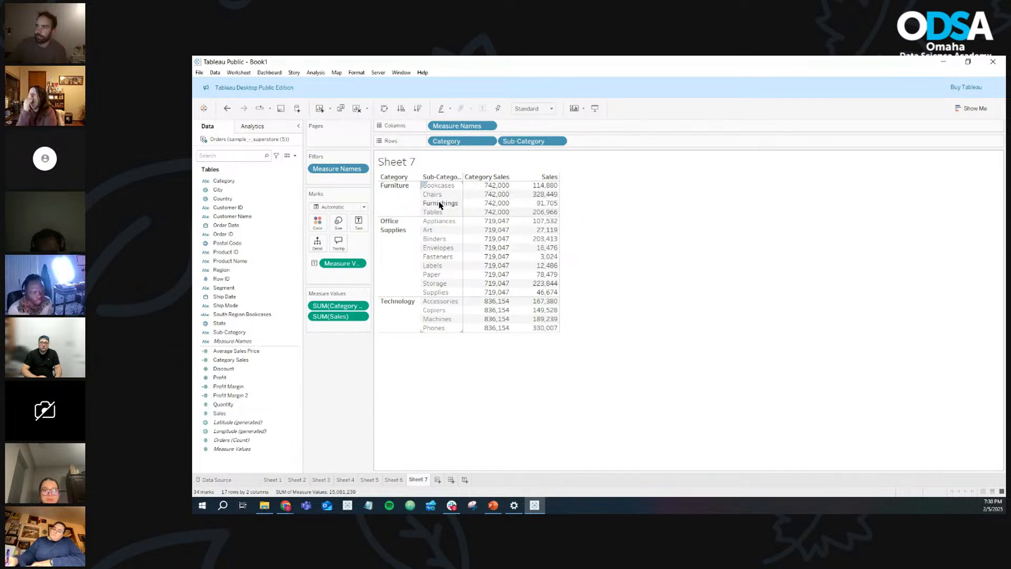
Step: Highlight the Furniture, Office Supplies and Technology rows one after another to examine the Category Sales of each category
left_click(388, 200)
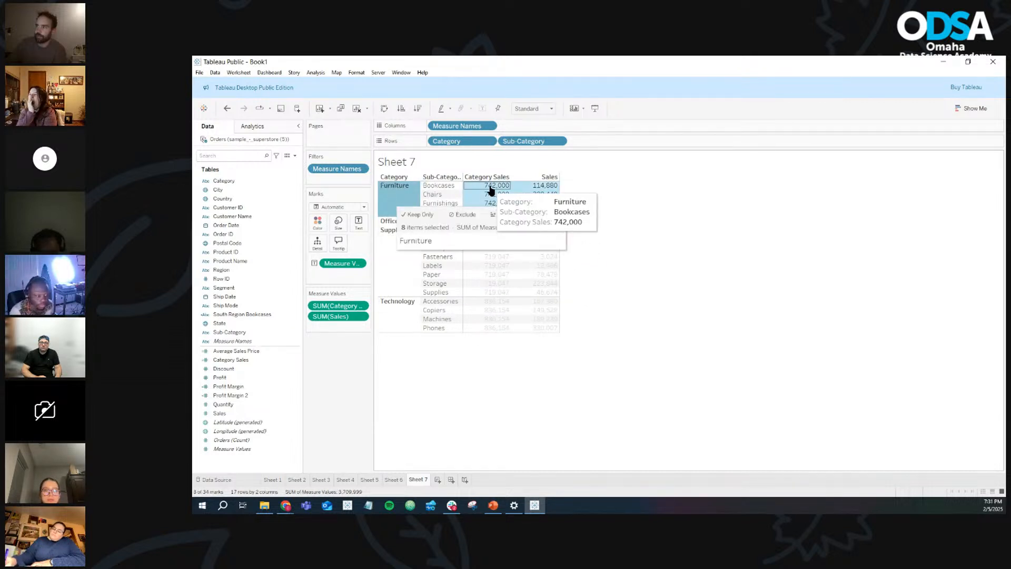
left_click(394, 273)
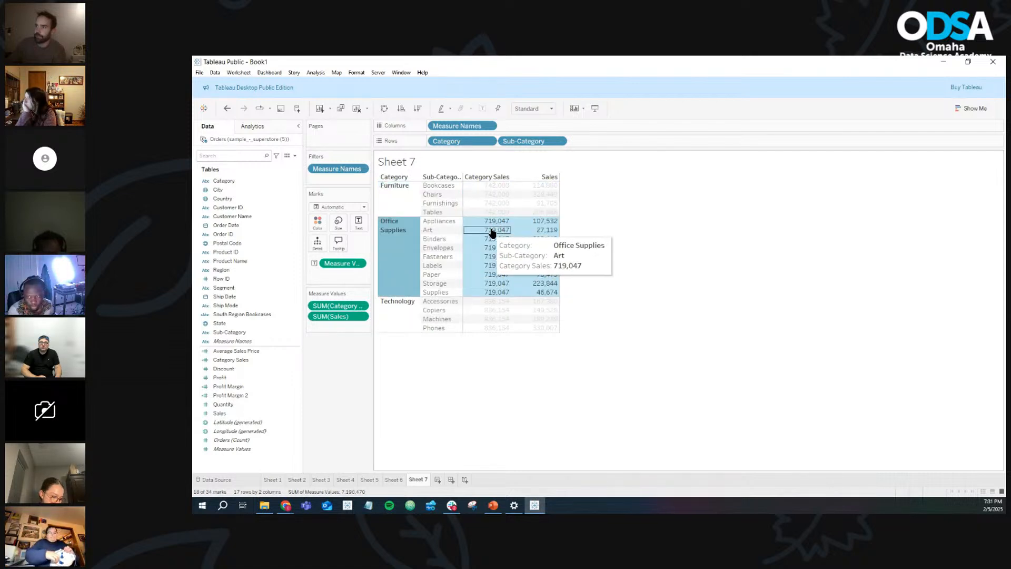
left_click(392, 316)
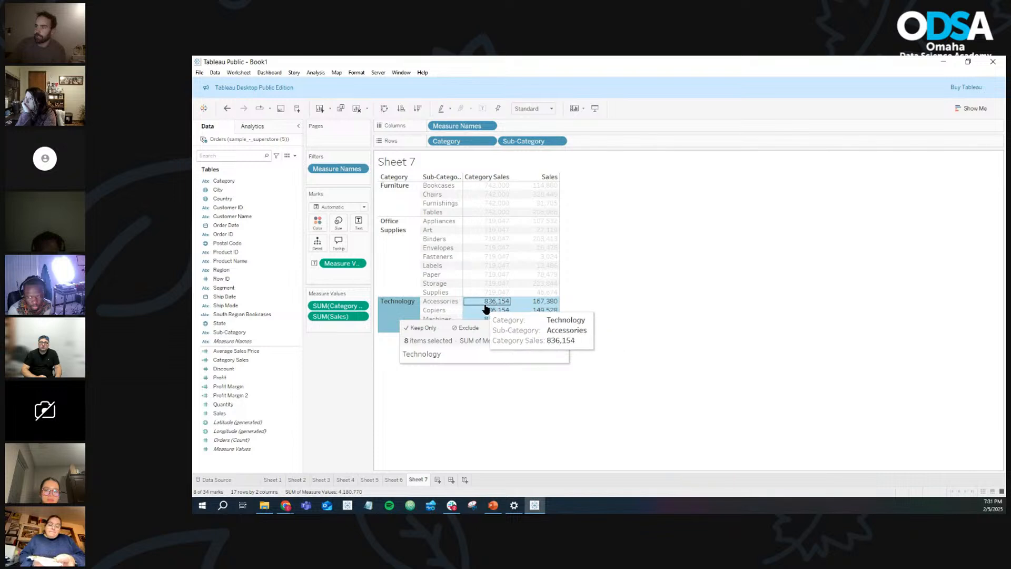
left_click(396, 308)
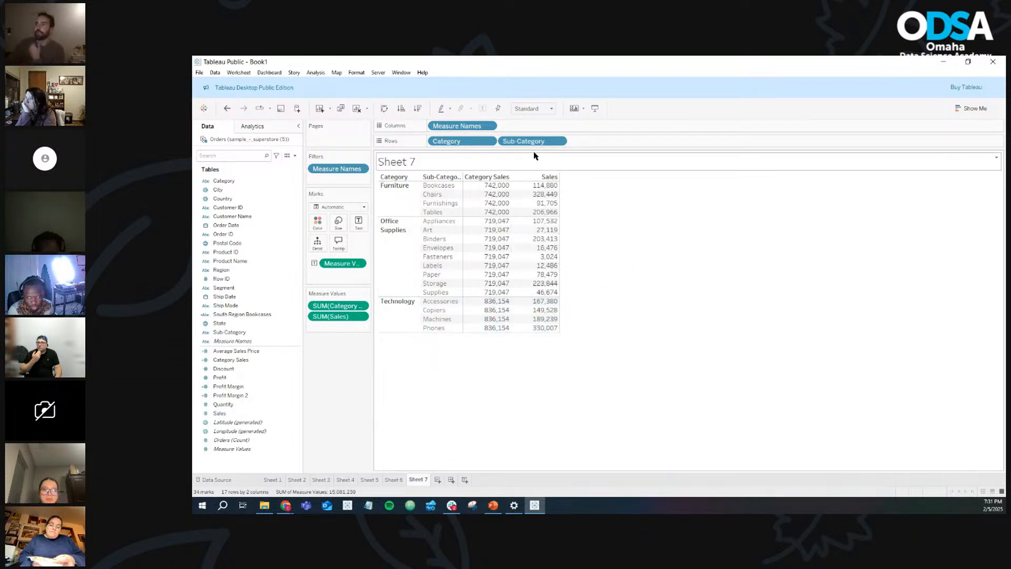
Step: Highlight individual Furniture sub-categories such as Bookcases and Tables to compare their Category Sales values
left_click(453, 186)
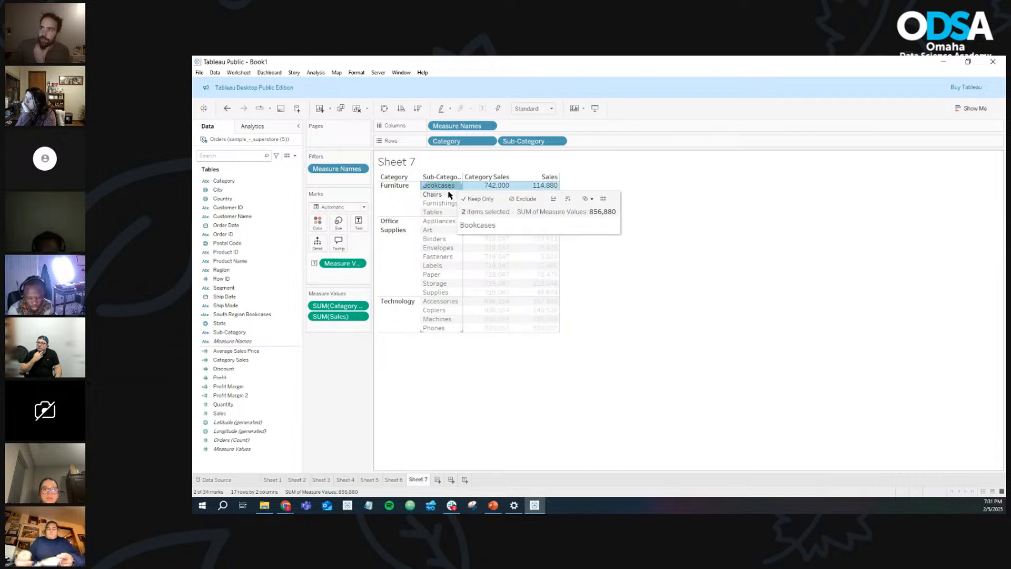
left_click(442, 192)
left_click(440, 212)
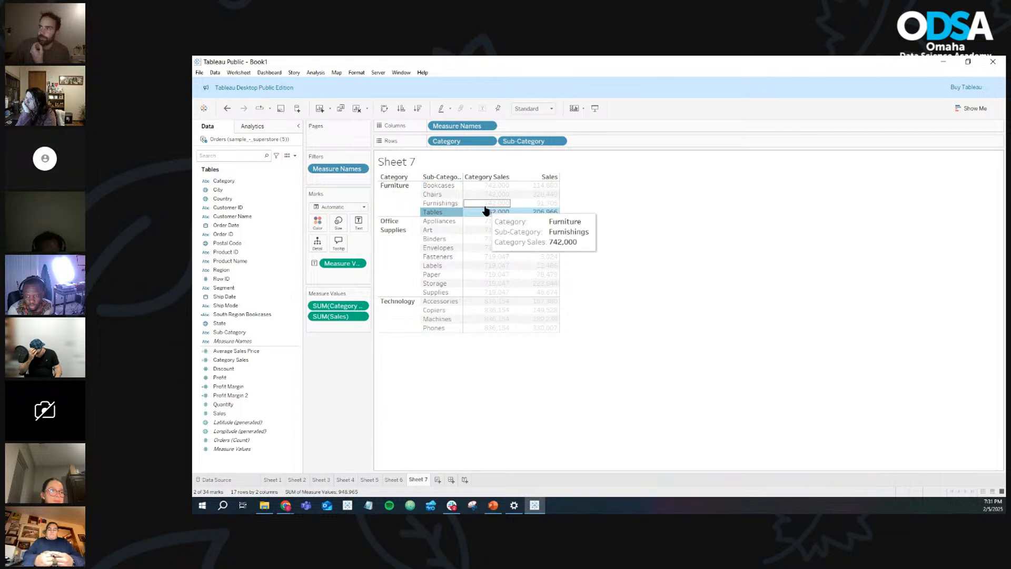
mouse_move(497, 195)
left_click(524, 143)
left_click(475, 142)
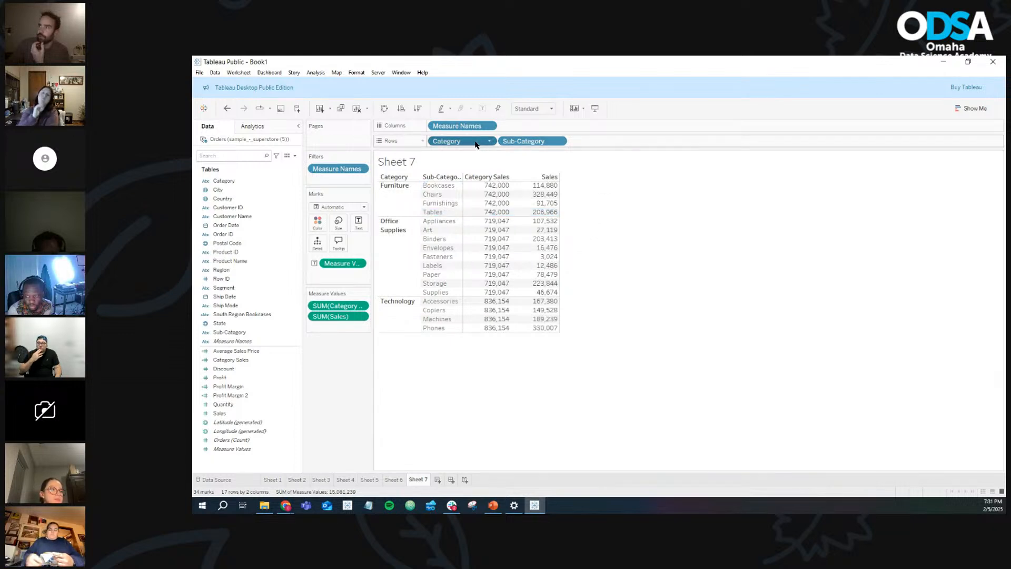
mouse_move(495, 191)
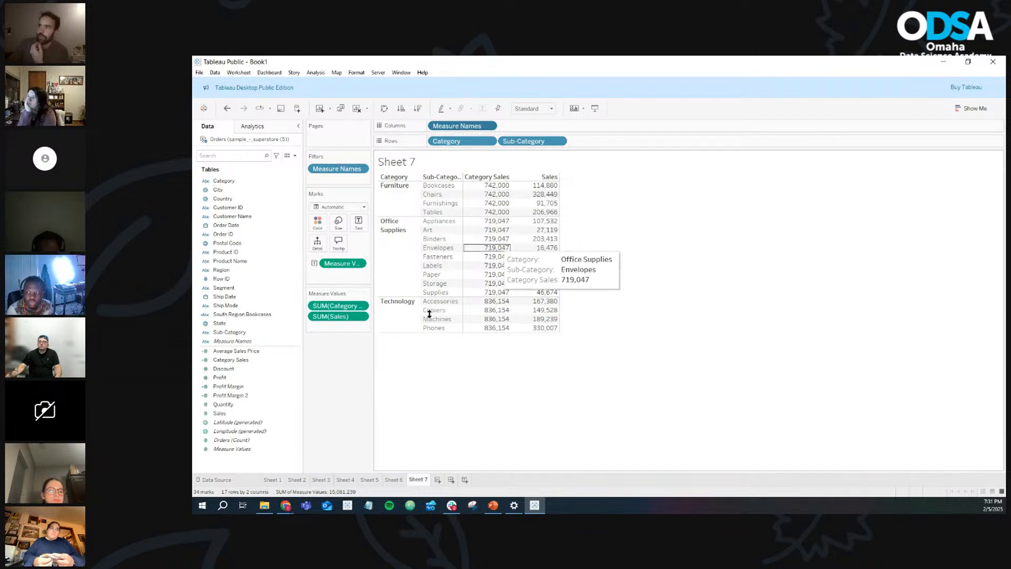
Step: Examine the columns of the Orders table in the data source, and return to Sheet 7
left_click(246, 480)
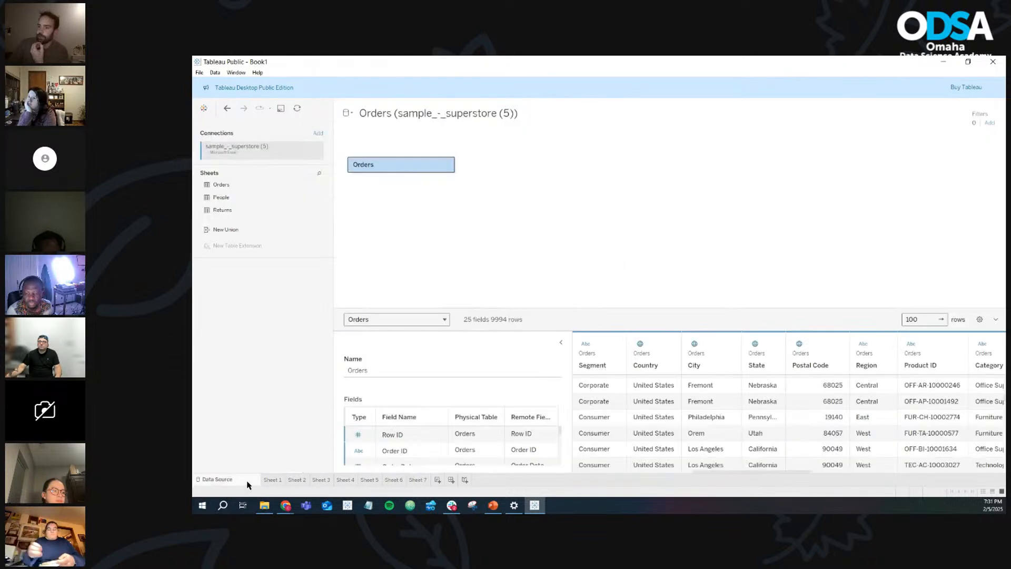
left_click_drag(684, 477, 908, 468)
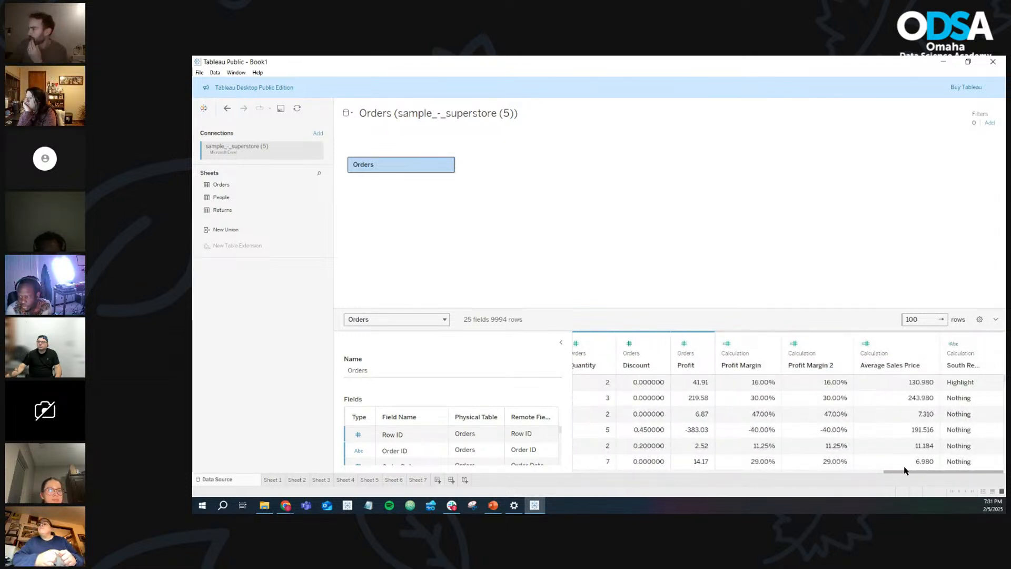
left_click_drag(896, 472, 560, 469)
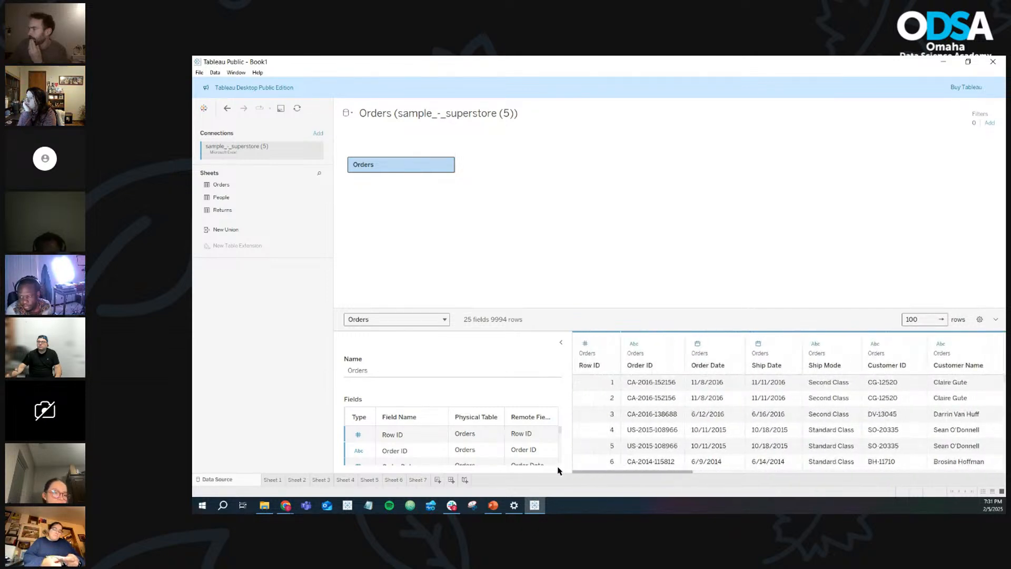
left_click(418, 480)
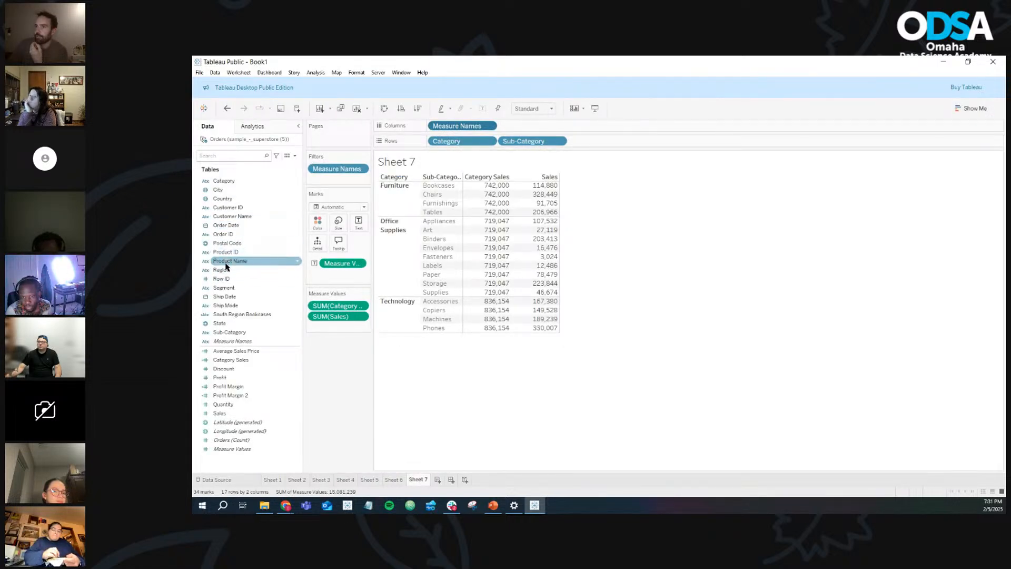
Step: Try Region between Category and Sub-Category on Rows, and take Region out again
left_click_drag(228, 273, 539, 148)
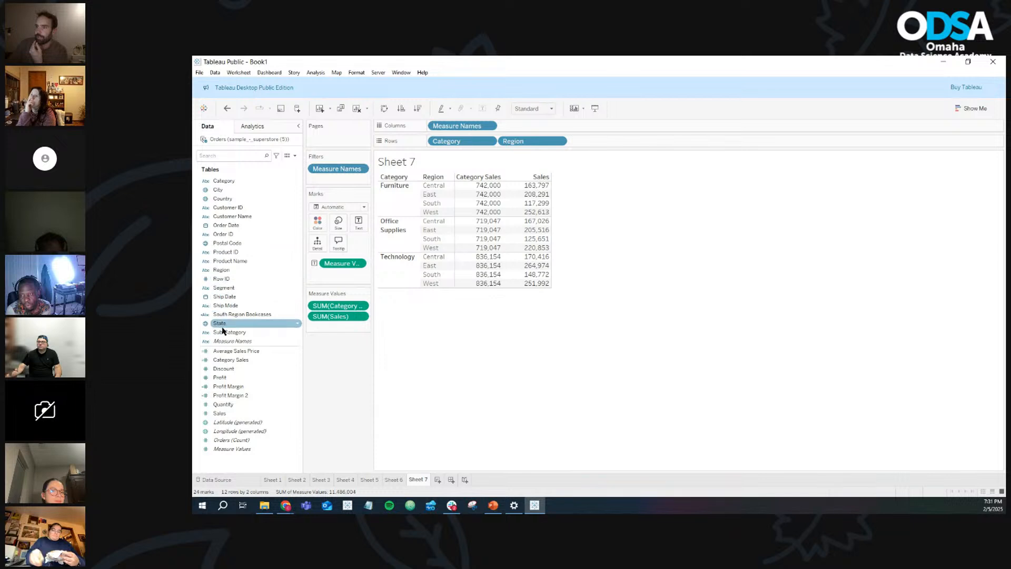
left_click_drag(228, 333, 605, 141)
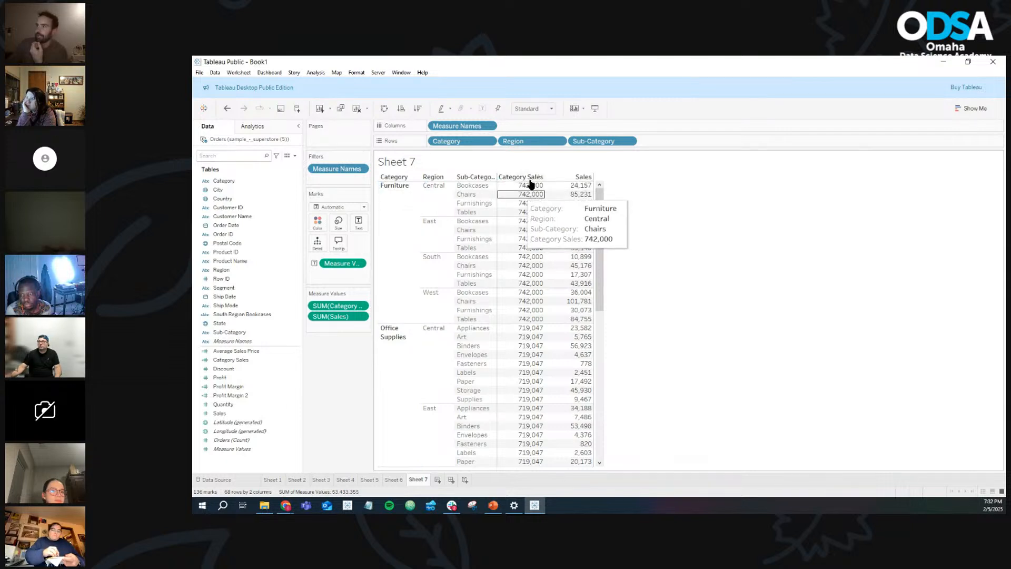
left_click_drag(531, 142, 317, 361)
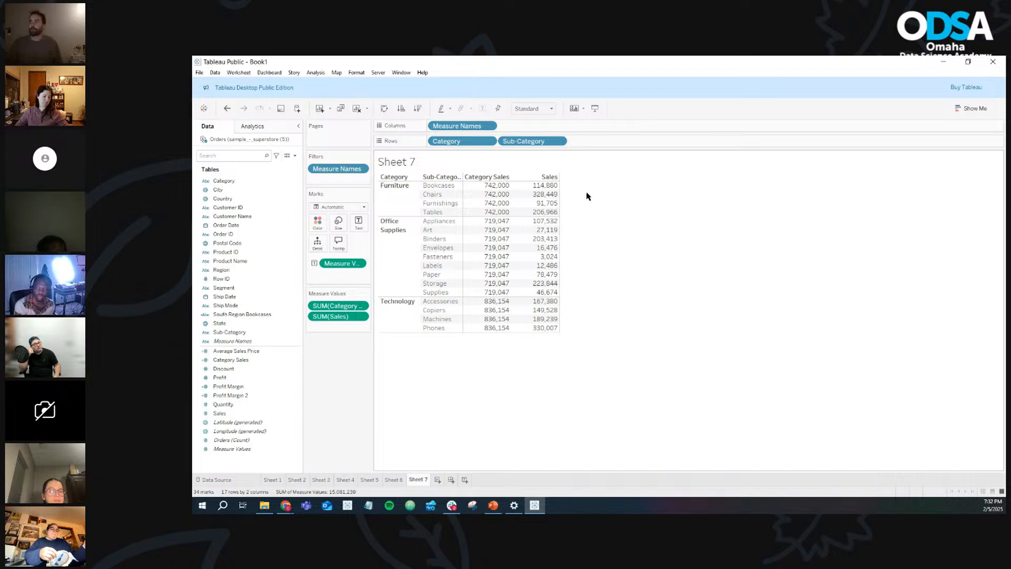
Step: Place Category Sales after Sales in the table, and check the Bookcases and Furniture values against it
mouse_move(551, 188)
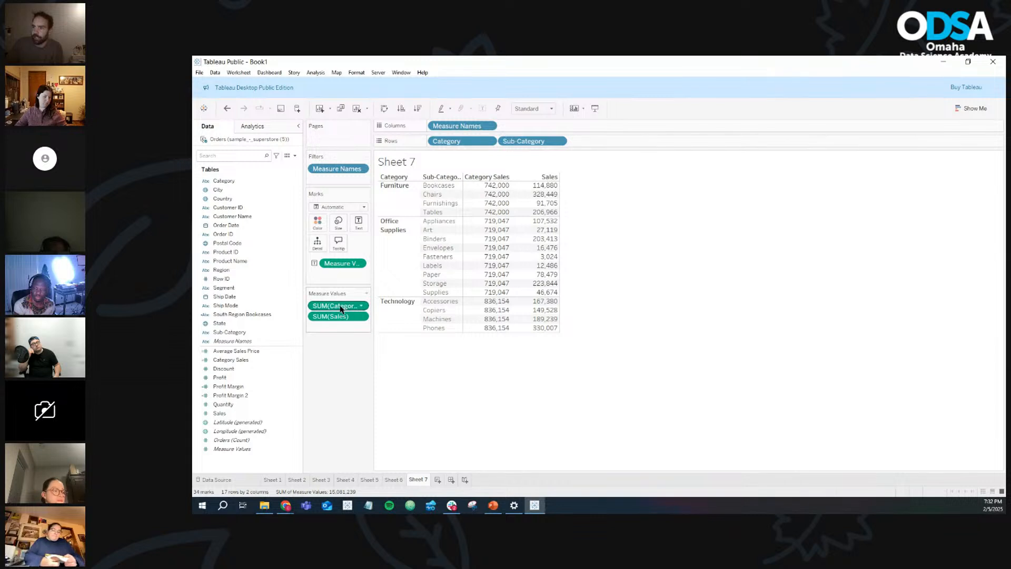
left_click_drag(340, 308, 341, 322)
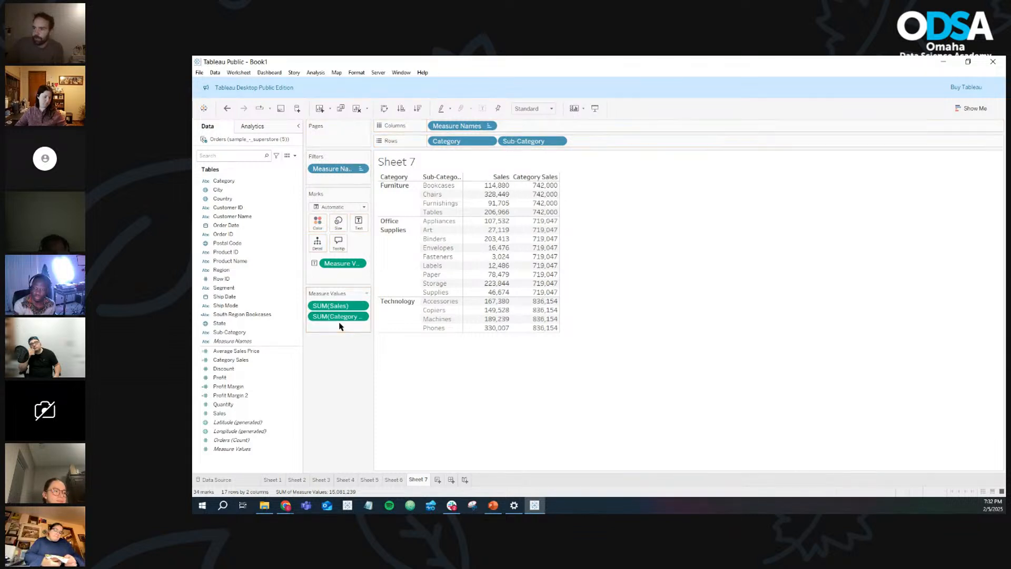
left_click(490, 187)
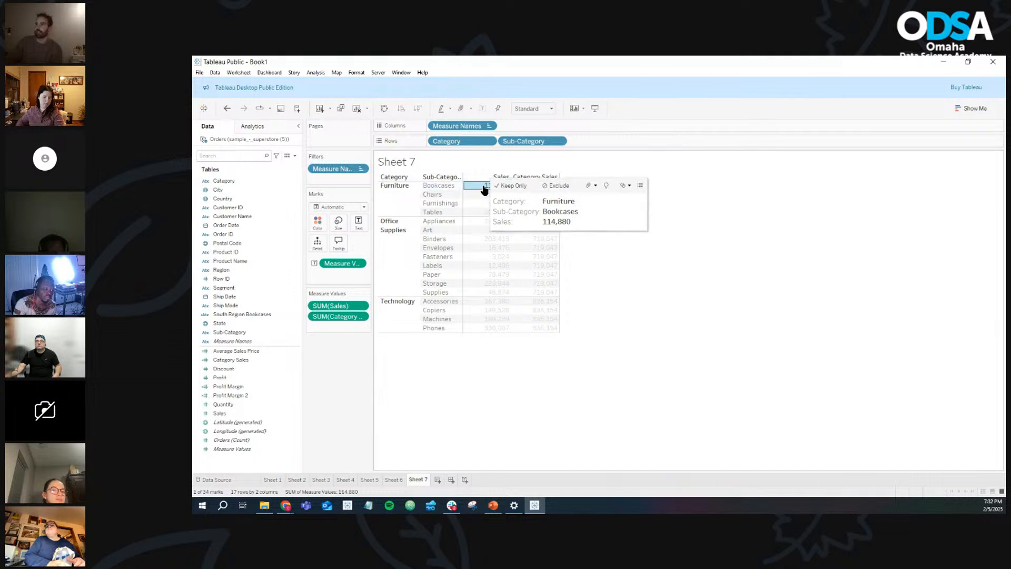
left_click(395, 187)
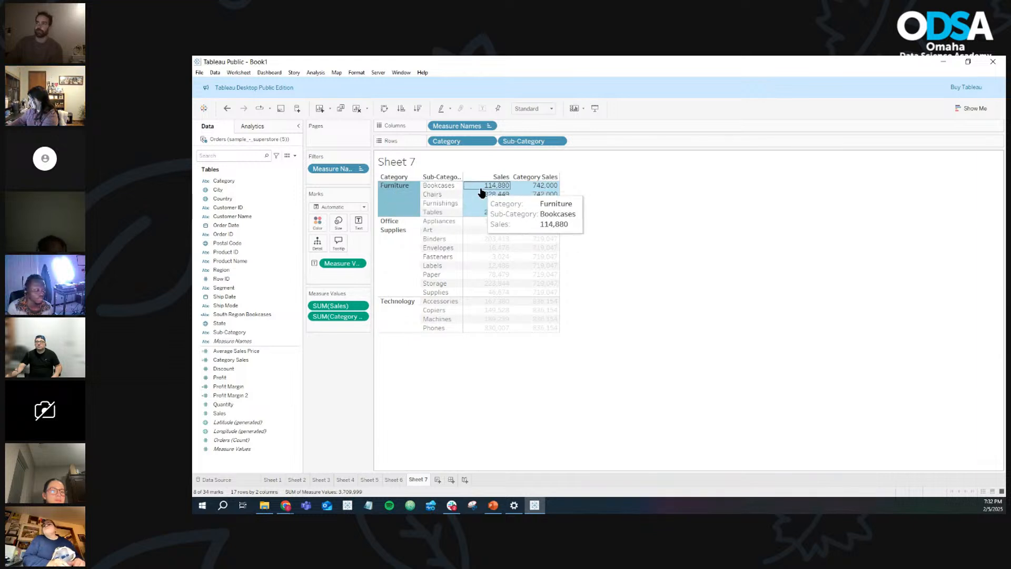
left_click(403, 206)
mouse_move(528, 218)
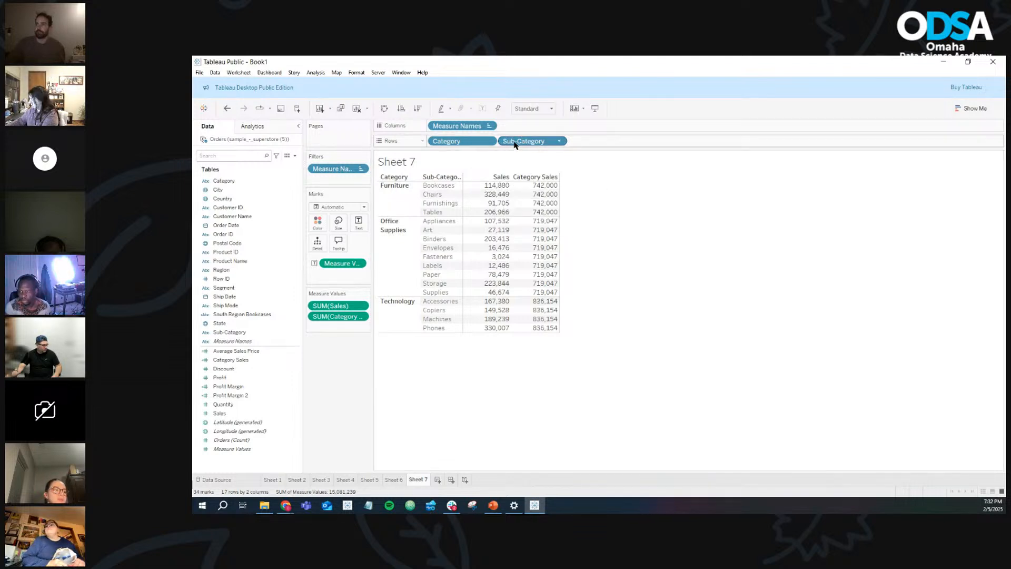
Step: Remove Sub-Category from Rows to compare Sales with Category Sales per category, and put Sub-Category back
left_click_drag(520, 142, 353, 378)
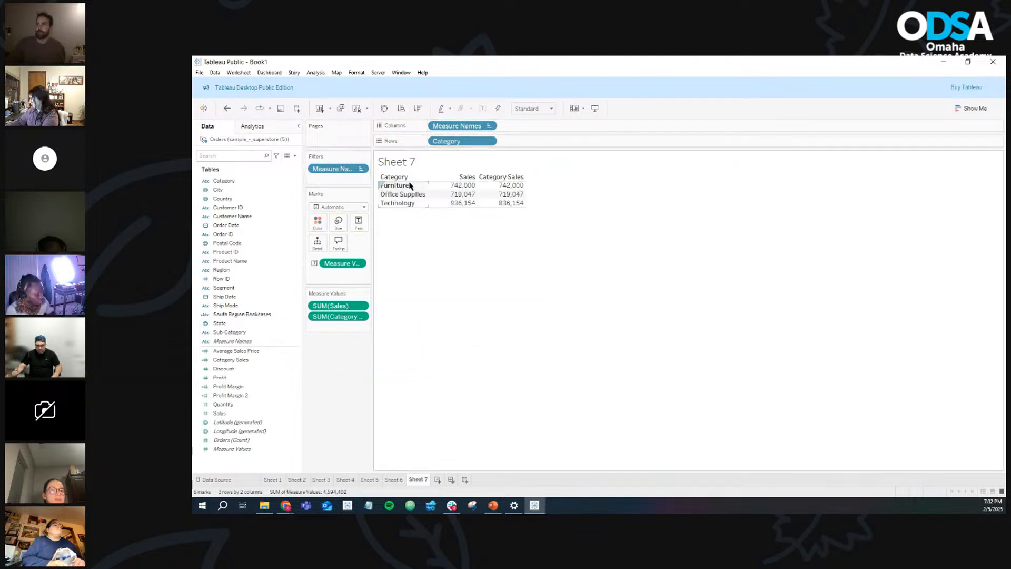
mouse_move(453, 190)
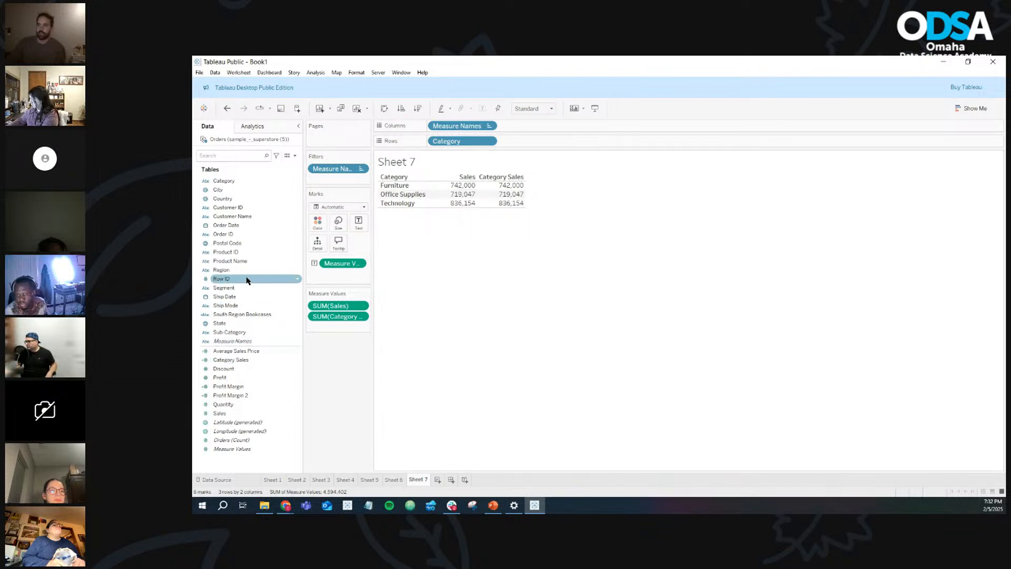
left_click_drag(230, 331, 533, 140)
mouse_move(476, 194)
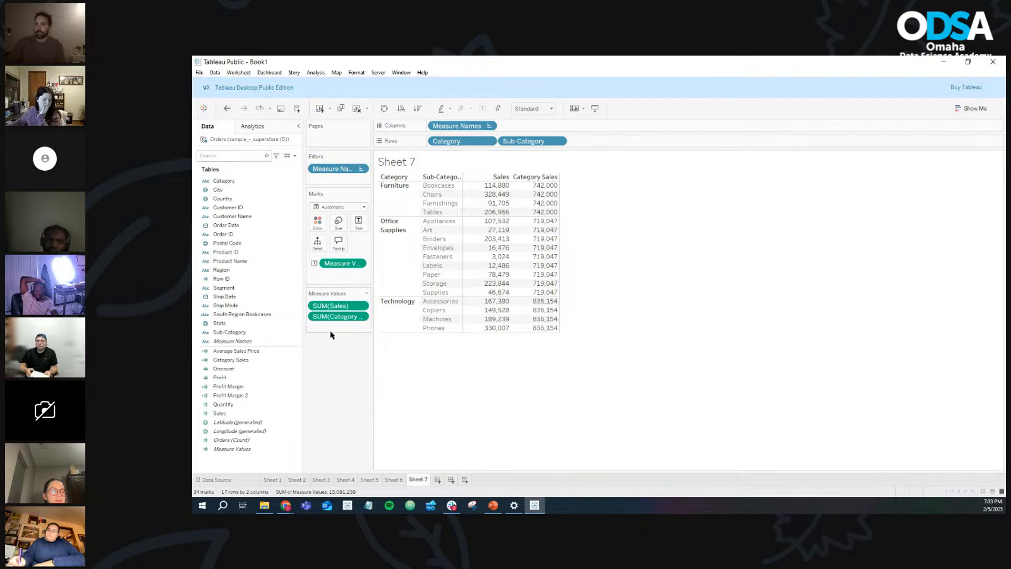
Step: Start a new calculated field in the Orders data
left_click(295, 156)
left_click(267, 164)
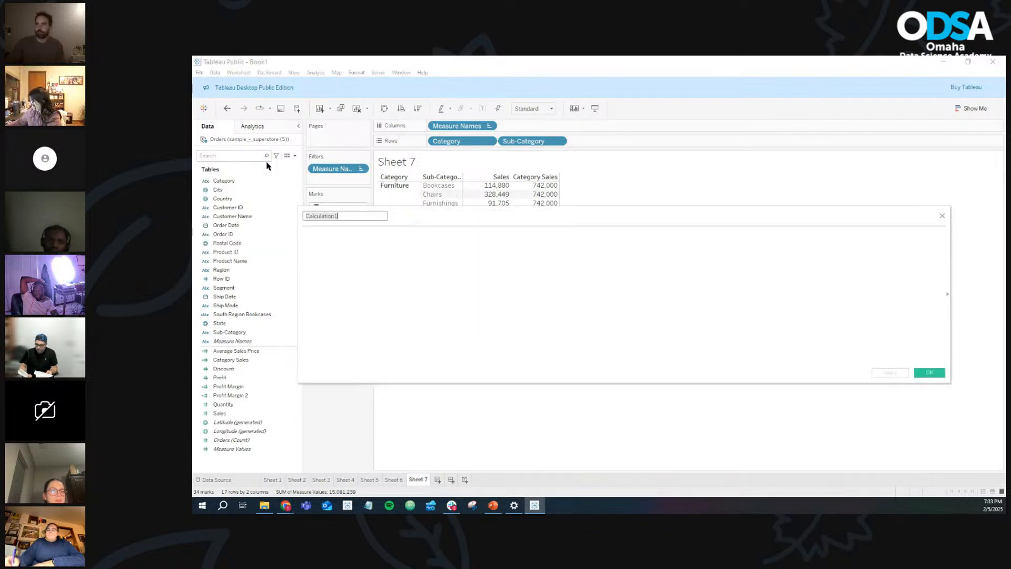
left_click_drag(428, 219, 702, 201)
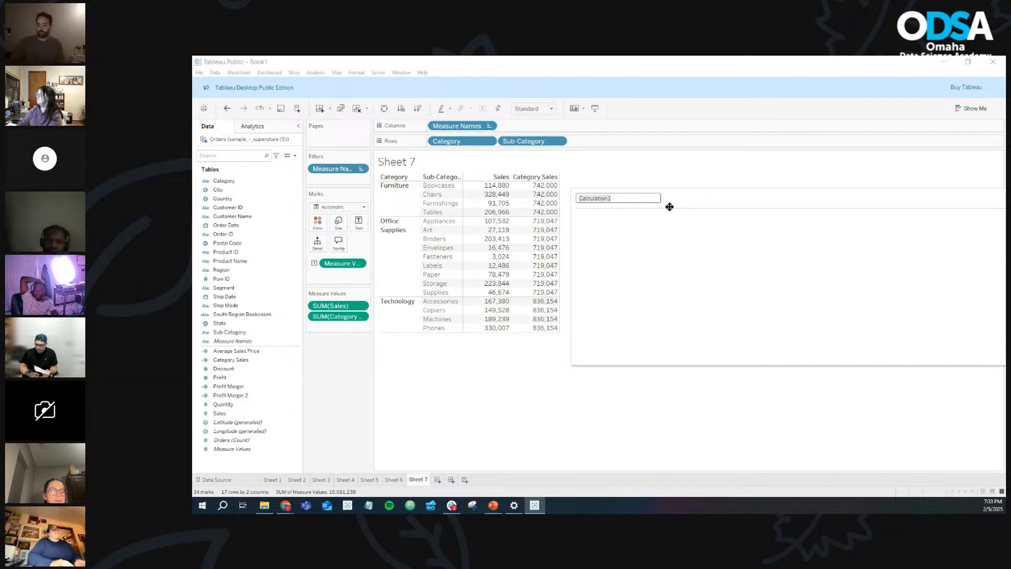
type("Percent of Sales")
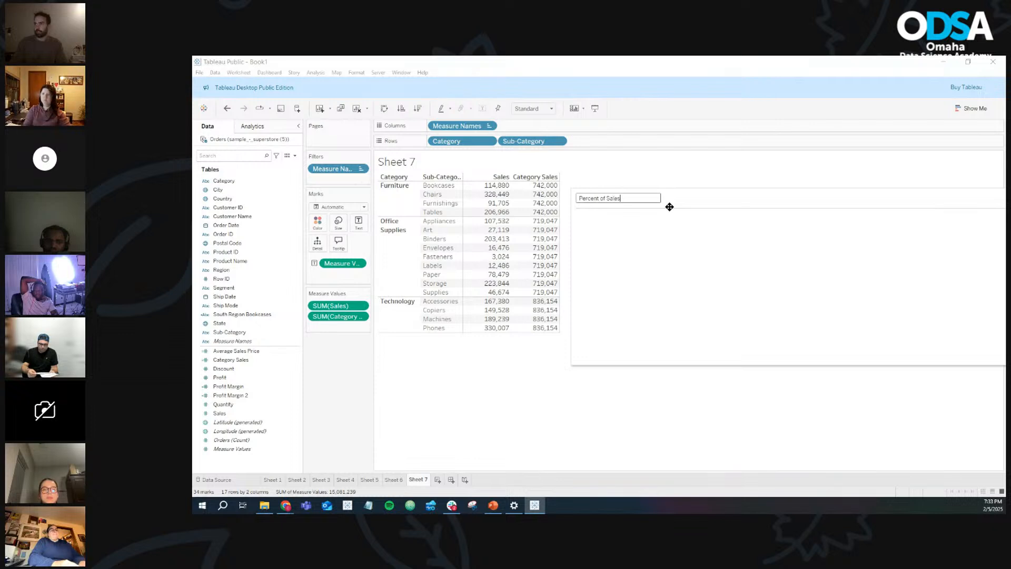
left_click(639, 223)
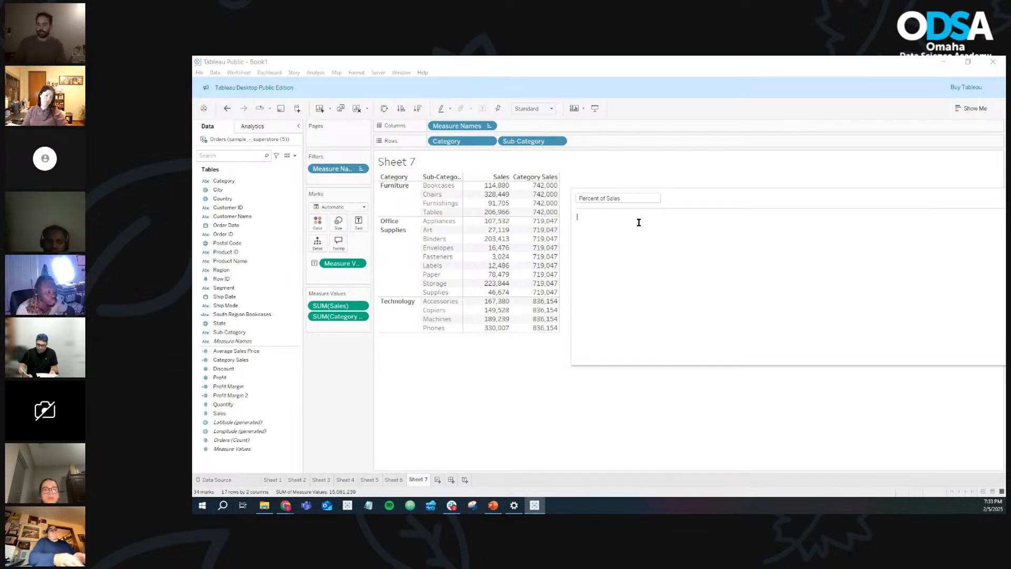
type("SUM(")
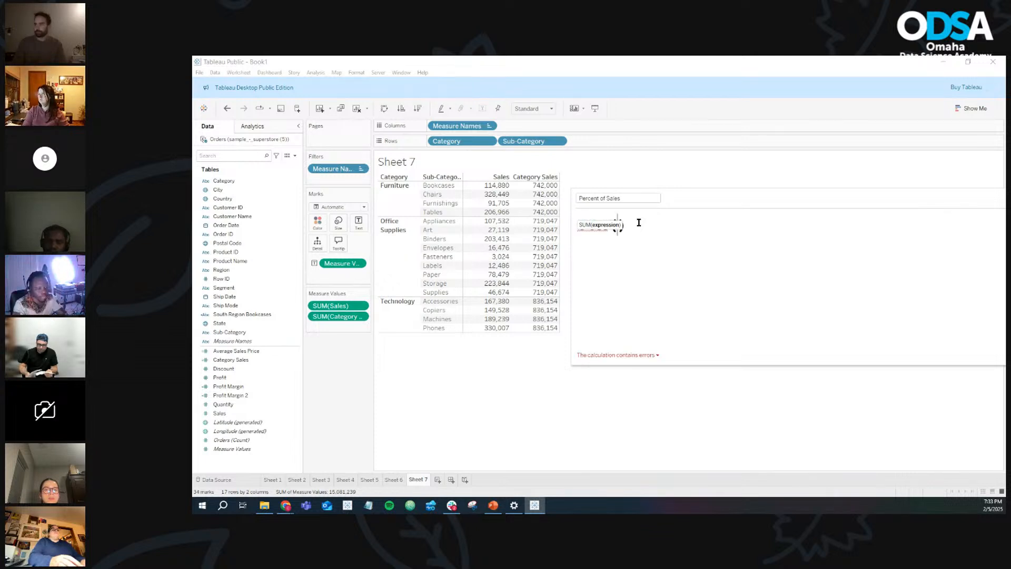
type("sal")
key("Return")
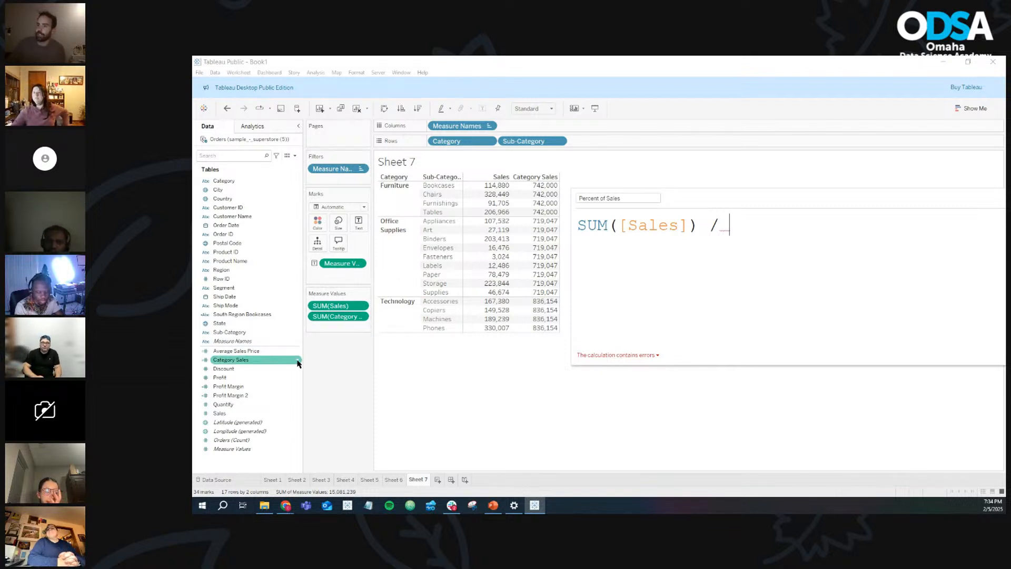
left_click_drag(879, 202, 709, 224)
left_click_drag(953, 220, 789, 224)
left_click(888, 224)
Step: Open the Category Sales calculated field, examine its FIXED formula and aggregation, and close it without changes
left_click(269, 361)
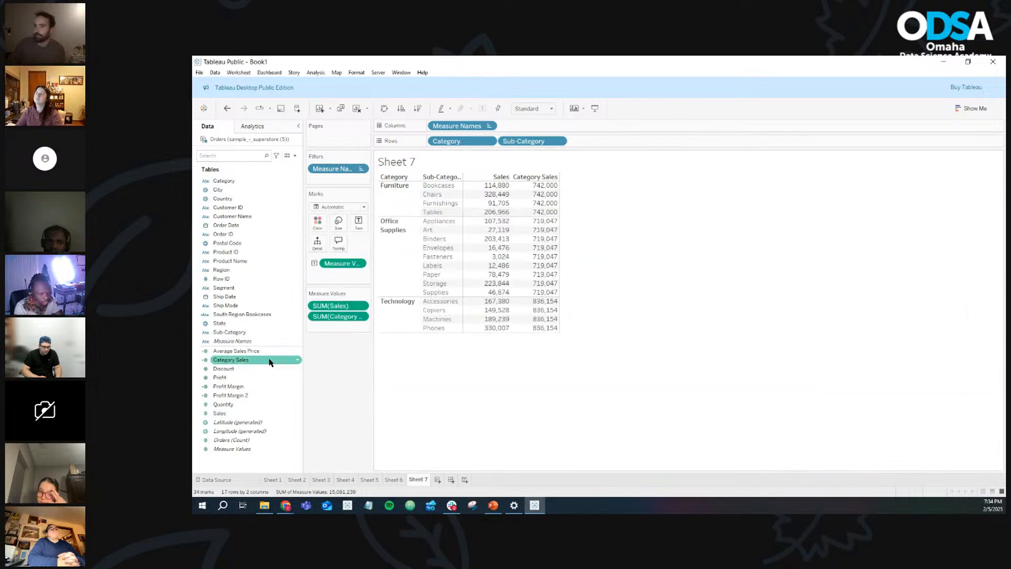
left_click(299, 360)
left_click(338, 184)
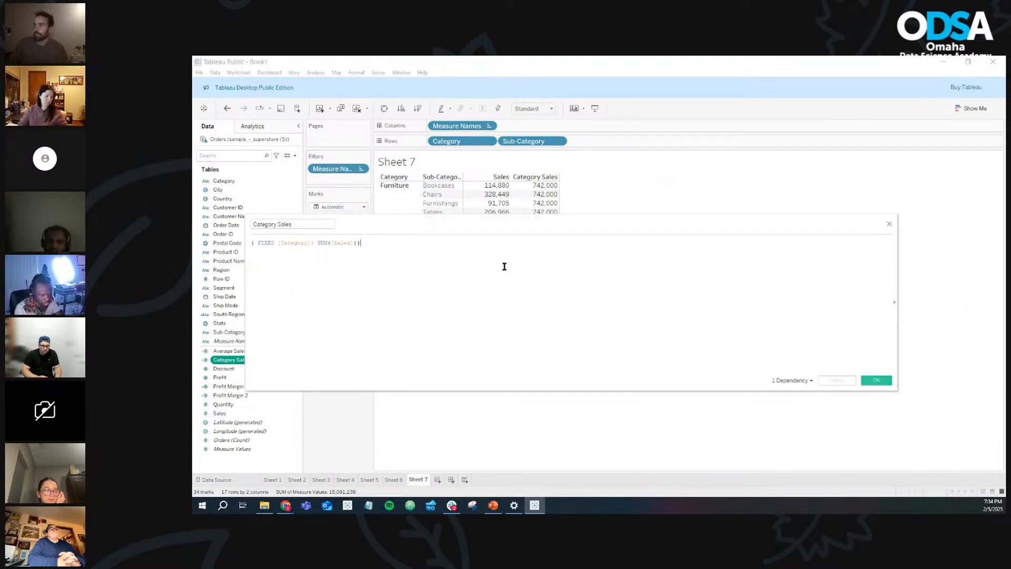
scroll(504, 267, "up", 4)
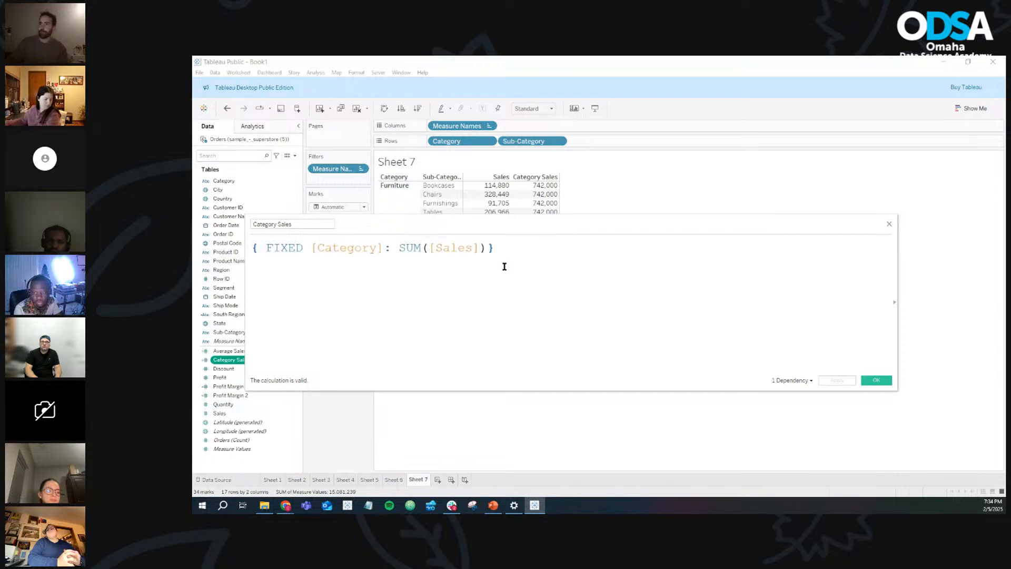
double_click(414, 245)
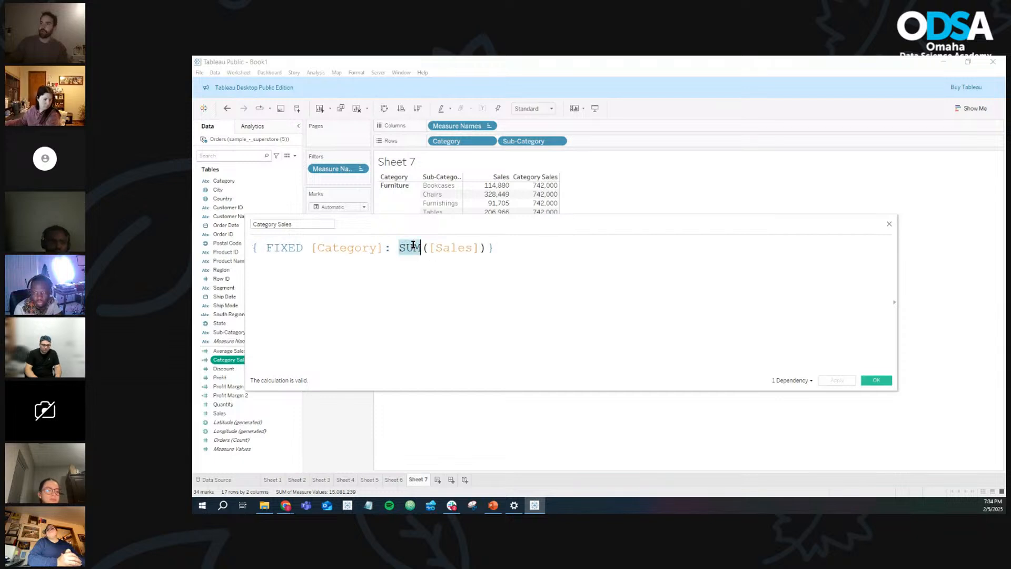
left_click(889, 226)
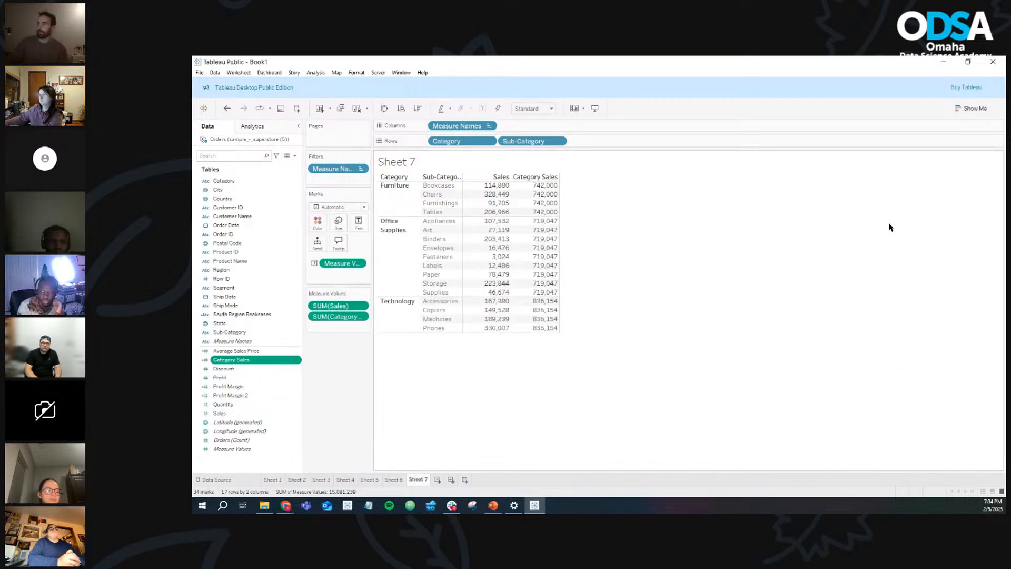
Step: Create a new calculated field named "Perecnt of Sales" and start its formula
left_click(295, 156)
left_click(278, 164)
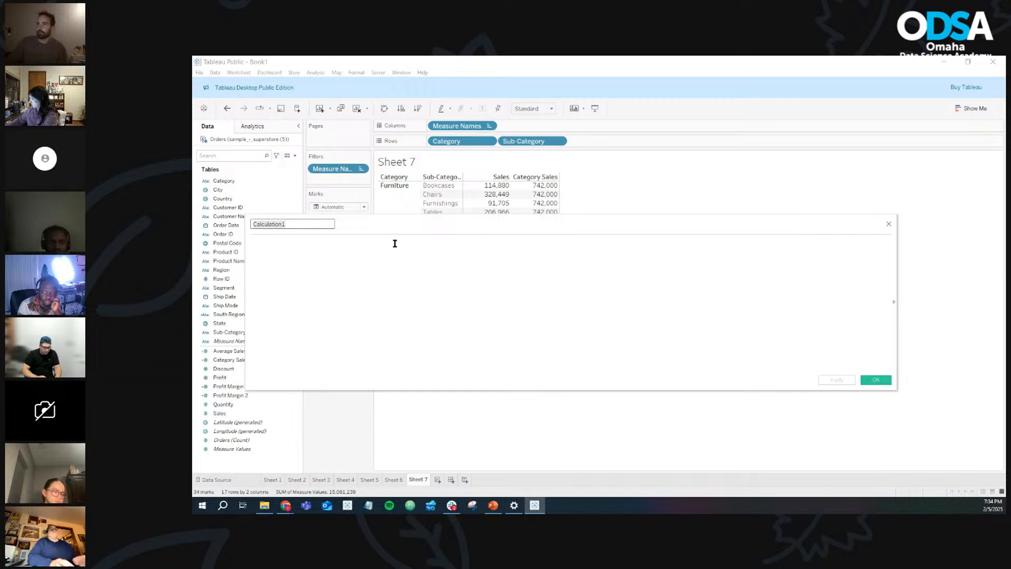
type("Perecnt of Sales")
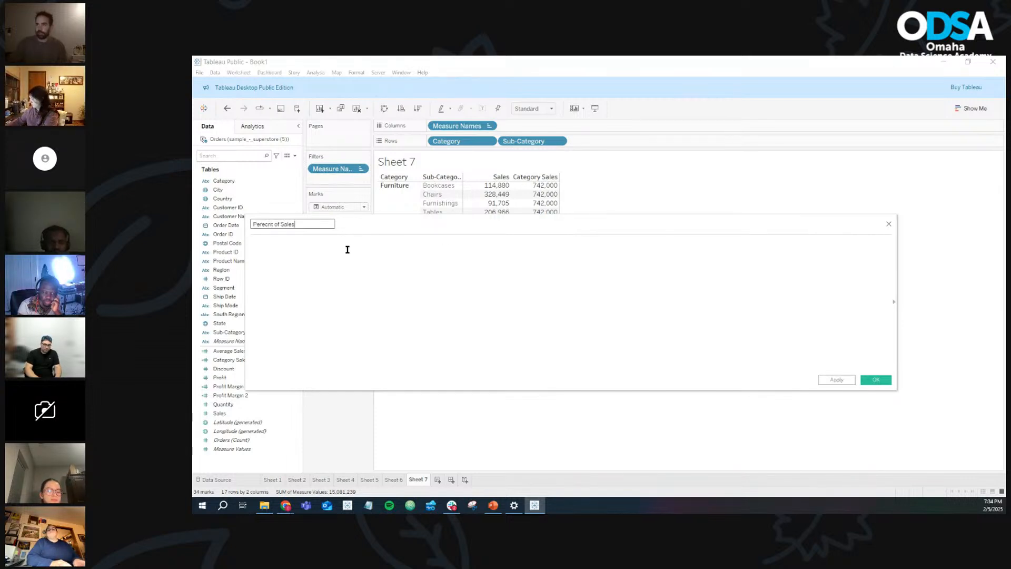
left_click(347, 250)
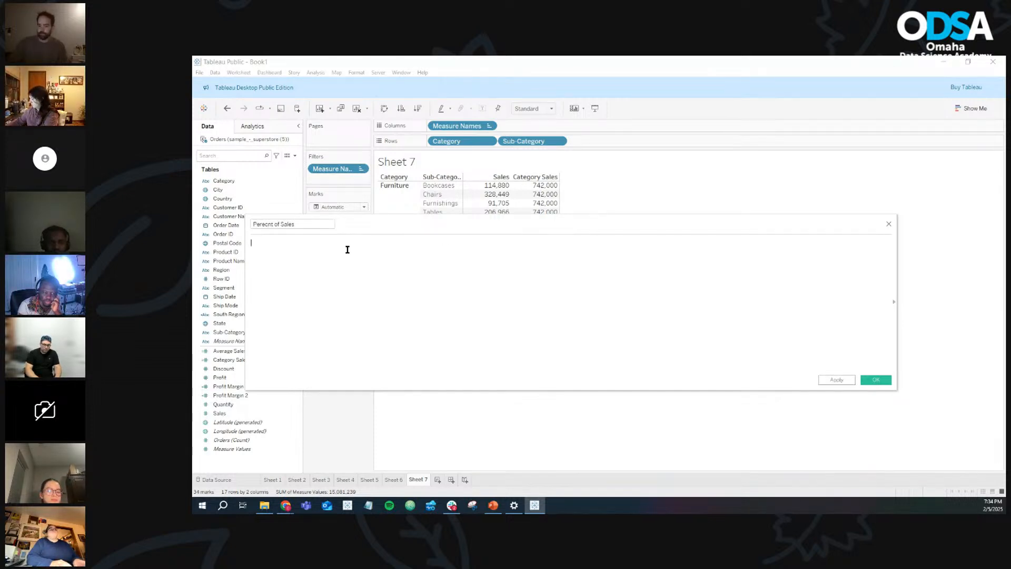
Step: Enter SUM([Sales]) followed by a division sign as the beginning of the formula, enlarging the formula text
type("SUM(")
key("BackSpace")
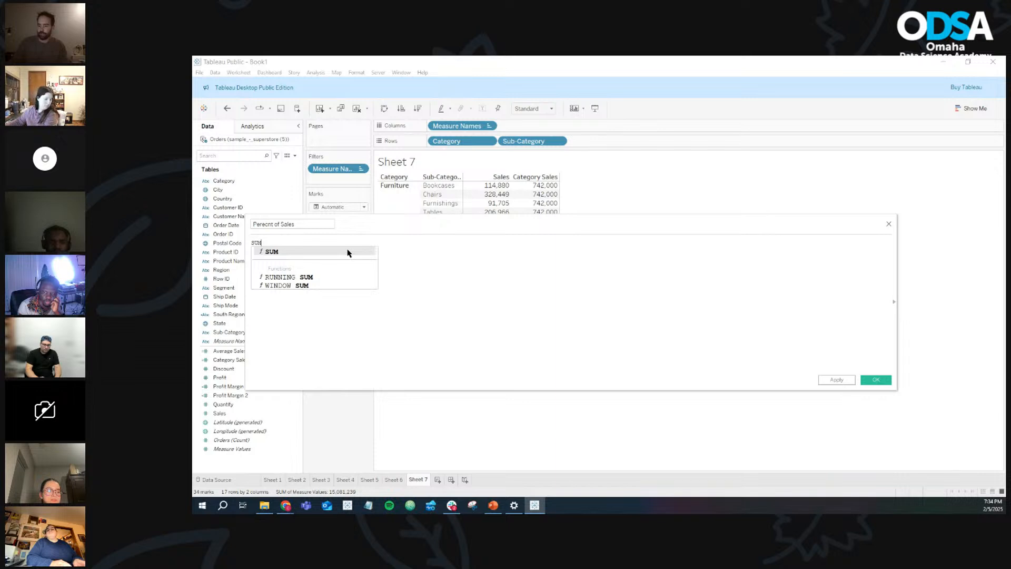
type("([Sales]")
key("Return")
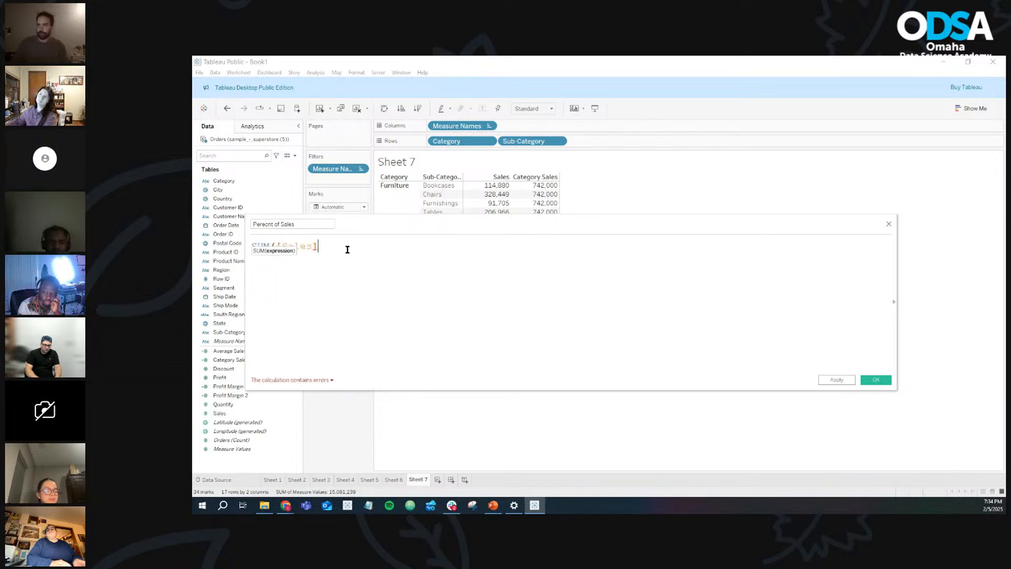
type(")")
scroll(348, 249, "up", 5)
type("/ ")
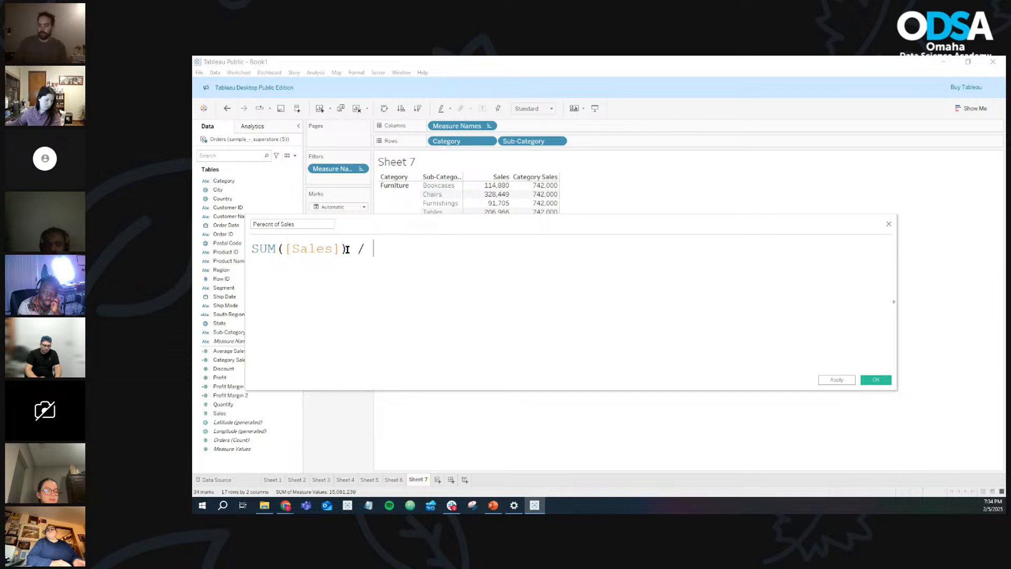
Step: Complete the formula with AGG([Category Sales]) as the divisor
type("AGG")
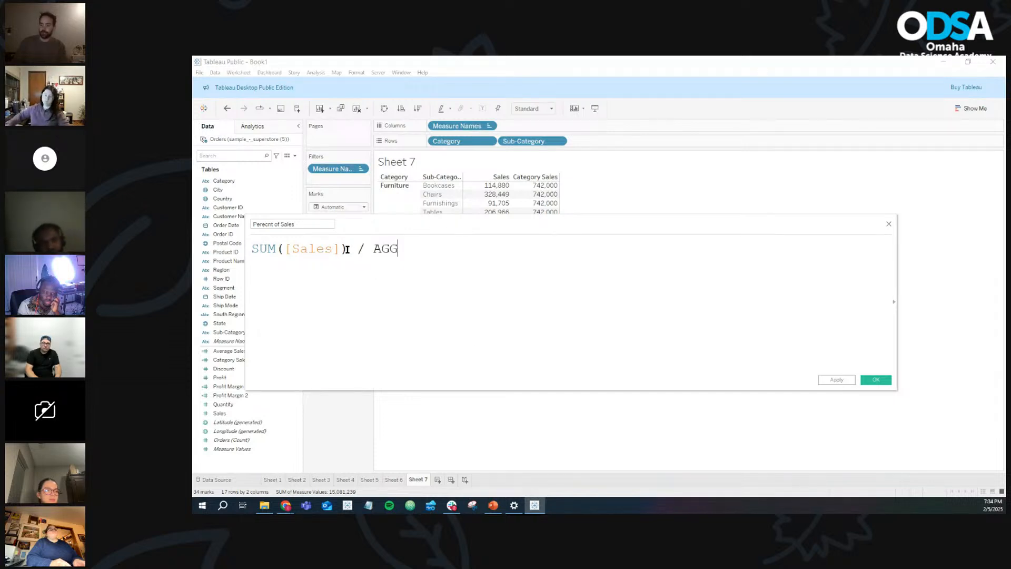
type("(")
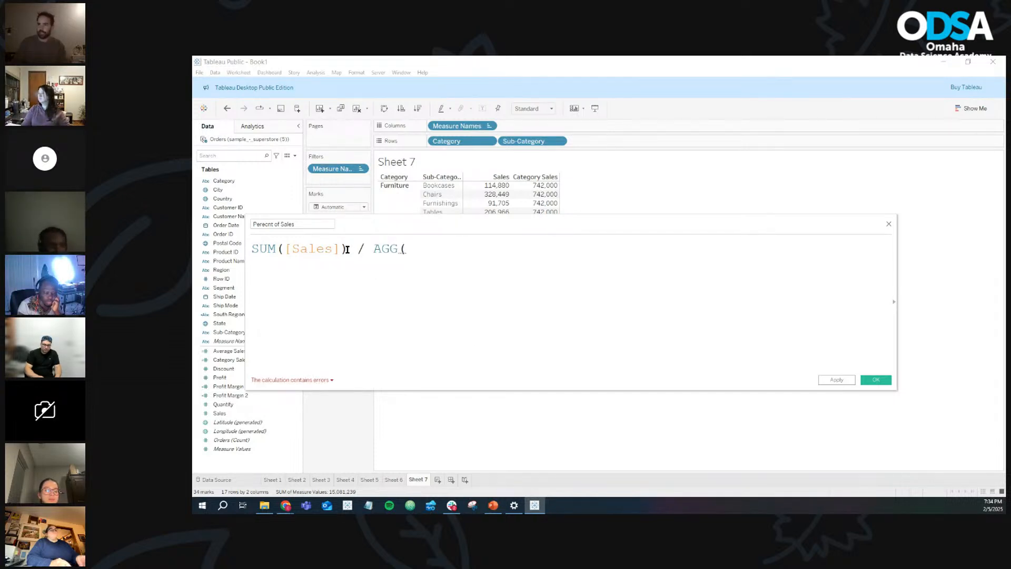
type("ca")
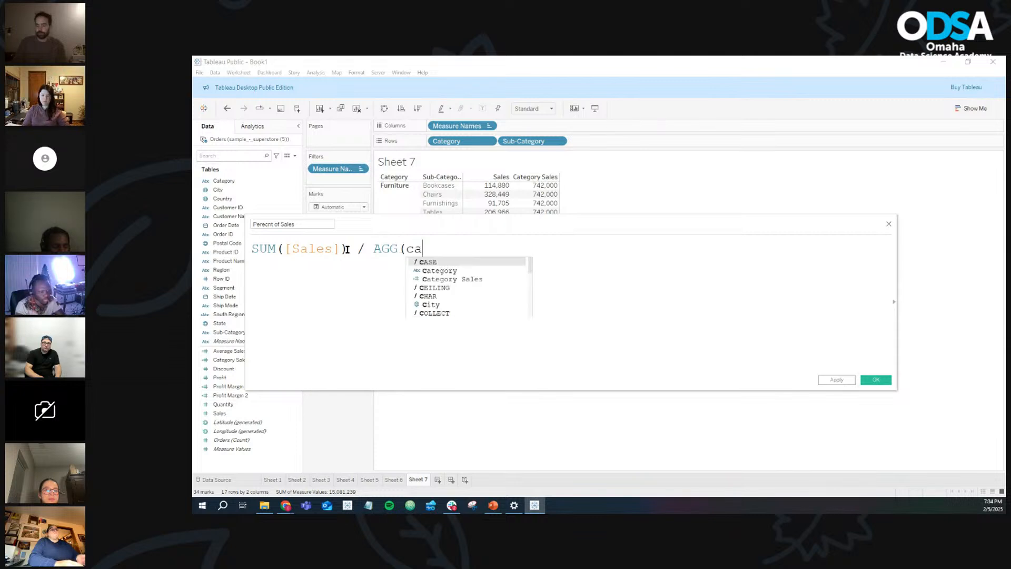
type("te")
key("Down")
key("Return")
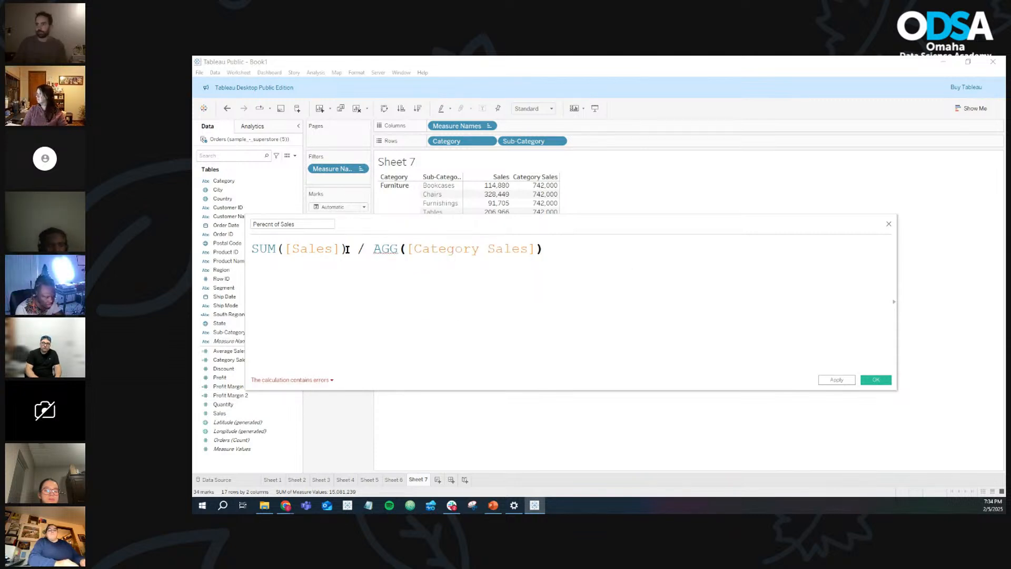
Step: Replace the AGG function in the divisor with ATTR so the formula reads SUM([Sales]) / ATTR([Category Sales])
double_click(387, 249)
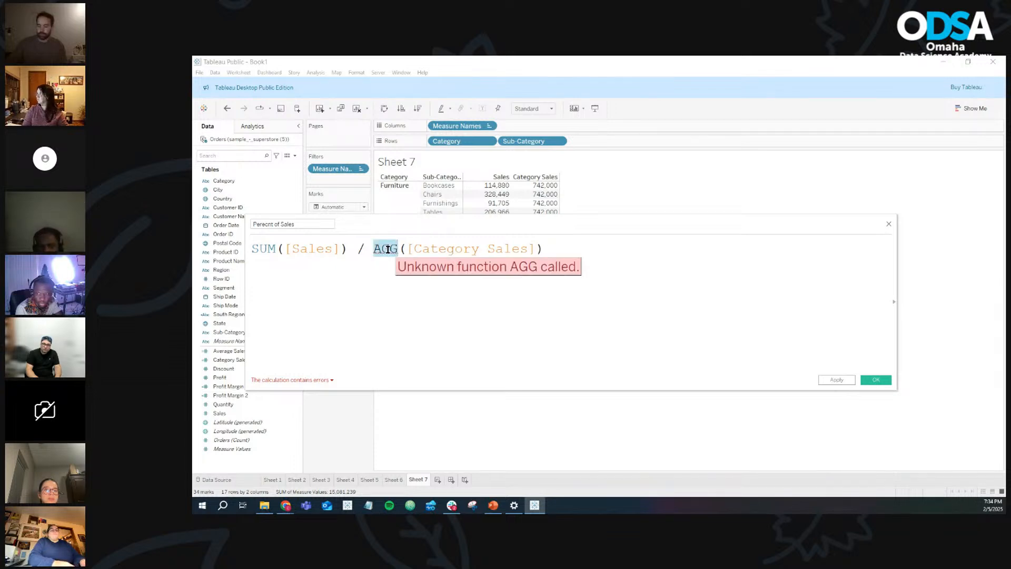
type("att")
key("Return")
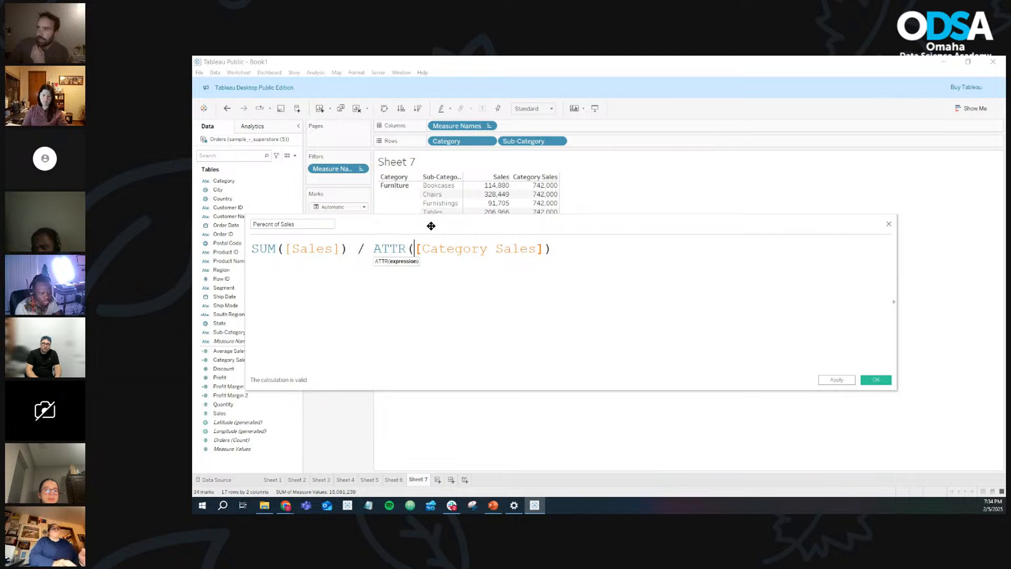
Step: Reposition the calculation editor and review the formula's SUM([Sales]) numerator, division sign and [Category Sales] divisor
left_click_drag(429, 226, 499, 216)
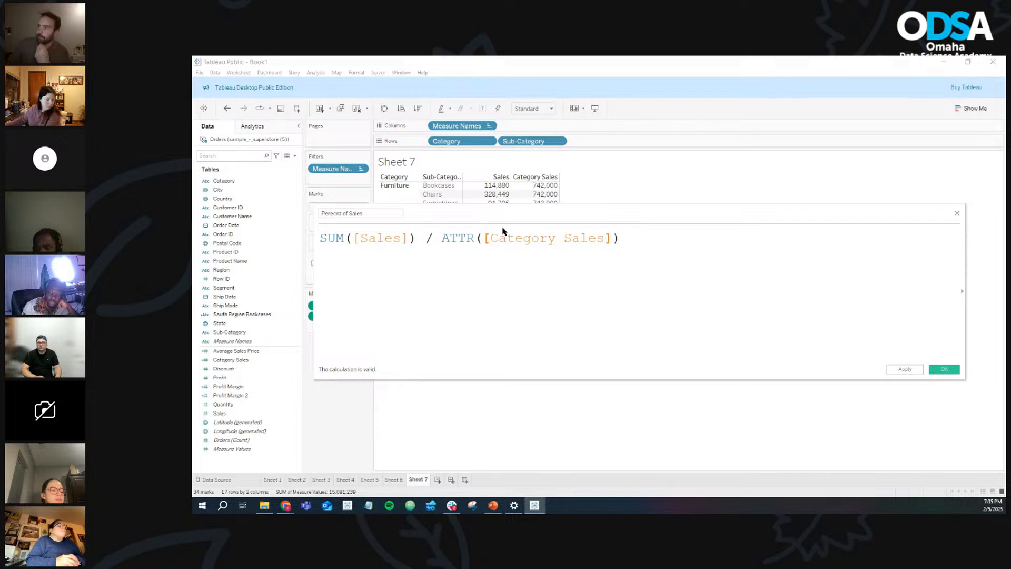
left_click_drag(453, 206, 472, 234)
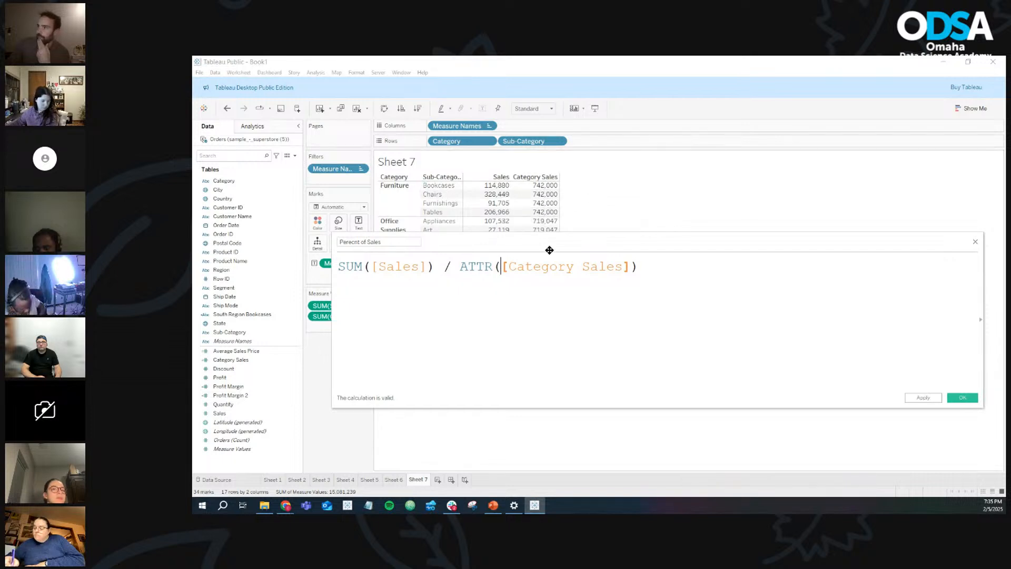
left_click_drag(549, 247, 536, 248)
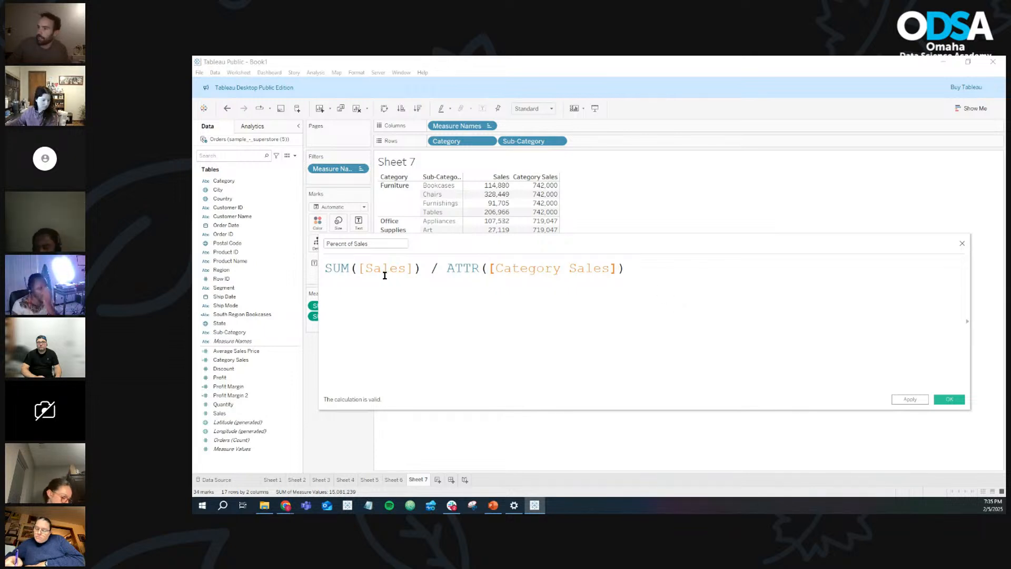
left_click_drag(326, 268, 418, 269)
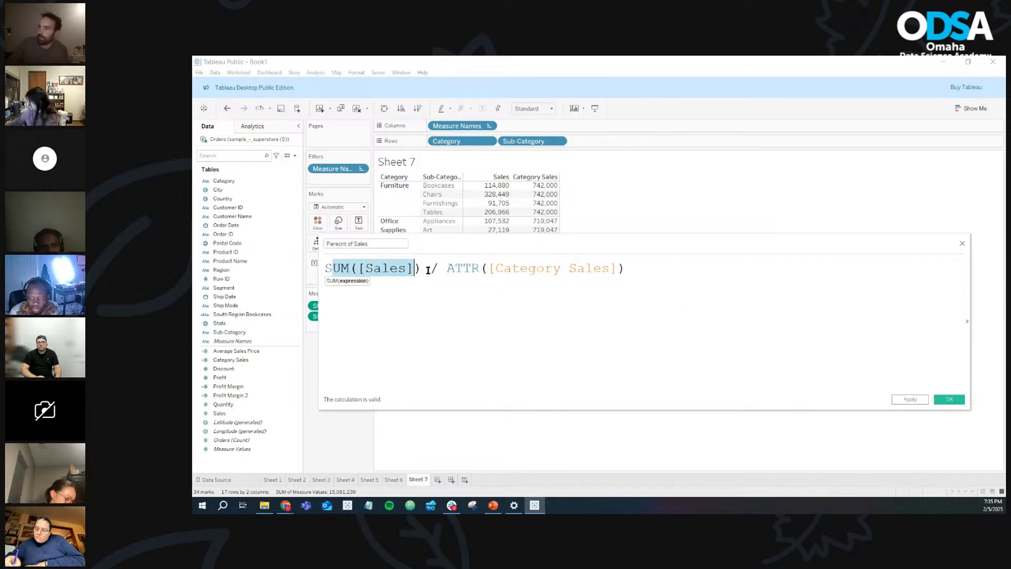
double_click(435, 269)
double_click(518, 270)
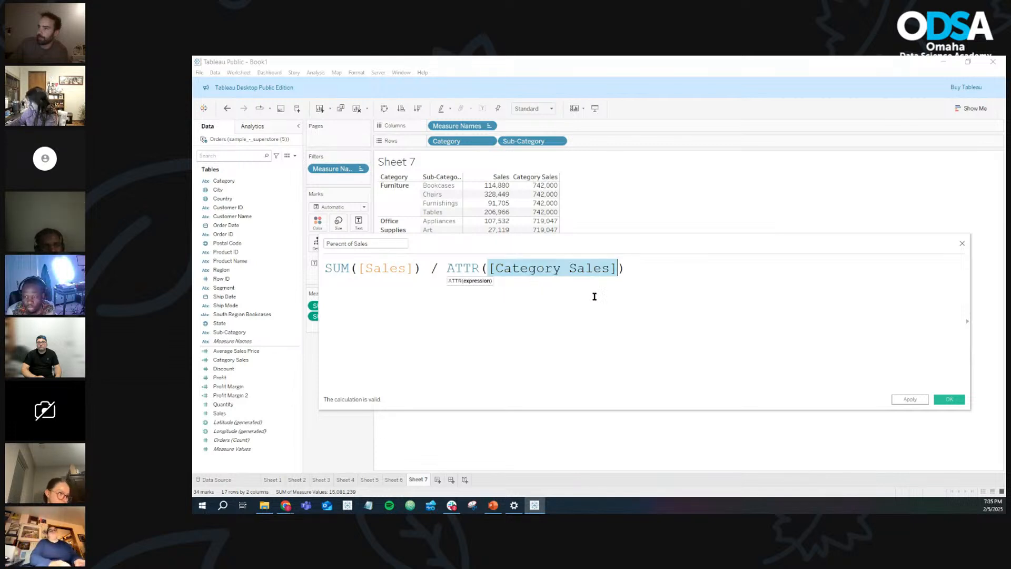
left_click(694, 270)
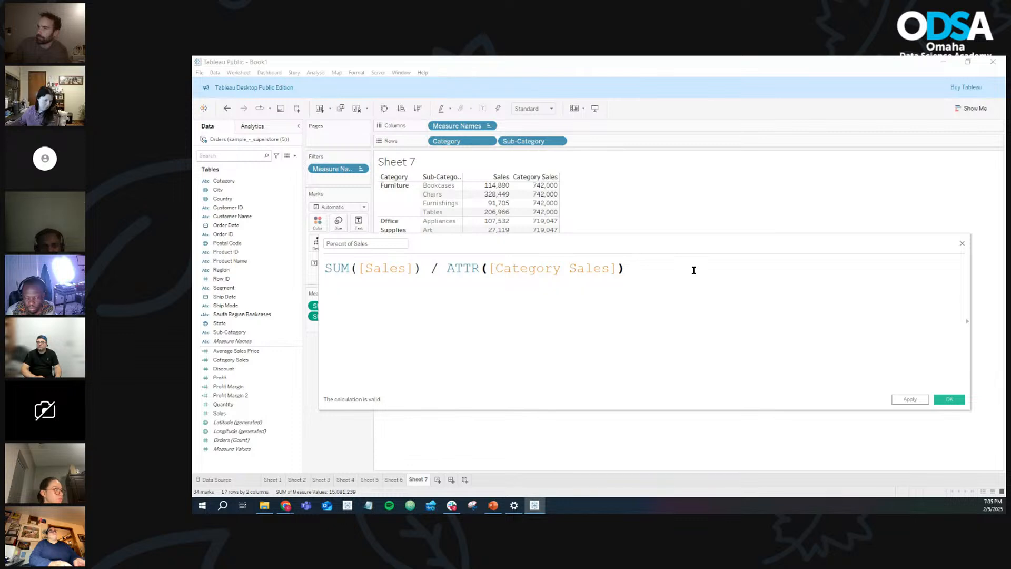
Step: Save the calculated field under the corrected name Percent of Sales and add it to the table's Measure Values
left_click(340, 245)
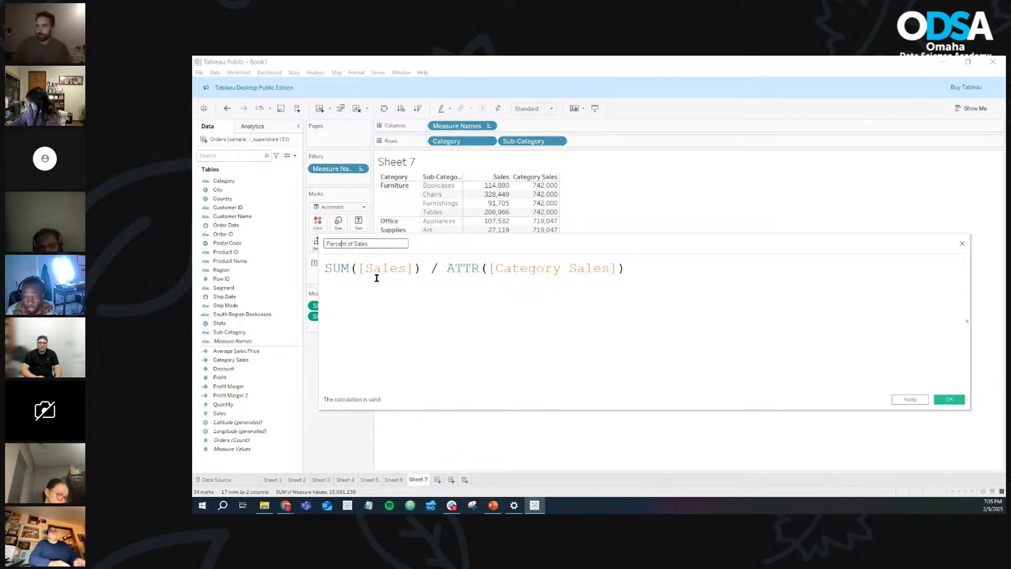
left_click(668, 271)
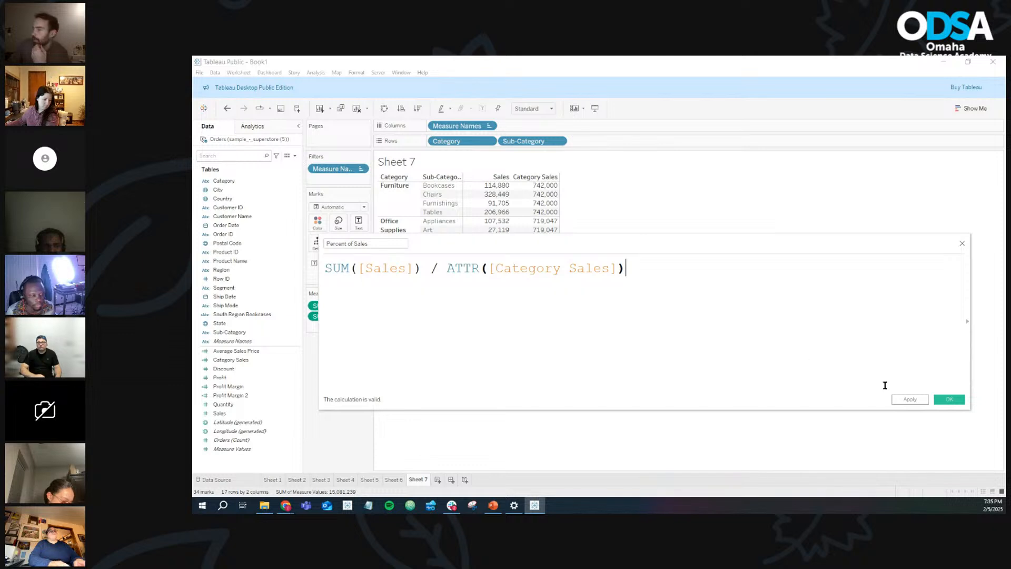
left_click(951, 400)
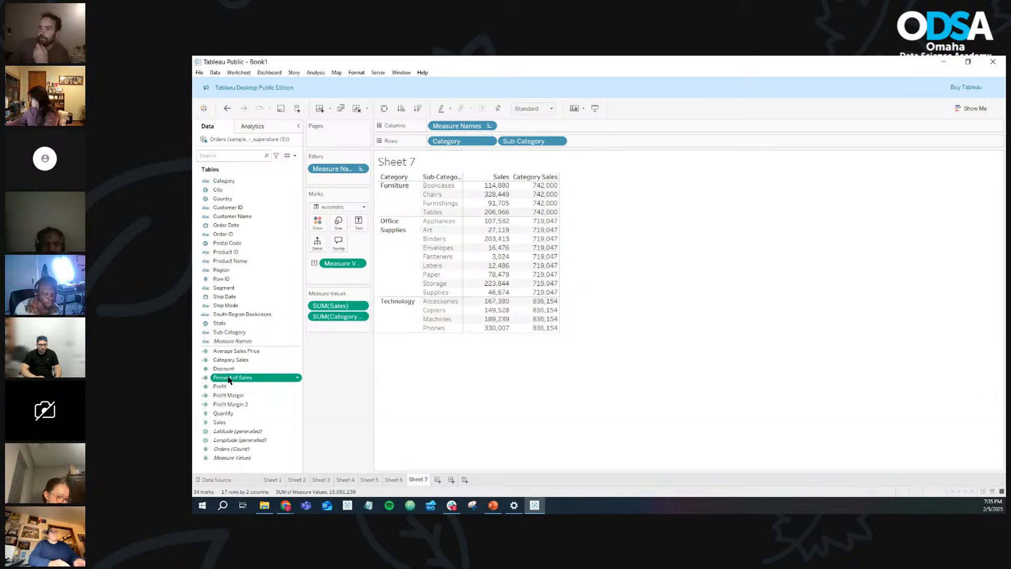
left_click_drag(230, 380, 324, 329)
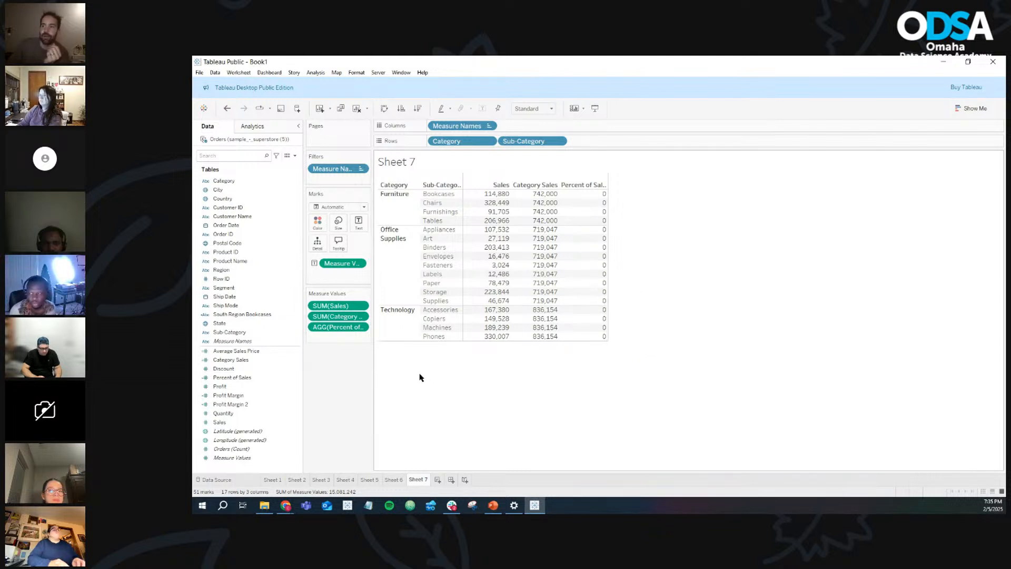
Step: Set the default number format of the Percent of Sales field to Percentage with 2 decimal places
left_click(265, 414)
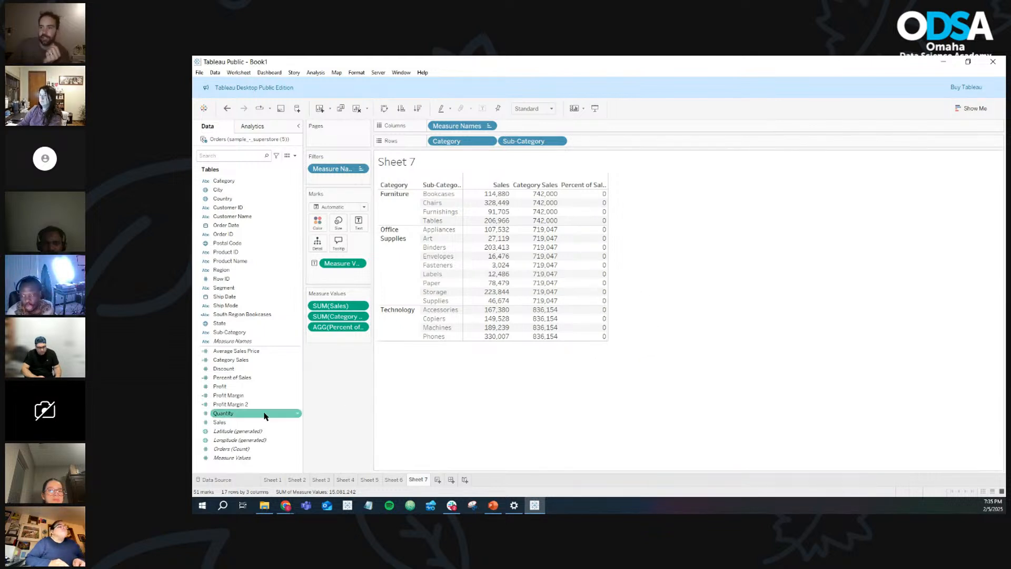
right_click(298, 380)
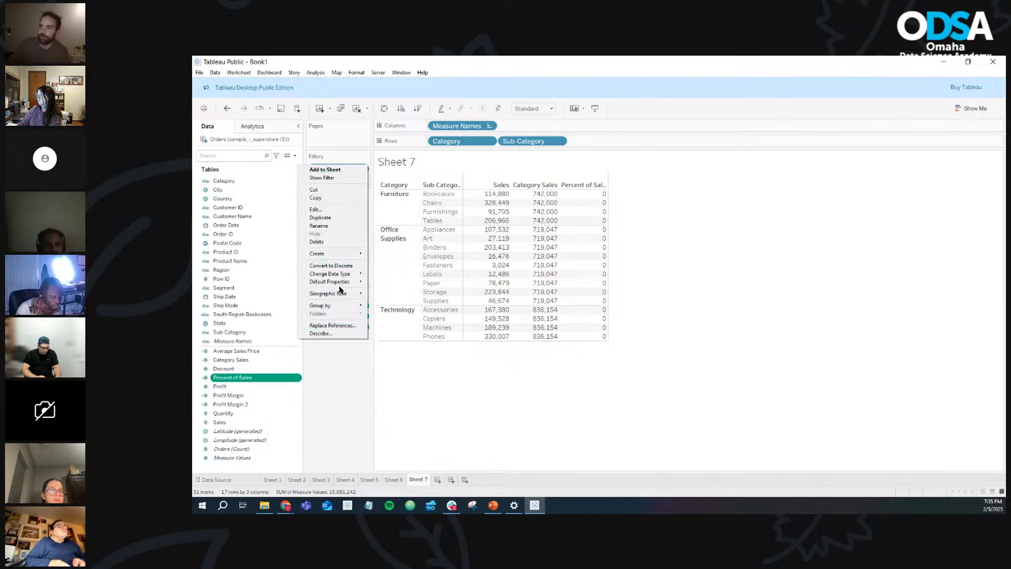
mouse_move(341, 285)
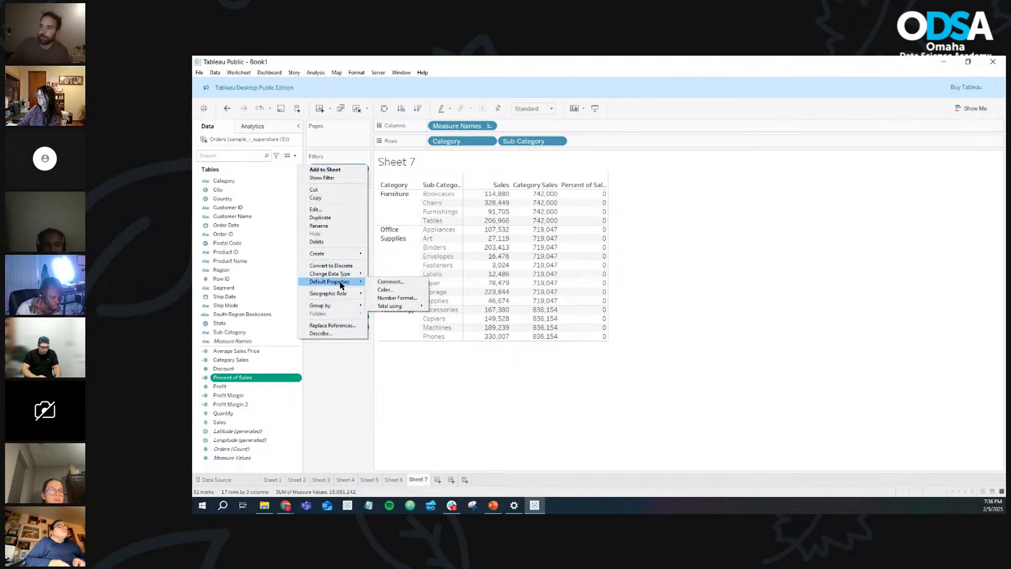
left_click(396, 298)
left_click(529, 265)
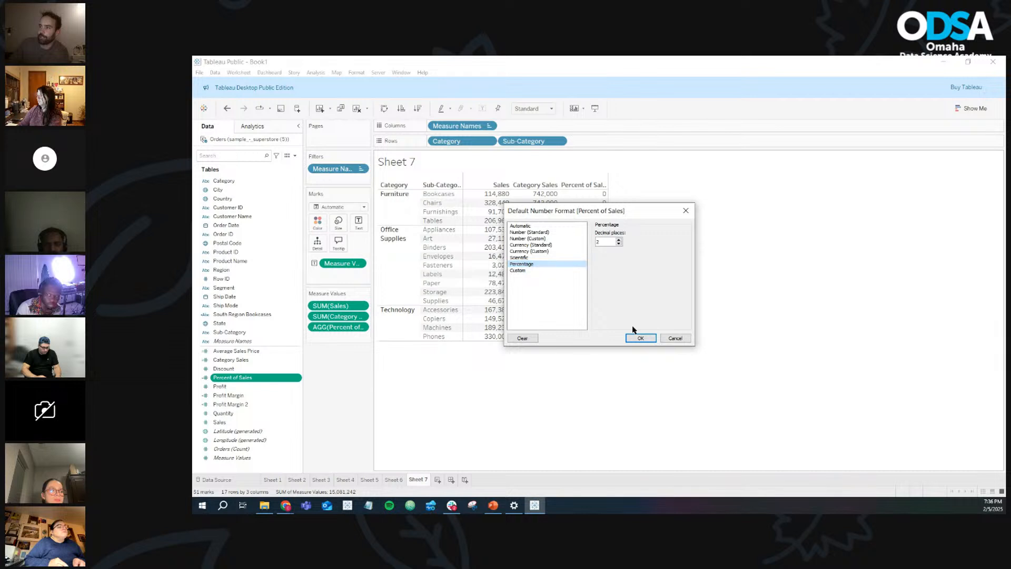
left_click(641, 338)
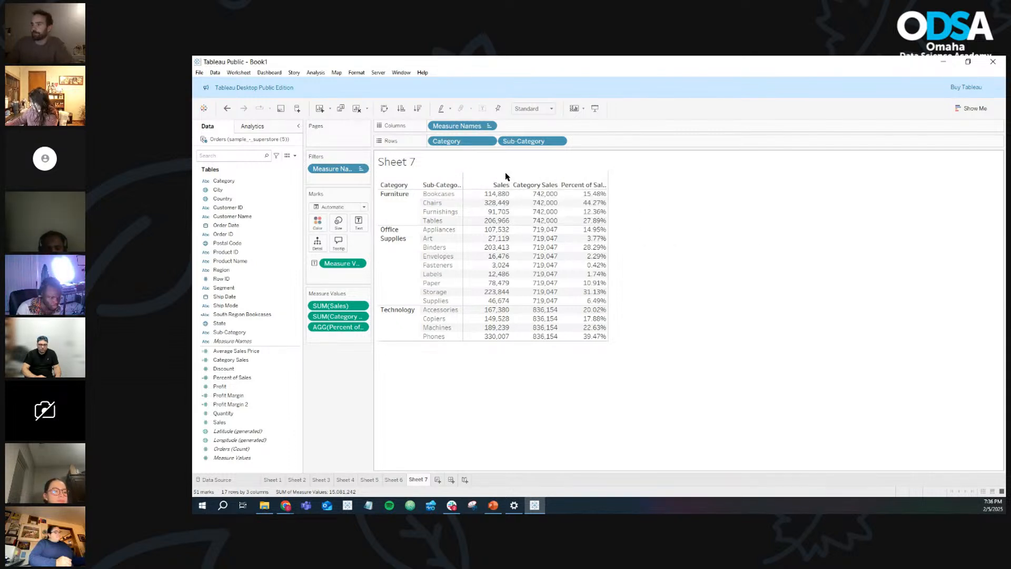
left_click(395, 241)
left_click(746, 313)
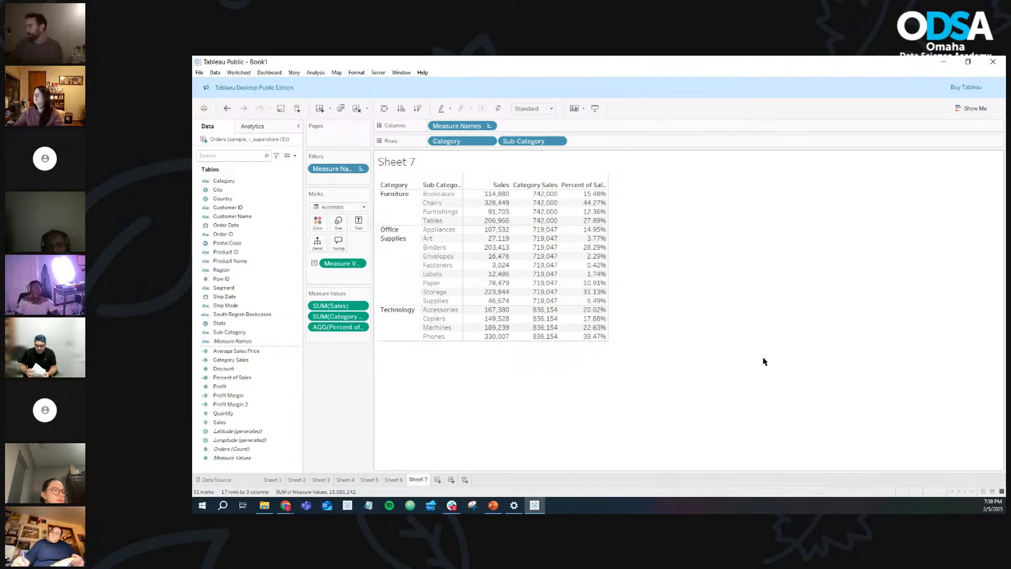
Step: Create a new worksheet with the year of Order Date as rows and the sum of Sales as text values
left_click(438, 480)
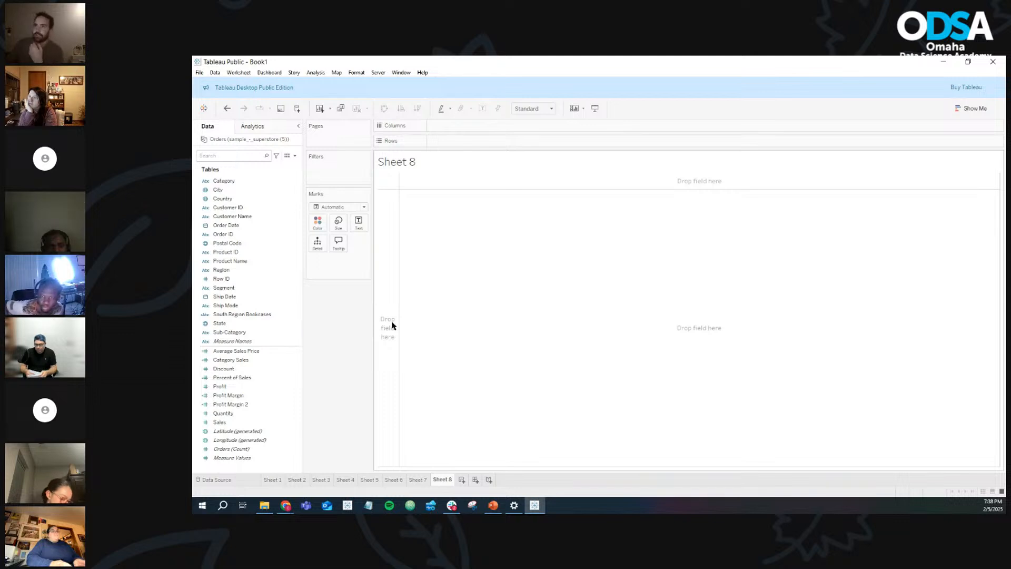
left_click(235, 226)
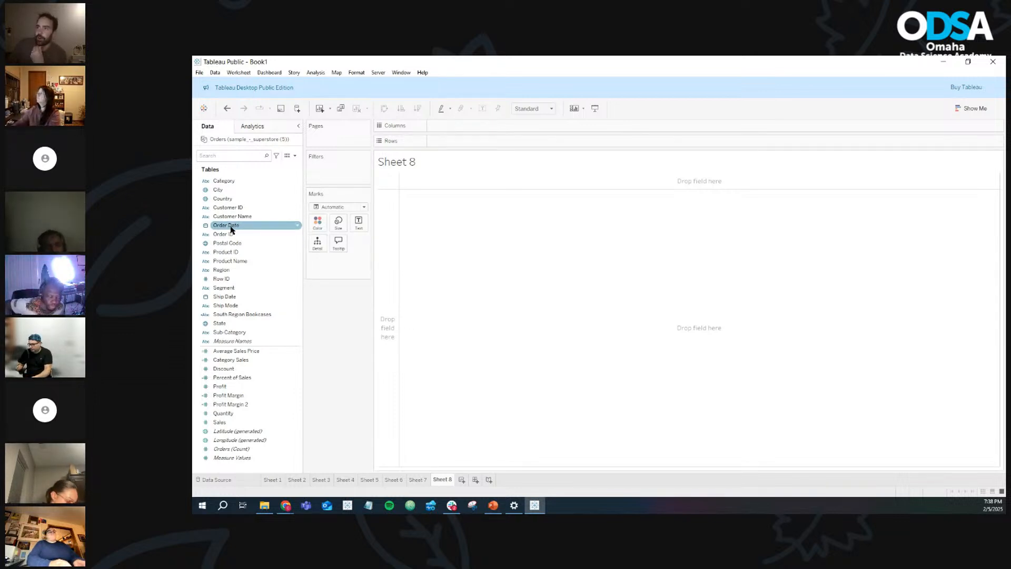
left_click_drag(231, 230, 456, 146)
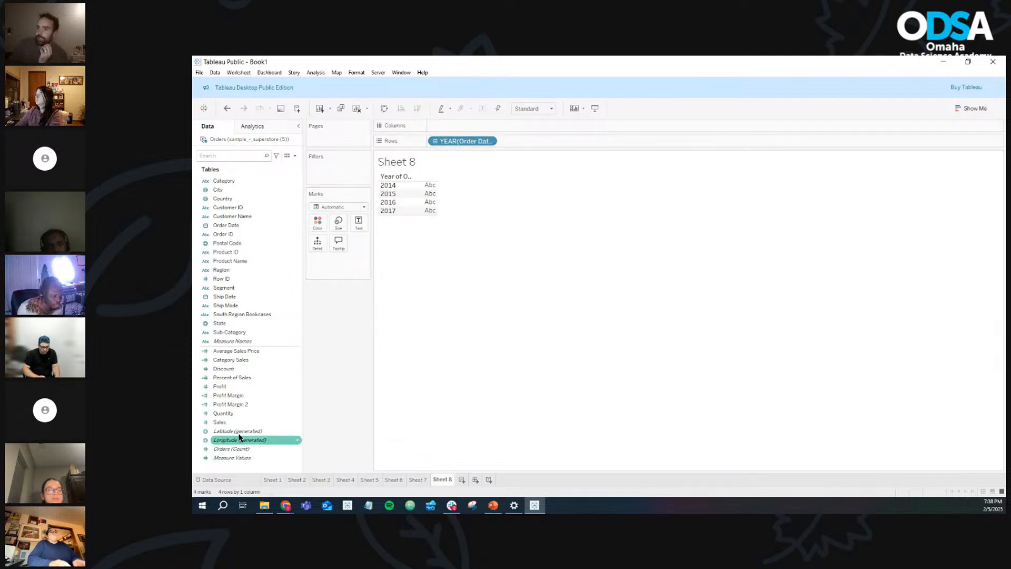
left_click_drag(228, 425, 360, 230)
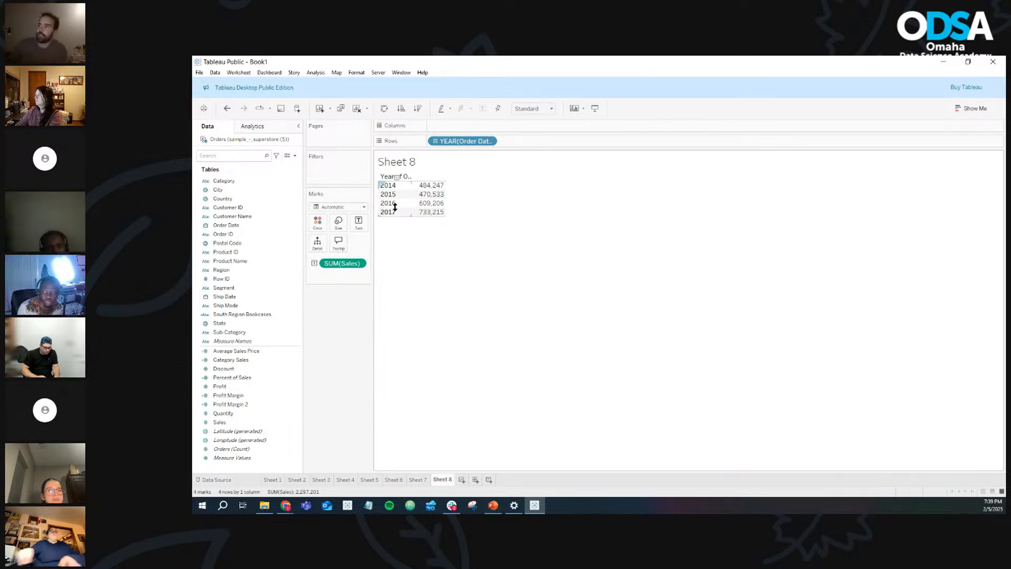
Step: Examine the sales of each year from 2014 to 2017 and compare the layout with the Sheet 7 table
mouse_move(426, 190)
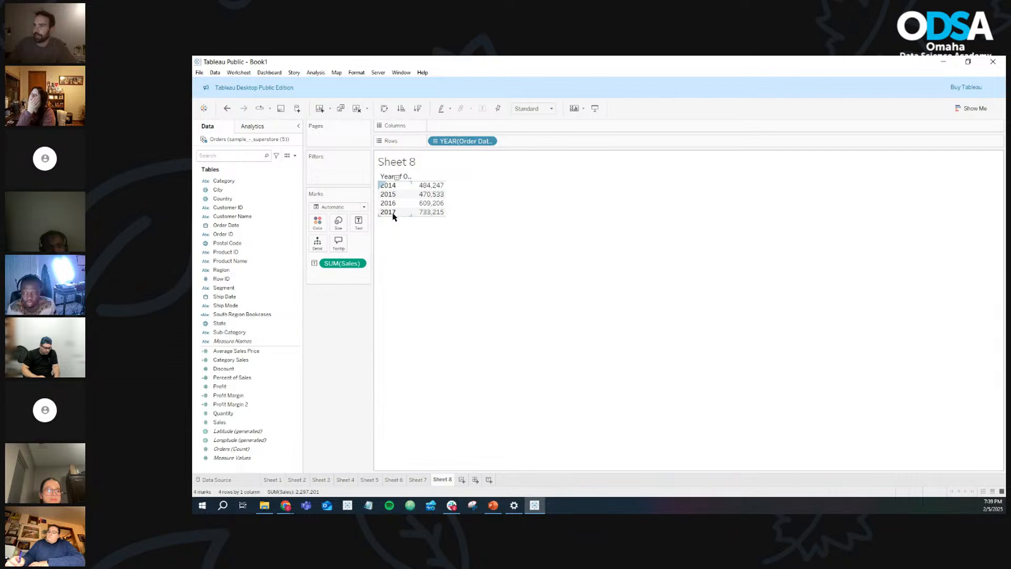
mouse_move(434, 218)
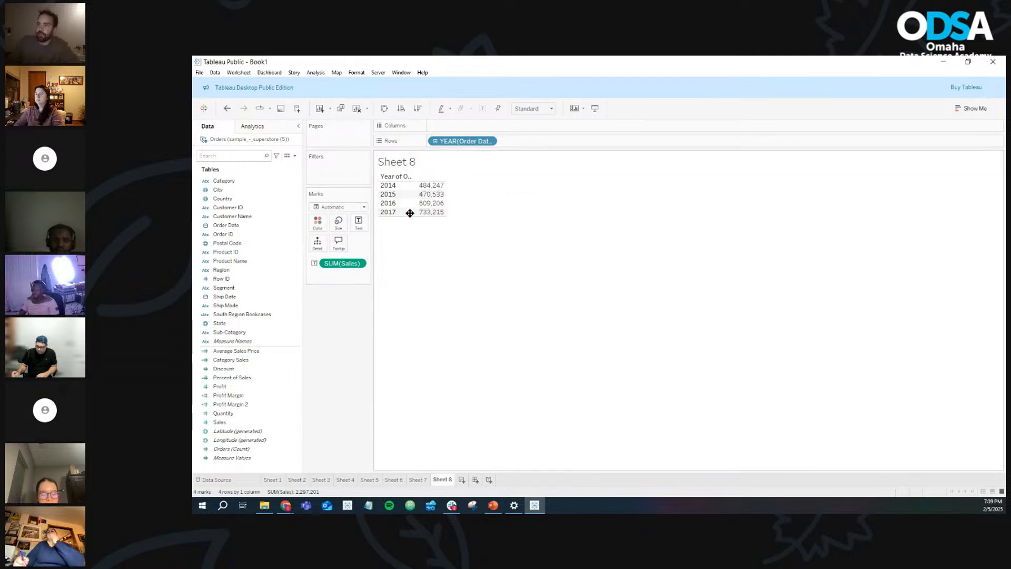
left_click(388, 194)
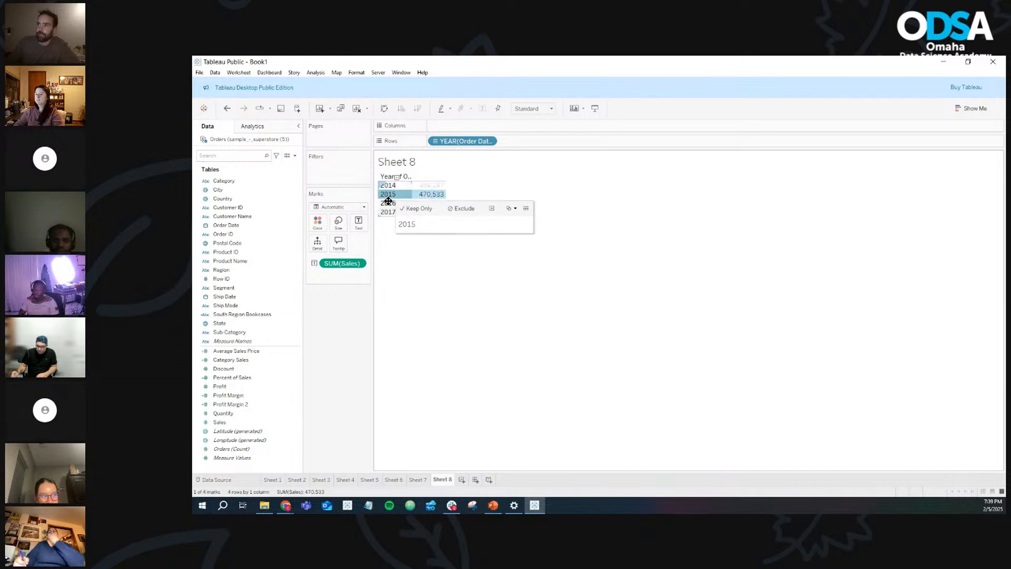
left_click(388, 203)
left_click(388, 212)
left_click(512, 201)
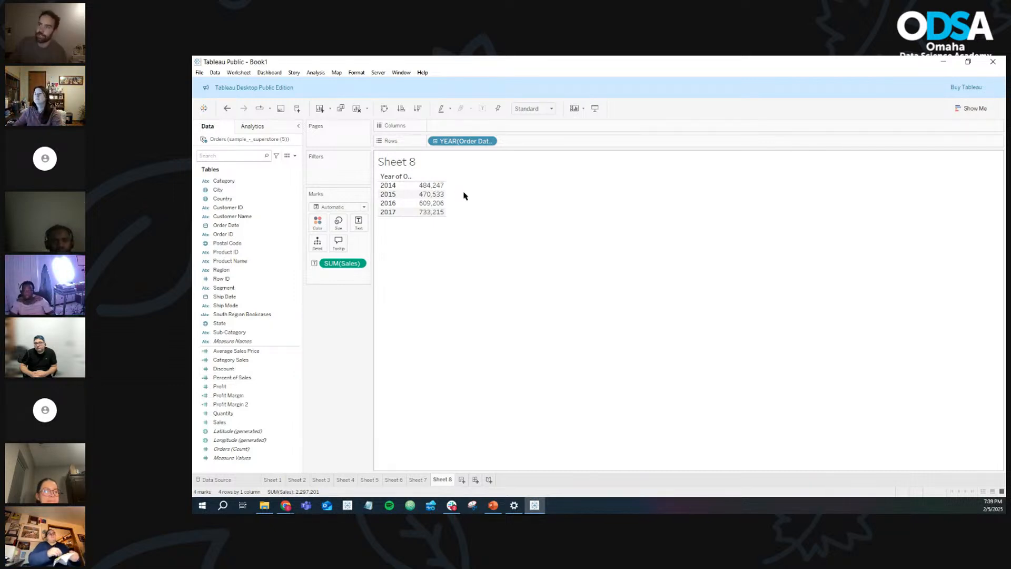
left_click(388, 184)
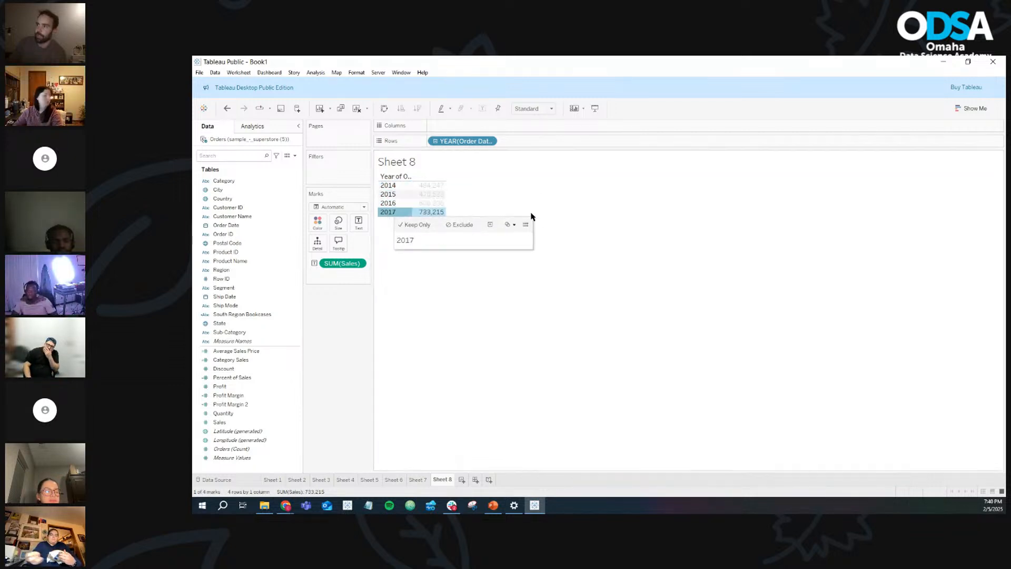
left_click(527, 198)
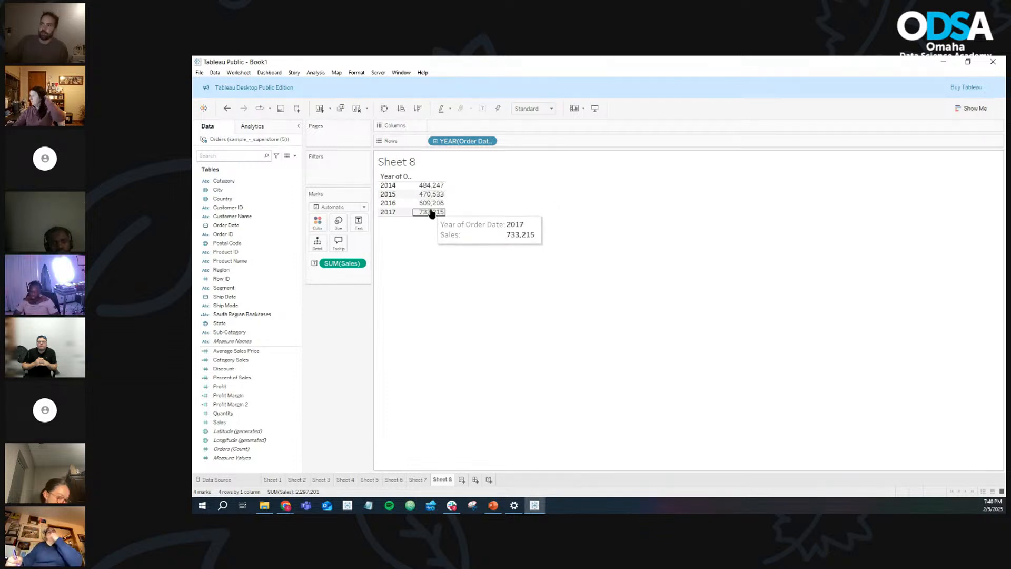
left_click(418, 479)
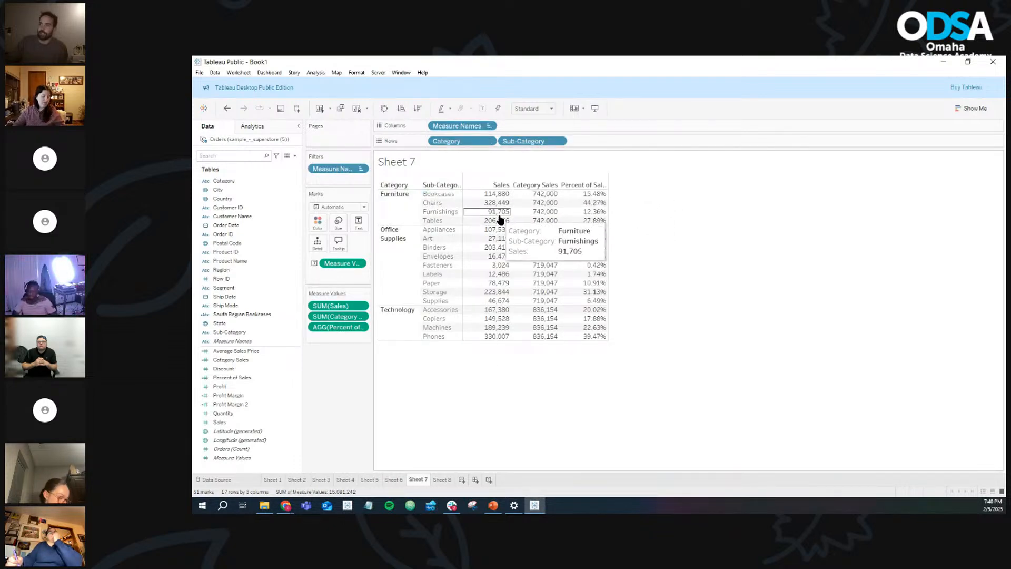
left_click(442, 479)
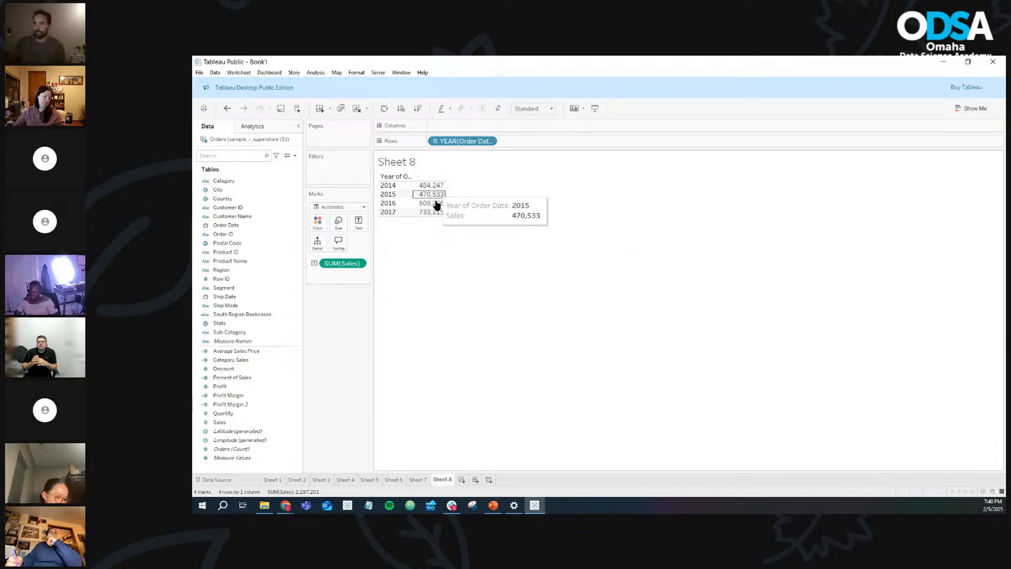
Step: Create a calculated field named Previous Year and begin its formula with the LOOKUP function
left_click(295, 156)
left_click(270, 164)
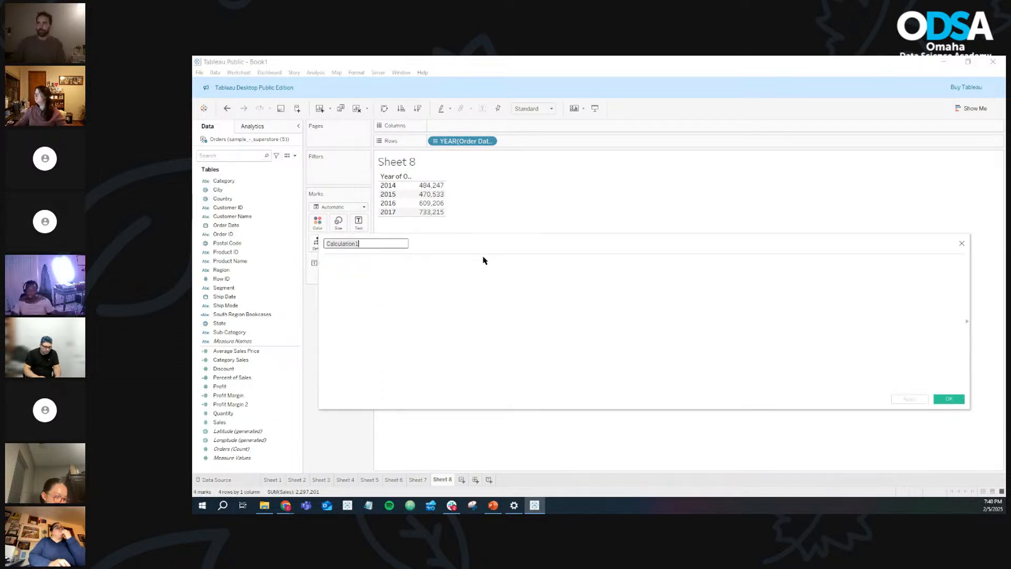
type("Previous Year")
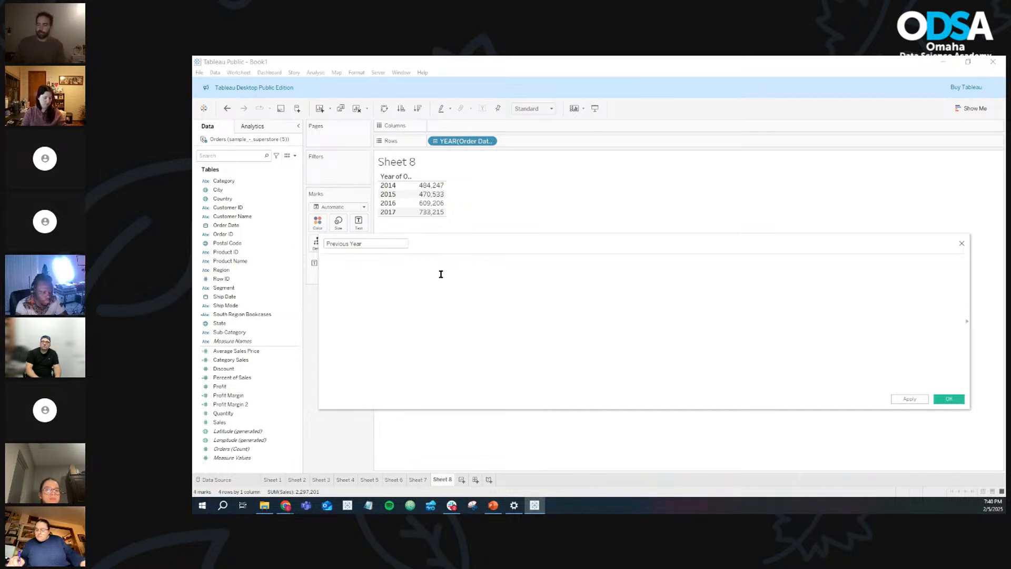
type("loo")
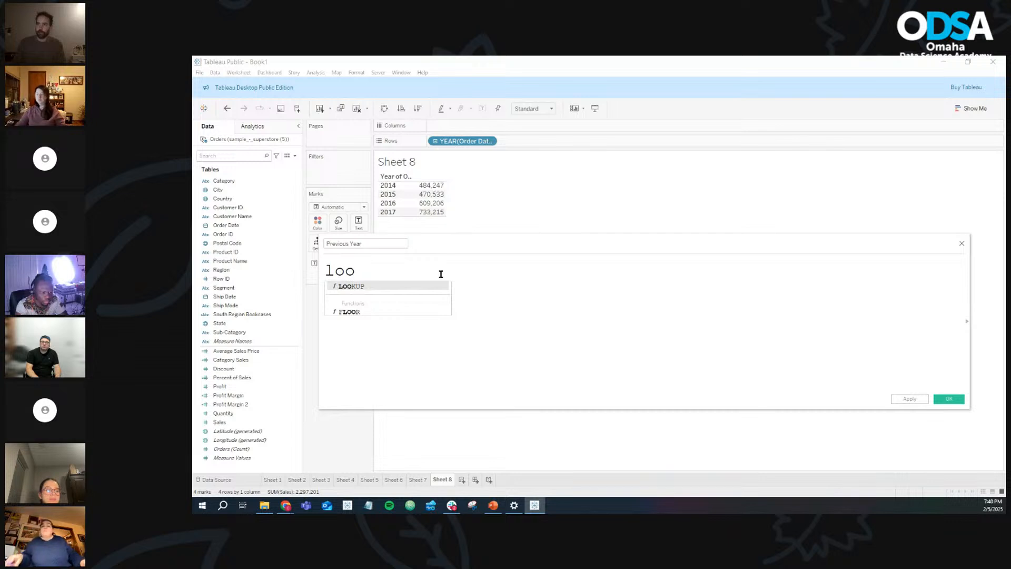
key("Return")
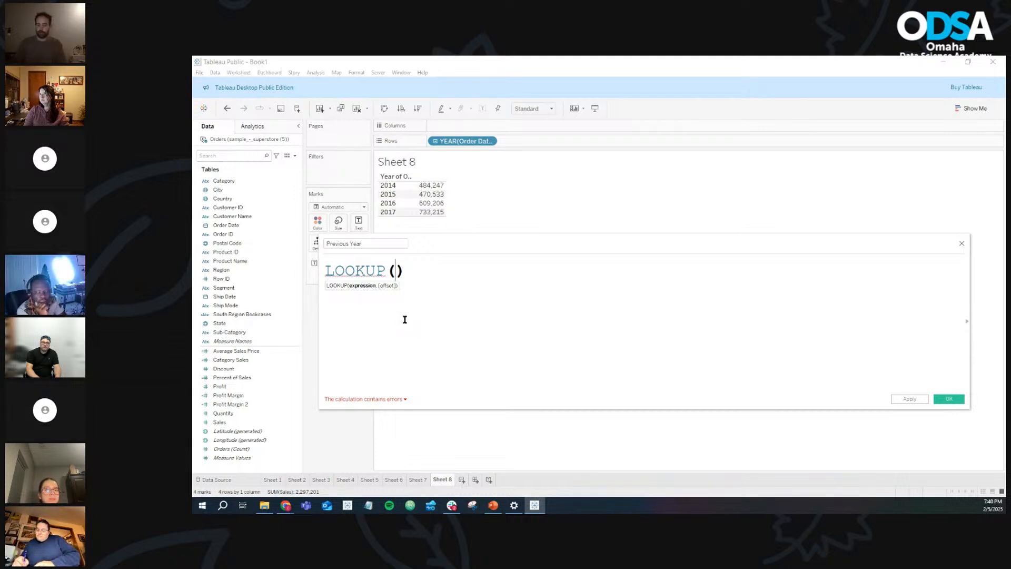
Step: Move the calculation editor clear of the yearly sales table and enter SUM([Sales]) as the LOOKUP expression, followed by a comma
left_click_drag(422, 247, 514, 233)
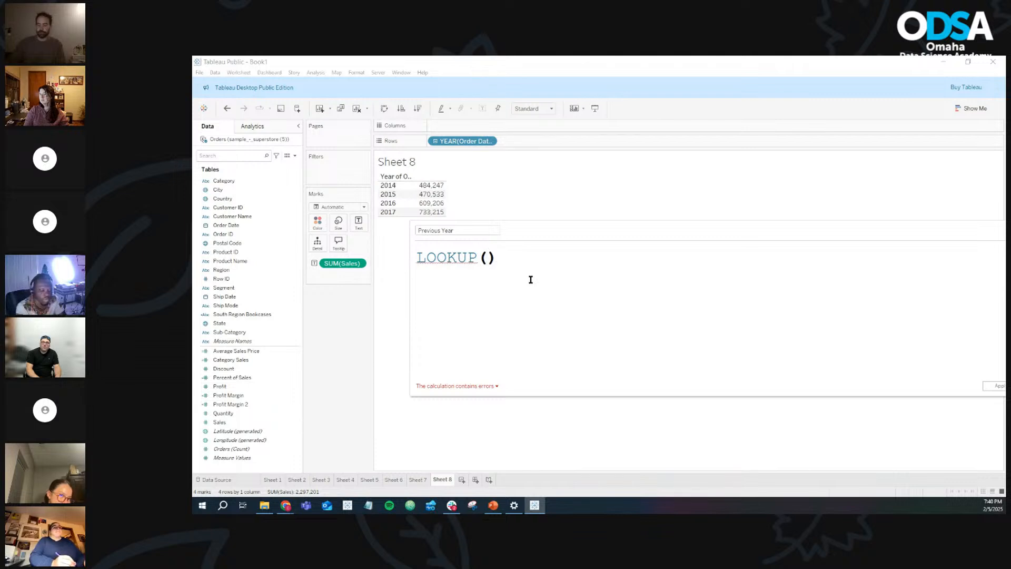
type("SUM(")
type("sal")
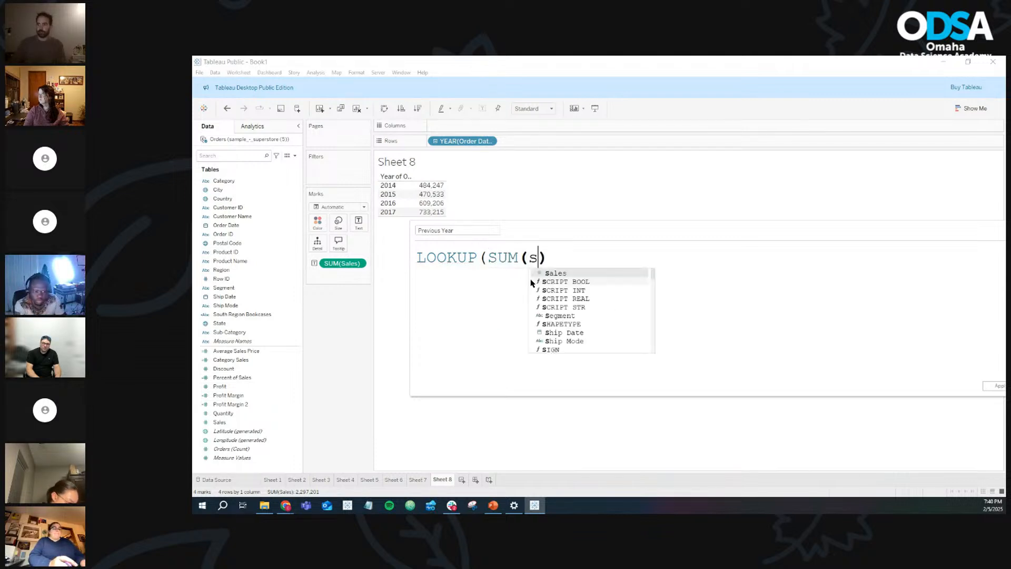
key("Return")
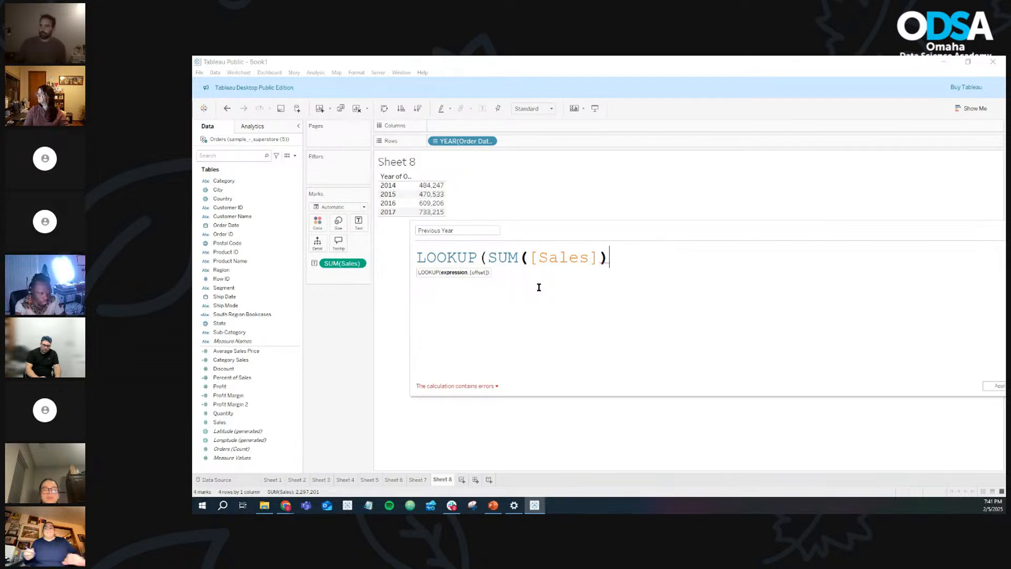
type(",")
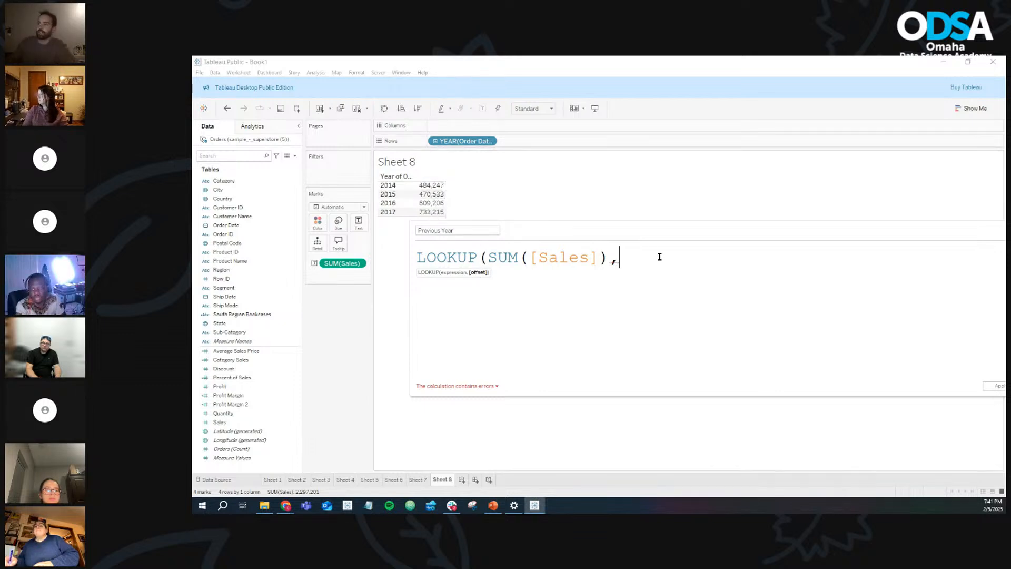
Step: Try the LOOKUP offsets -1, 1, -2, 2 and 100 against the yearly rows, clearing each one again
type("-1")
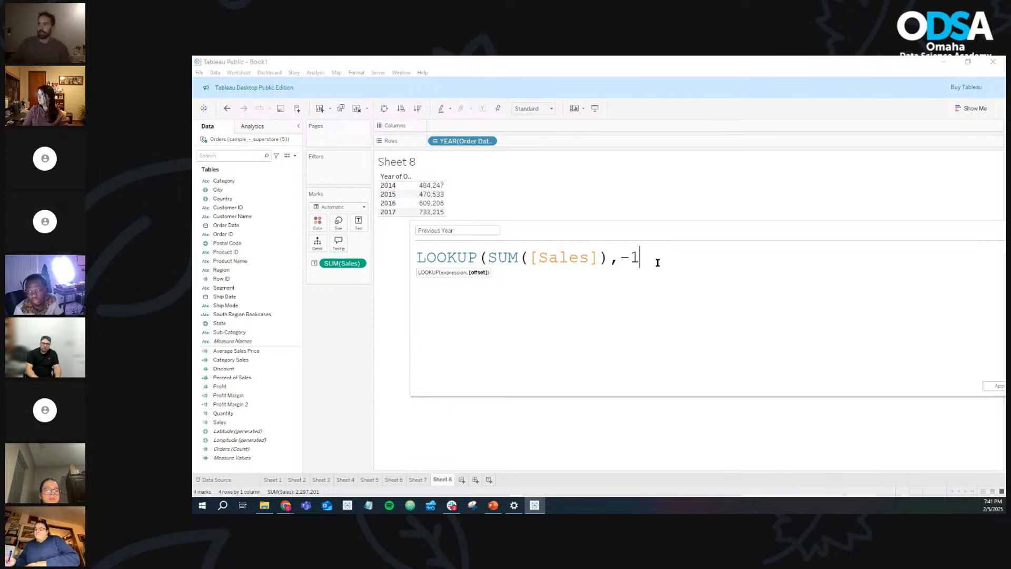
mouse_move(437, 187)
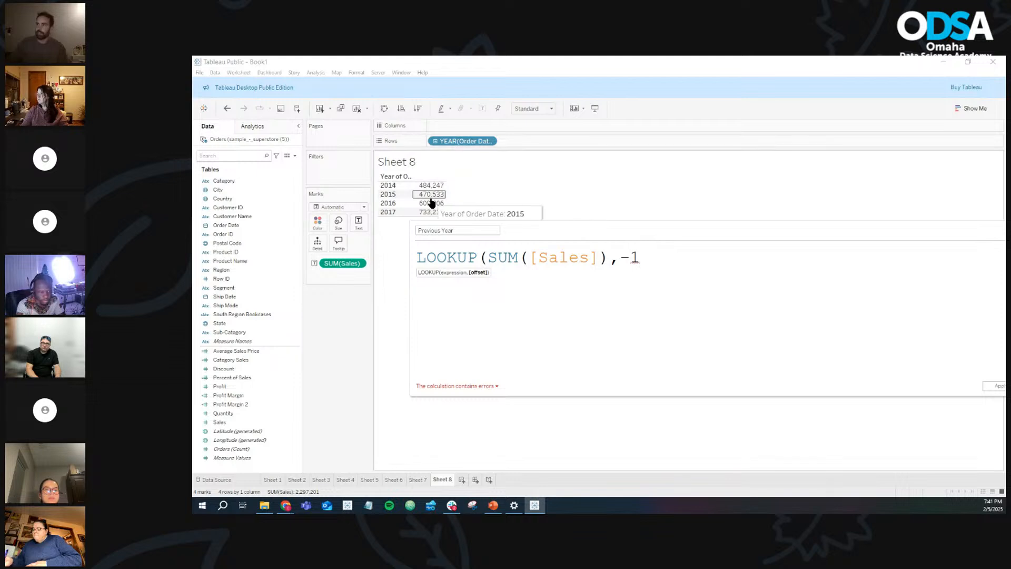
key("BackSpace")
key("BackSpace")
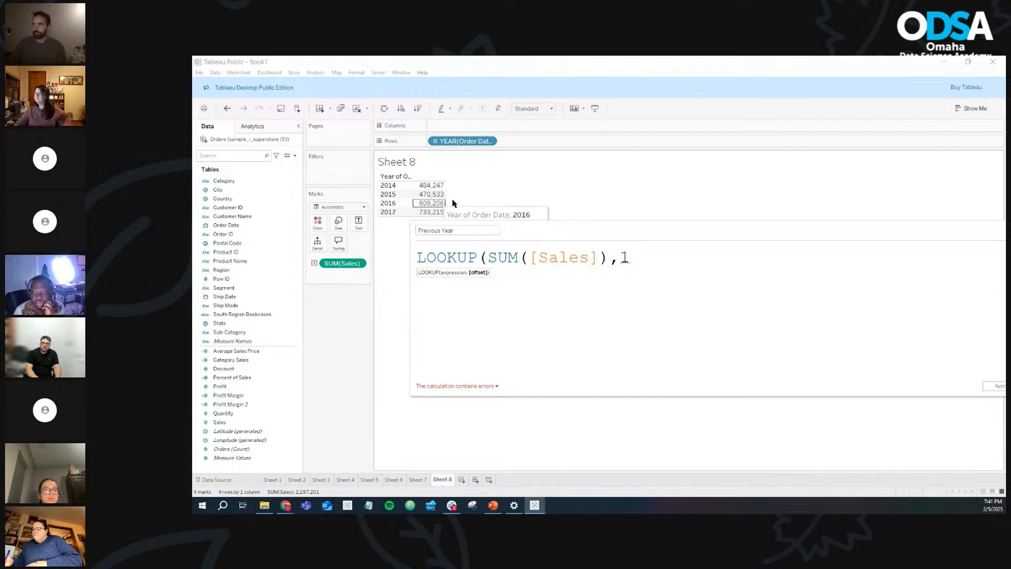
key("BackSpace")
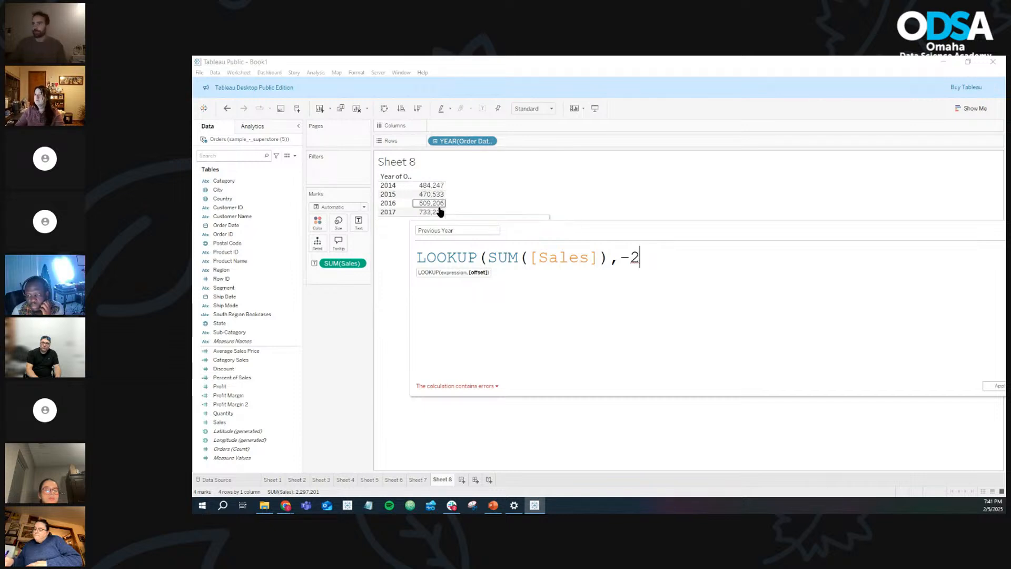
key("BackSpace")
key("BackSpace")
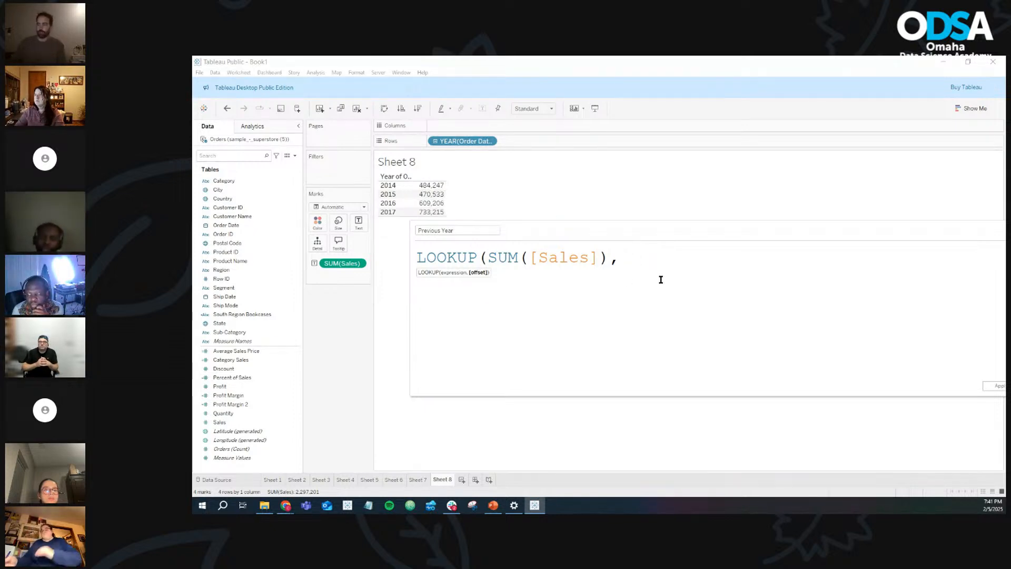
type("2")
key("BackSpace")
type("100")
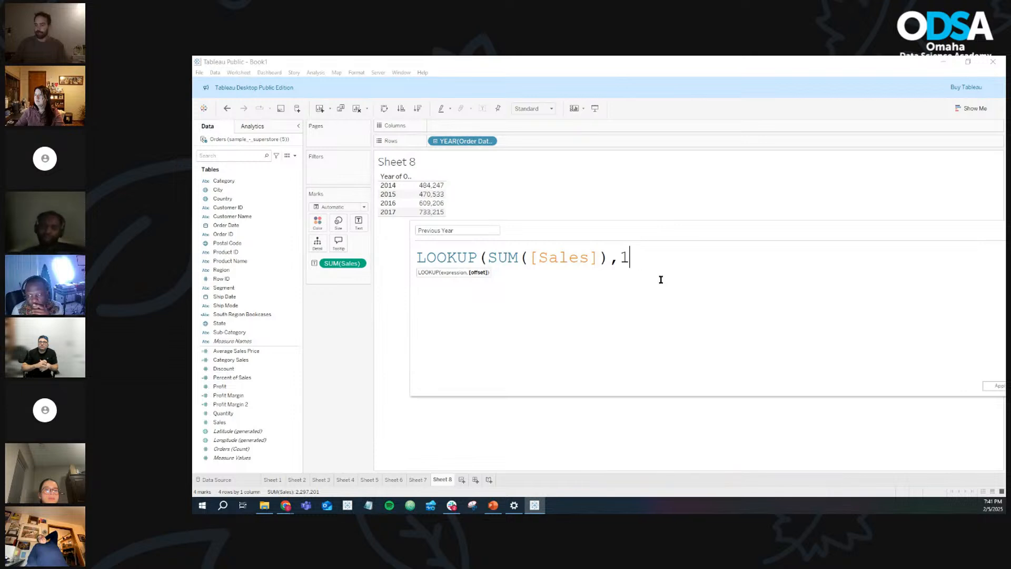
key("BackSpace")
key("BackSpace")
key("BackSpace")
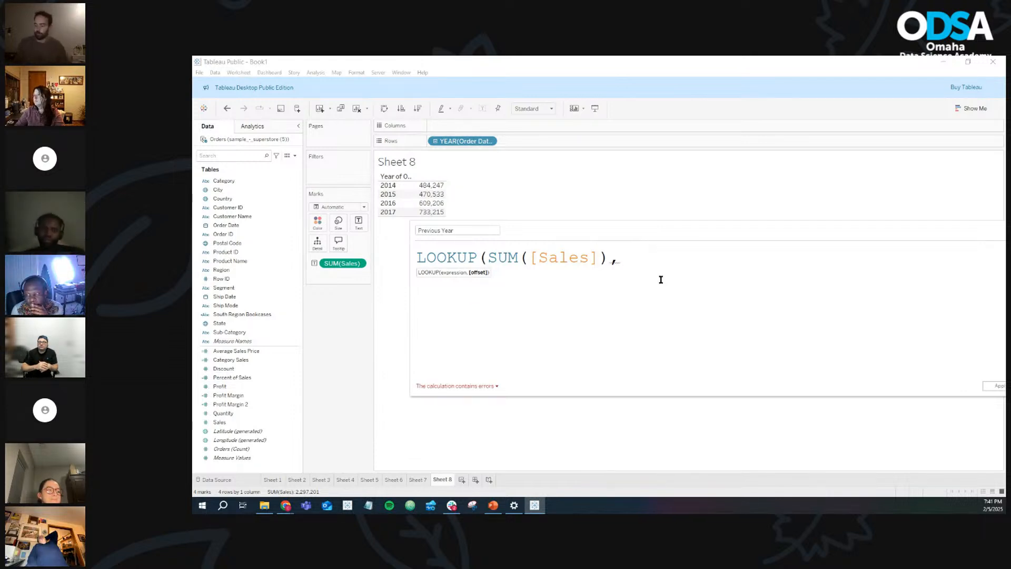
Step: Complete the Previous Year formula with an offset of -1 so it reads LOOKUP(SUM([Sales]),-1)
type("-1")
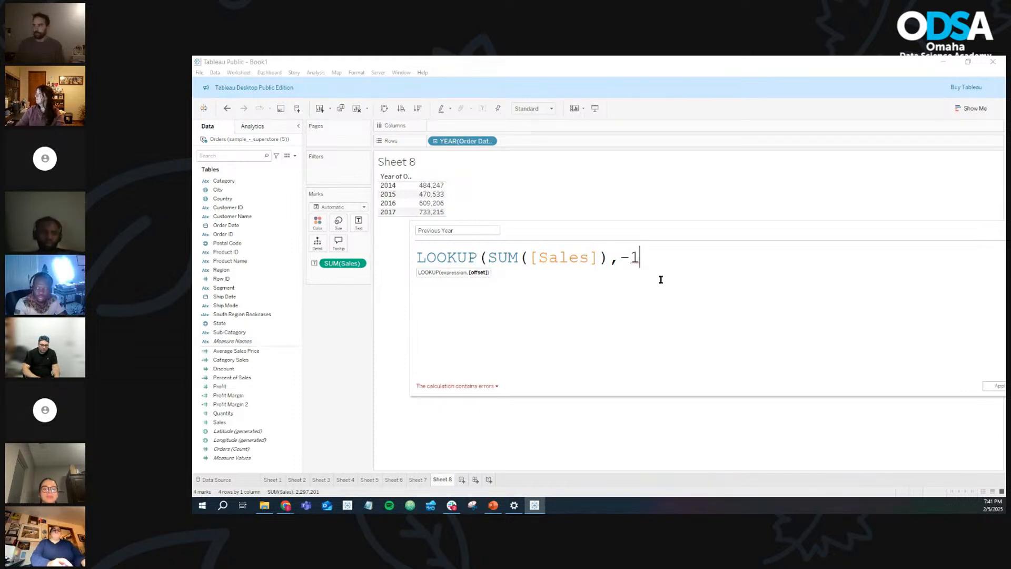
type(")")
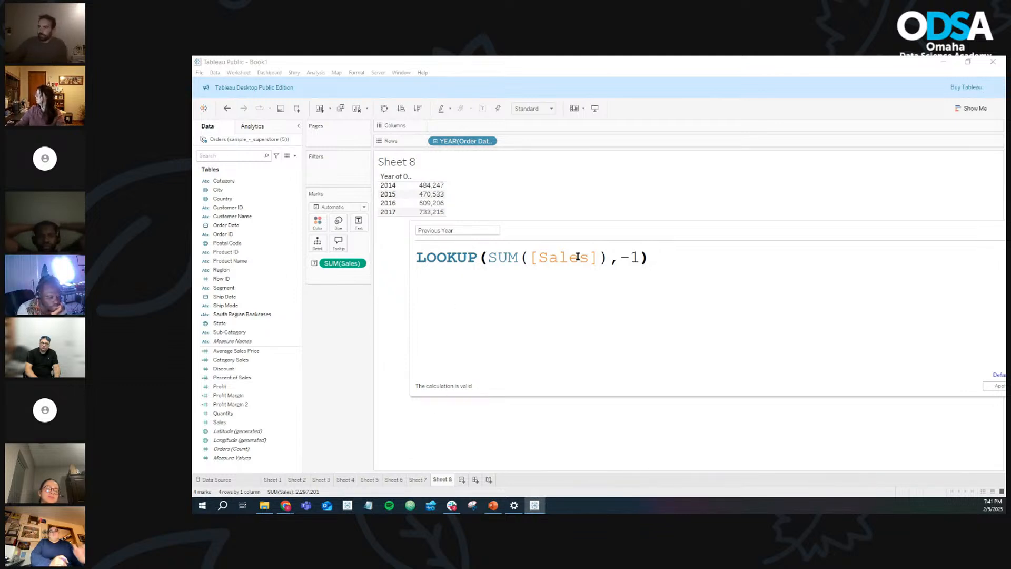
Step: Examine the parts of the Previous Year formula, its SUM([Sales]) expression and -1 offset, with the whole calculation editor in view
double_click(449, 259)
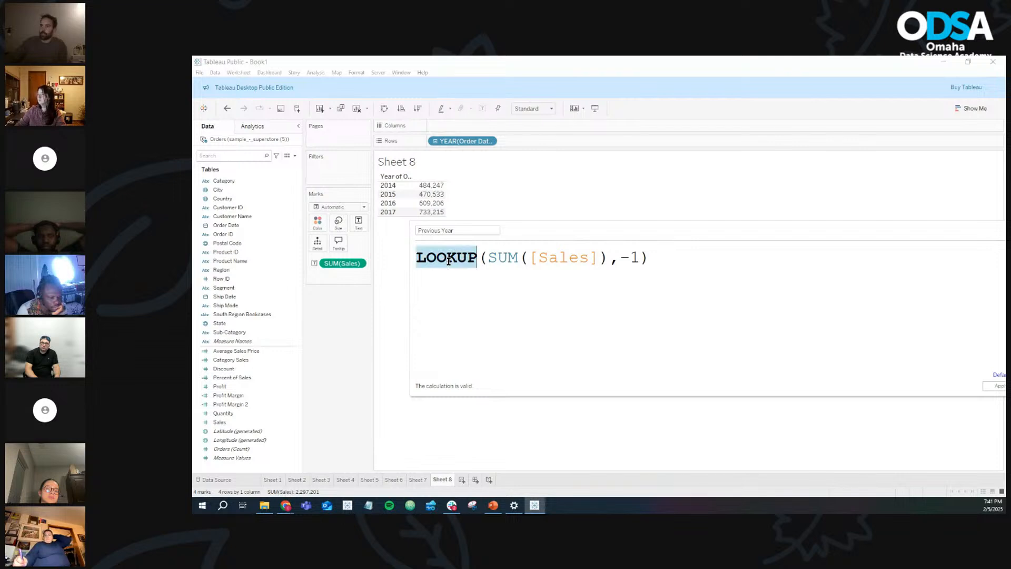
left_click_drag(489, 258, 639, 259)
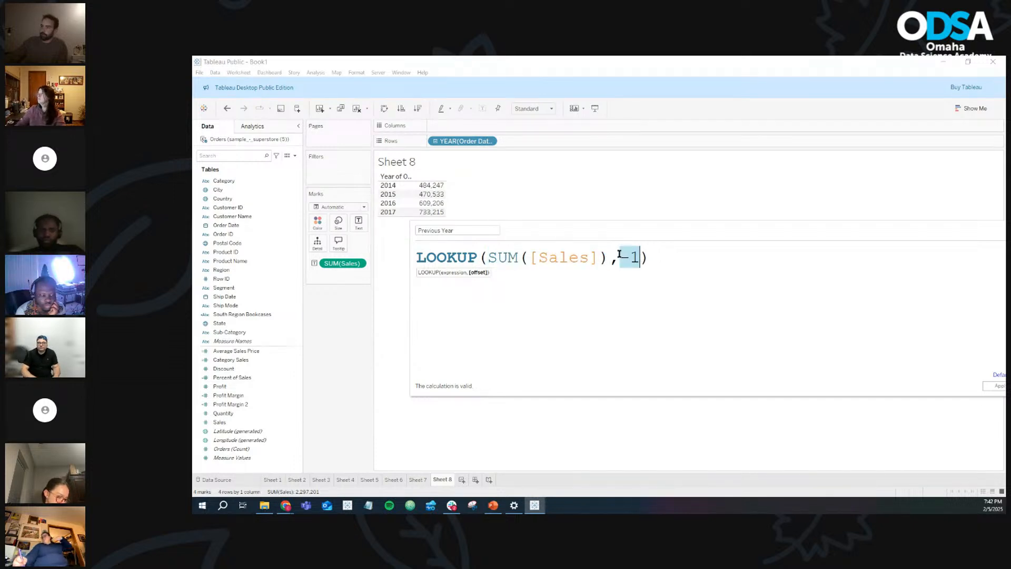
left_click_drag(602, 228, 544, 208)
left_click(593, 237)
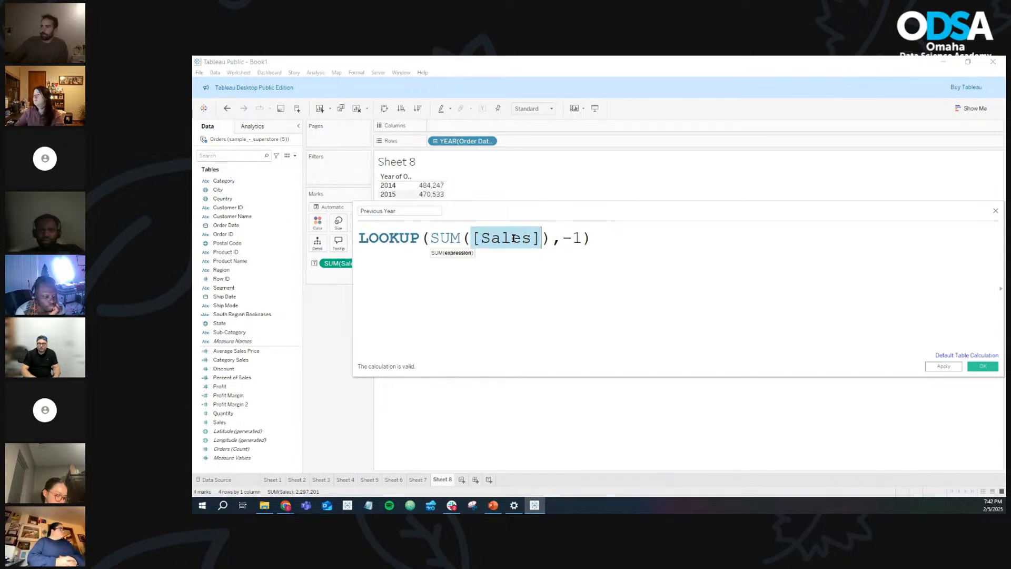
left_click(429, 240)
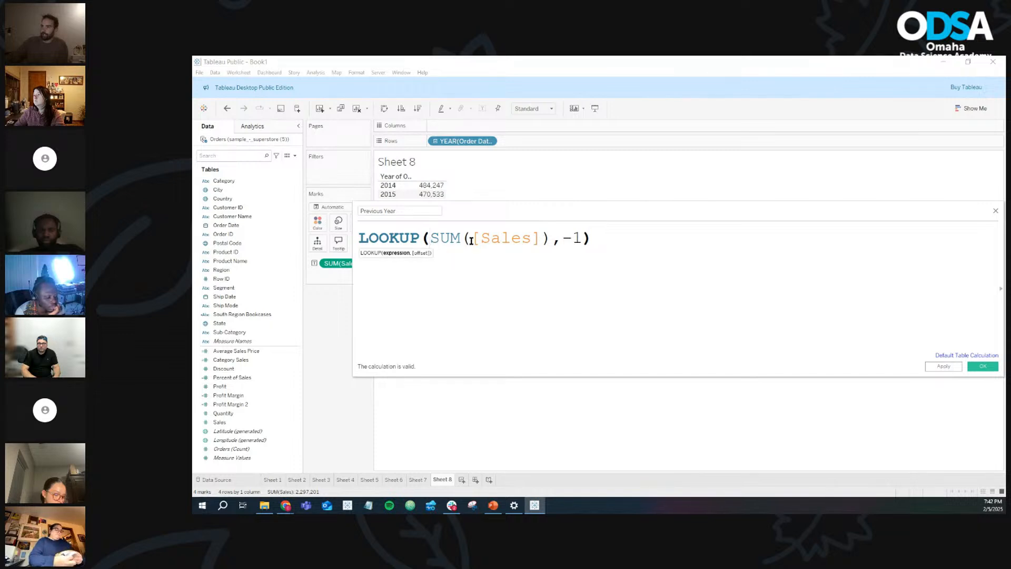
left_click(548, 240)
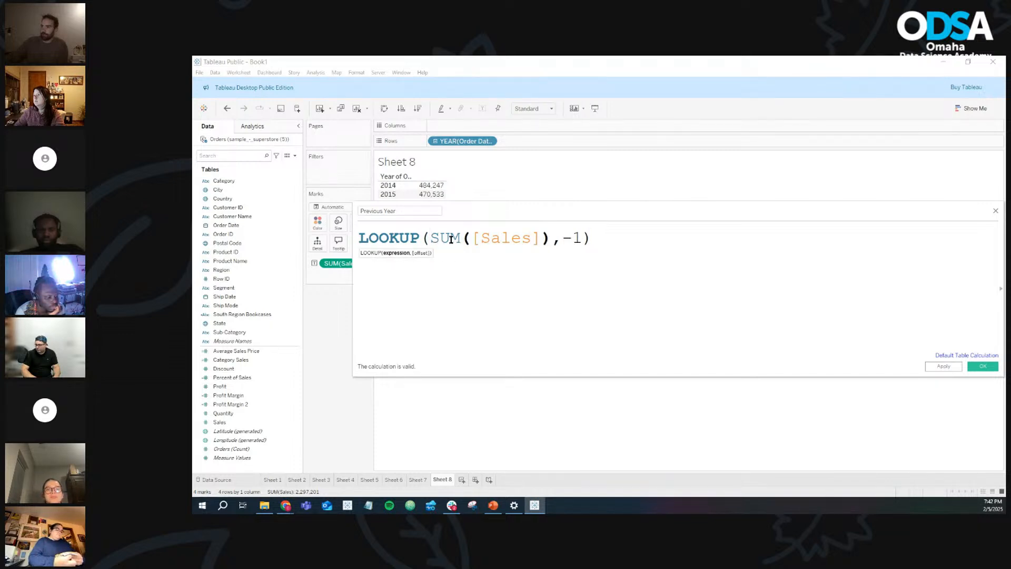
left_click_drag(470, 238, 543, 238)
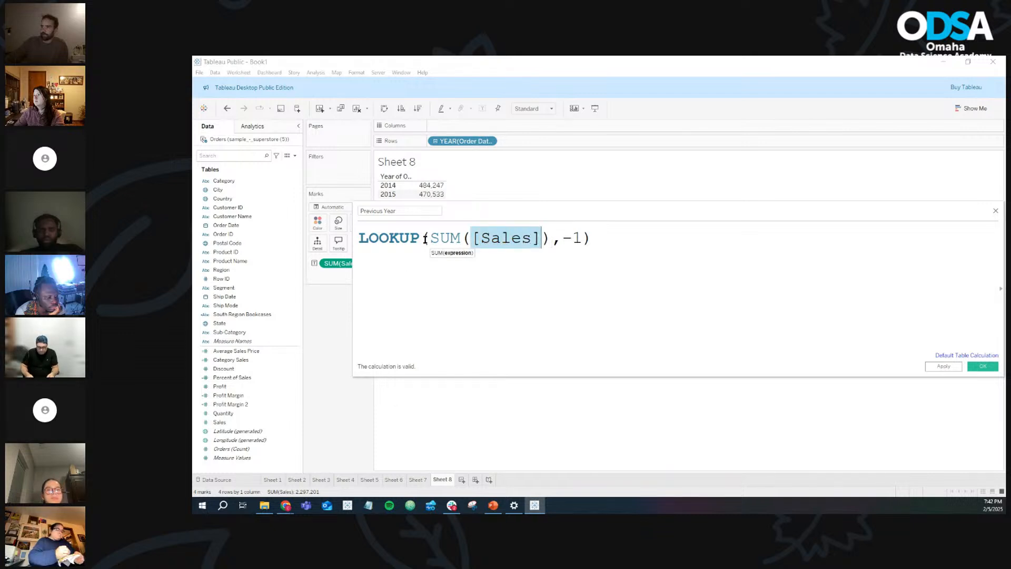
left_click_drag(424, 239, 592, 241)
left_click(626, 243)
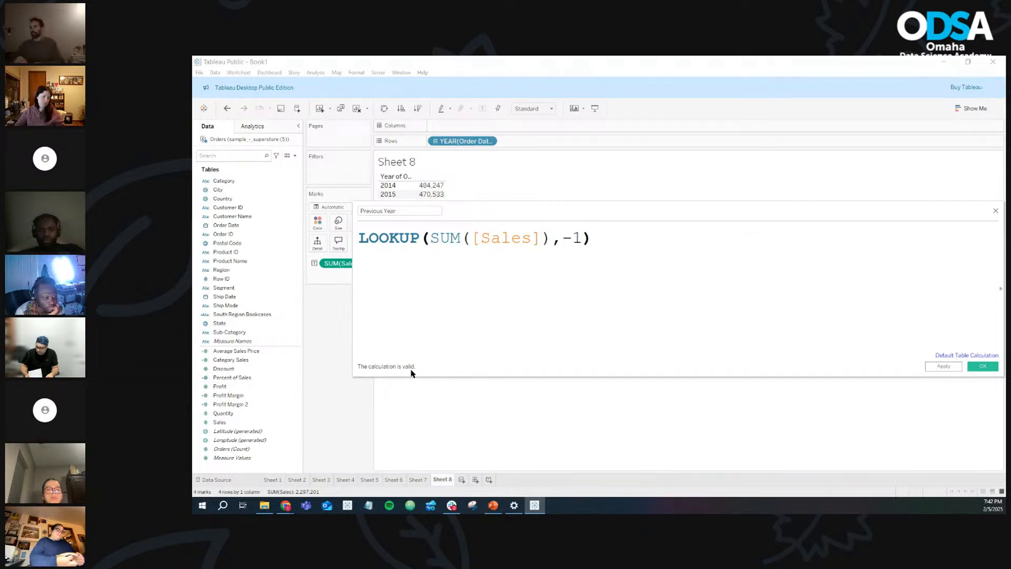
Step: Save the Previous Year calculation, add it to the yearly sales view as text, and lay both measures out as a text table
left_click(977, 368)
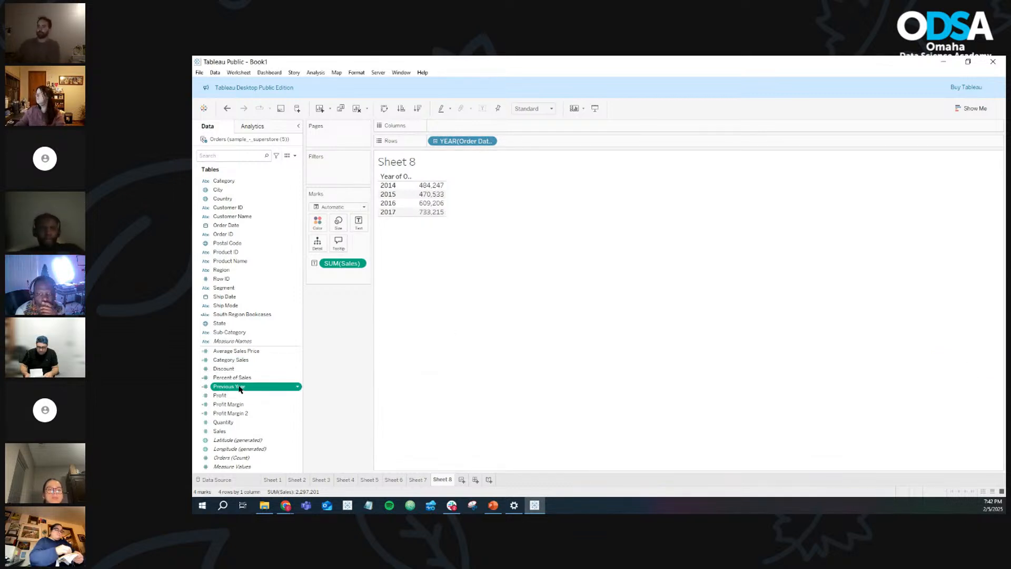
left_click_drag(239, 390, 362, 230)
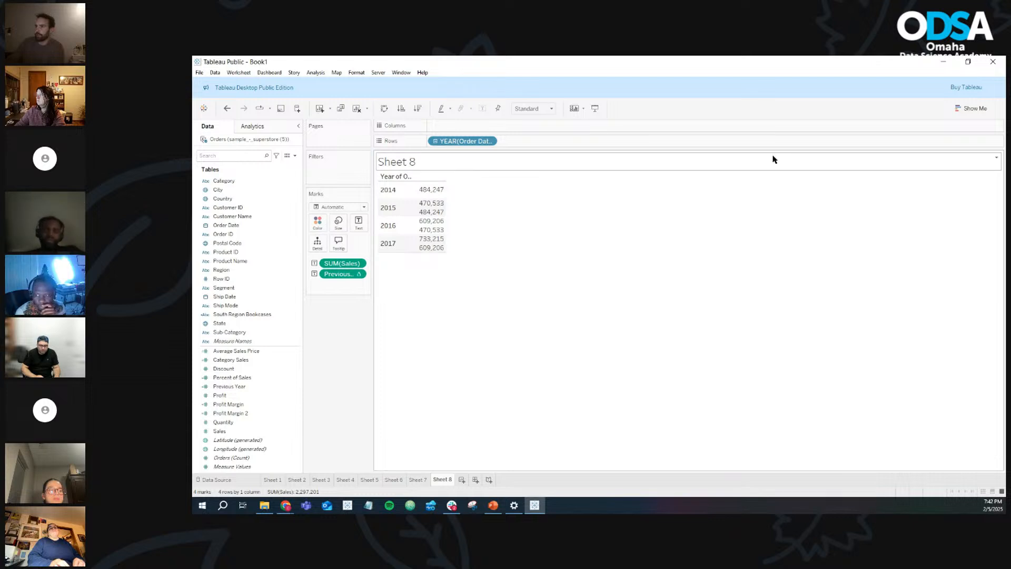
left_click(970, 108)
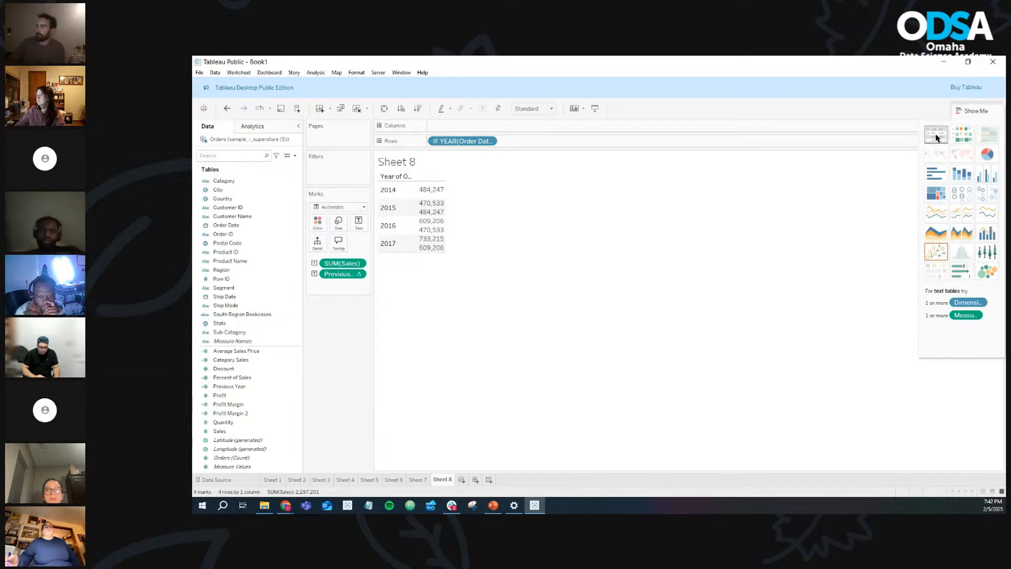
left_click(935, 135)
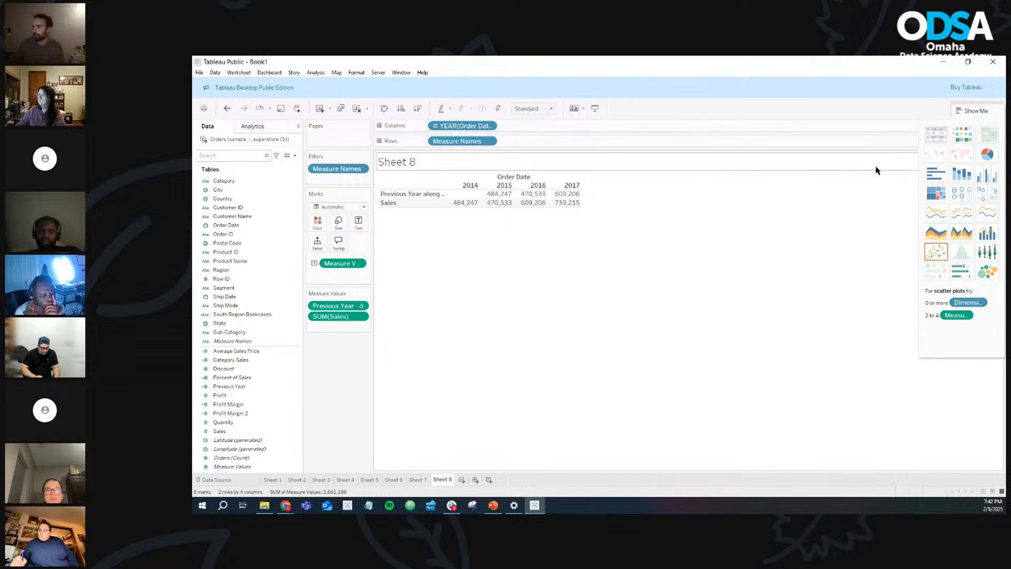
Step: Swap the table's rows and columns so the years run down the rows, and place Sales before Previous Year
left_click(385, 109)
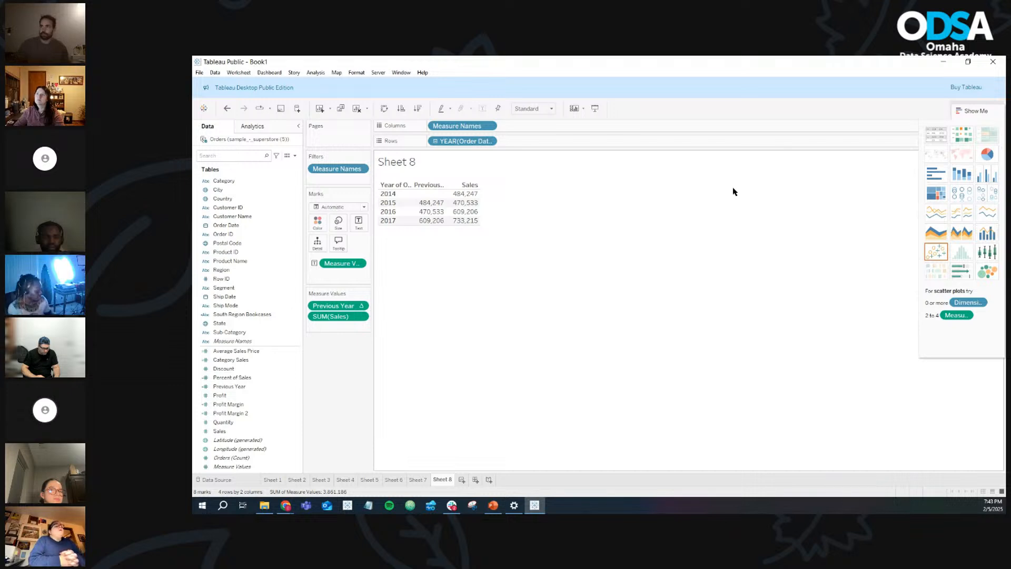
left_click(385, 109)
left_click(387, 112)
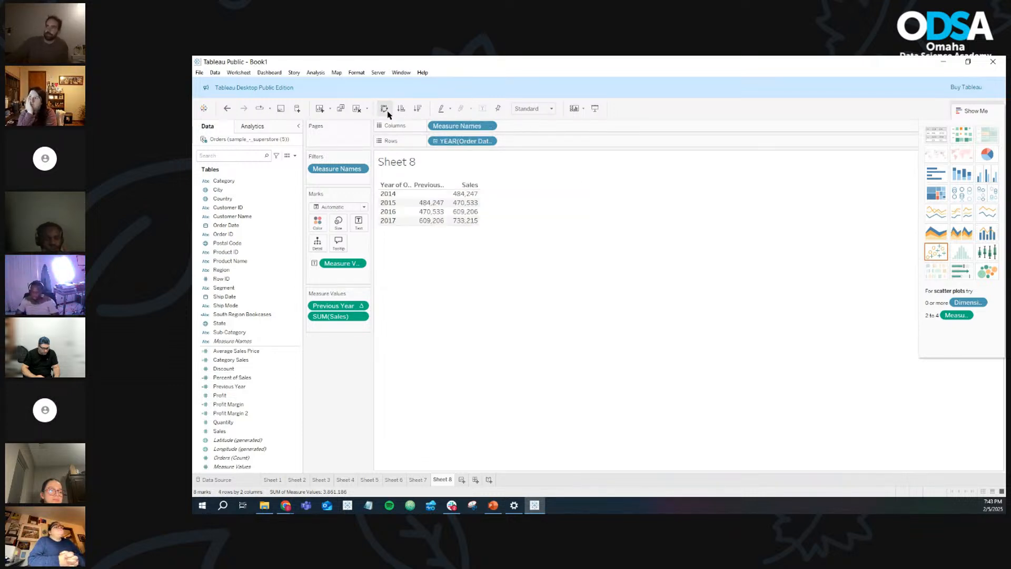
left_click(385, 109)
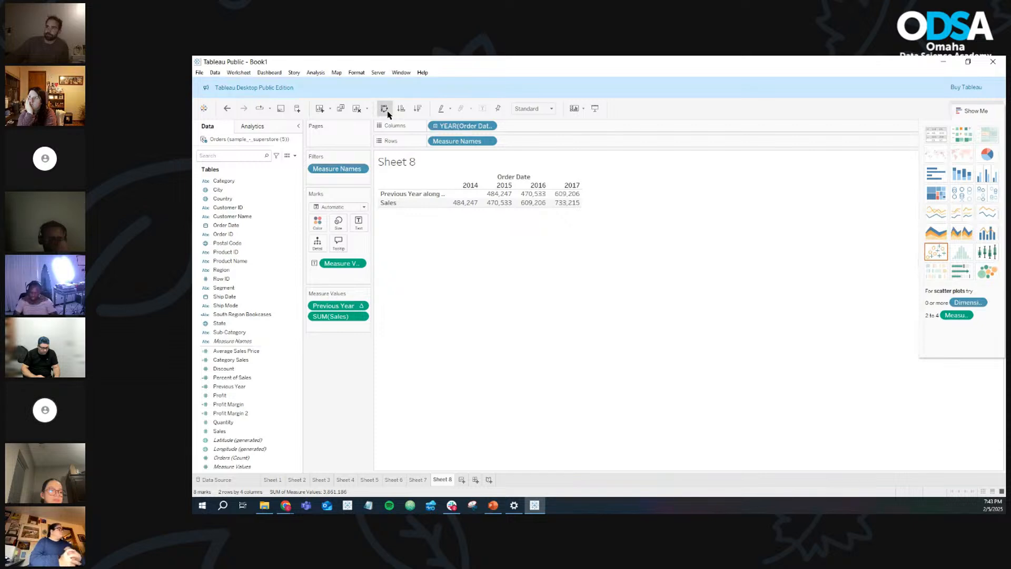
left_click(385, 109)
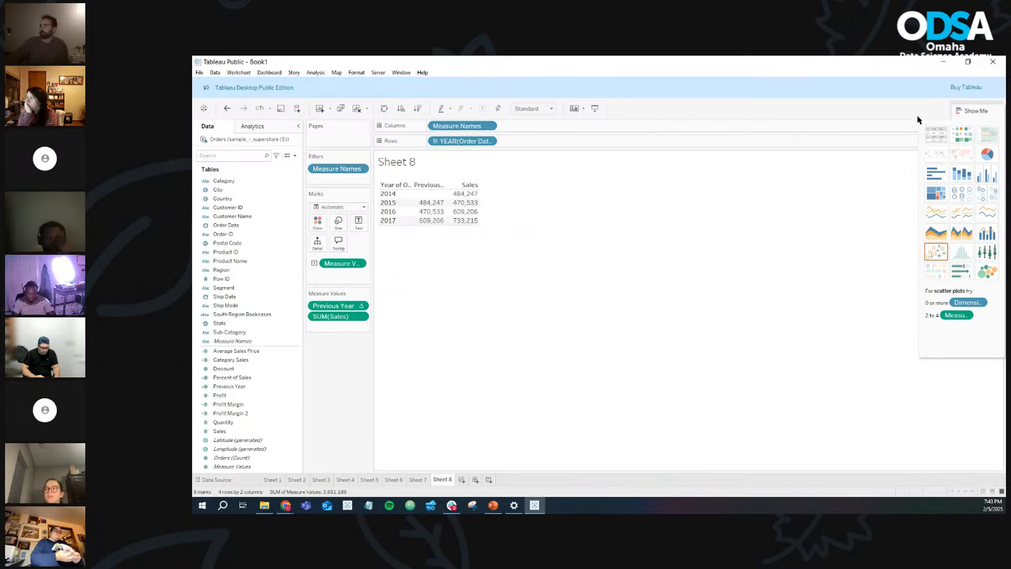
left_click(972, 110)
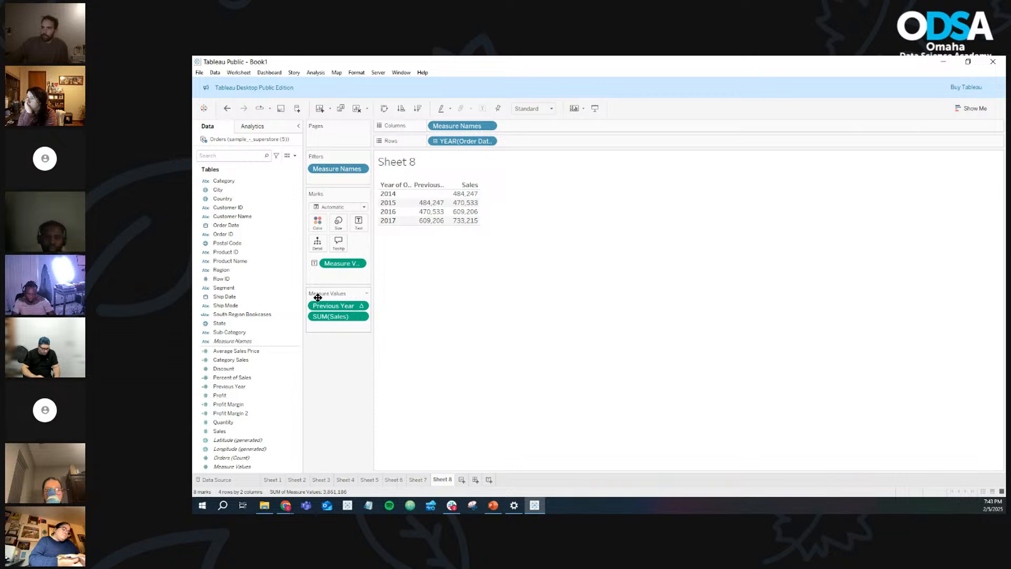
left_click_drag(334, 308, 333, 324)
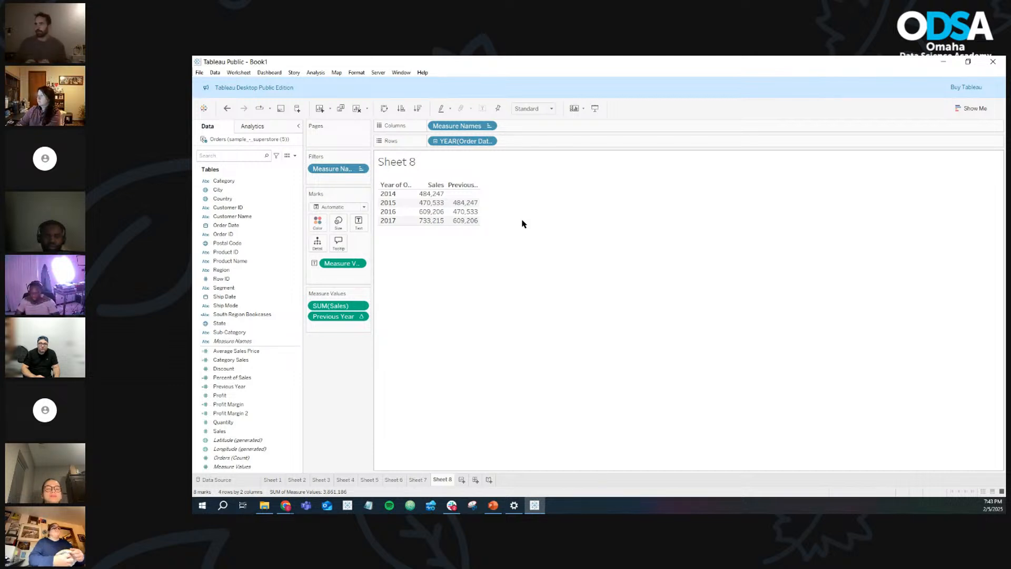
Step: Compare the 2014 Sales value with the Previous Year value in the 2015 row
left_click(392, 196)
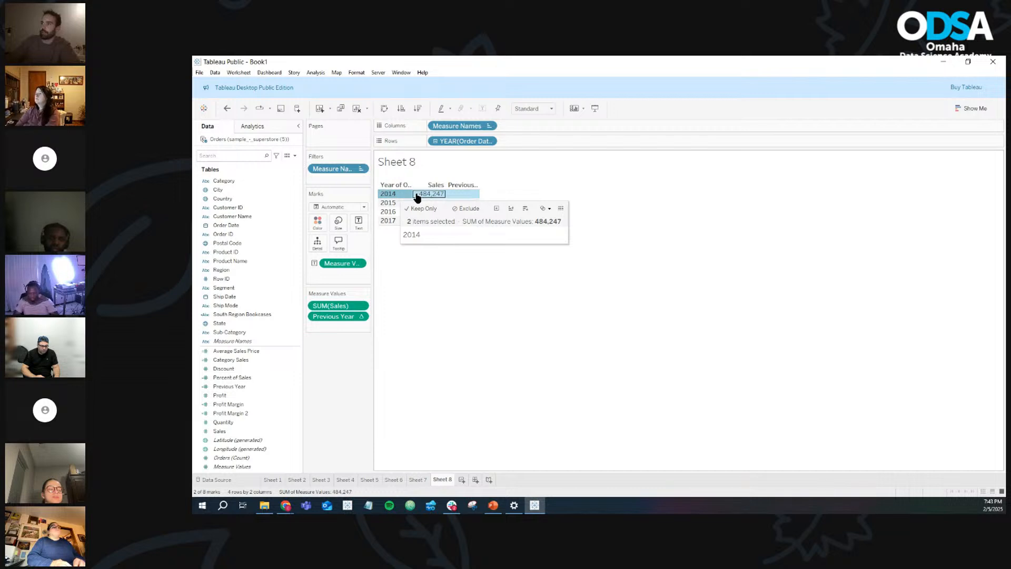
left_click(544, 181)
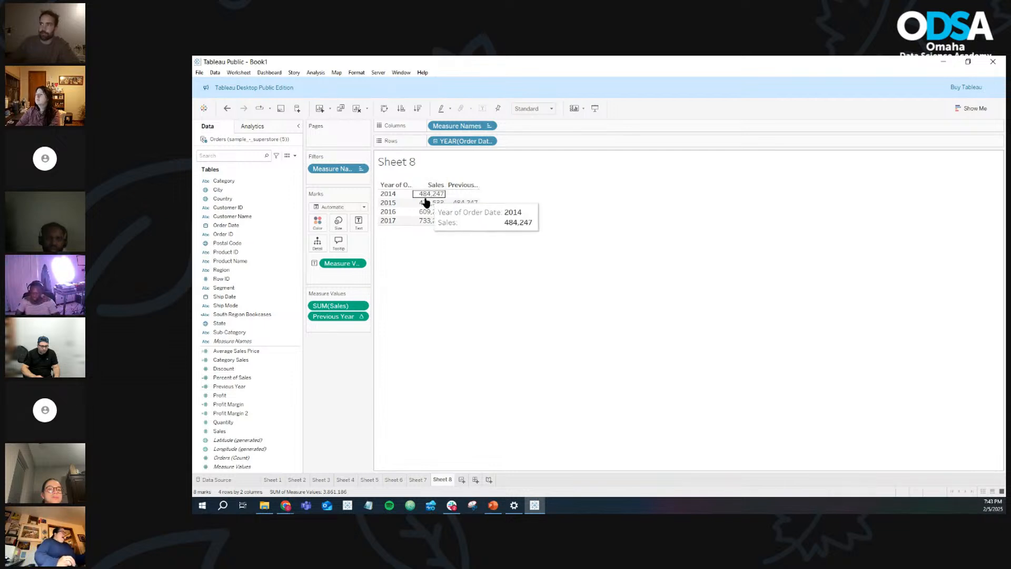
left_click(389, 205)
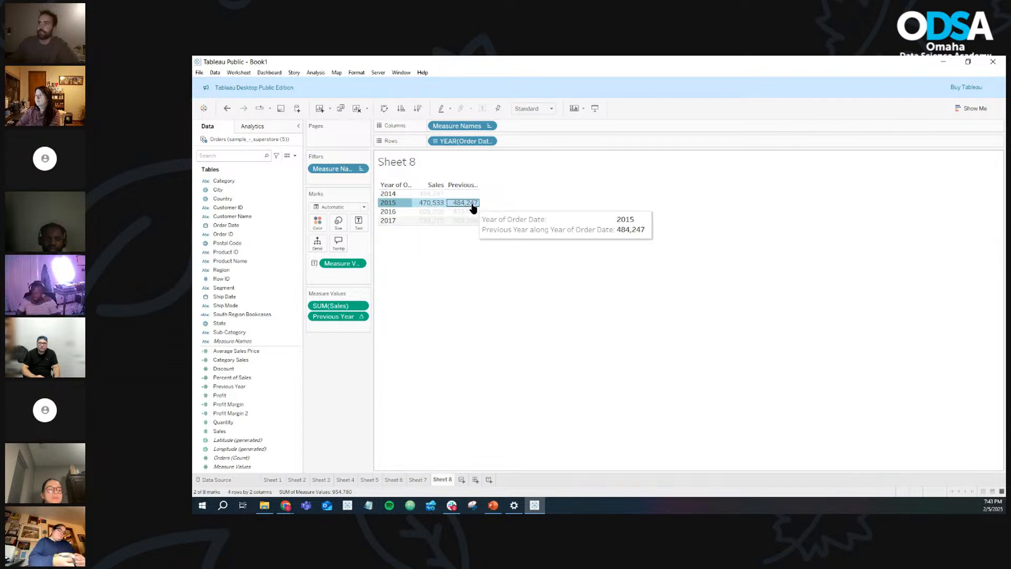
left_click(551, 203)
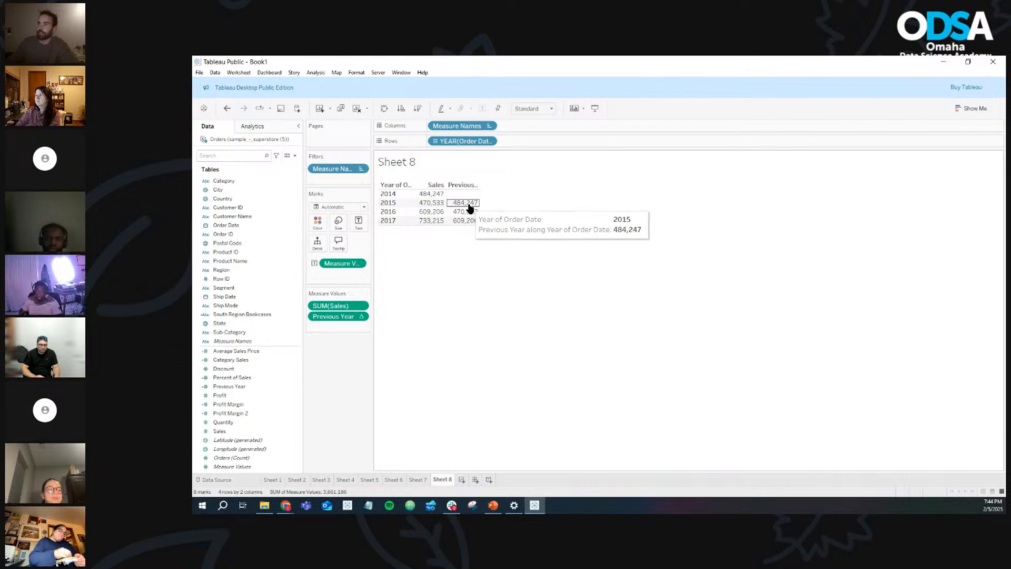
left_click(466, 206)
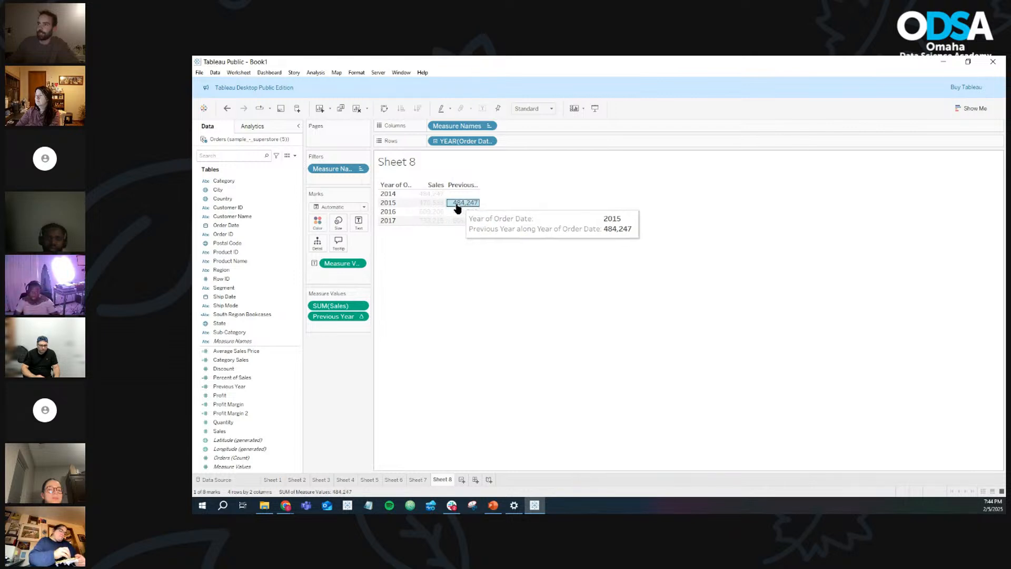
left_click(388, 204)
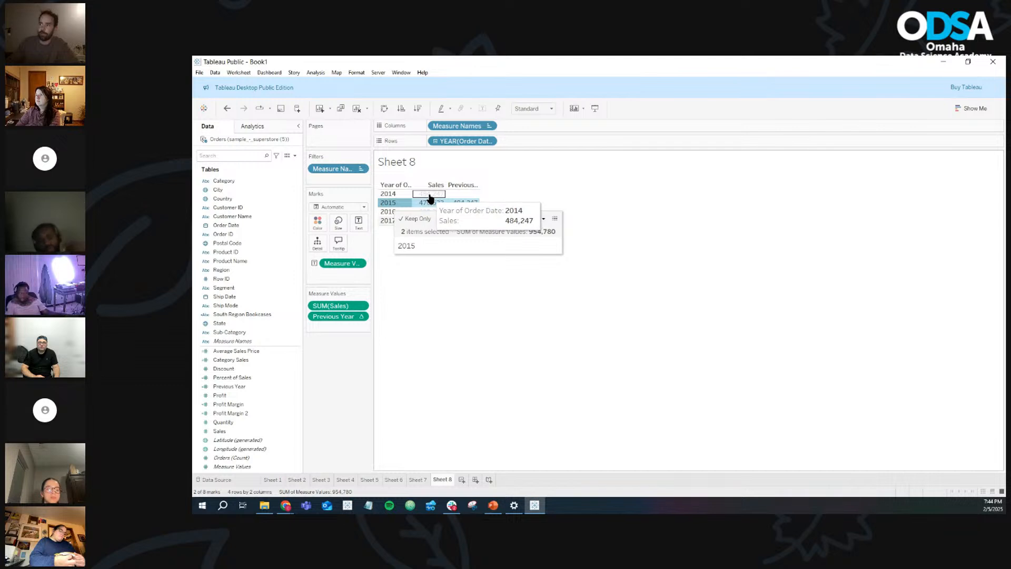
left_click(525, 194)
Step: Check the 2016 row's Previous Year value against 2015 Sales, and inspect the 2016 Sales value
left_click(388, 211)
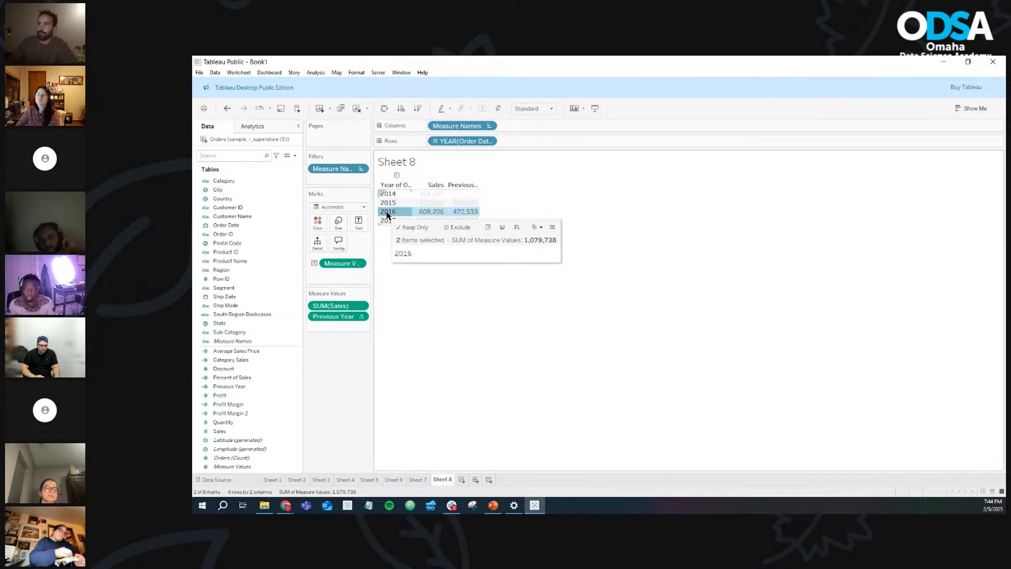
left_click(523, 214)
left_click(432, 203)
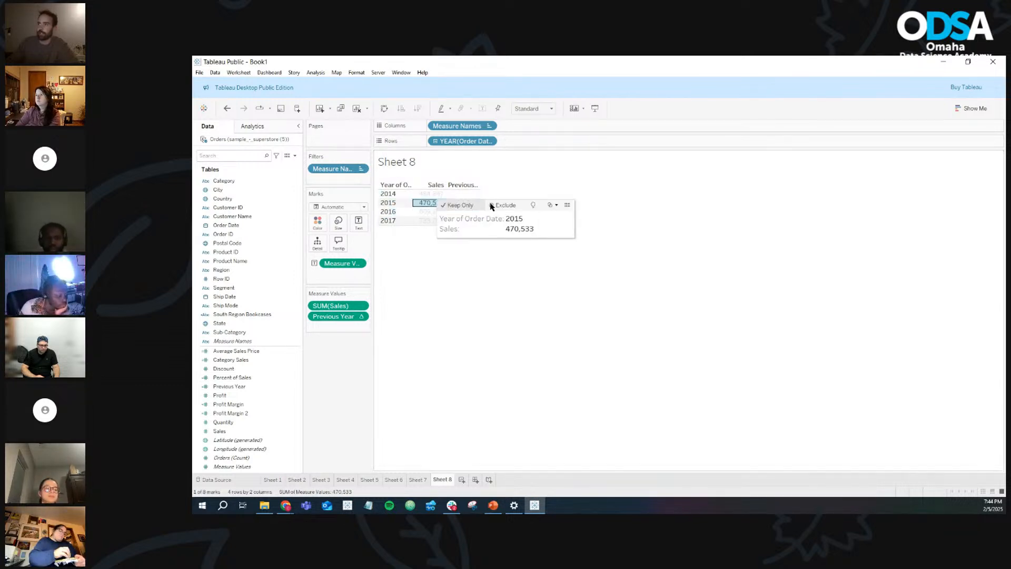
left_click(611, 227)
left_click(431, 212)
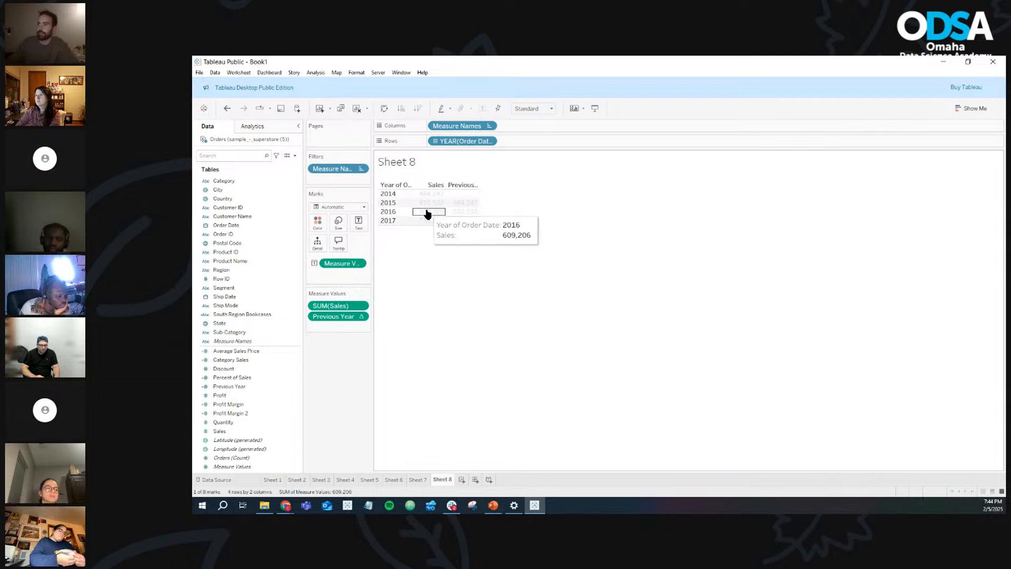
left_click(590, 206)
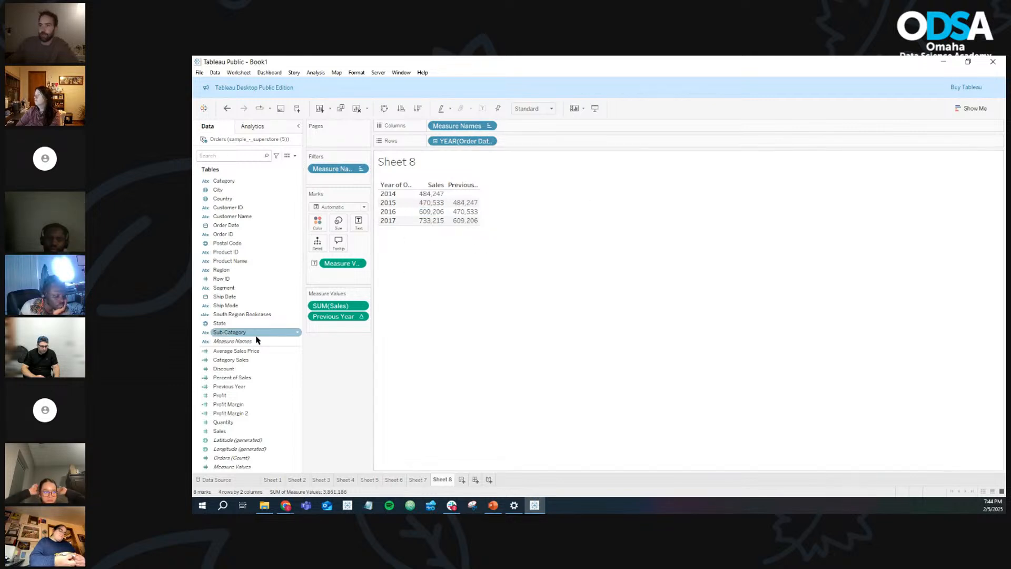
Step: Edit the Previous Year calculation so its LOOKUP offset is -2 and save it to update the table
right_click(299, 379)
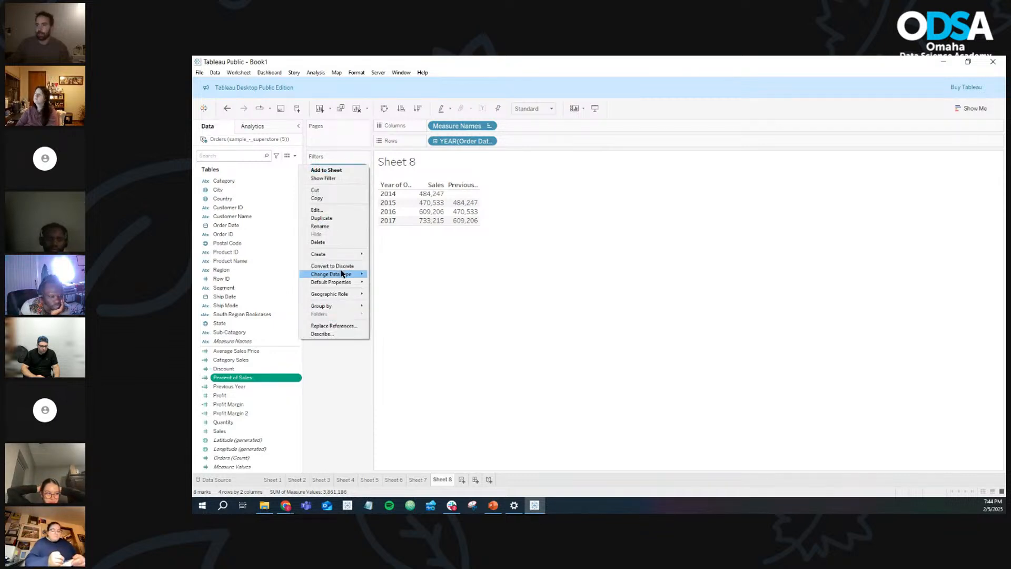
left_click(336, 391)
left_click(297, 386)
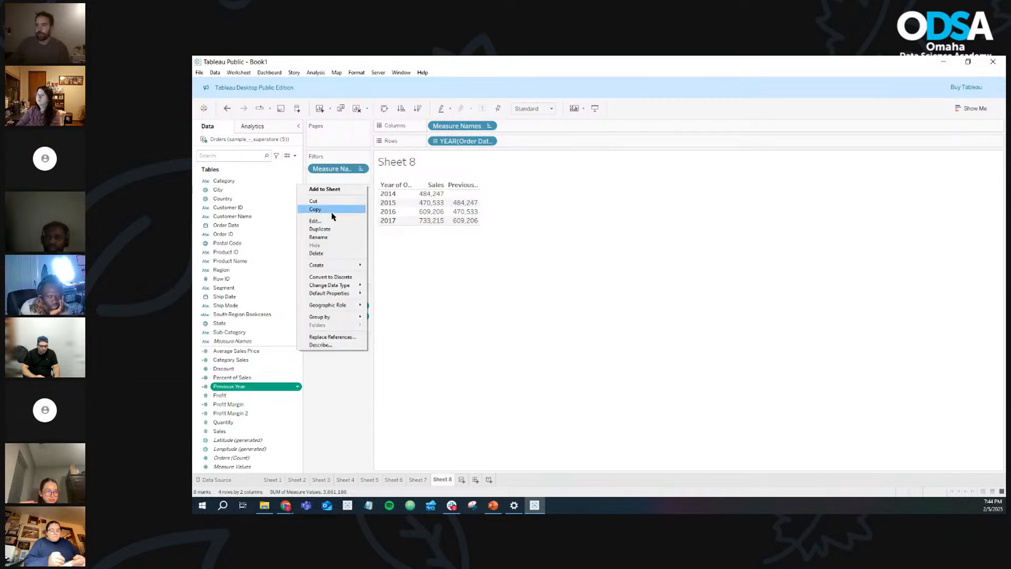
left_click(332, 221)
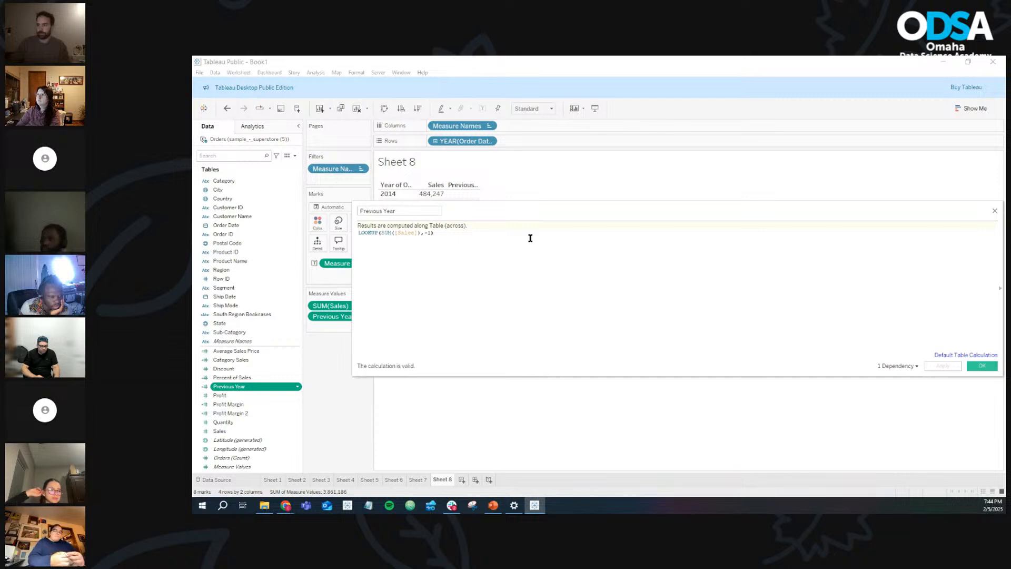
scroll(531, 238, "up", 2)
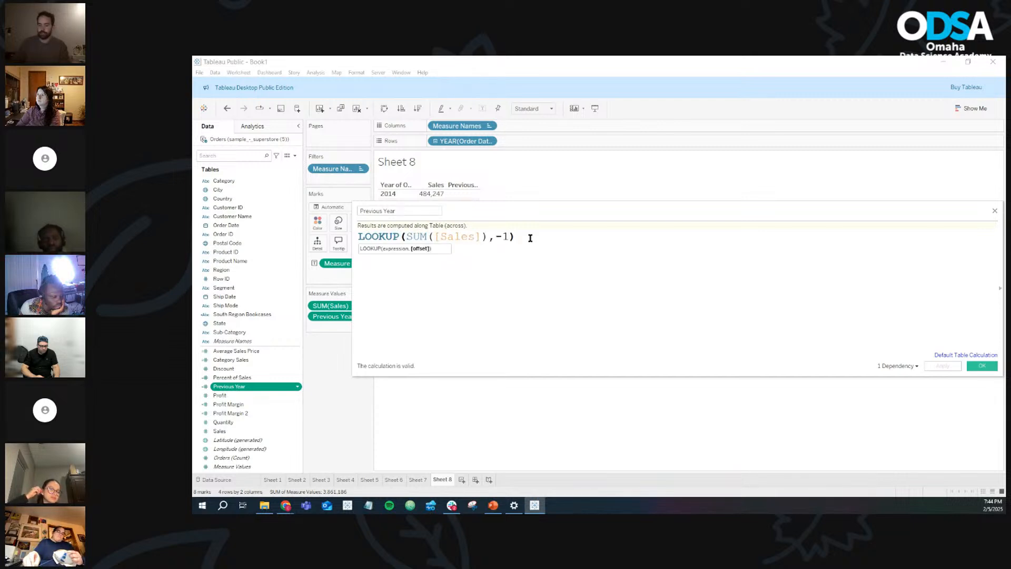
left_click(980, 366)
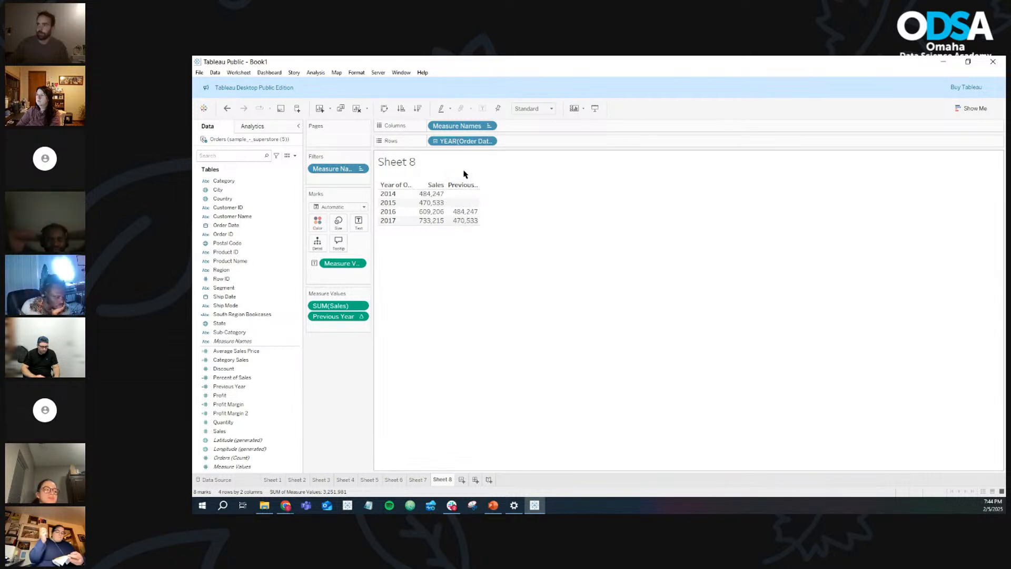
mouse_move(465, 213)
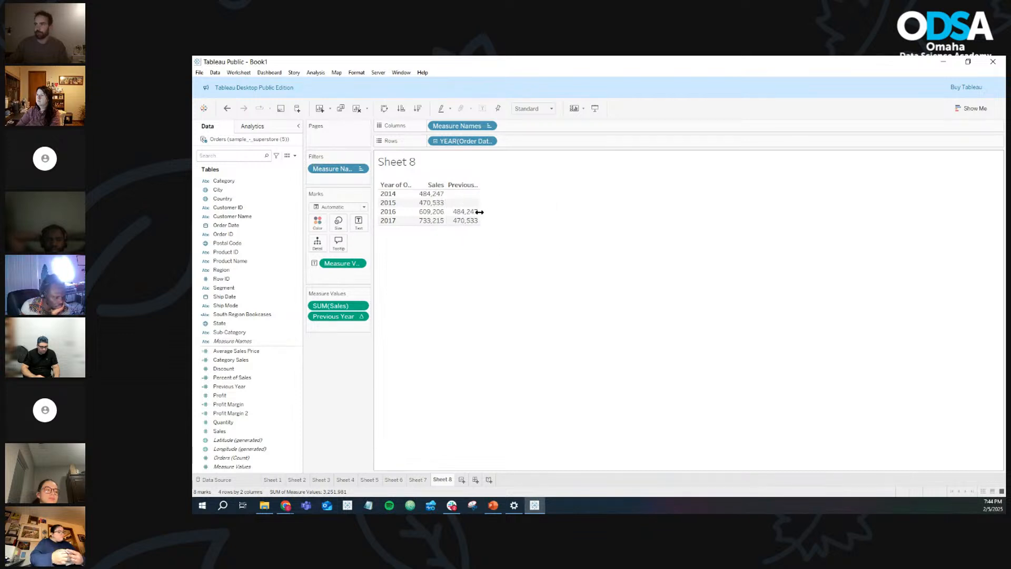
Step: Edit the Previous Year calculation so its LOOKUP offset is -1 and save it
left_click(298, 386)
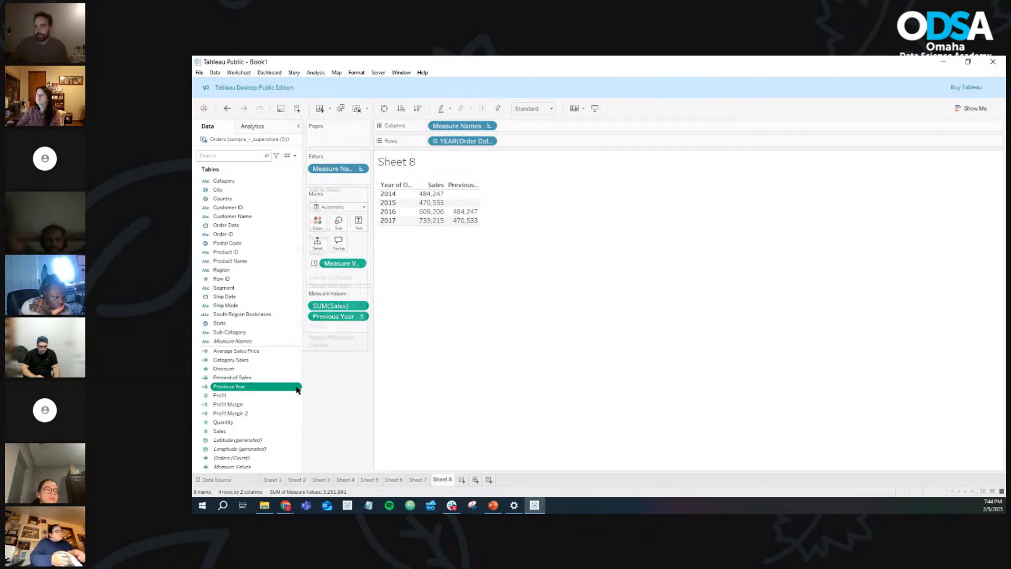
left_click(316, 228)
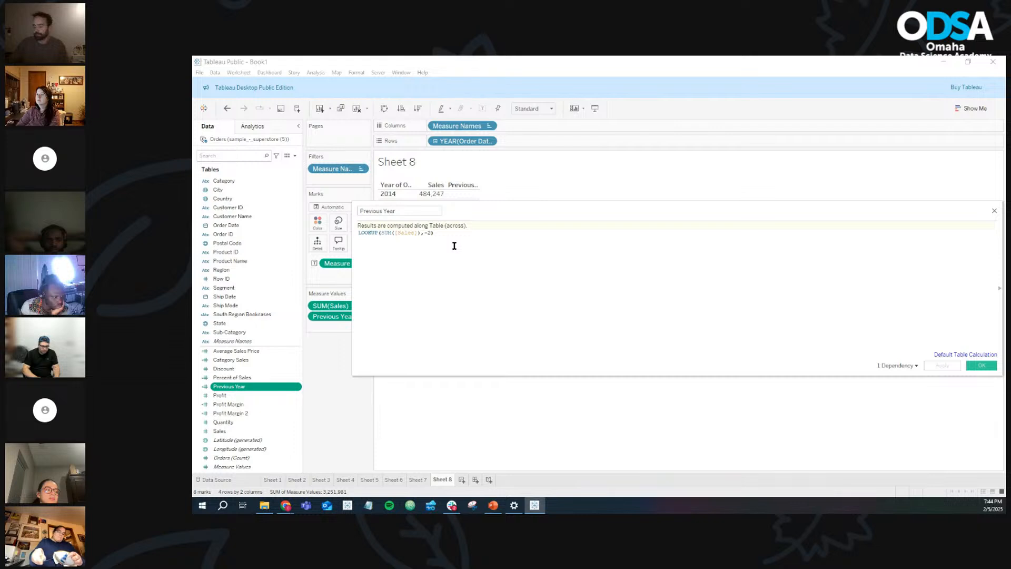
key("Left")
key("BackSpace")
type("1")
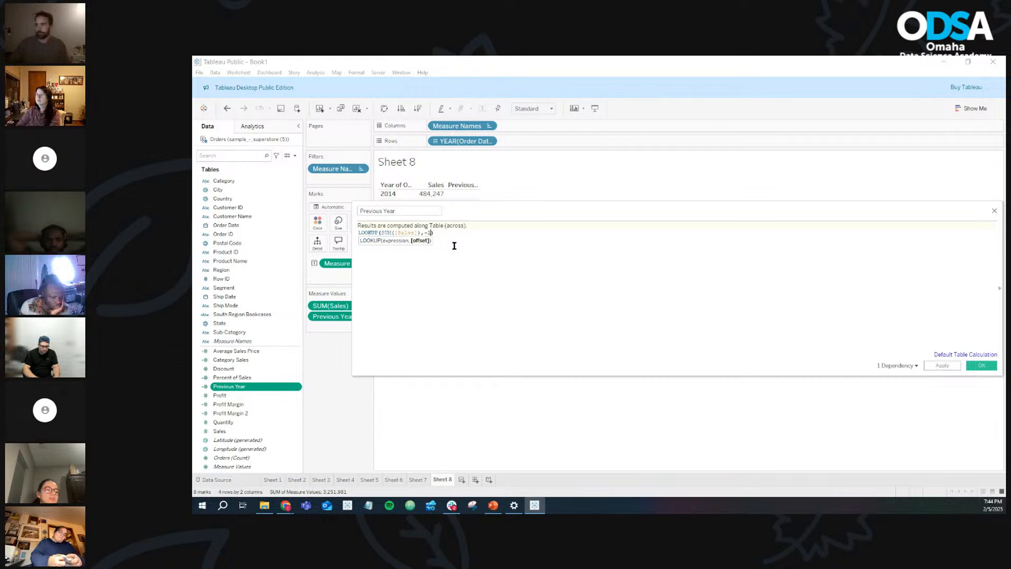
left_click(978, 367)
Step: Compare the 2016 row's Previous Year value with 2015 Sales, briefly highlighting the 2015 row
mouse_move(475, 213)
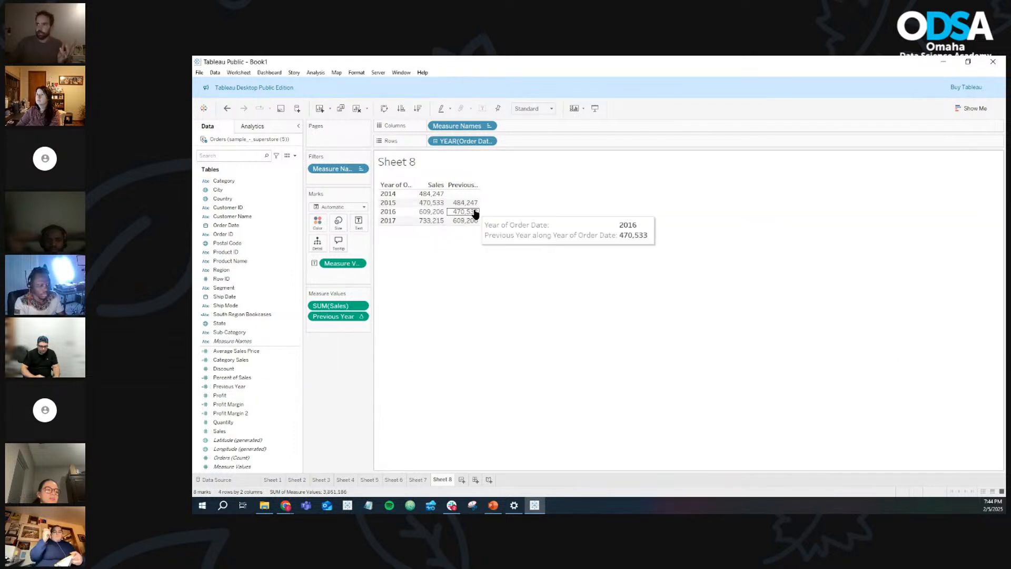
mouse_move(421, 200)
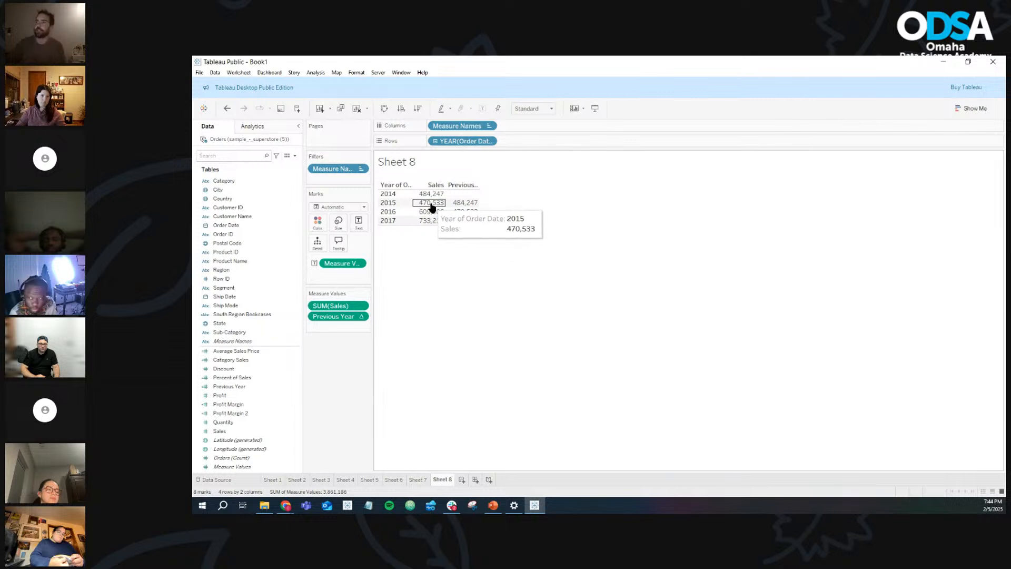
left_click(392, 207)
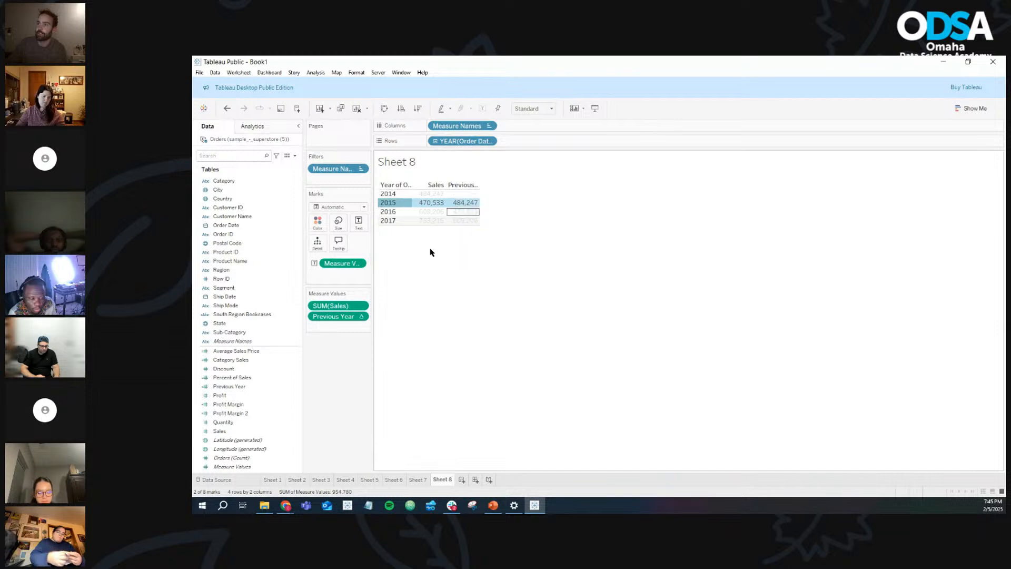
left_click(343, 378)
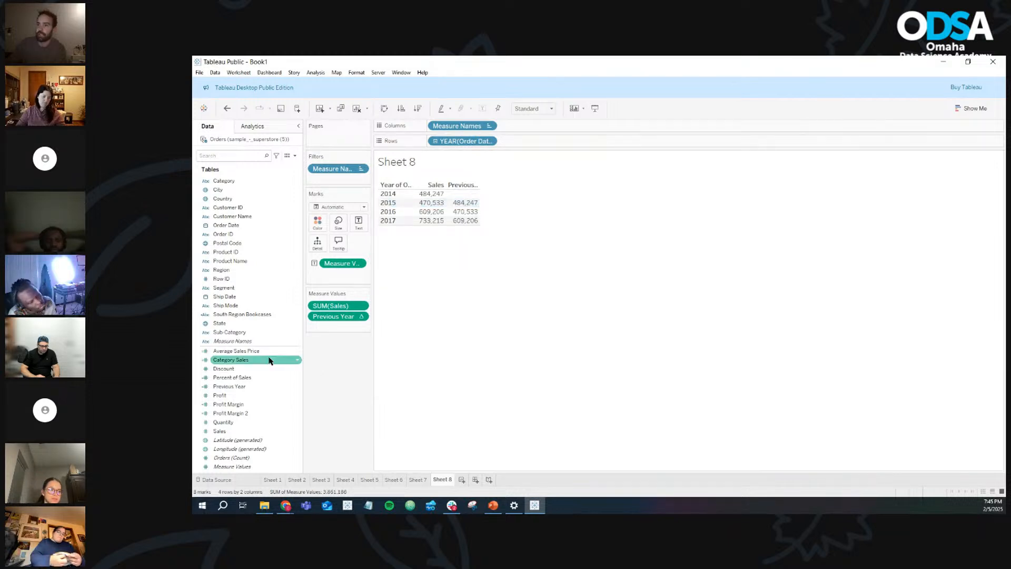
Step: Start a new calculated field named YoY Increase, with its editor moved clear of the table
left_click(296, 156)
left_click(249, 165)
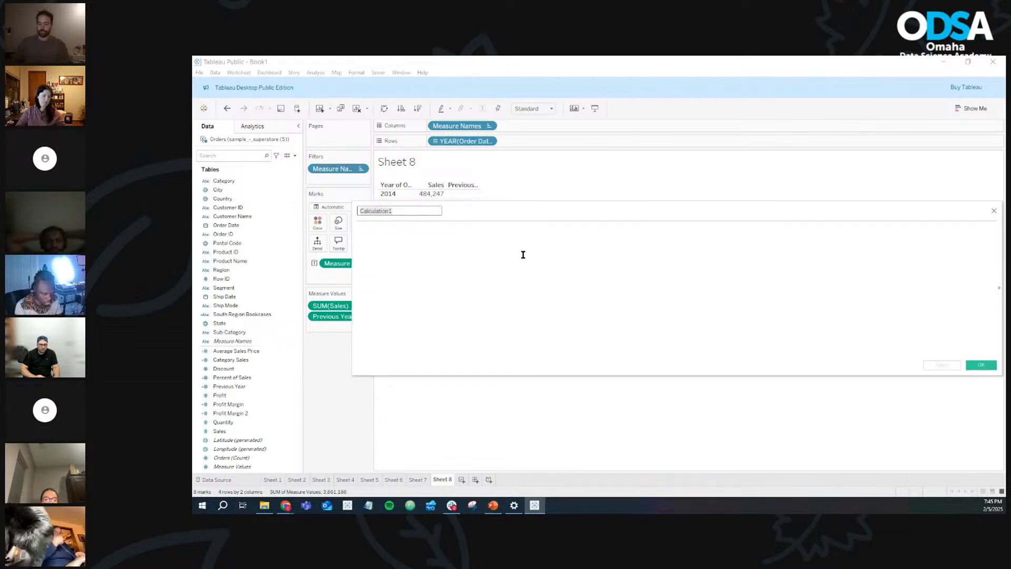
type("YoY ")
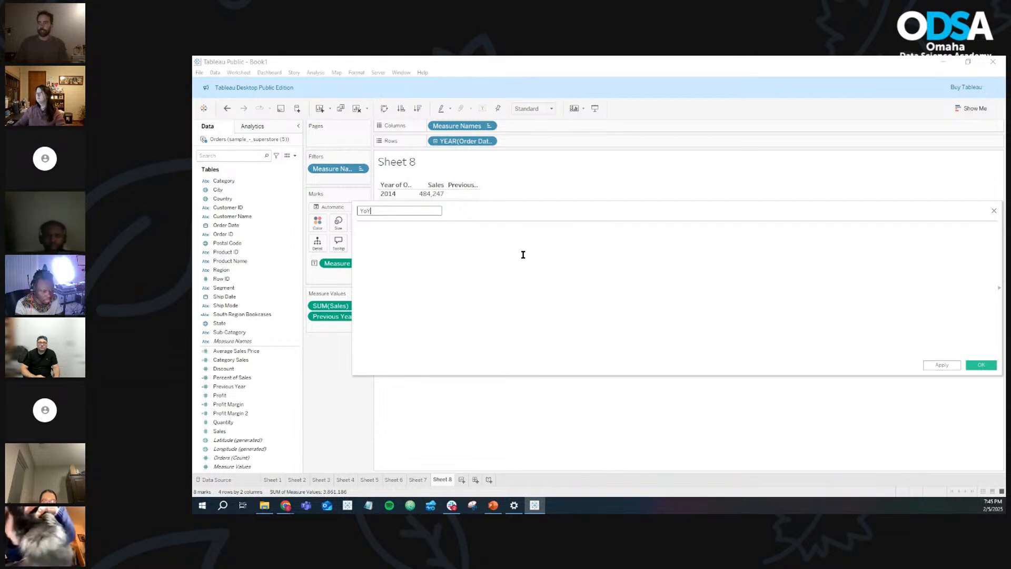
type("Increase")
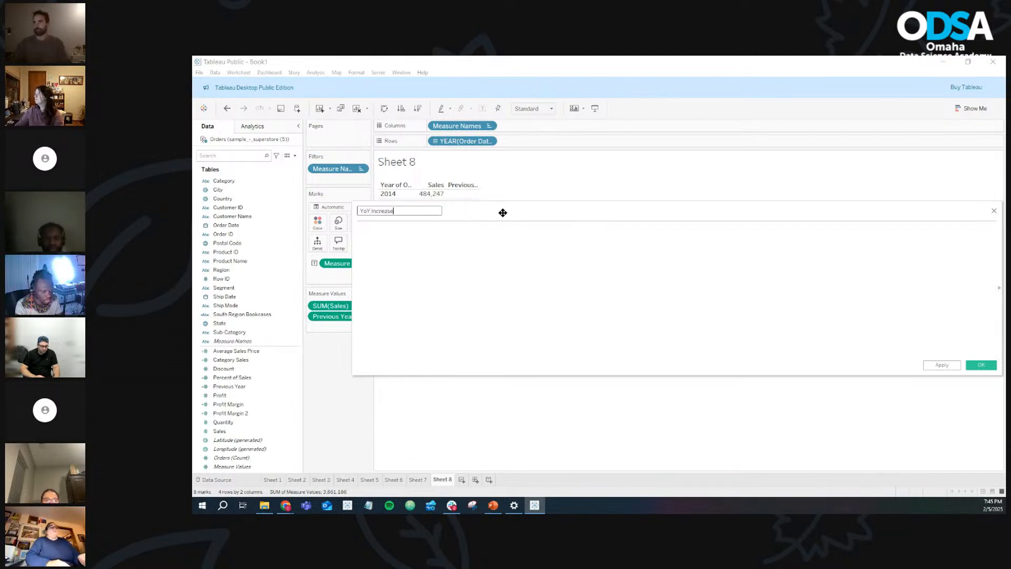
left_click_drag(501, 210, 659, 220)
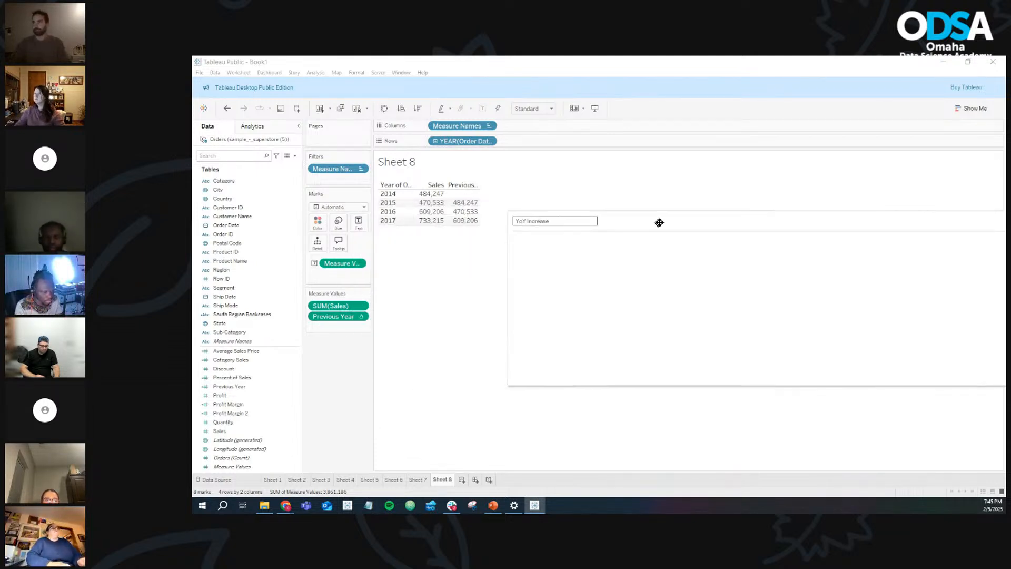
left_click(616, 251)
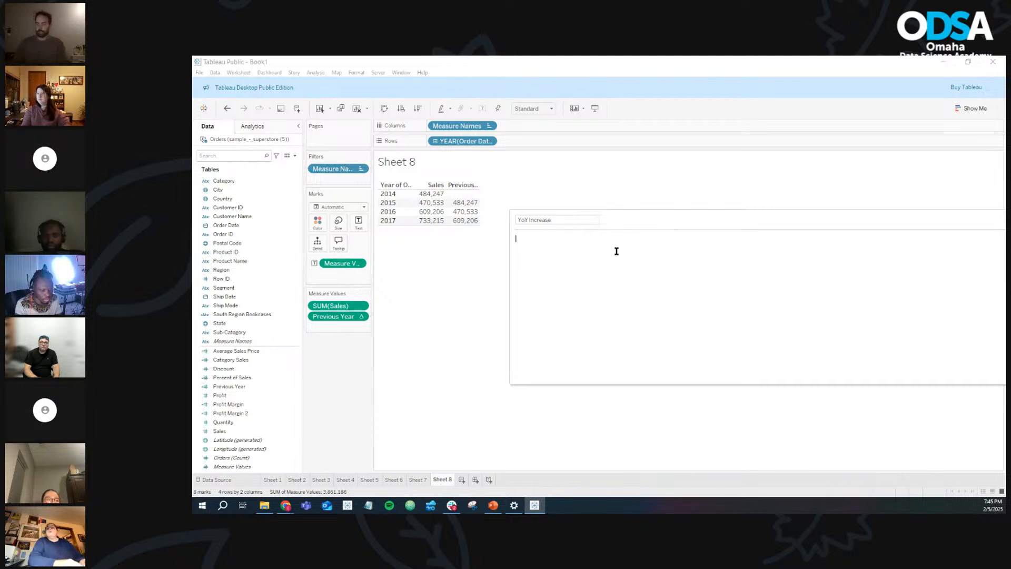
Step: Enter the formula SUM([Sales]) / [Previous Year] for the YoY Increase calculation
type("SUM")
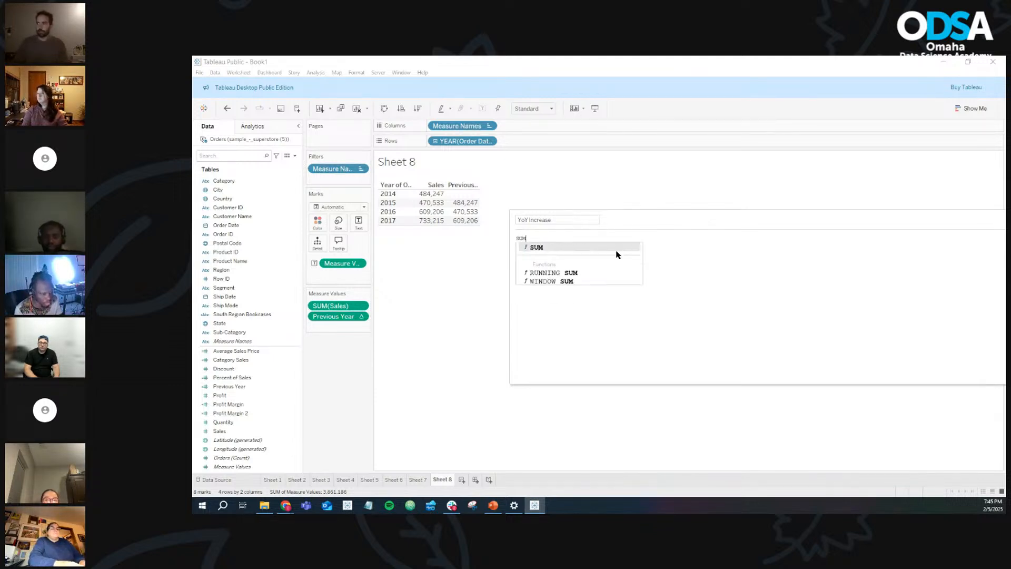
type("(")
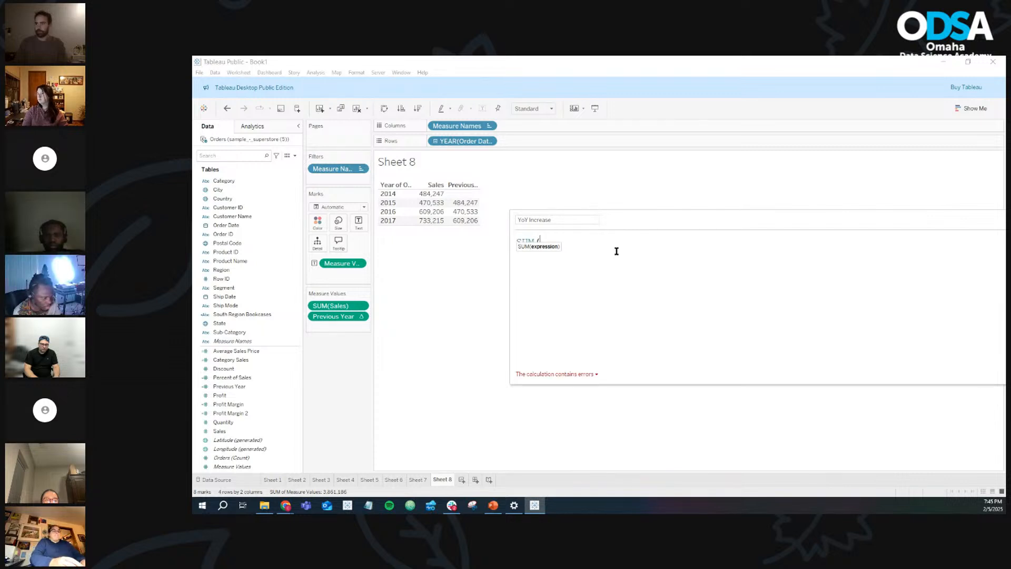
type("sale")
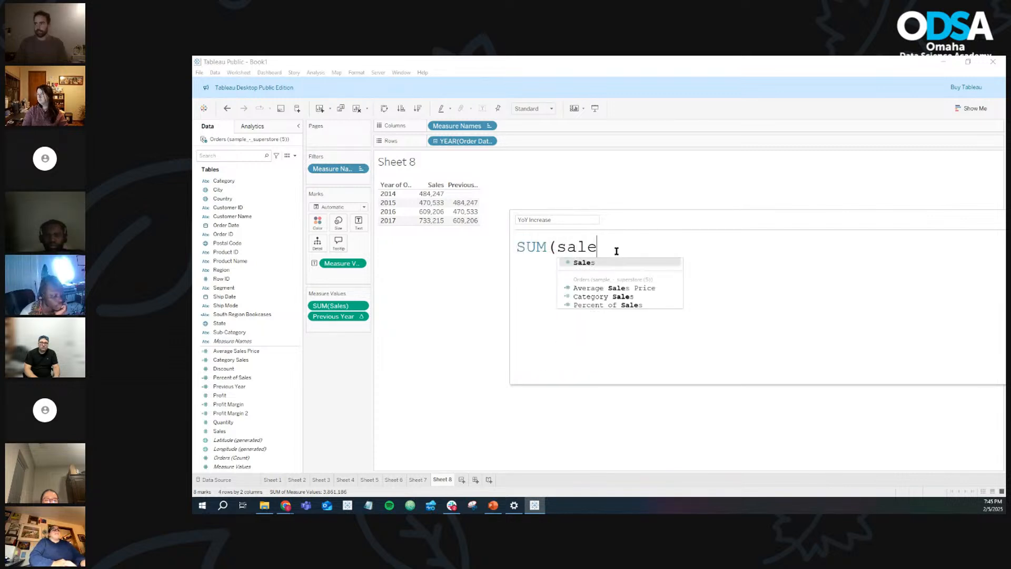
key("Return")
type(")")
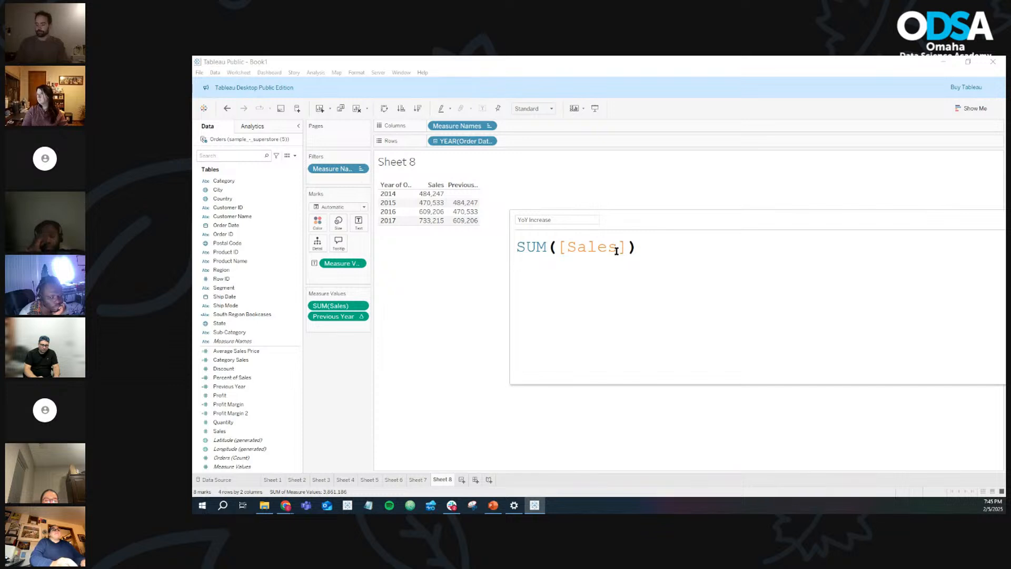
type(" / ")
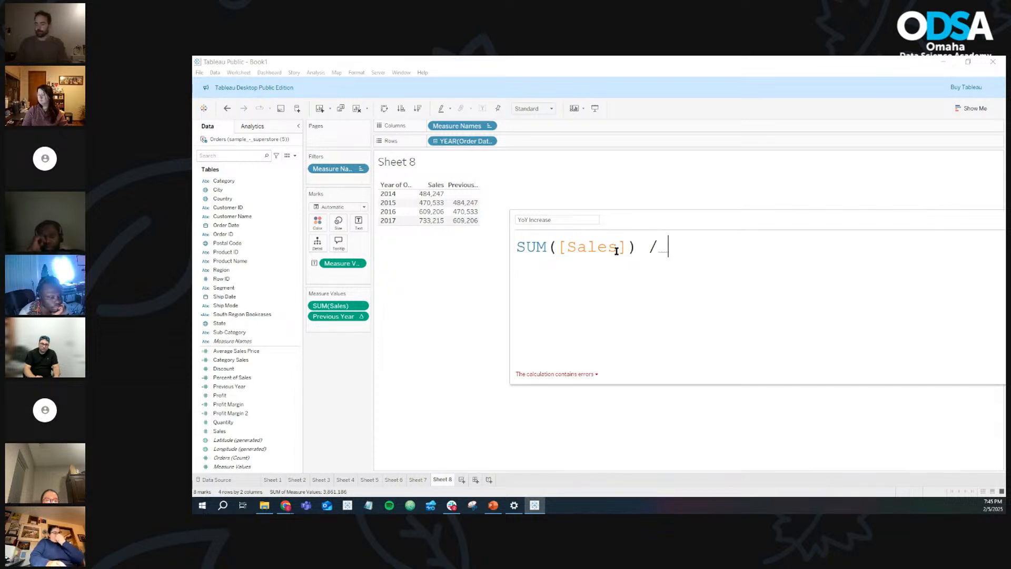
type("pre")
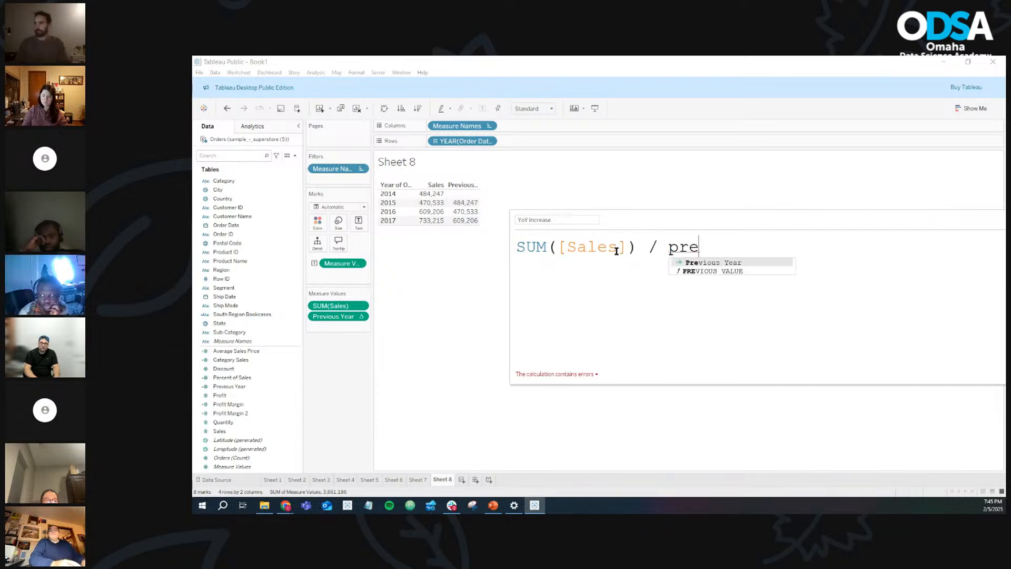
key("Return")
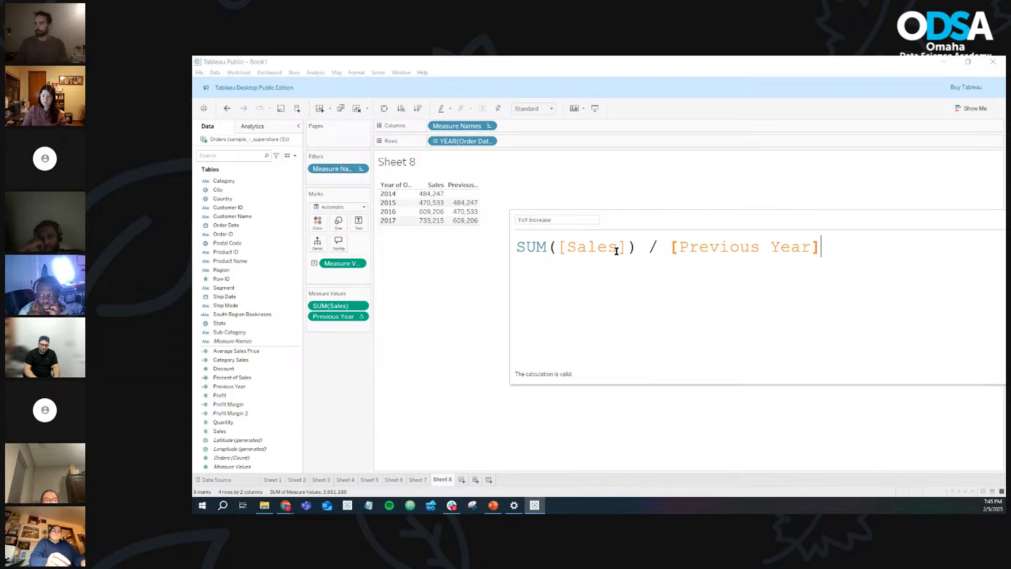
Step: Replace the division in the YoY Increase formula with subtraction, making it SUM([Sales]) - [Previous Year]
left_click_drag(635, 220, 528, 207)
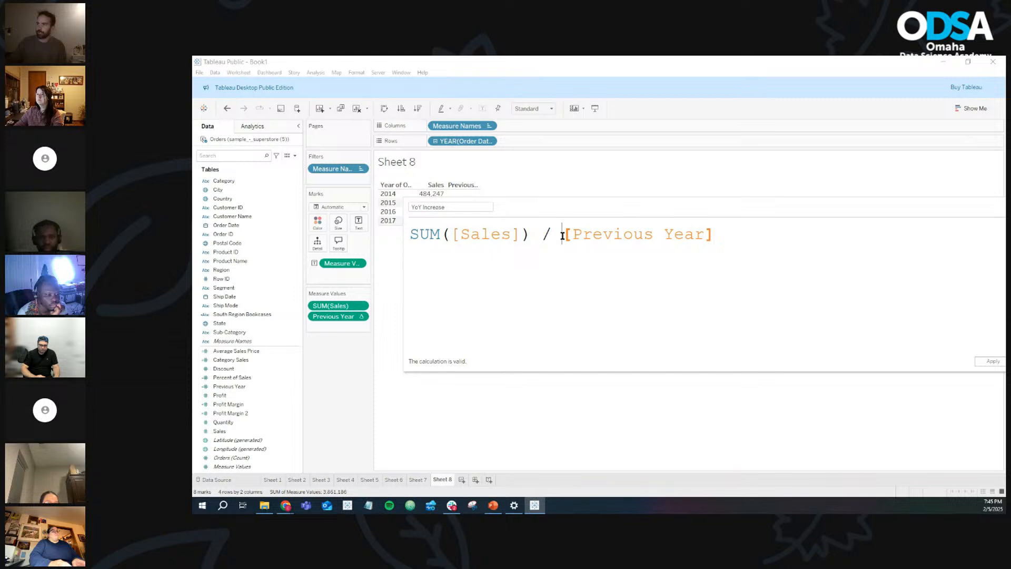
left_click_drag(667, 213, 631, 216)
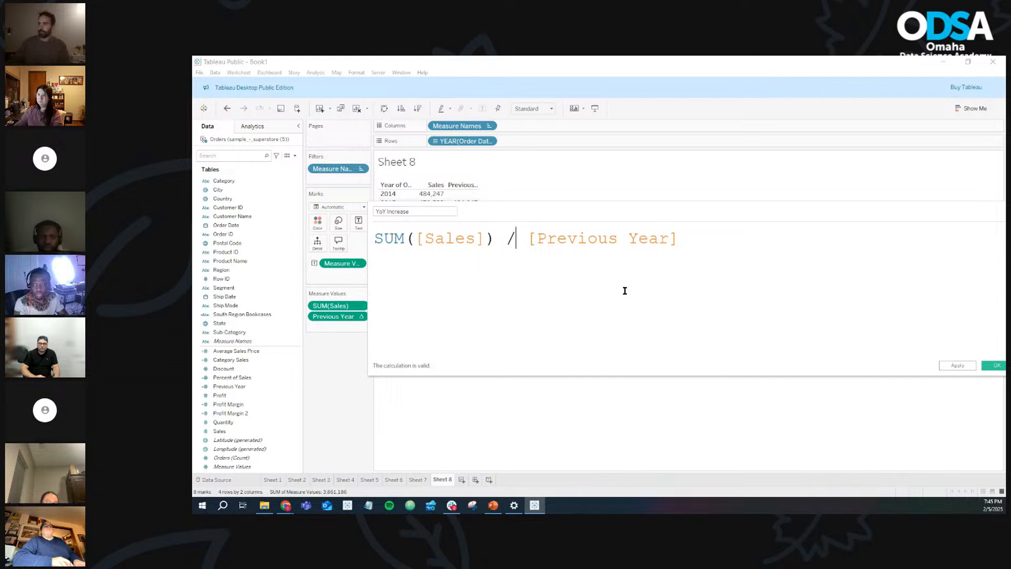
key("BackSpace")
type("-")
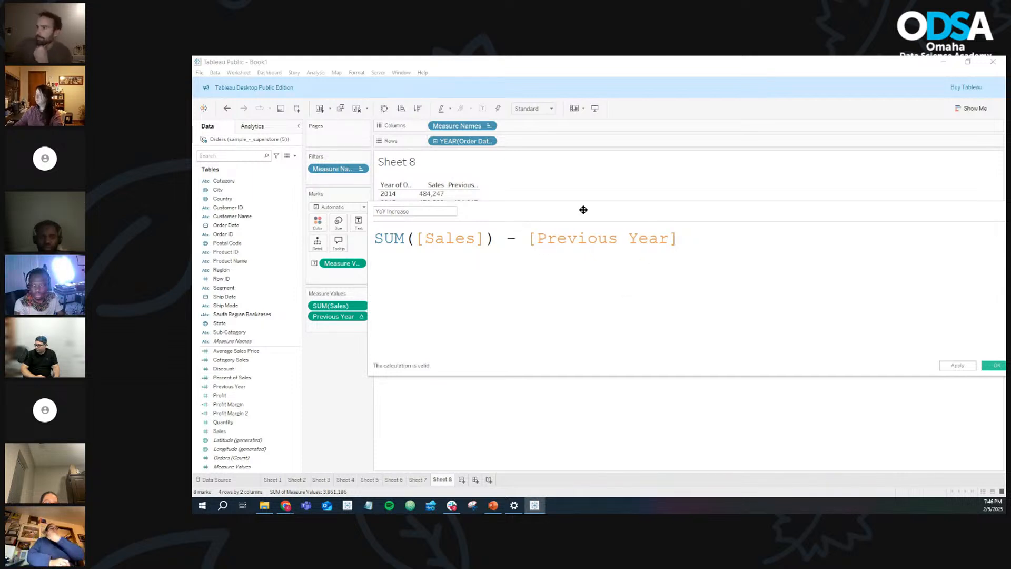
Step: Review the YoY Increase formula part by part: the SUM function, the Sales field, the minus operator and the Previous Year field
left_click_drag(583, 210, 543, 184)
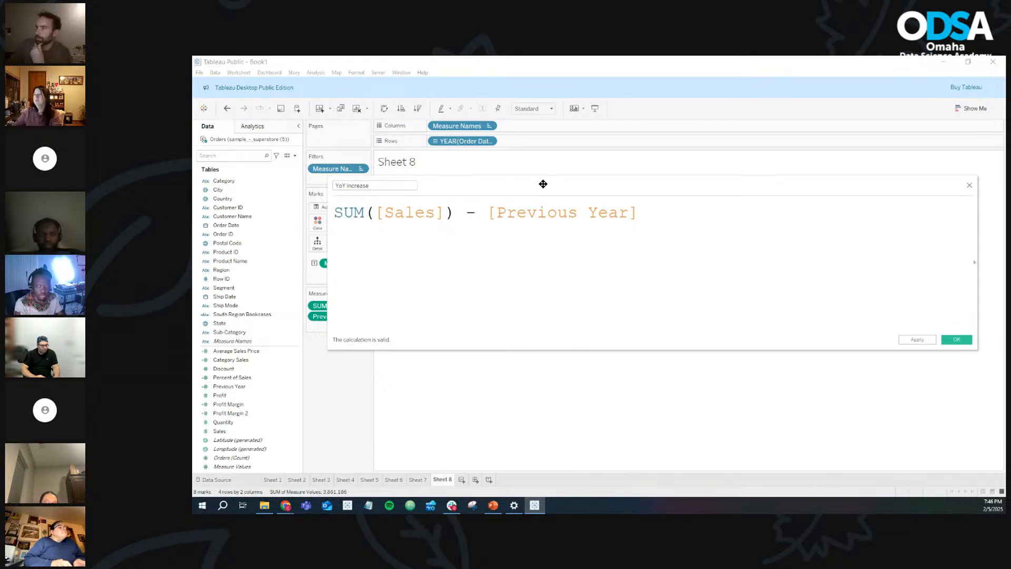
double_click(356, 212)
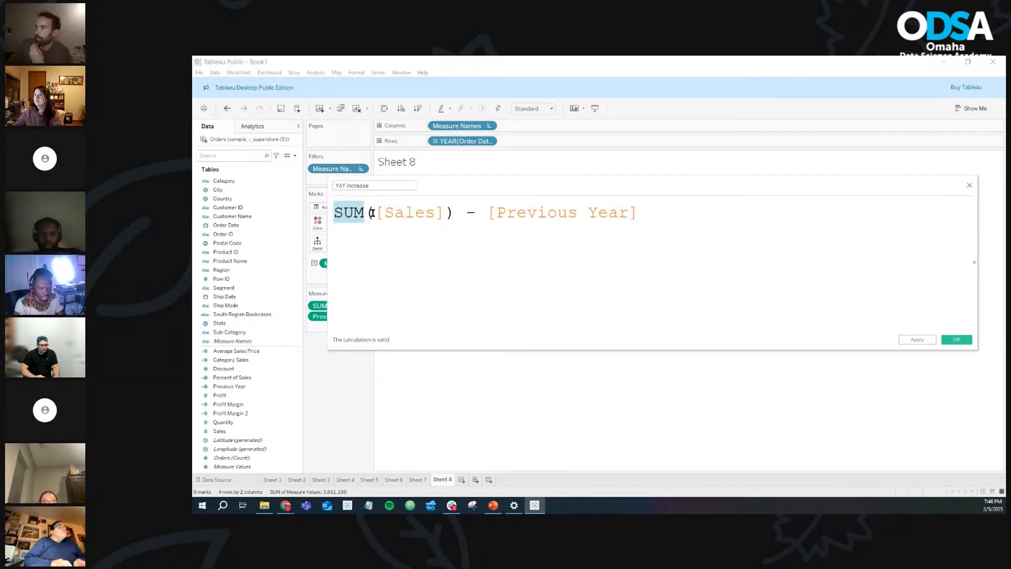
left_click_drag(374, 212, 447, 212)
left_click(413, 228)
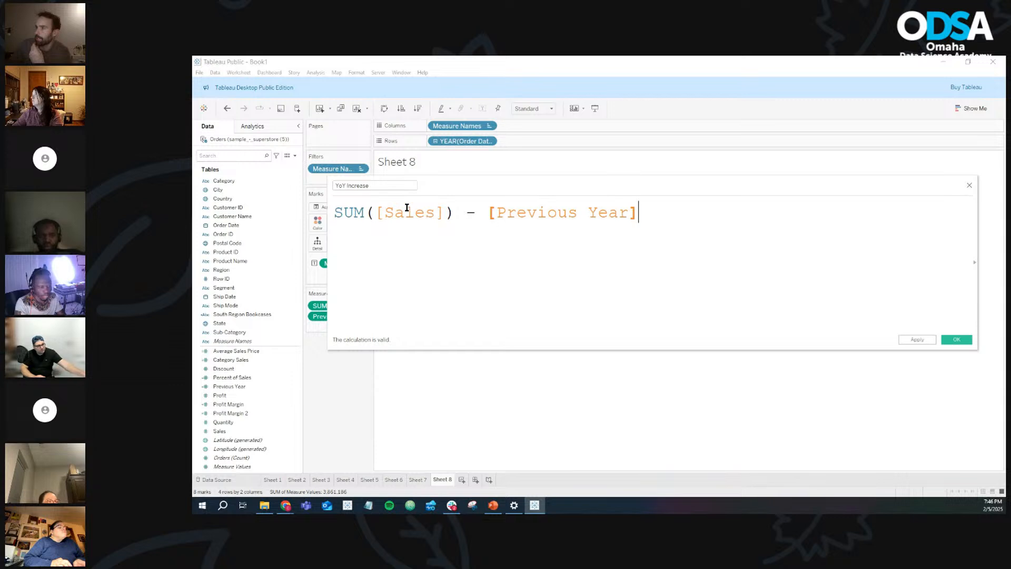
double_click(408, 212)
left_click(444, 235)
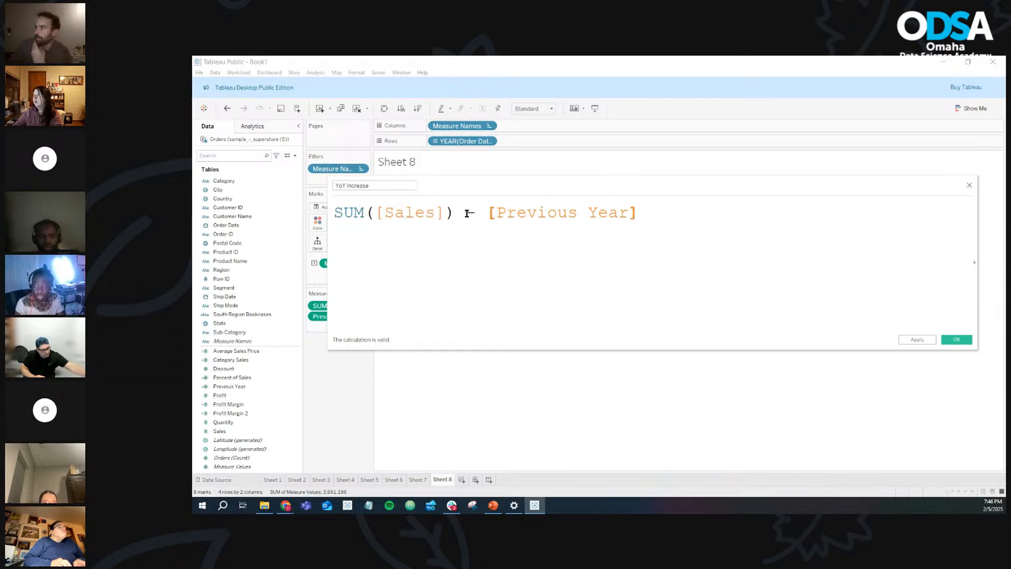
double_click(467, 213)
left_click(482, 236)
double_click(533, 215)
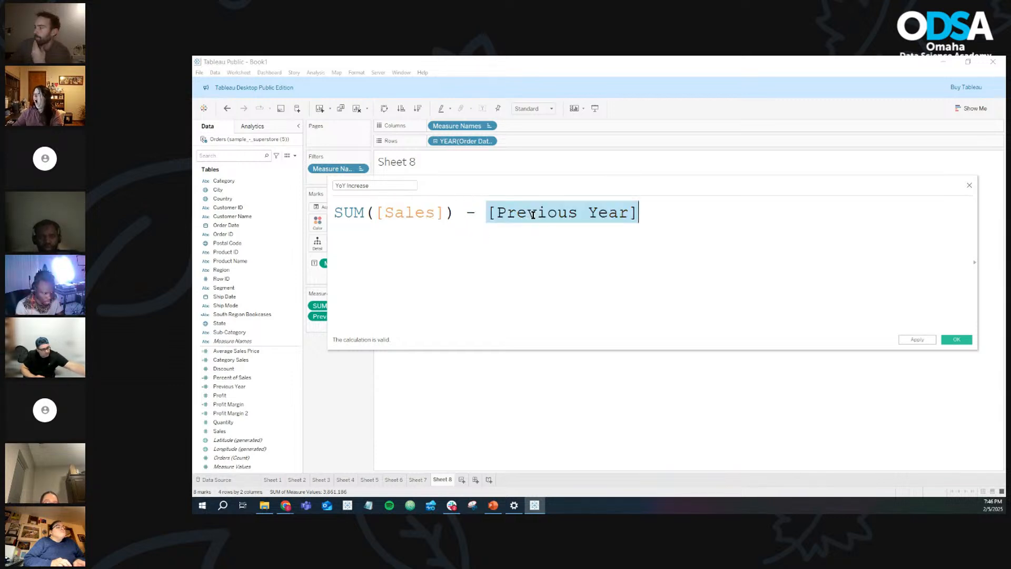
left_click(631, 248)
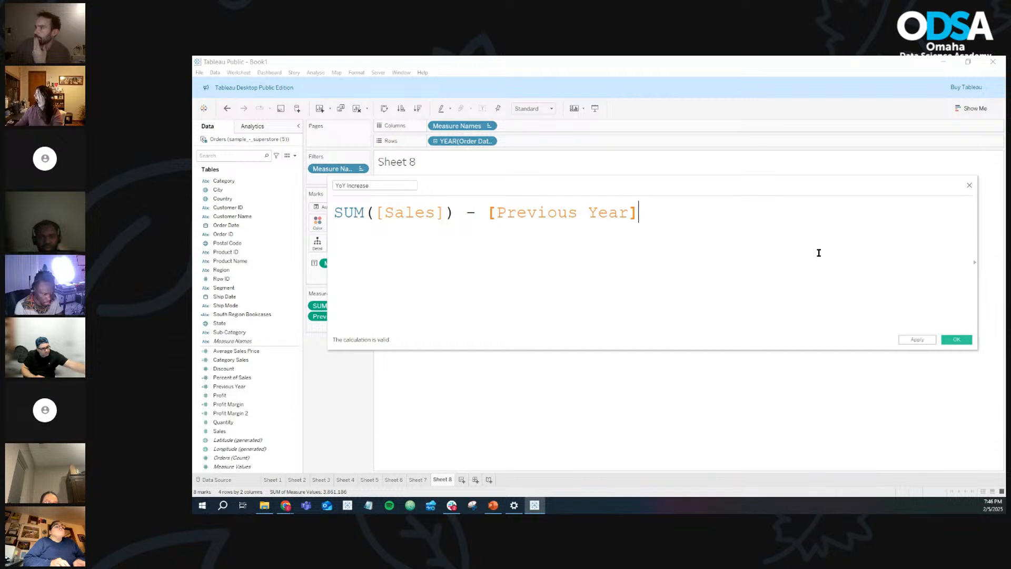
Step: Save the YoY Increase calculation and add it to the table's measure values after Previous Year
left_click(953, 340)
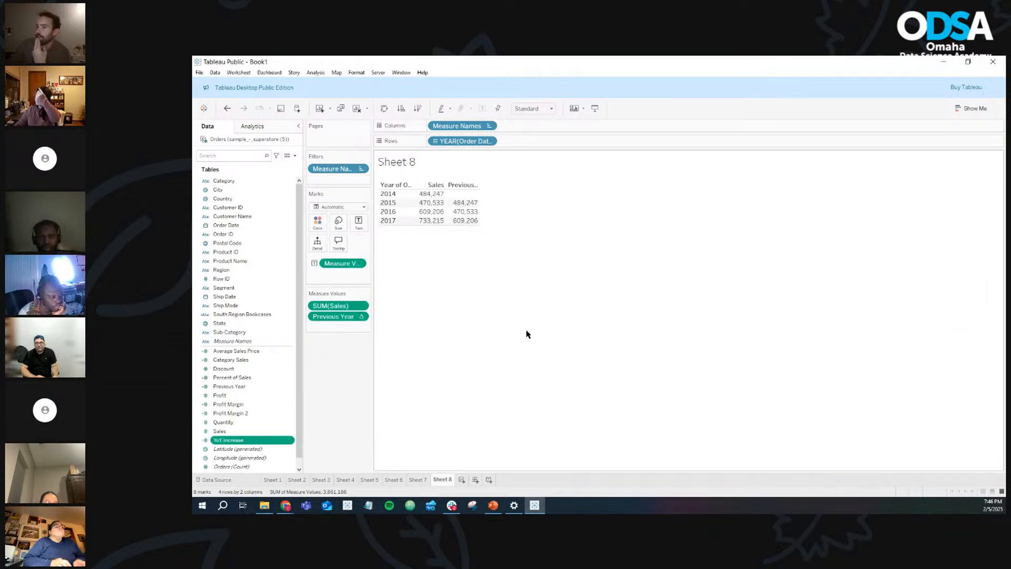
left_click_drag(235, 439, 328, 330)
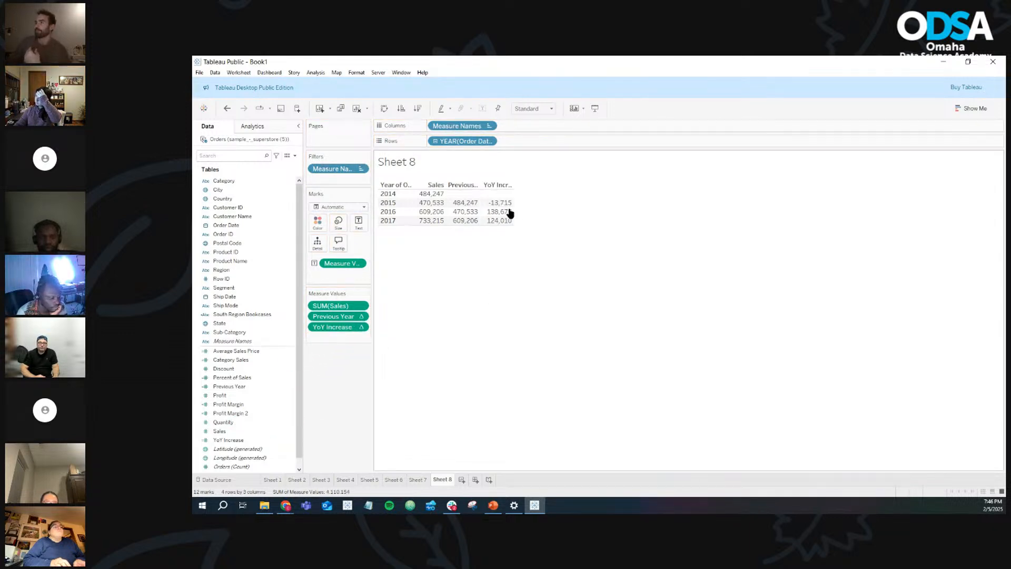
Step: Check the YoY Increase values for 2015 through 2017 against each year's Sales and Previous Year values
mouse_move(501, 206)
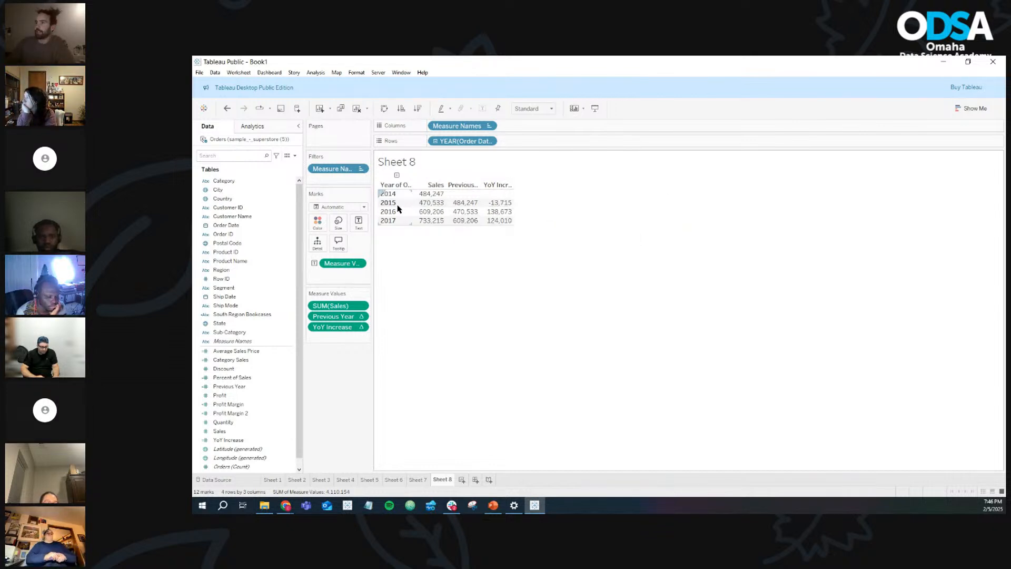
mouse_move(427, 207)
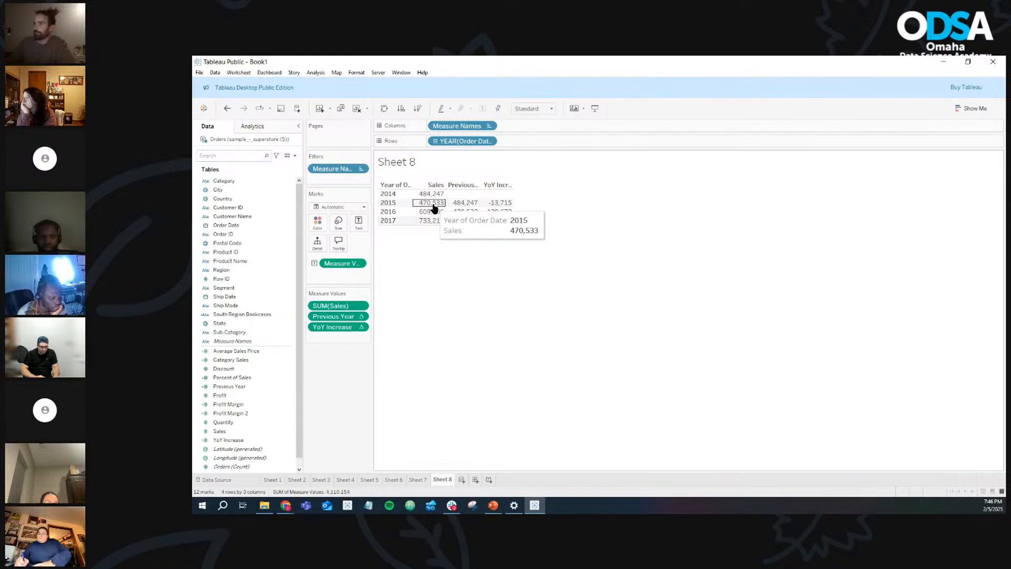
mouse_move(461, 209)
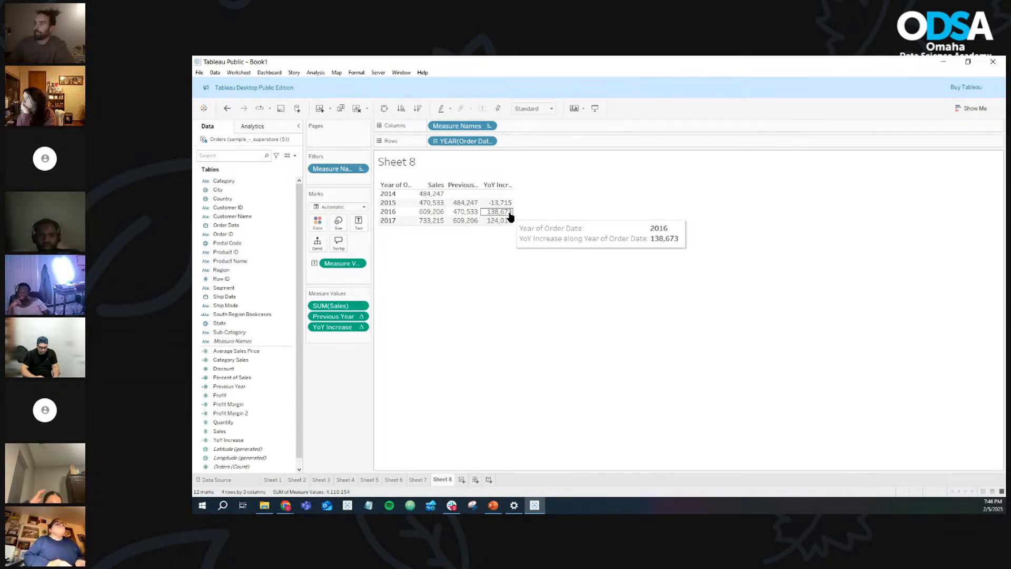
mouse_move(423, 225)
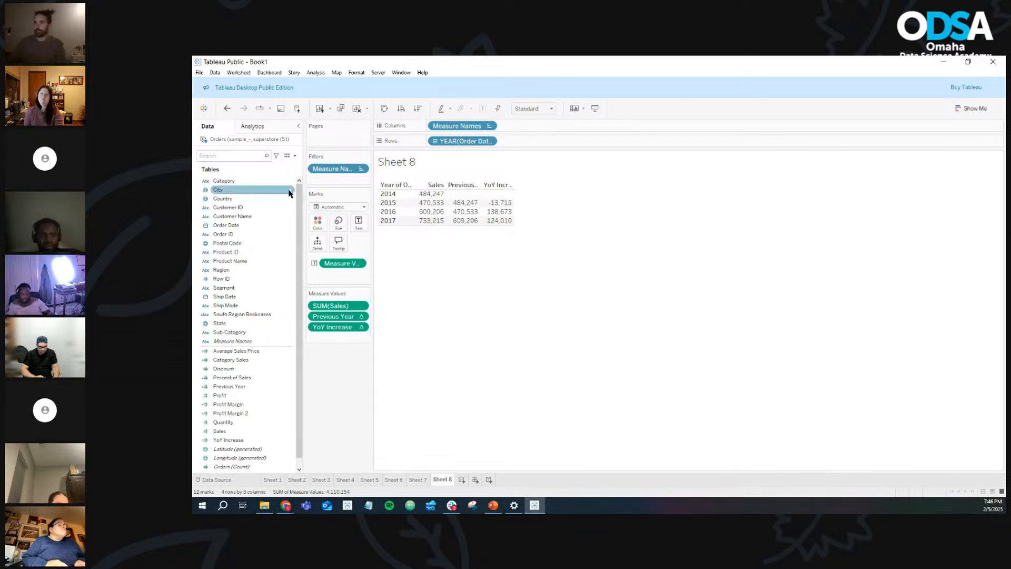
Step: Create a new calculated field named Percent Increase and keep the table visible beside its editor
left_click(295, 156)
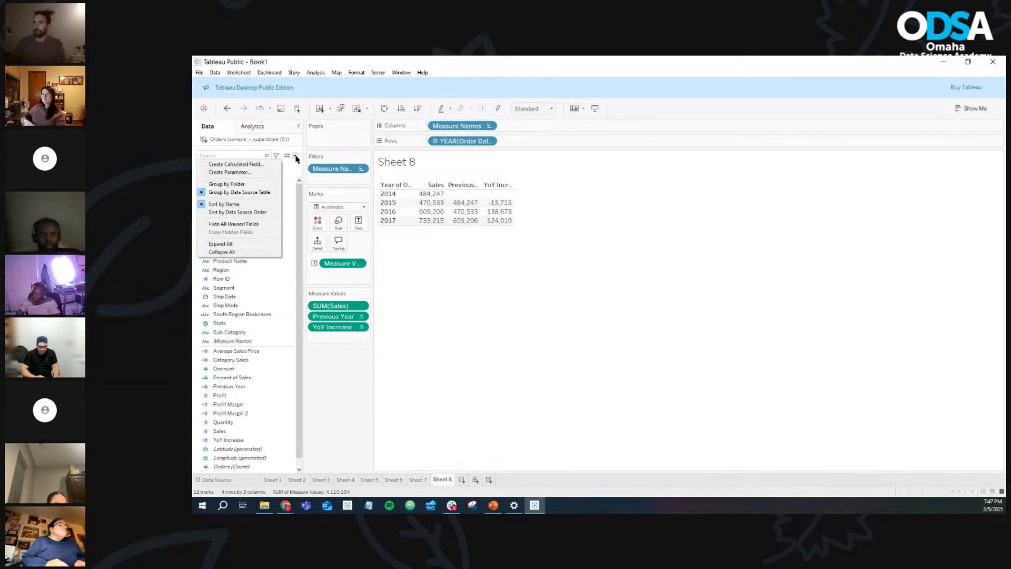
left_click(267, 165)
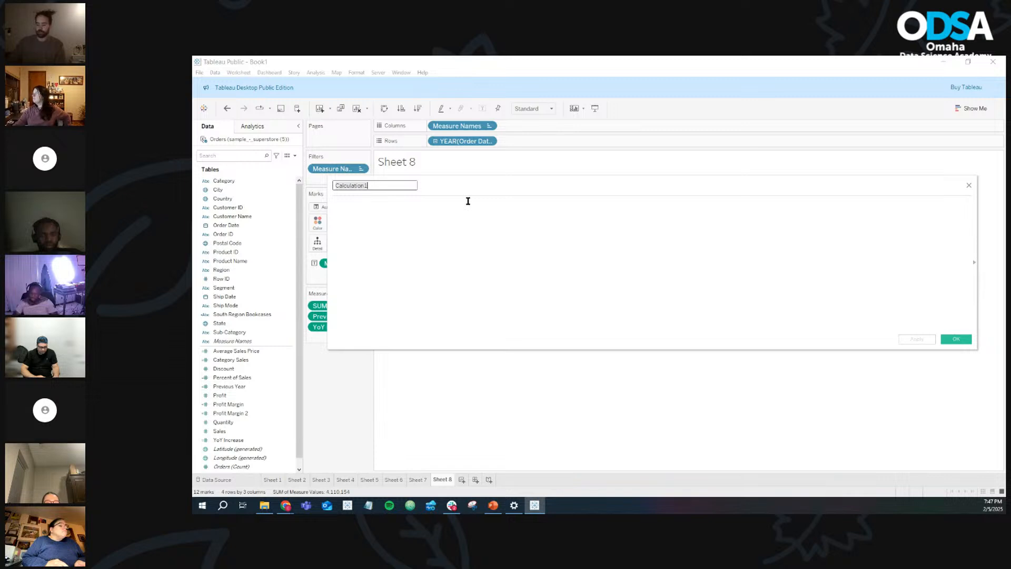
type("Per")
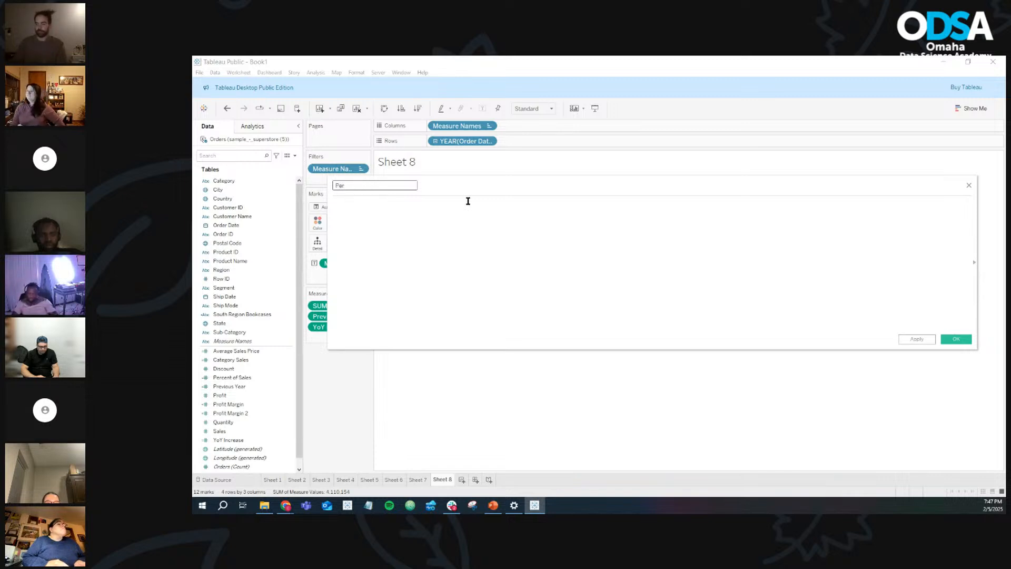
type("cent Increase")
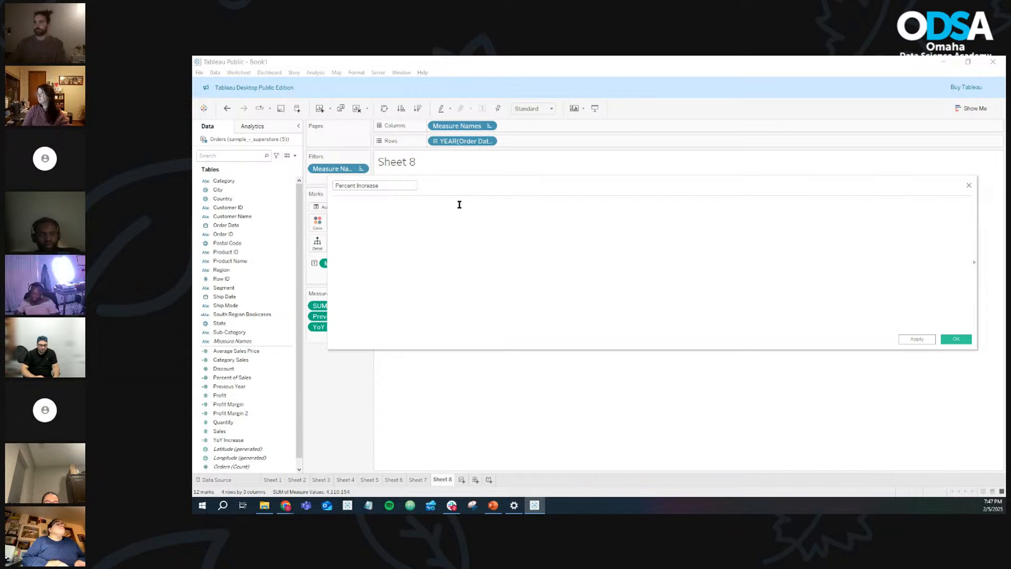
left_click_drag(458, 191, 682, 219)
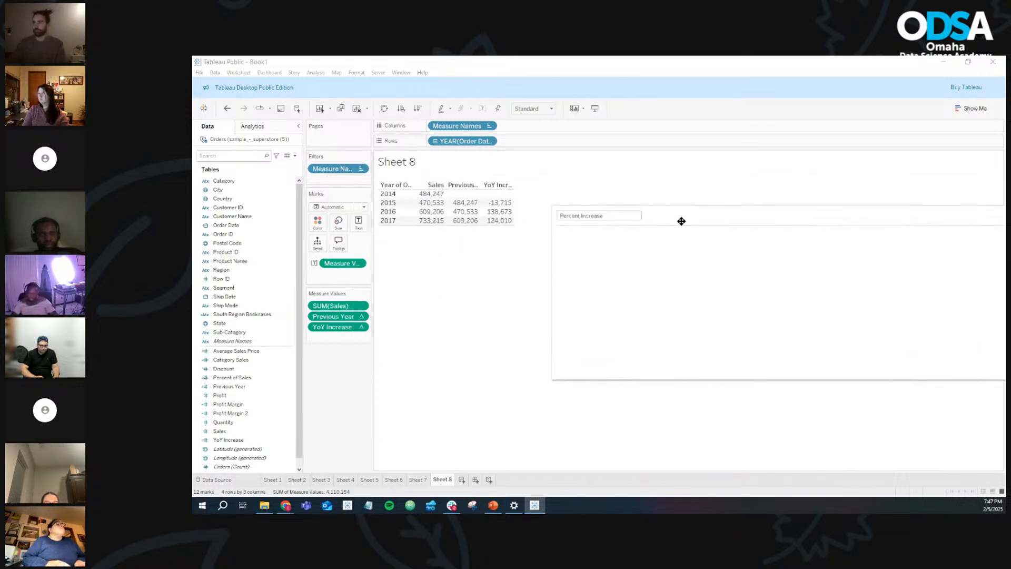
Step: Enter the Percent Increase formula as [YoY Increase] / [Previous Year]
left_click(678, 267)
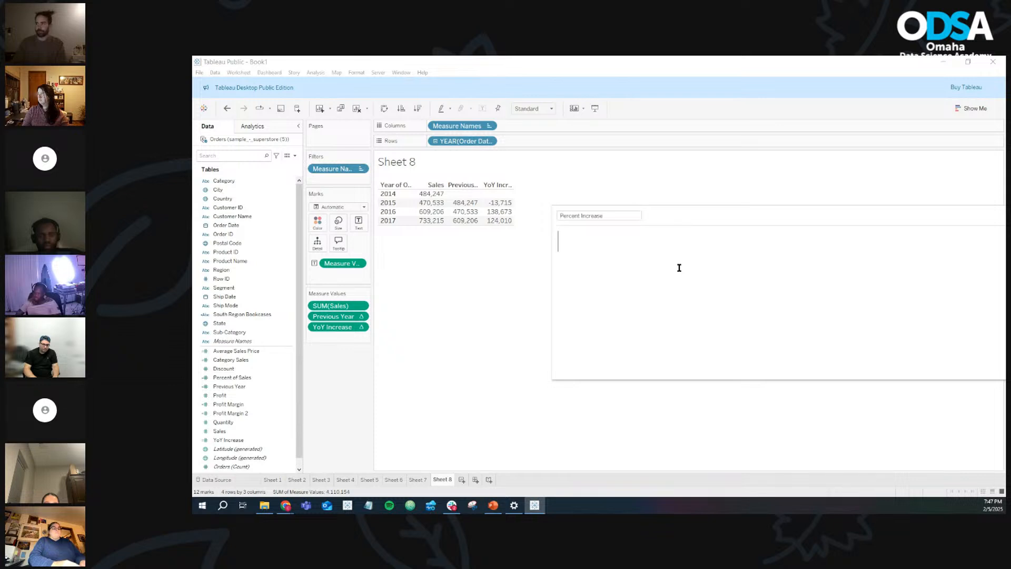
type("yo")
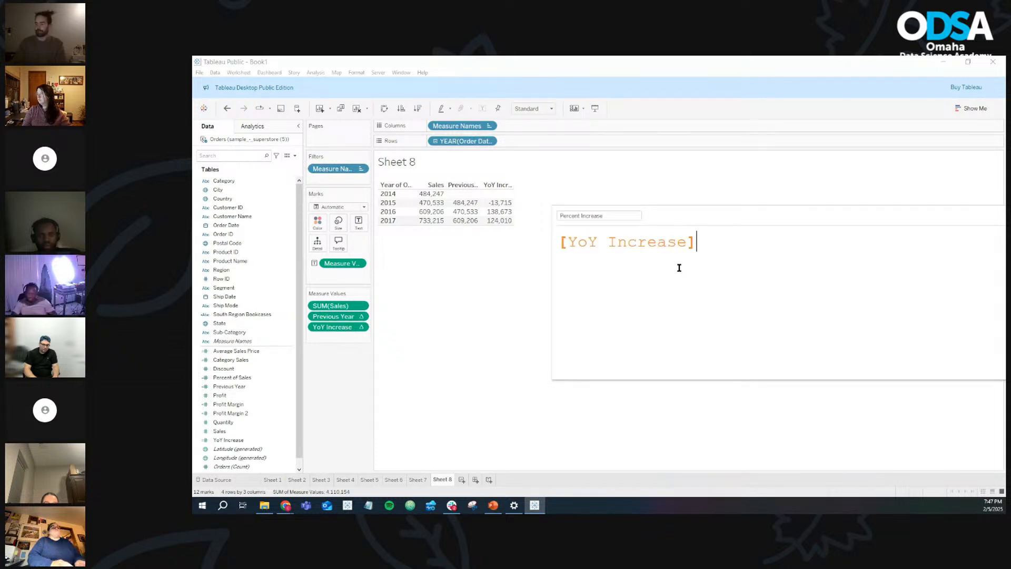
type("/ ")
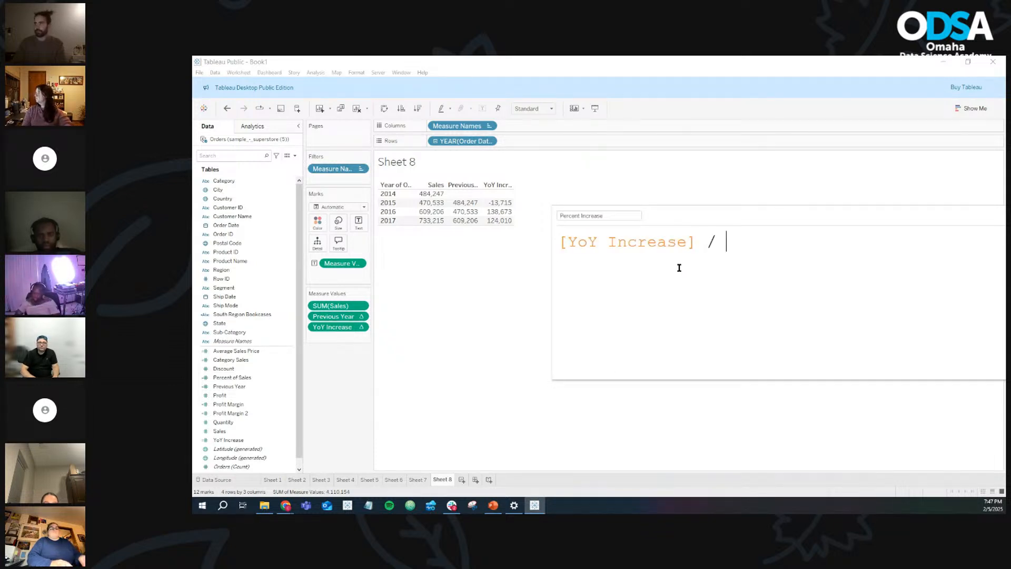
type("pre")
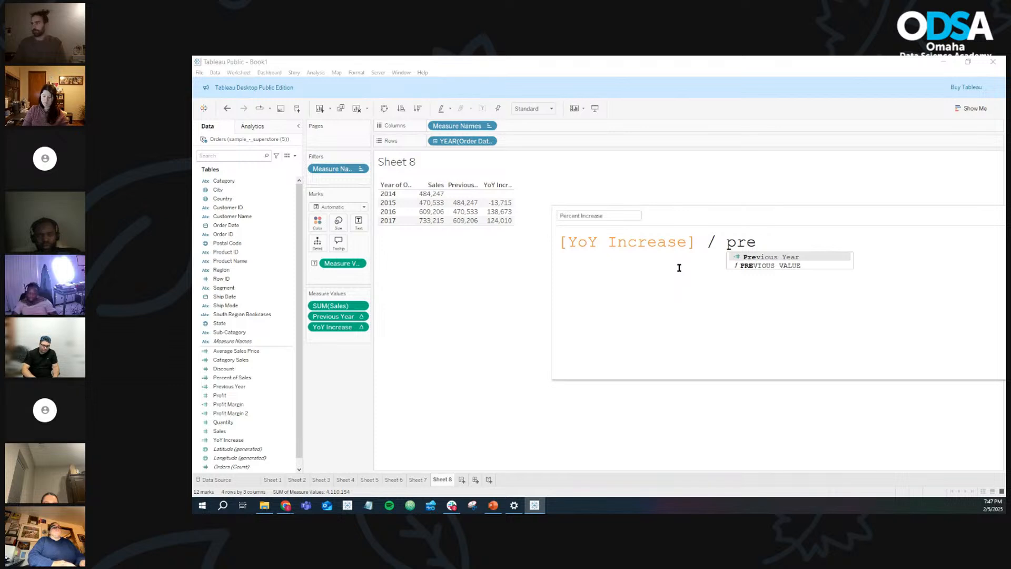
key("Return")
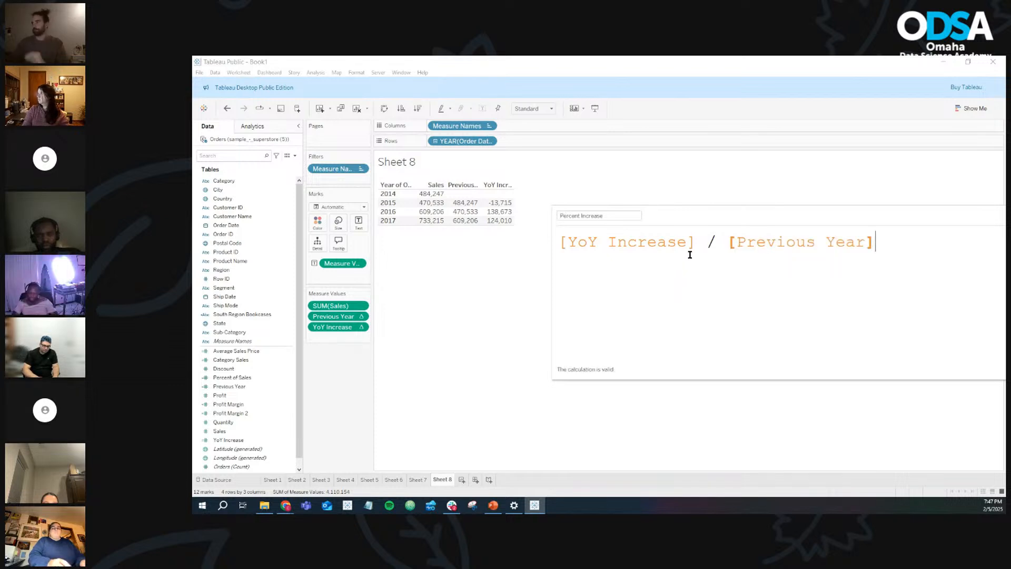
Step: Review the two parts of the Percent Increase formula, the YoY Increase numerator and the Previous Year denominator
left_click_drag(716, 212, 577, 222)
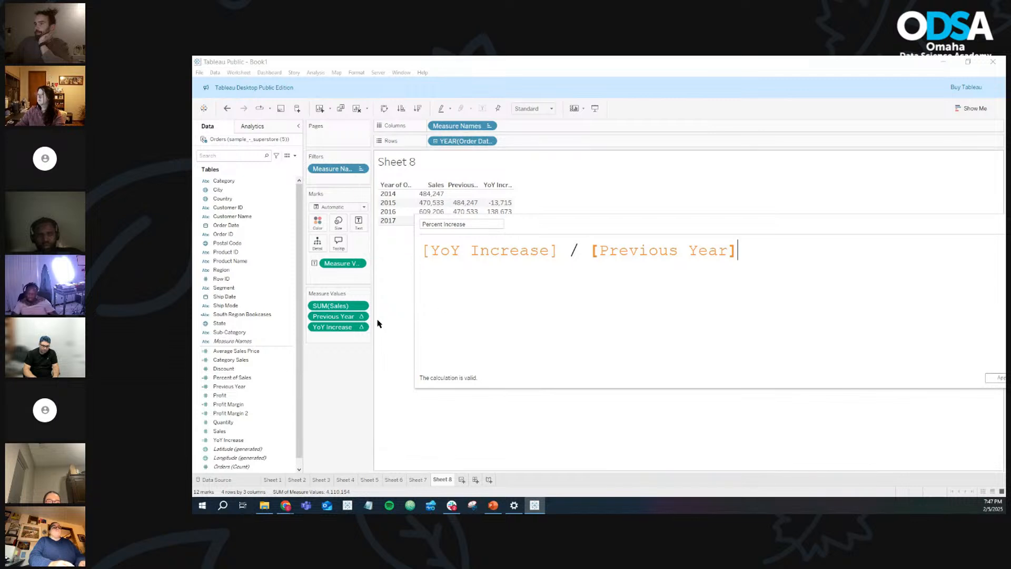
left_click_drag(610, 228, 544, 198)
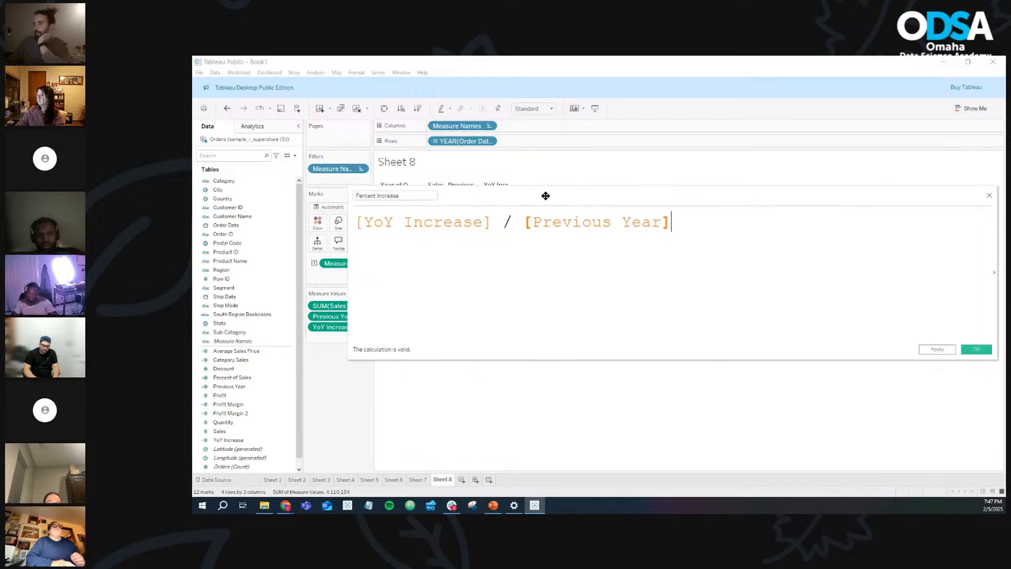
left_click_drag(470, 193, 475, 202)
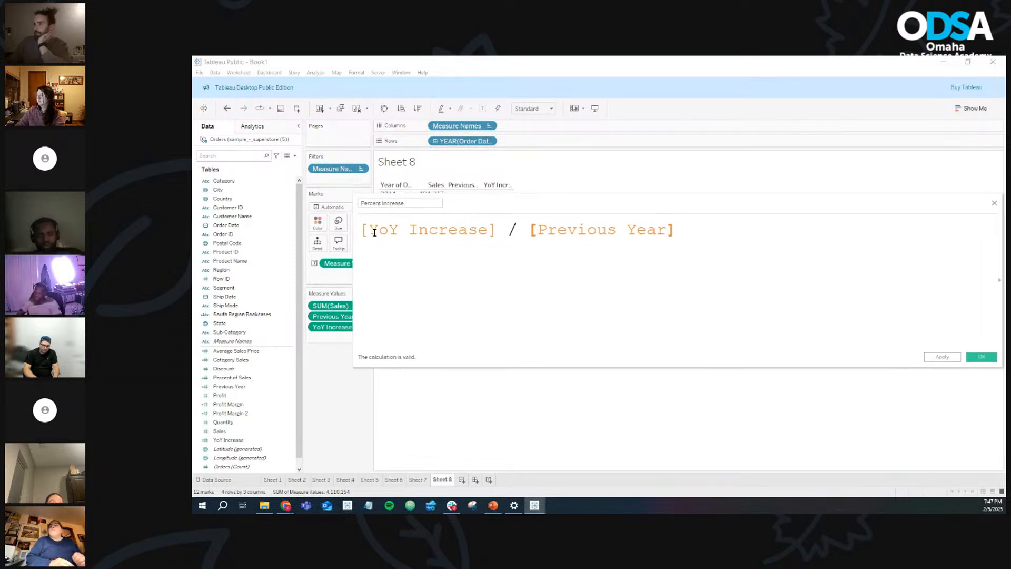
left_click_drag(369, 230, 477, 228)
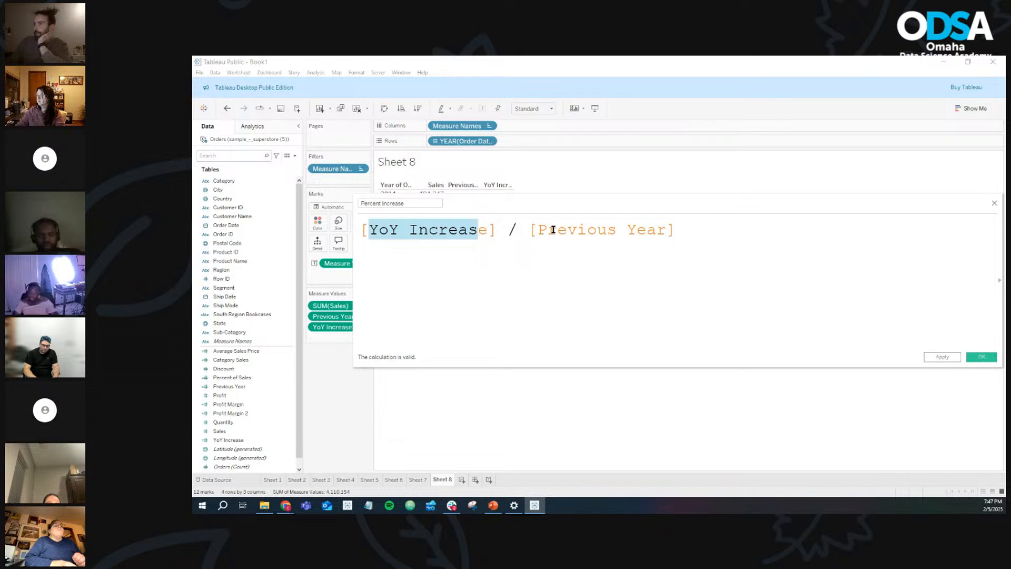
left_click_drag(556, 230, 636, 230)
left_click(692, 234)
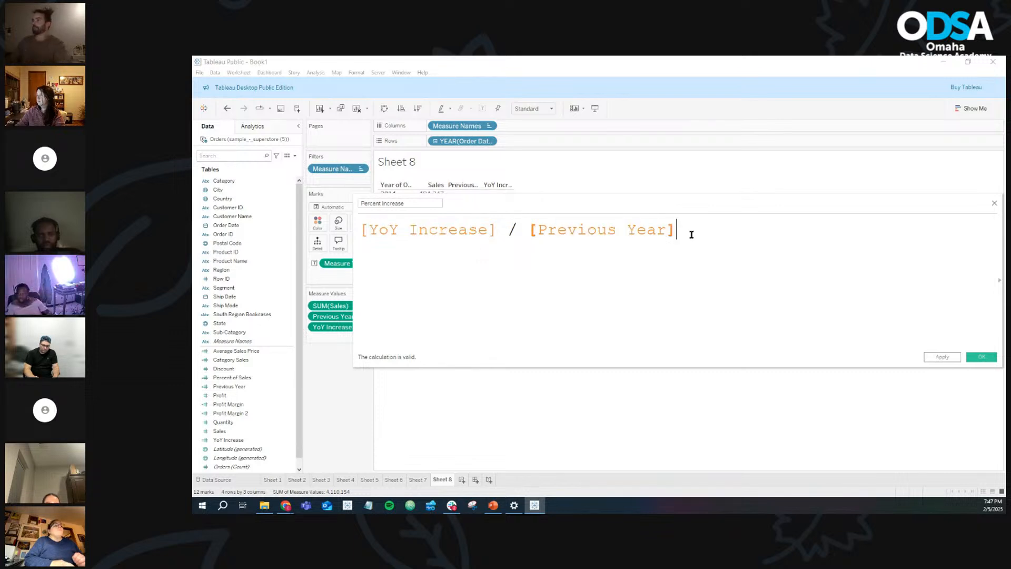
Step: Delete the Previous Year reference from the Percent Increase formula and enter it again using the autocomplete suggestion
left_click_drag(697, 232, 528, 235)
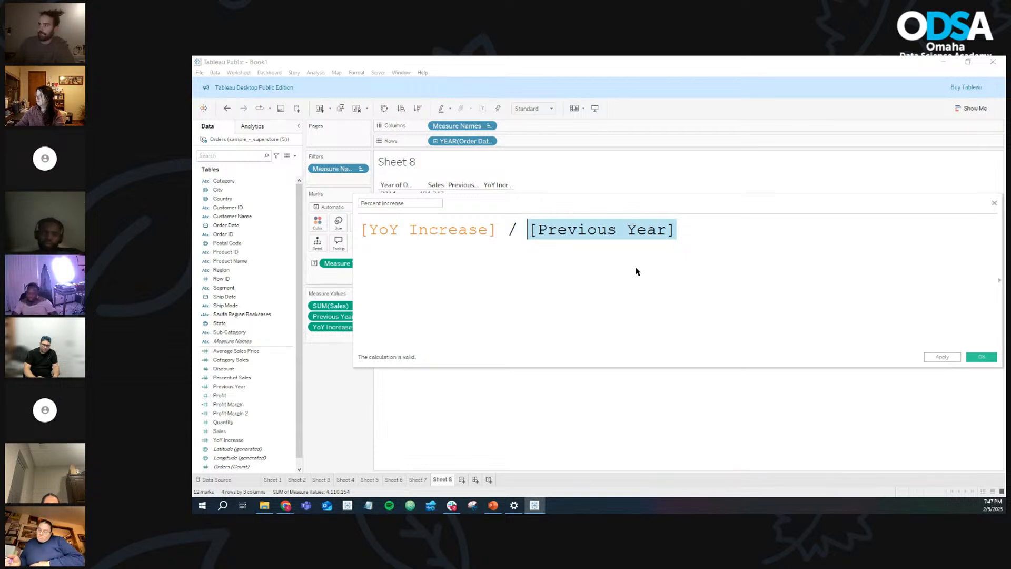
key("BackSpace")
type("pr")
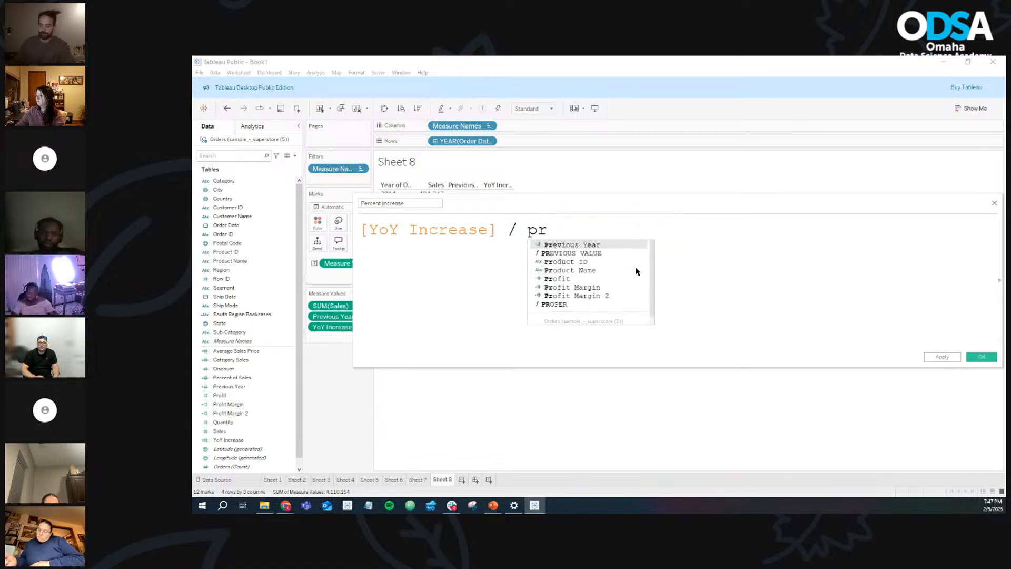
key("Return")
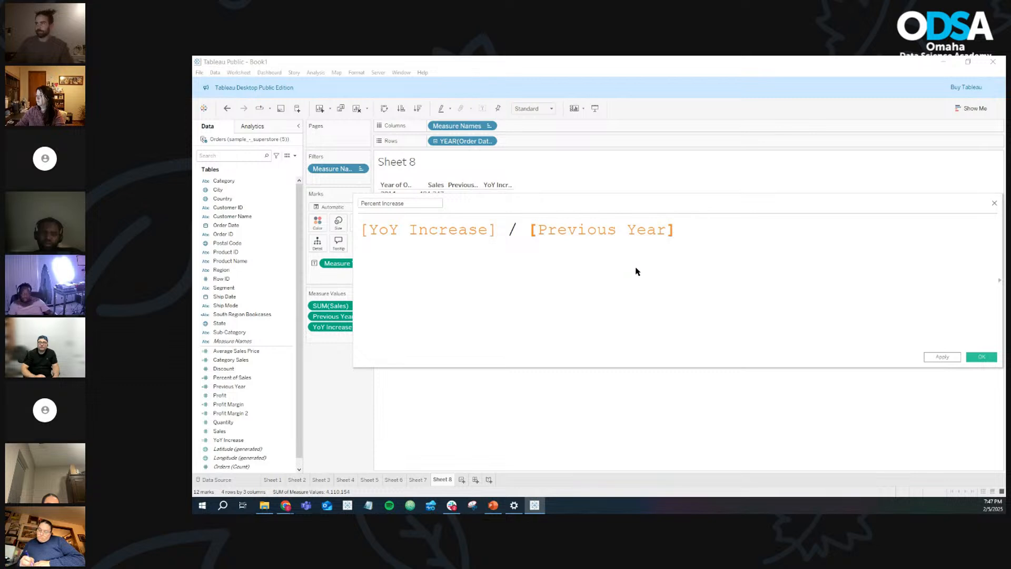
Step: Remove Previous Year from the Percent Increase formula and insert the existing Previous Year field from the data source after the division sign
key("BackSpace")
key("BackSpace")
key("BackSpace")
key("BackSpace")
key("BackSpace")
key("BackSpace")
key("BackSpace")
key("BackSpace")
key("BackSpace")
key("BackSpace")
key("BackSpace")
key("BackSpace")
key("BackSpace")
key("BackSpace")
key("BackSpace")
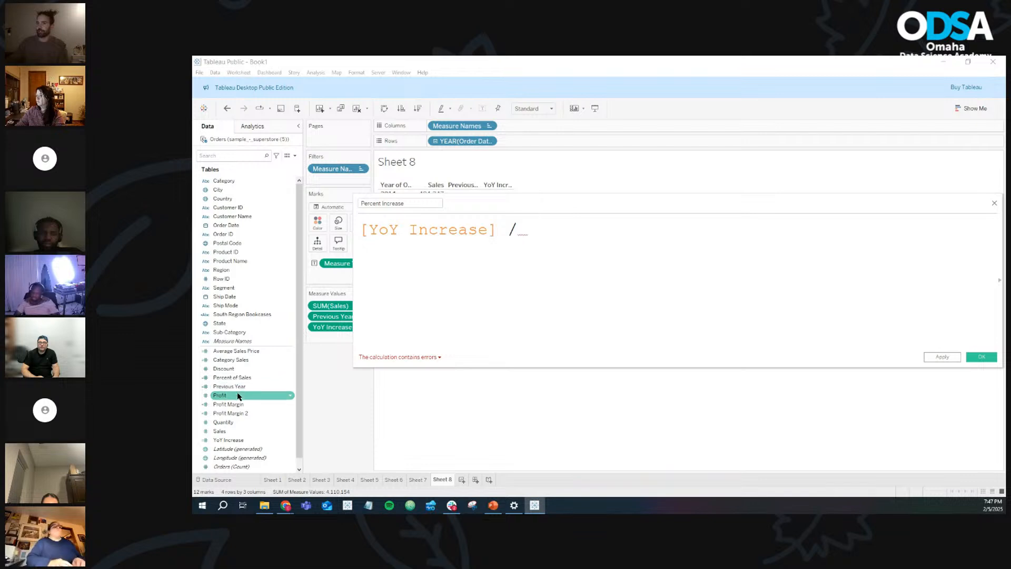
left_click_drag(240, 389, 573, 237)
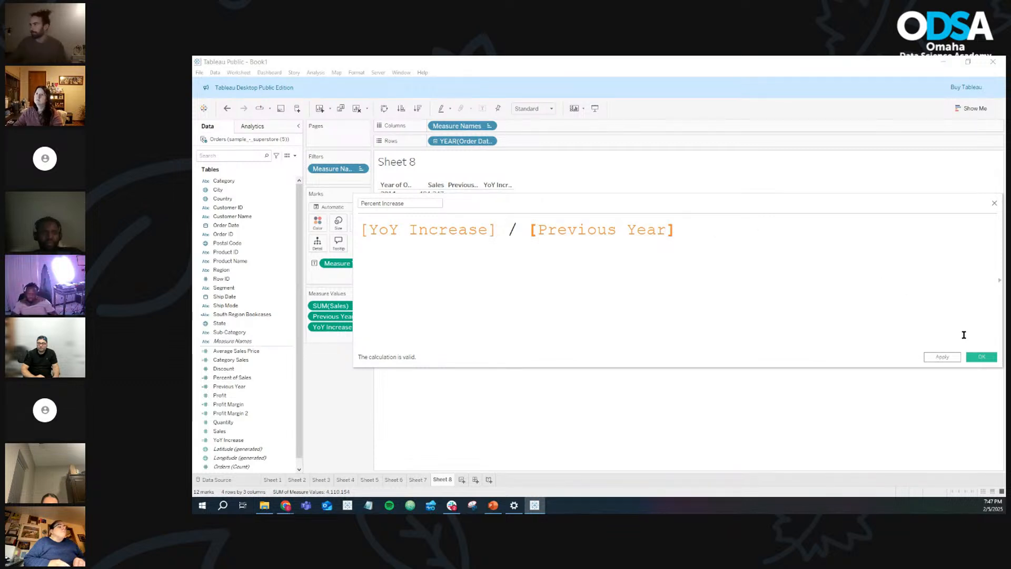
Step: Save the Percent Increase calculation and add it to the table's measure values after YoY Increase
left_click(977, 358)
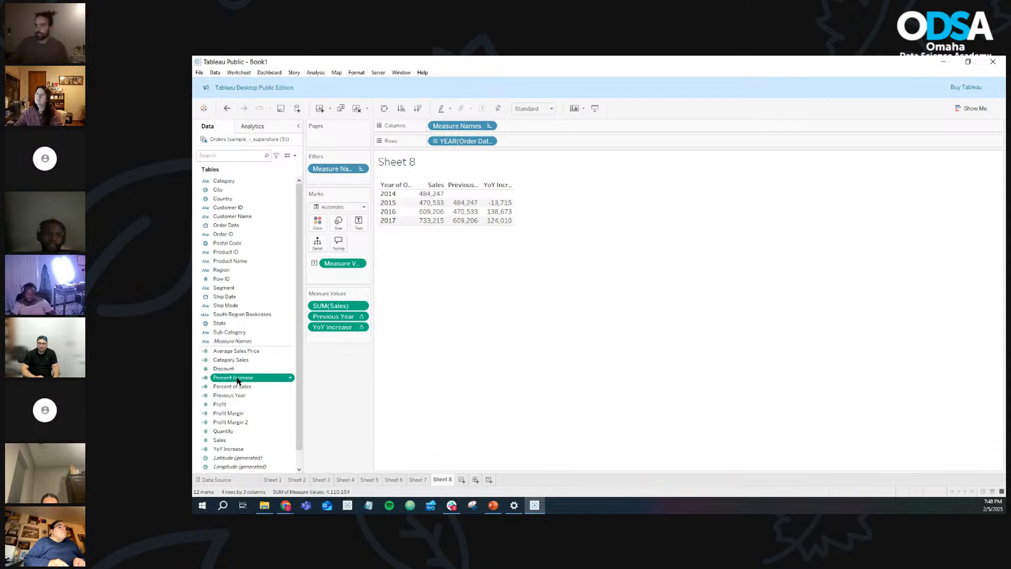
left_click_drag(237, 381, 327, 343)
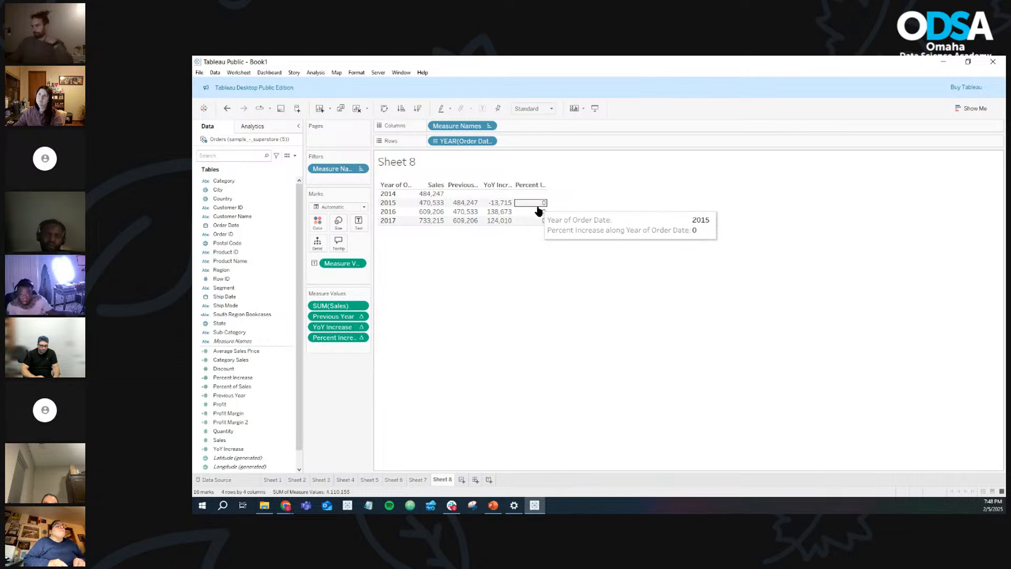
mouse_move(536, 227)
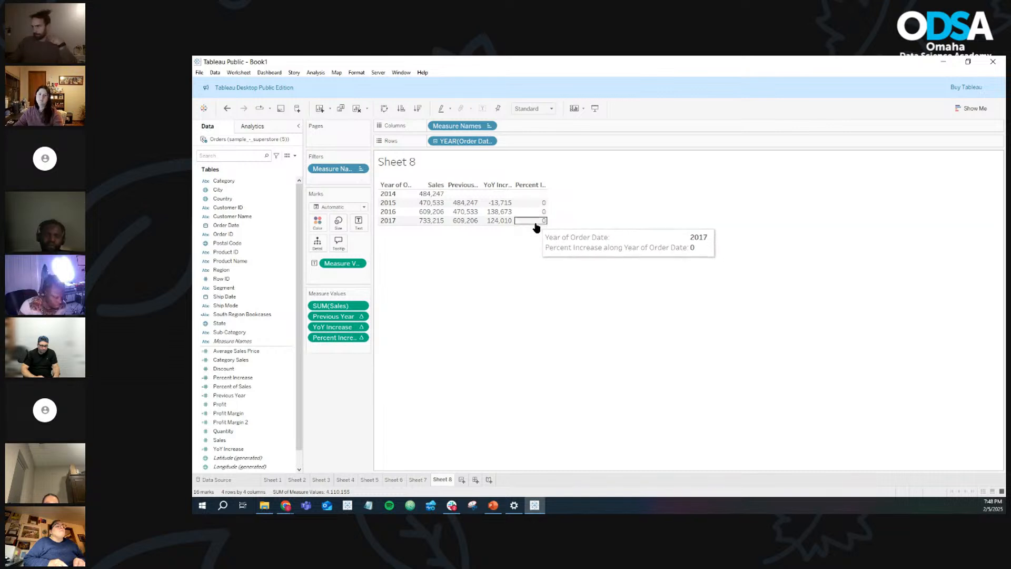
Step: Set the default number format of Percent Increase to Percentage with 2 decimal places
right_click(290, 379)
mouse_move(324, 286)
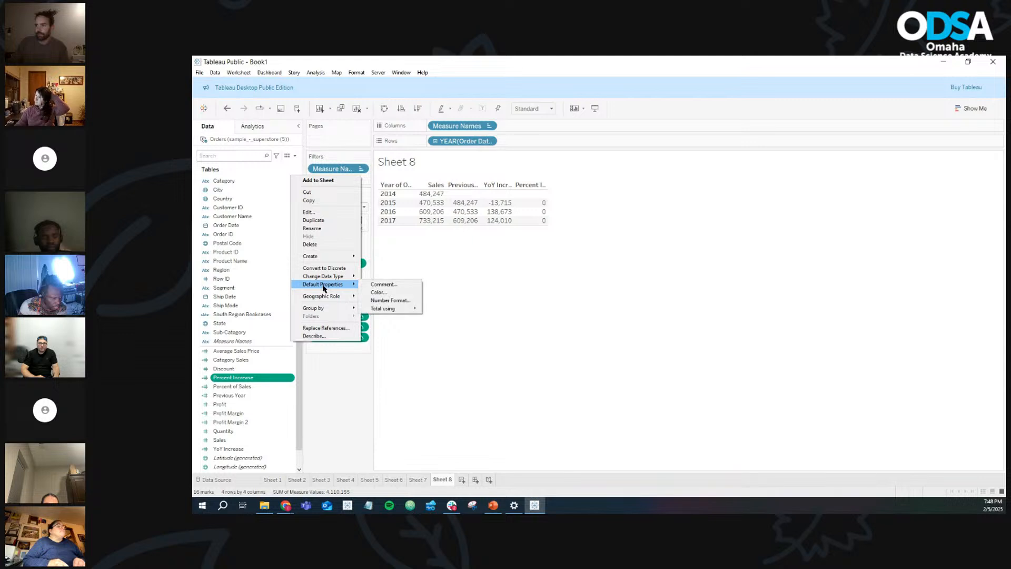
left_click(390, 301)
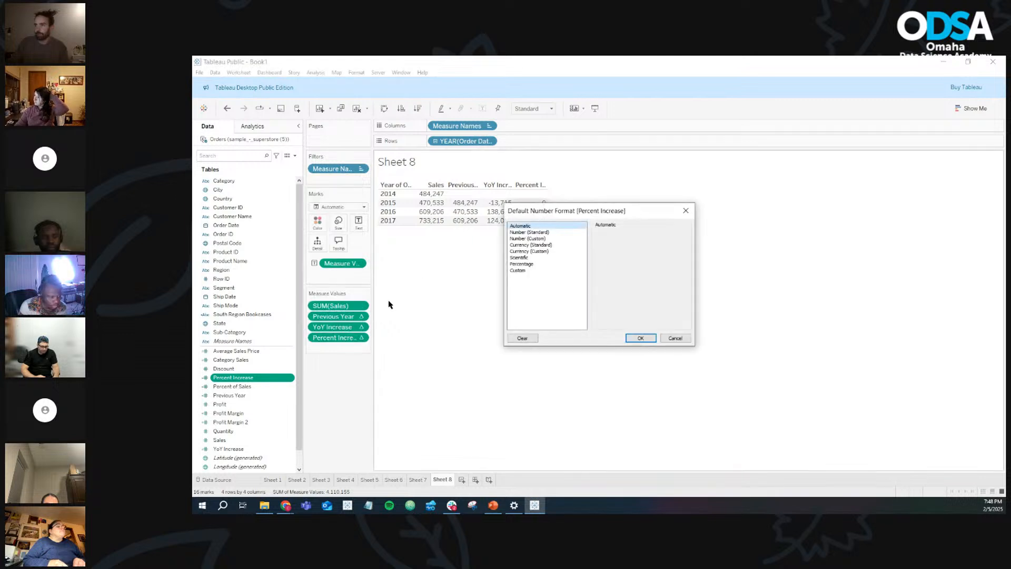
left_click(521, 264)
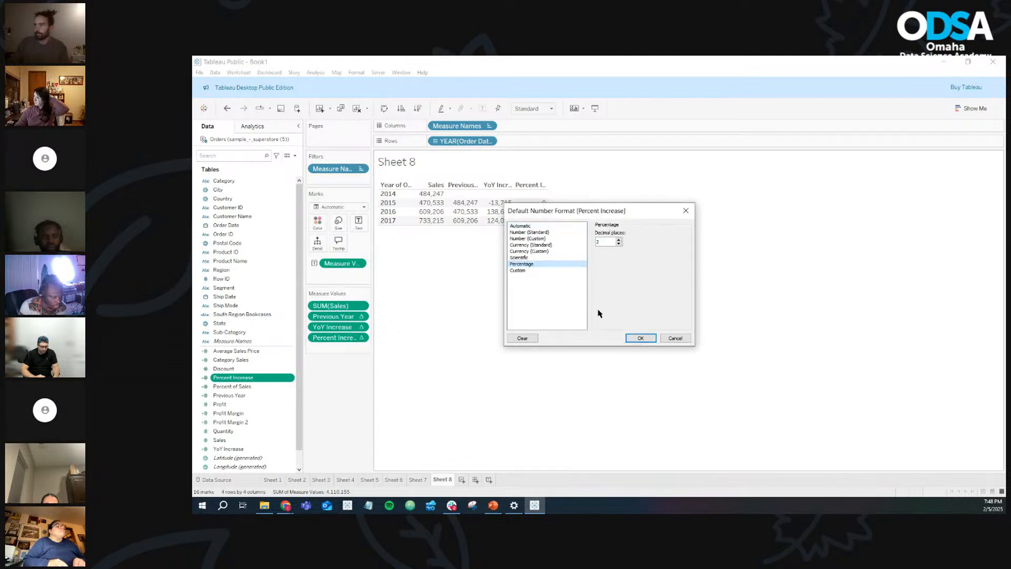
left_click(639, 338)
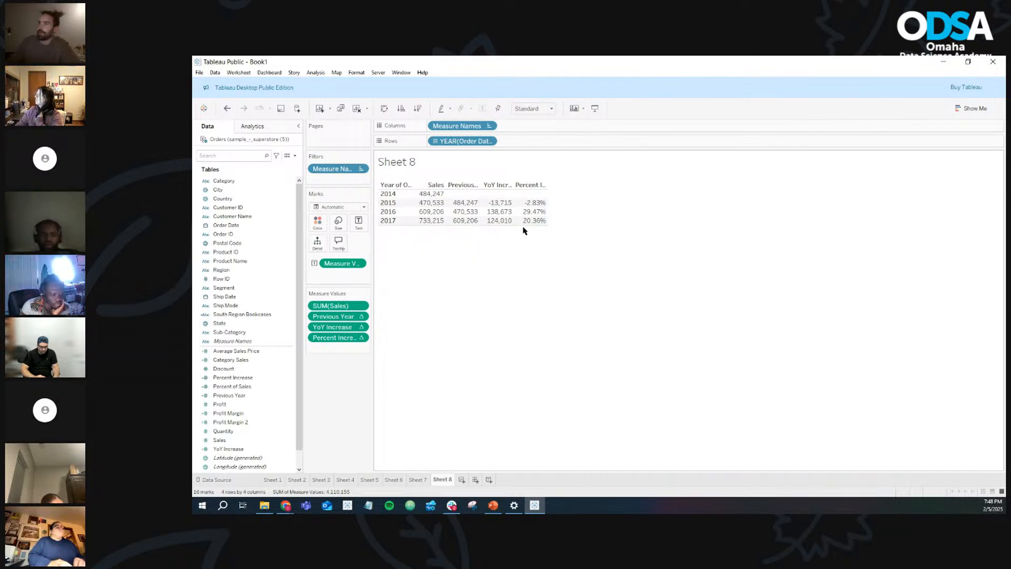
Step: Remove Previous Year from the table's measure values, leaving Sales, YoY Increase and Percent Increase
mouse_move(482, 223)
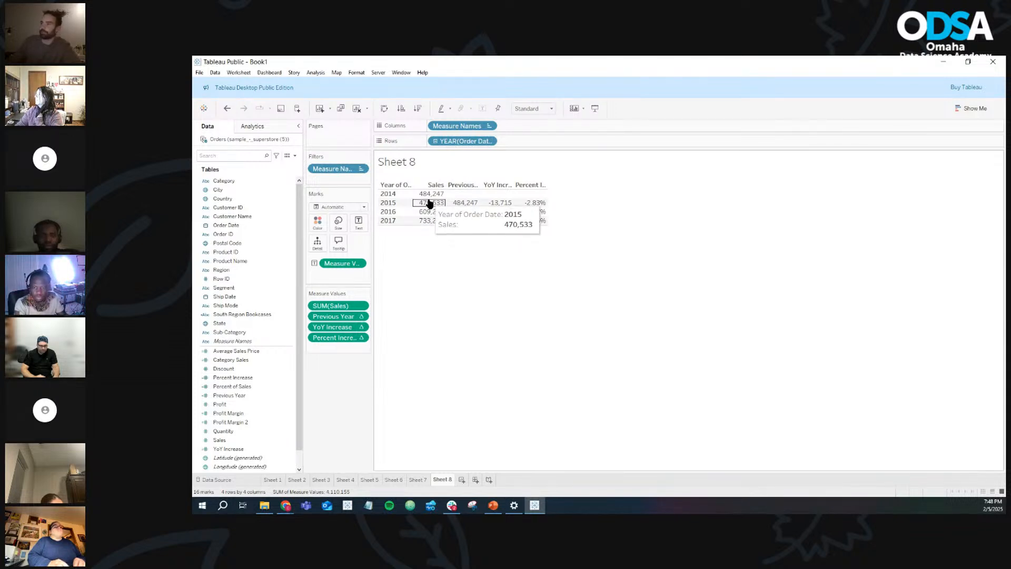
mouse_move(430, 199)
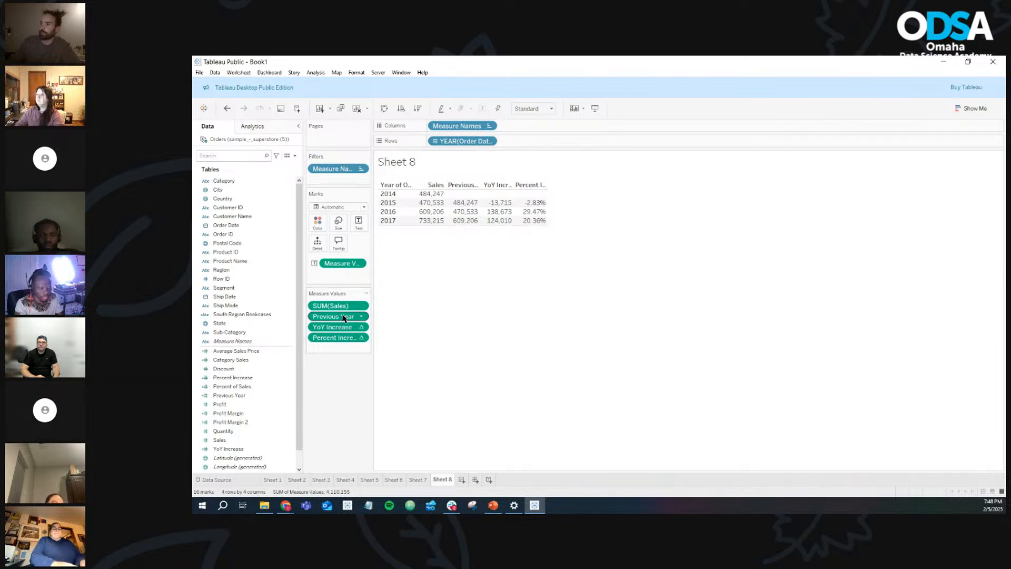
mouse_move(344, 319)
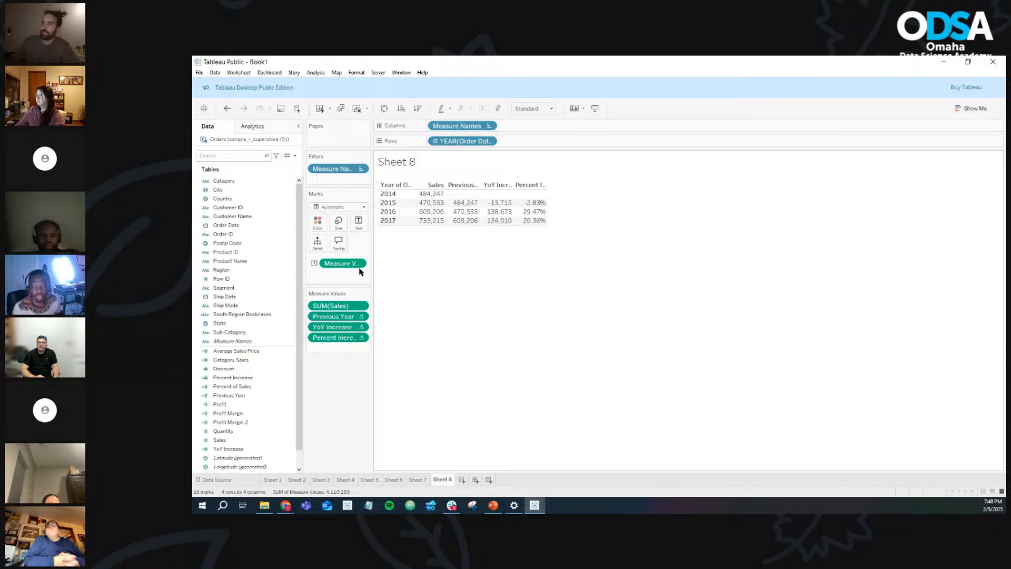
left_click_drag(338, 319, 309, 404)
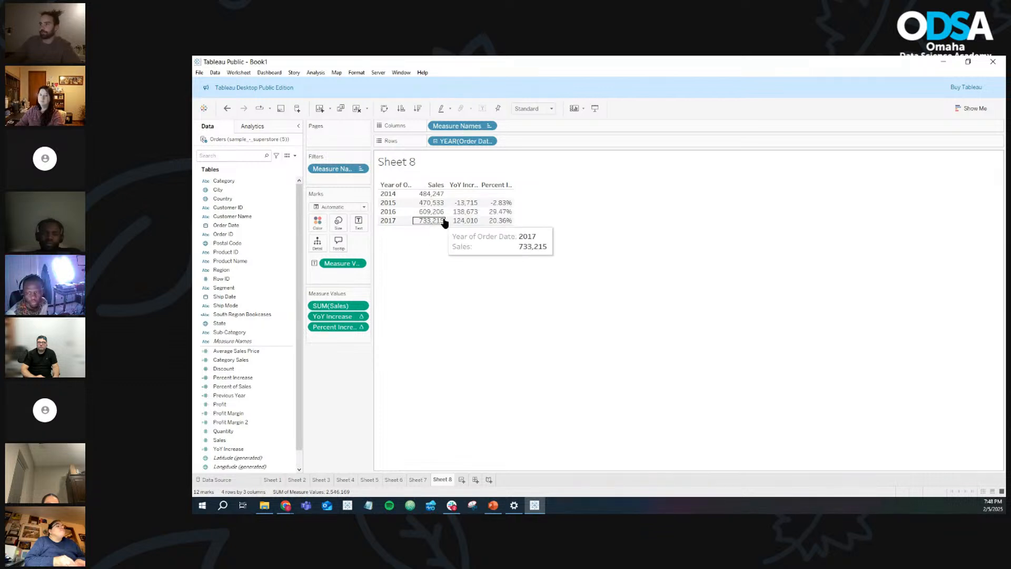
mouse_move(462, 204)
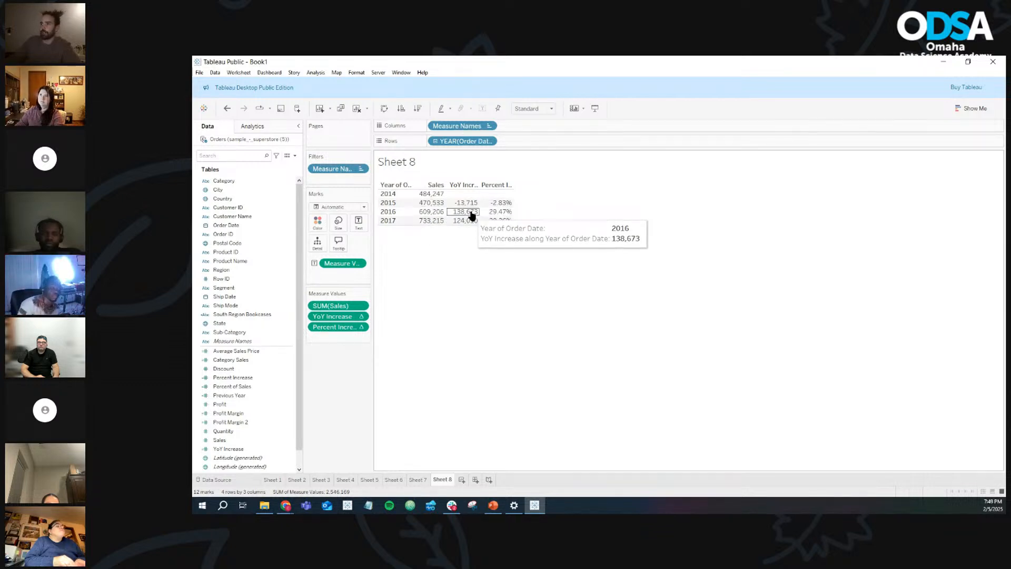
mouse_move(509, 207)
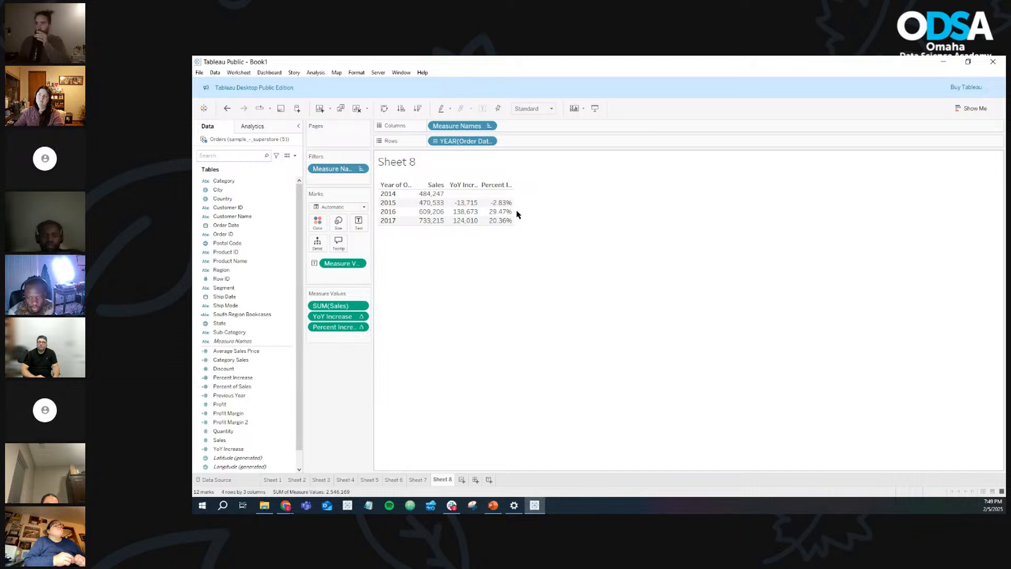
Step: Open the Percent Increase calculated field for editing
left_click(288, 379)
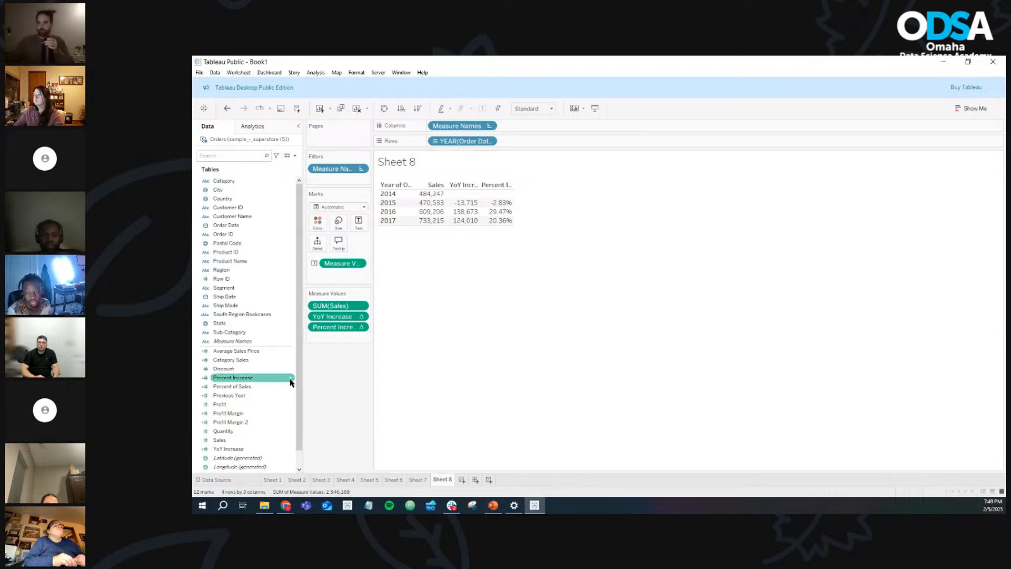
left_click(290, 380)
left_click(318, 219)
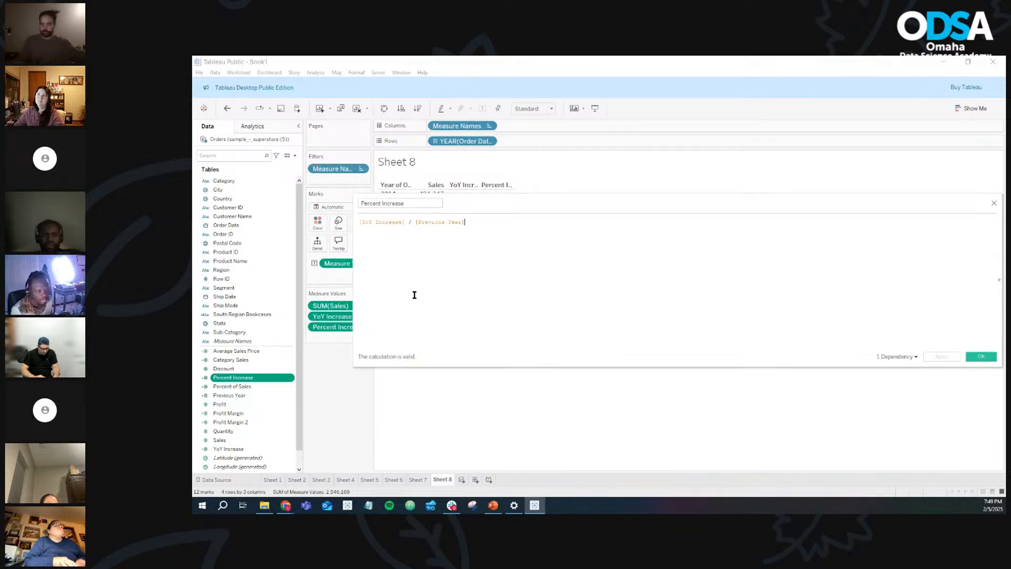
Step: Enlarge the Percent Increase formula text to read it, and close the calculation editor
scroll(414, 294, "up", 6)
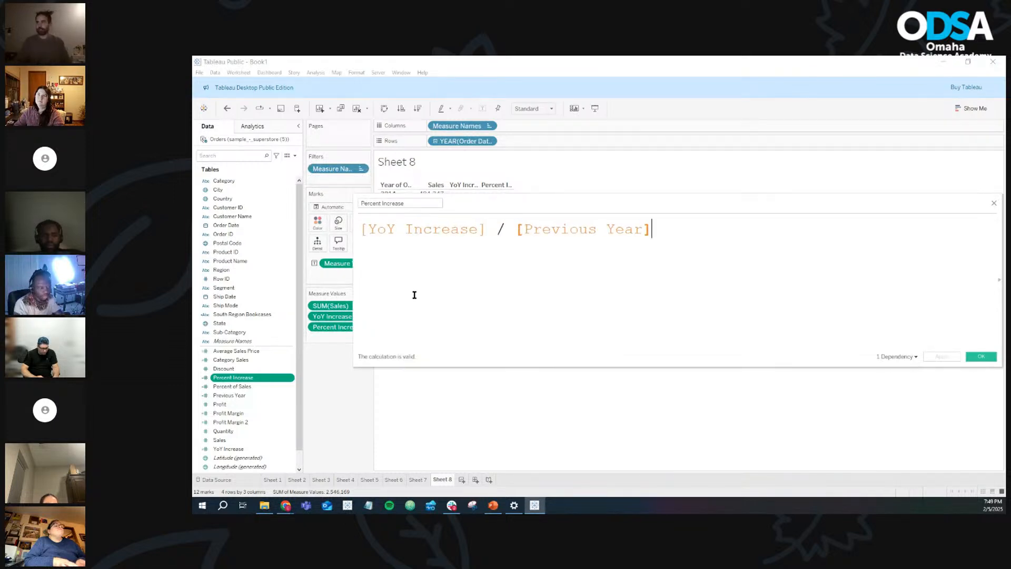
scroll(415, 295, "up", 2)
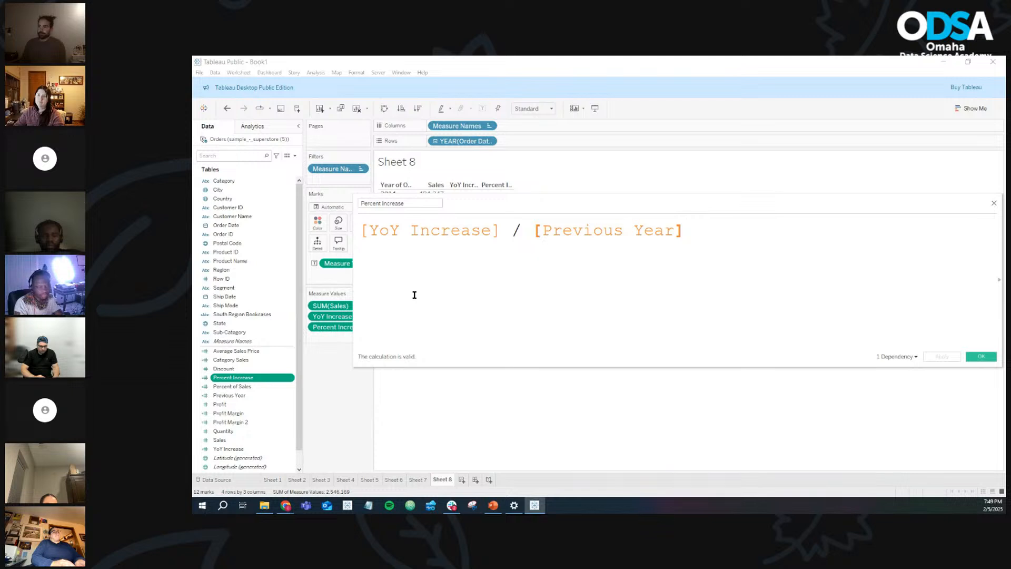
left_click(975, 358)
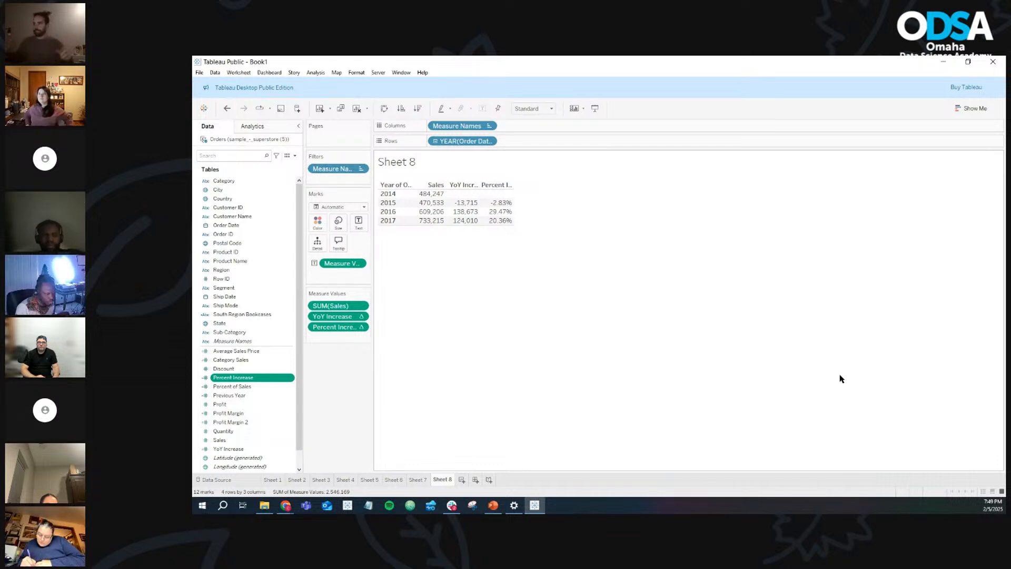
Step: Look through the workbook's earlier worksheets up to Sheet 7 and return to Sheet 8
left_click(297, 480)
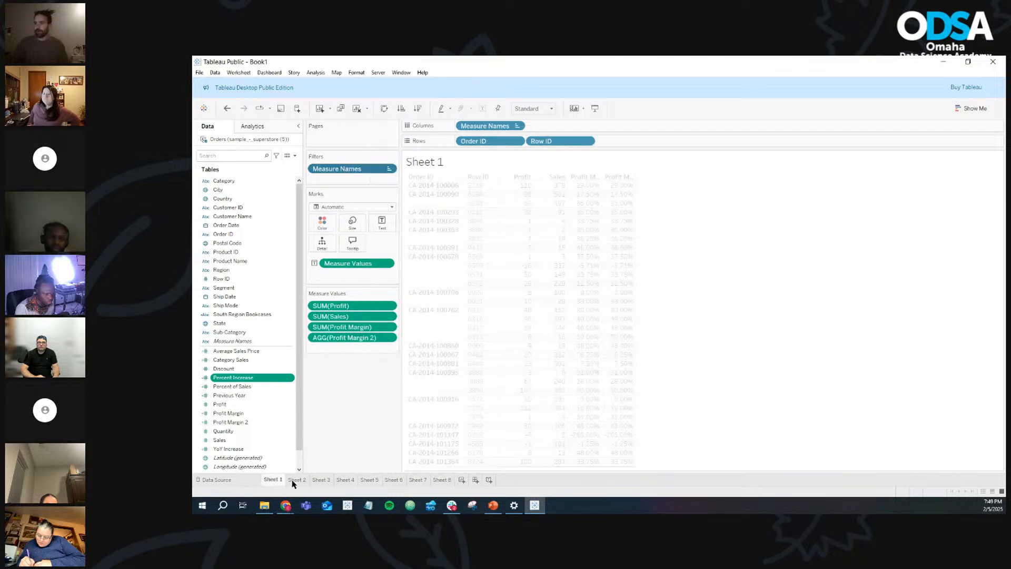
left_click(321, 480)
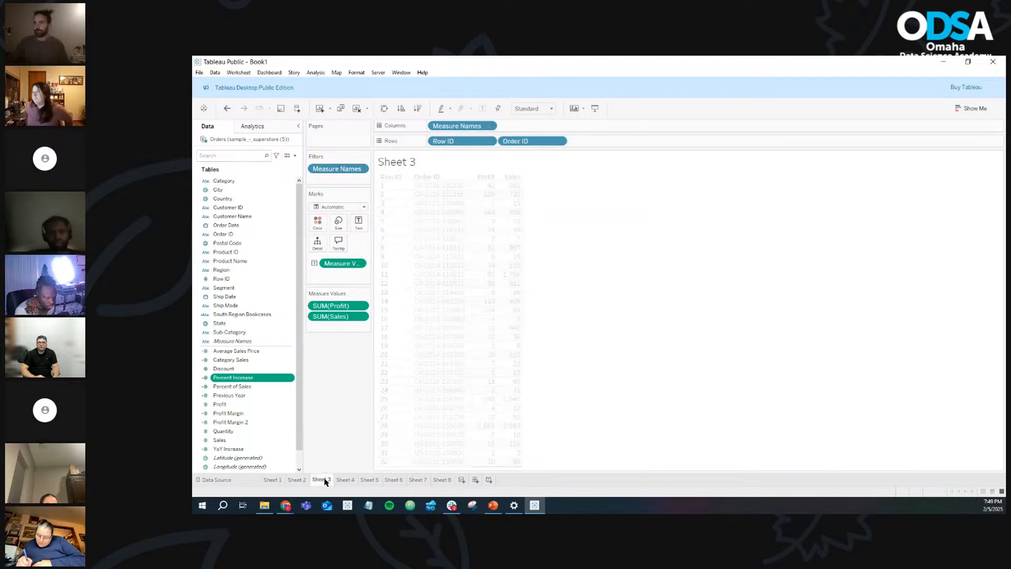
left_click(346, 480)
left_click(369, 480)
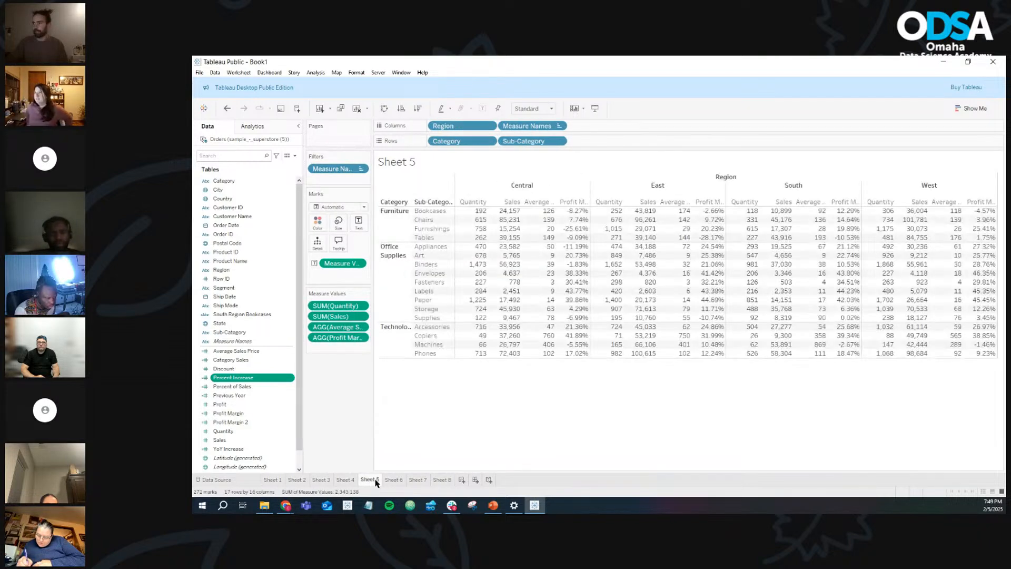
left_click(393, 480)
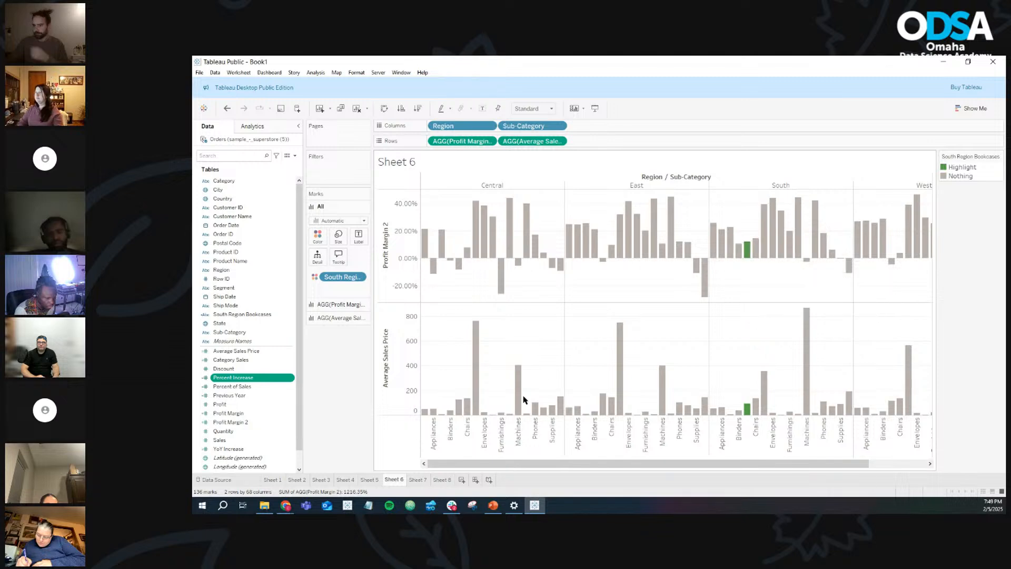
left_click(421, 480)
left_click(442, 479)
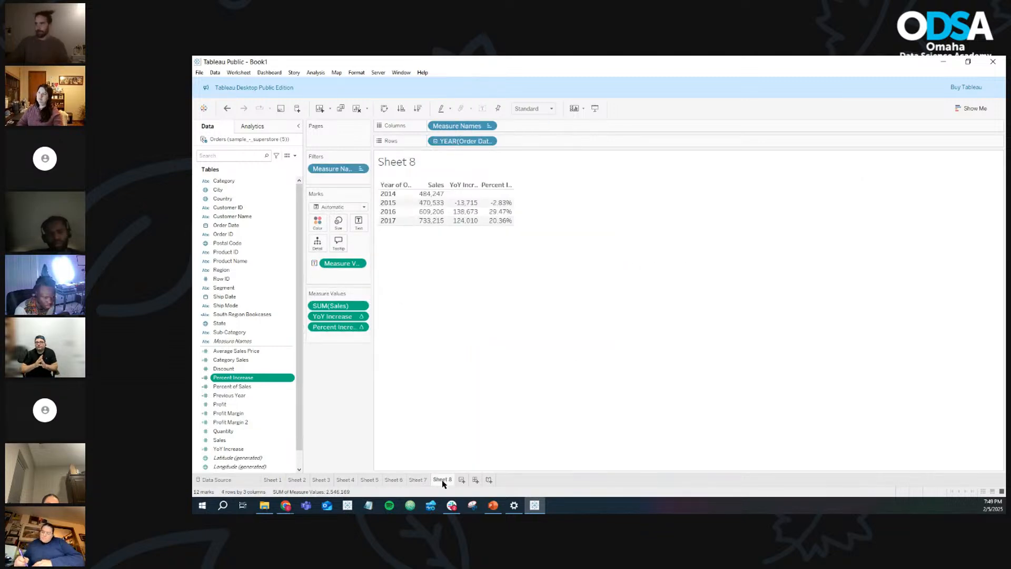
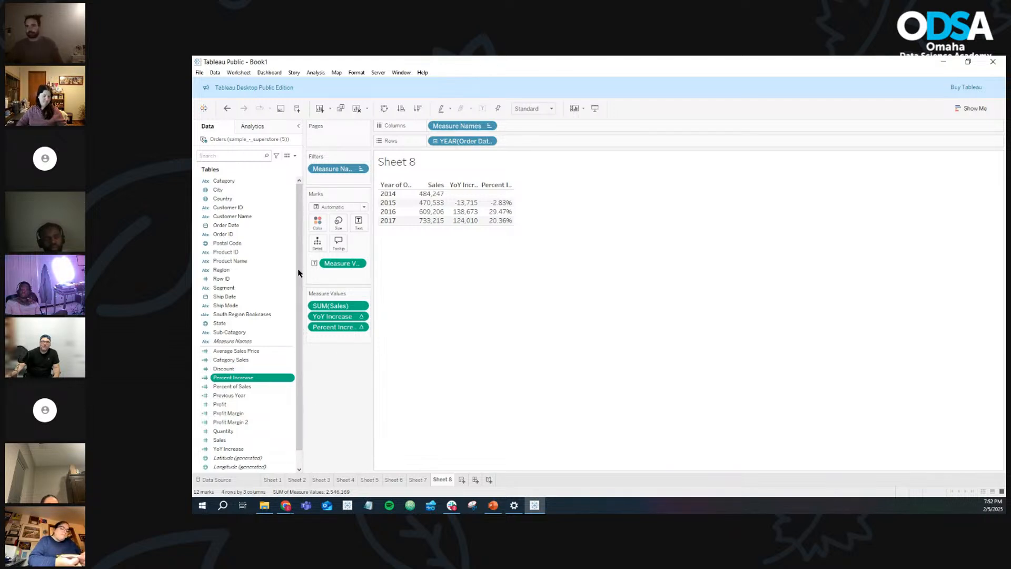
Step: Start a new calculated field, reposition and narrow its editor, and show the function reference beside it
left_click(294, 156)
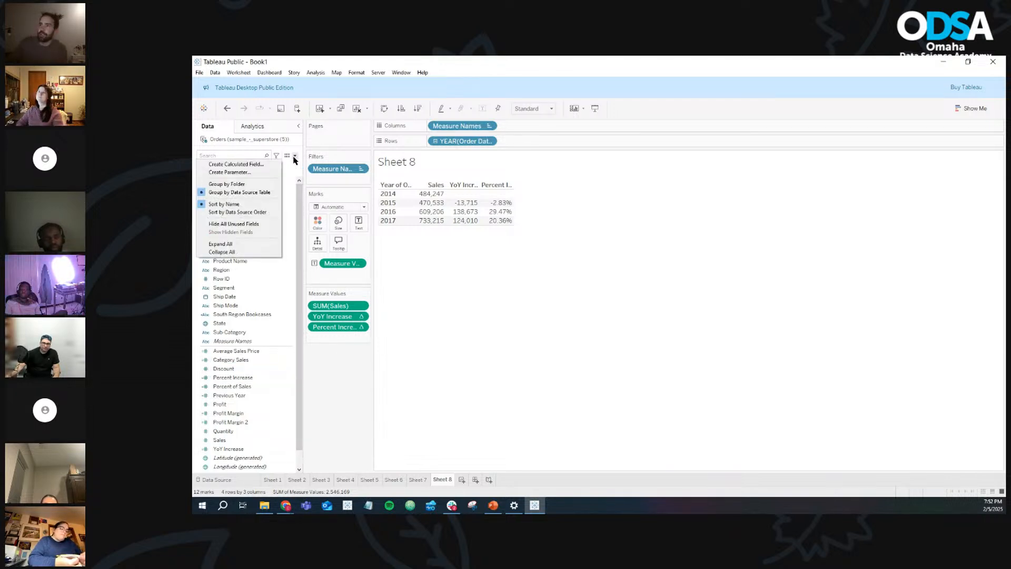
left_click(259, 163)
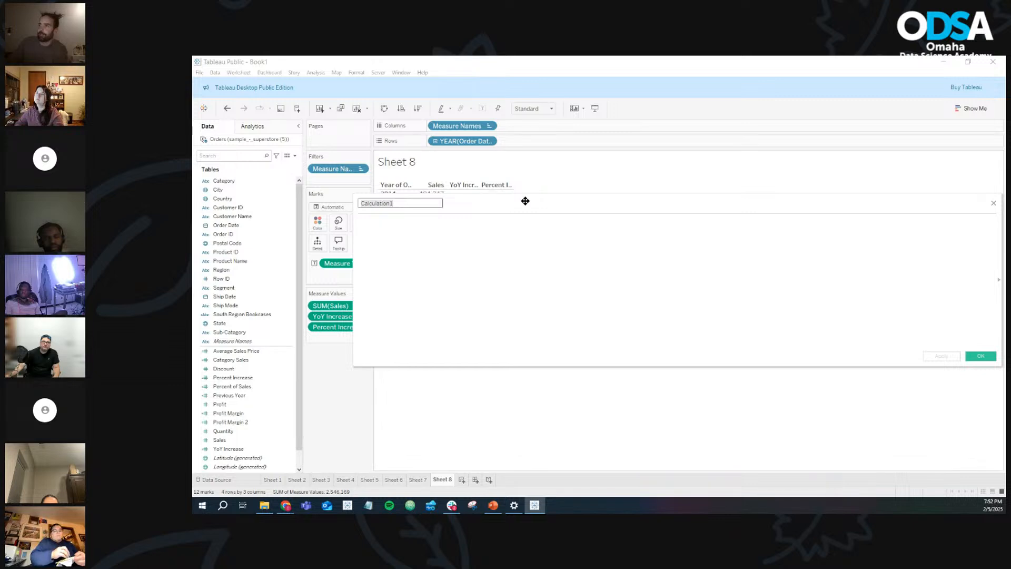
left_click_drag(526, 201, 458, 195)
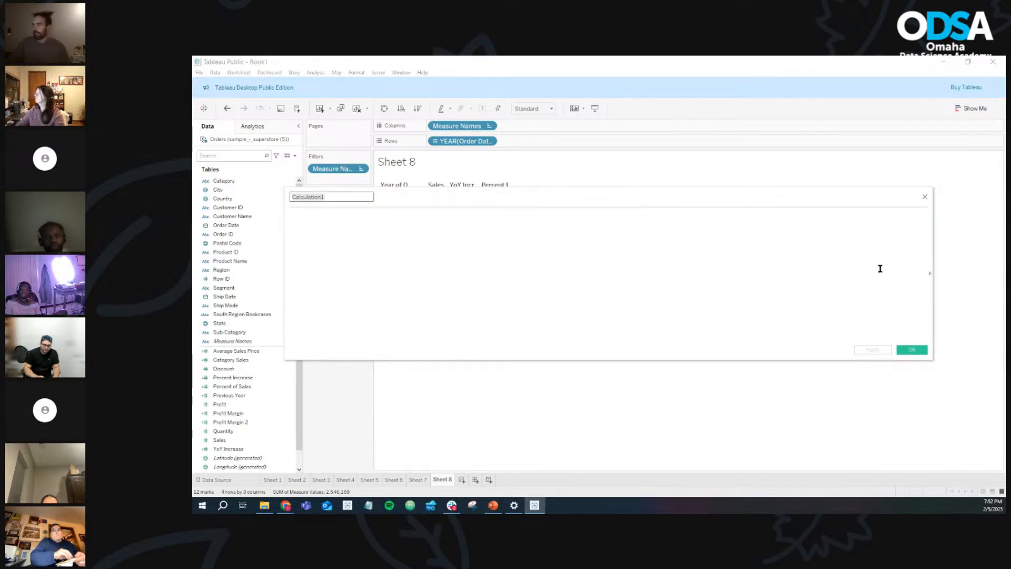
left_click_drag(934, 282, 761, 279)
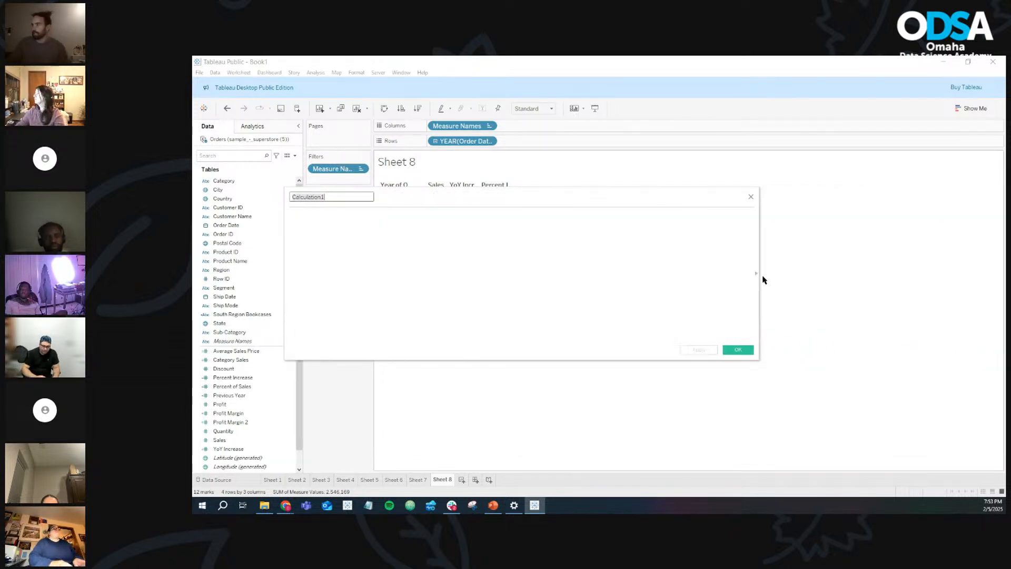
left_click(757, 276)
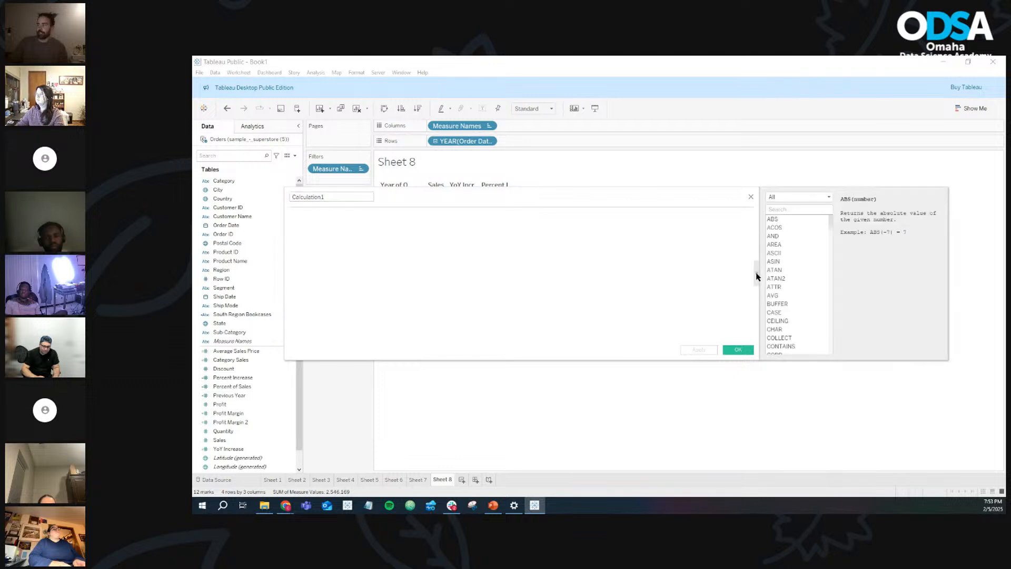
Step: Browse the full function list and read the descriptions of ABS, AVG and CEILING
scroll(796, 257, "down", 15)
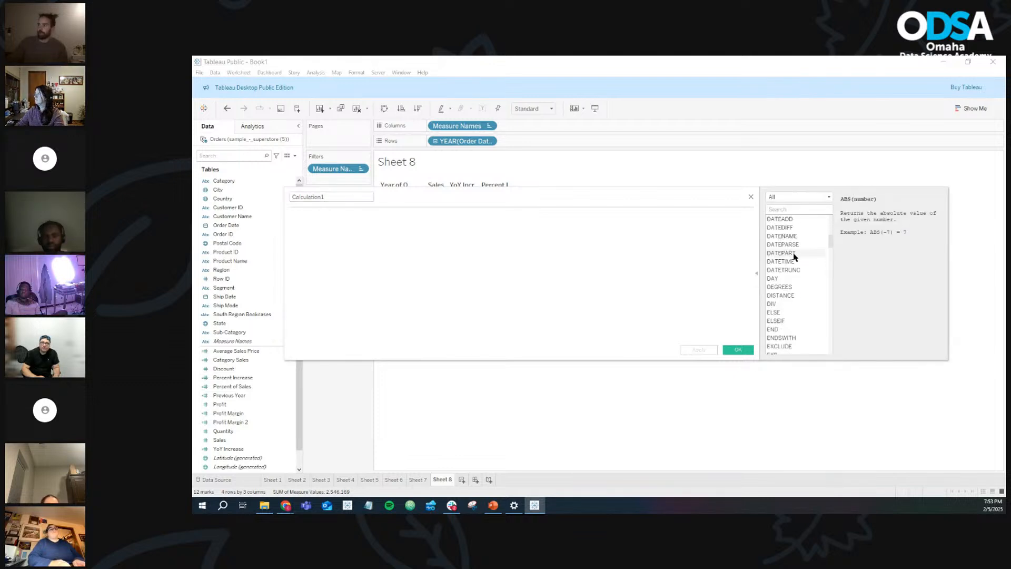
scroll(795, 257, "down", 10)
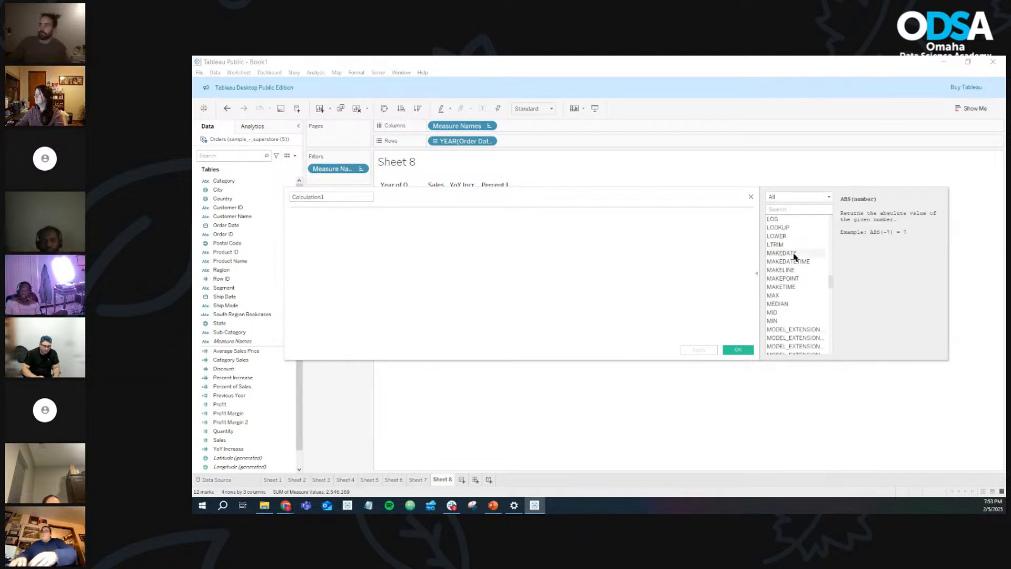
scroll(795, 257, "down", 10)
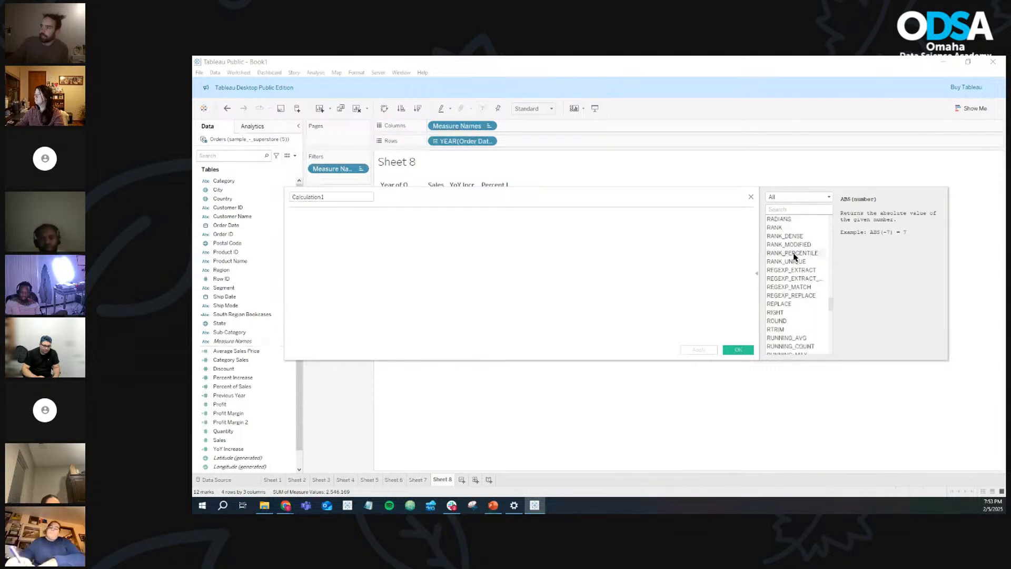
scroll(795, 257, "up", 5)
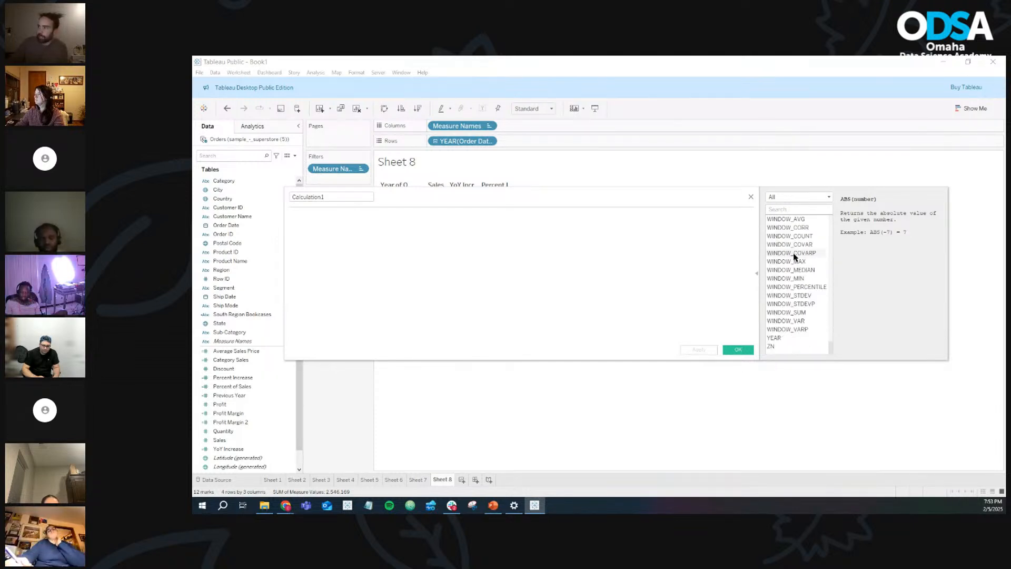
scroll(795, 257, "up", 20)
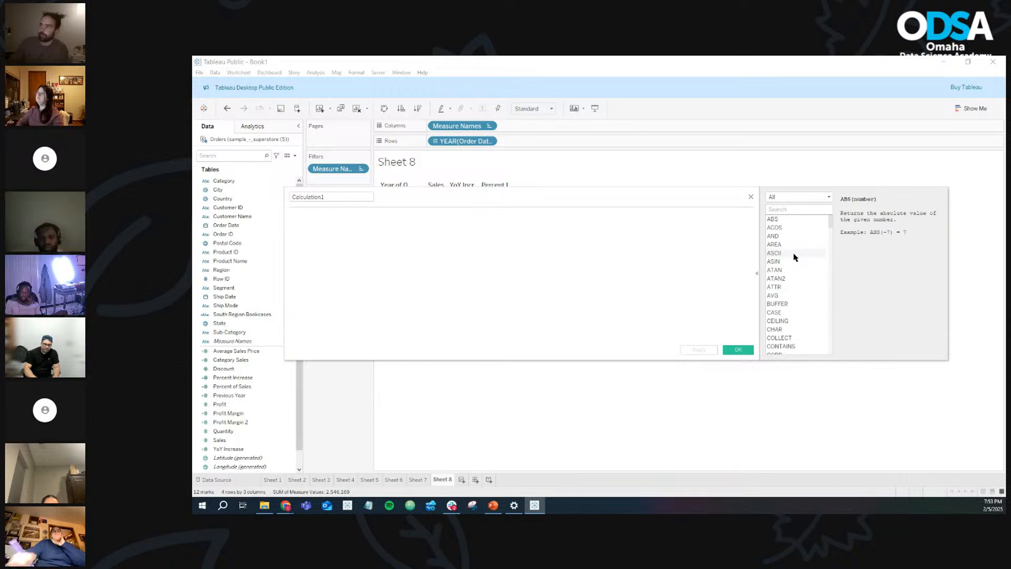
left_click(783, 221)
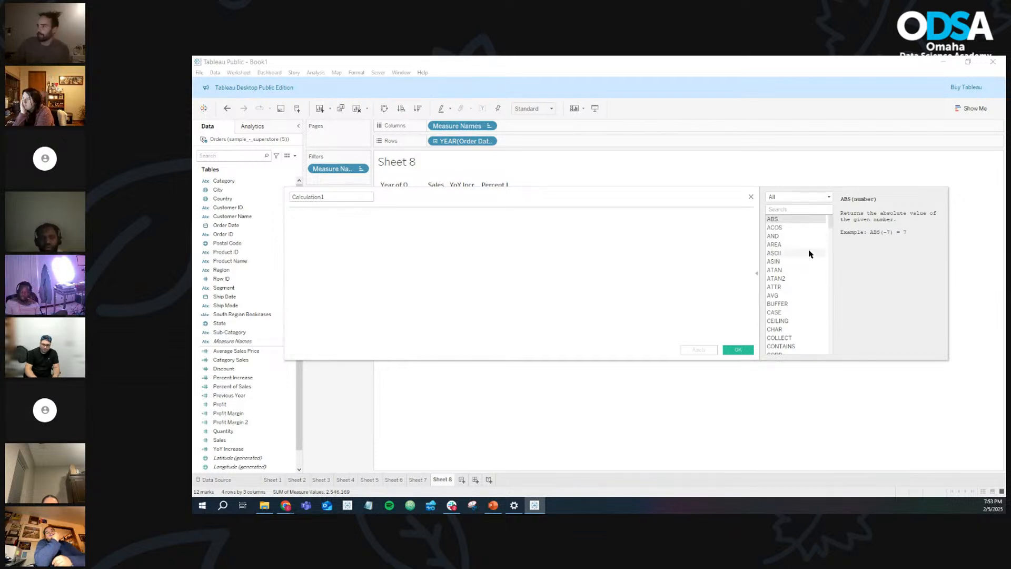
left_click(784, 295)
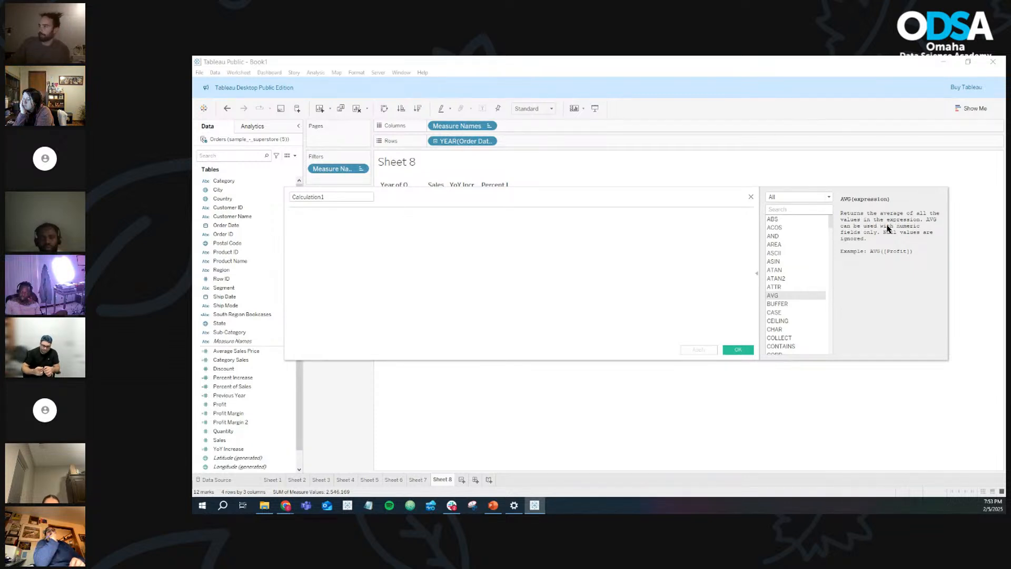
left_click(783, 320)
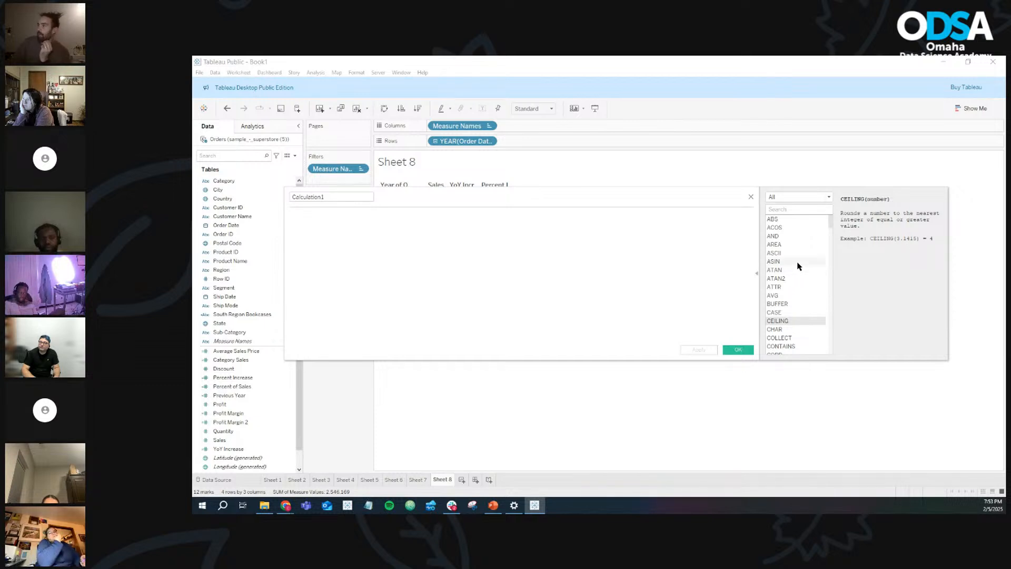
Step: Read the reference descriptions of LOWER, SIZE, SPACE and STR, and close the new calculation without saving it
scroll(799, 266, "down", 6)
scroll(799, 266, "down", 15)
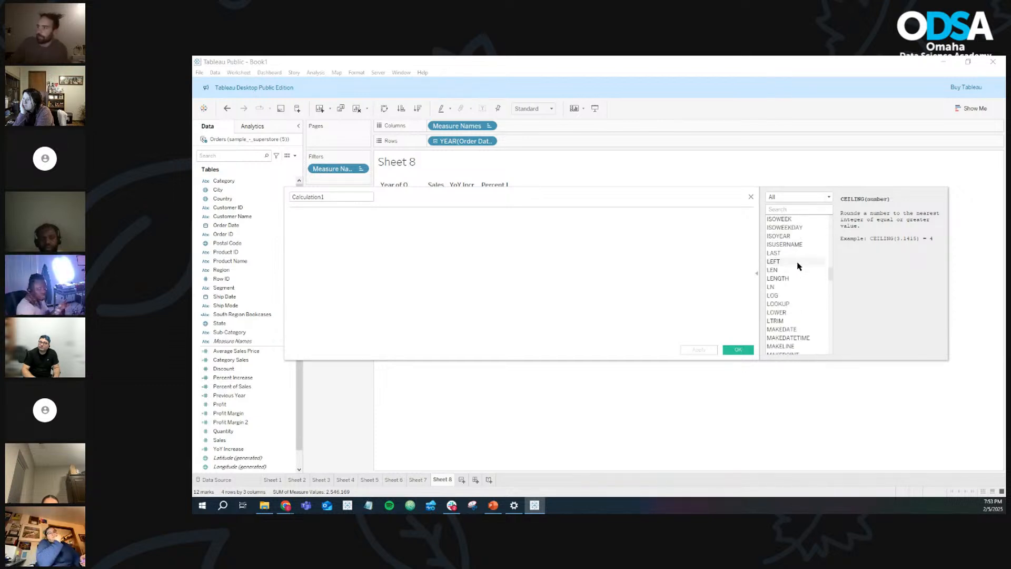
scroll(799, 266, "down", 1)
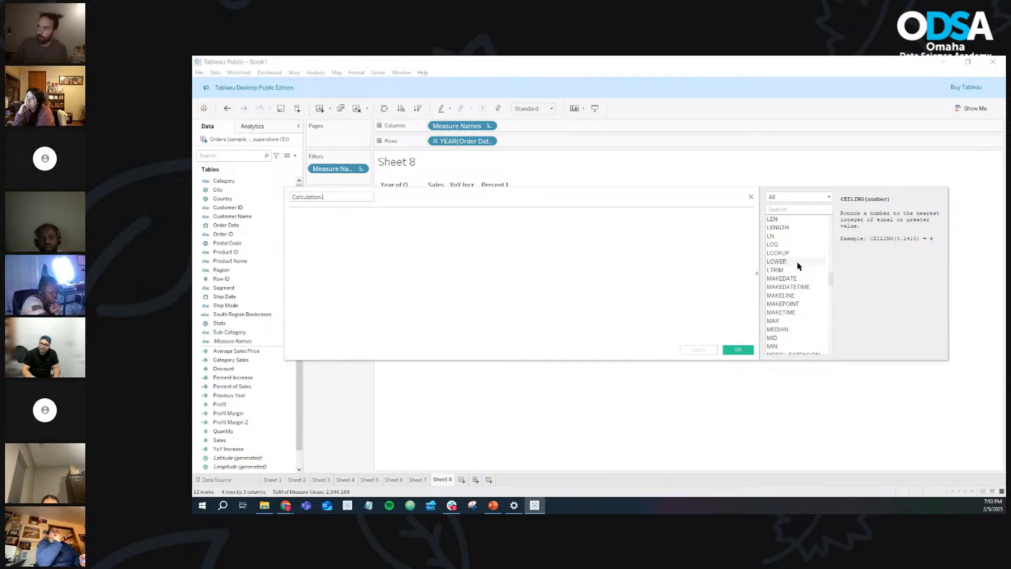
left_click(798, 263)
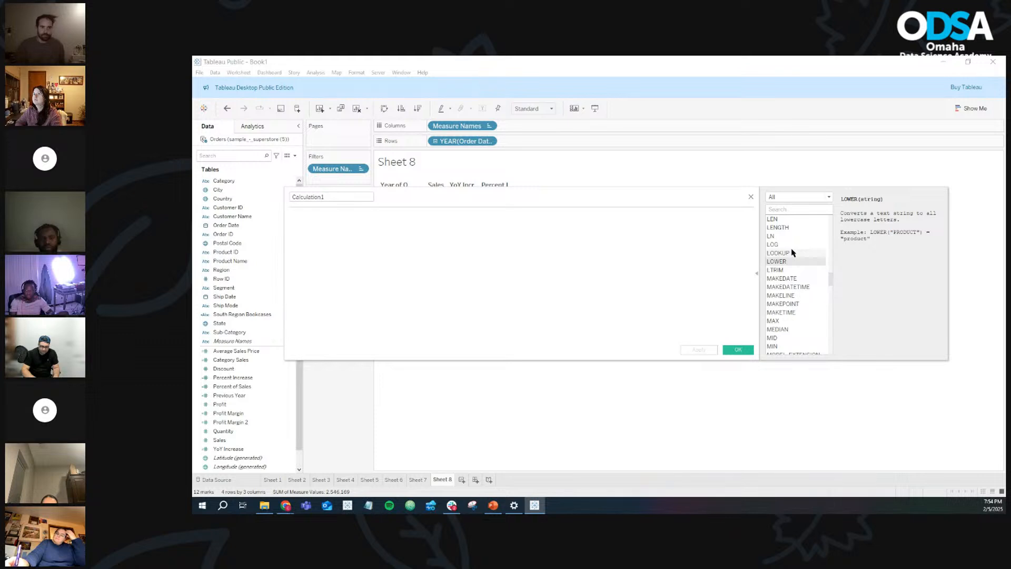
scroll(793, 255, "down", 5)
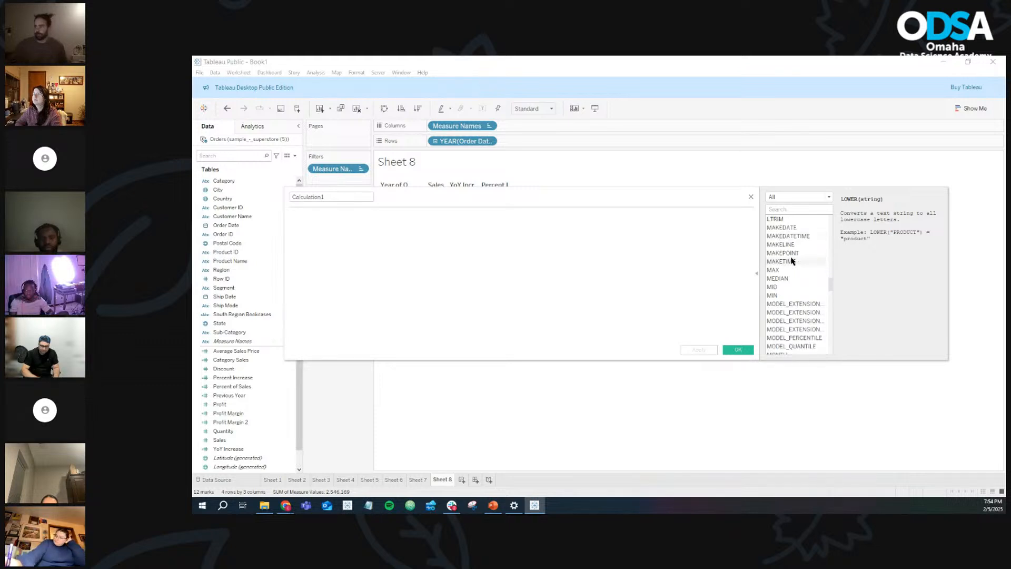
scroll(792, 261, "down", 10)
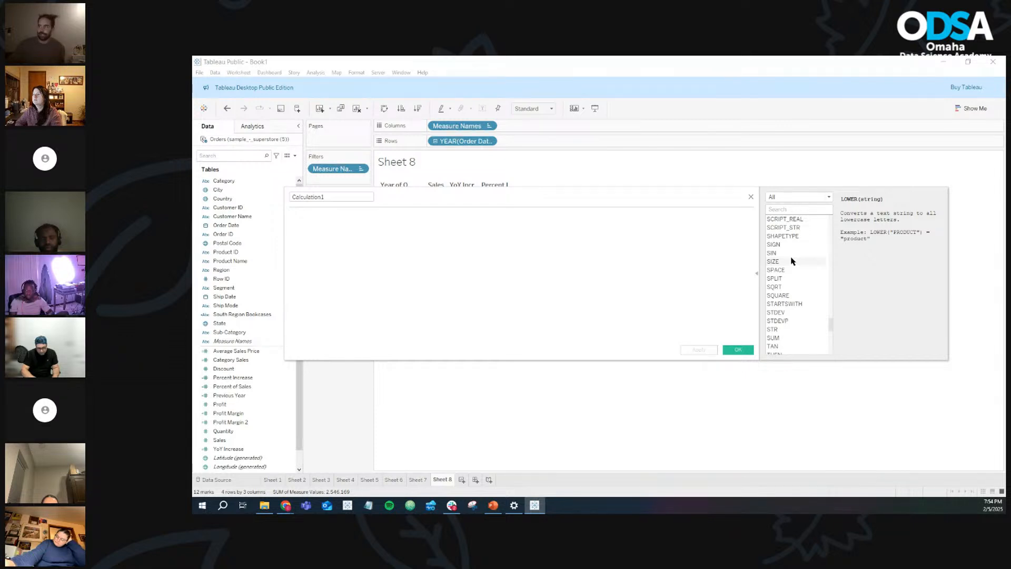
left_click(792, 262)
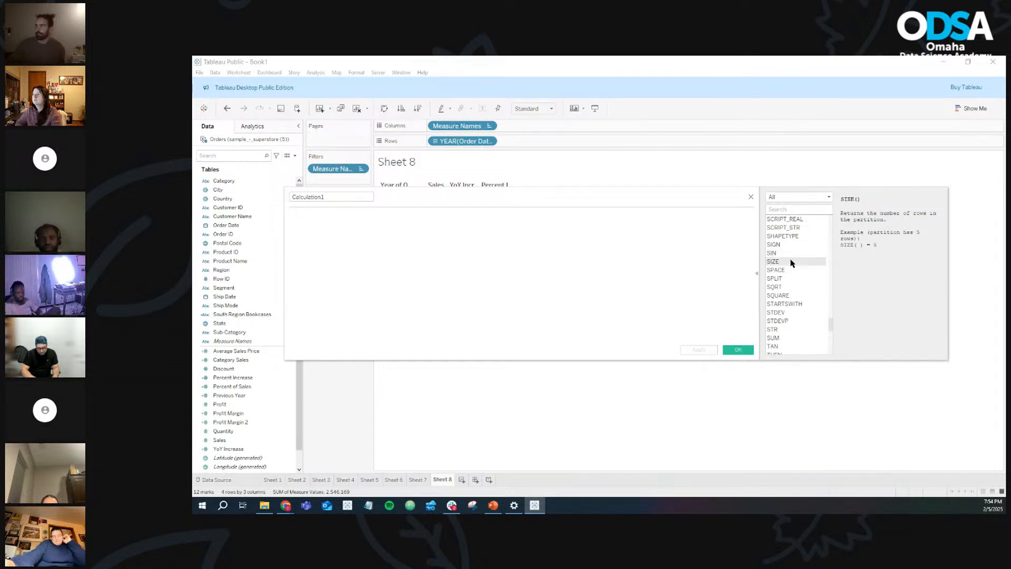
left_click(792, 269)
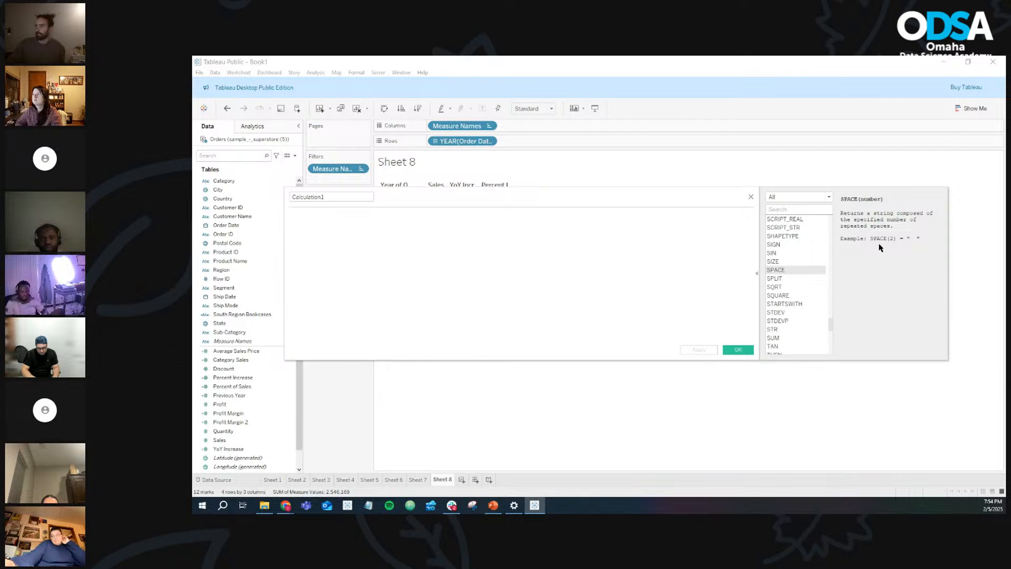
scroll(790, 292, "down", 1)
left_click(788, 304)
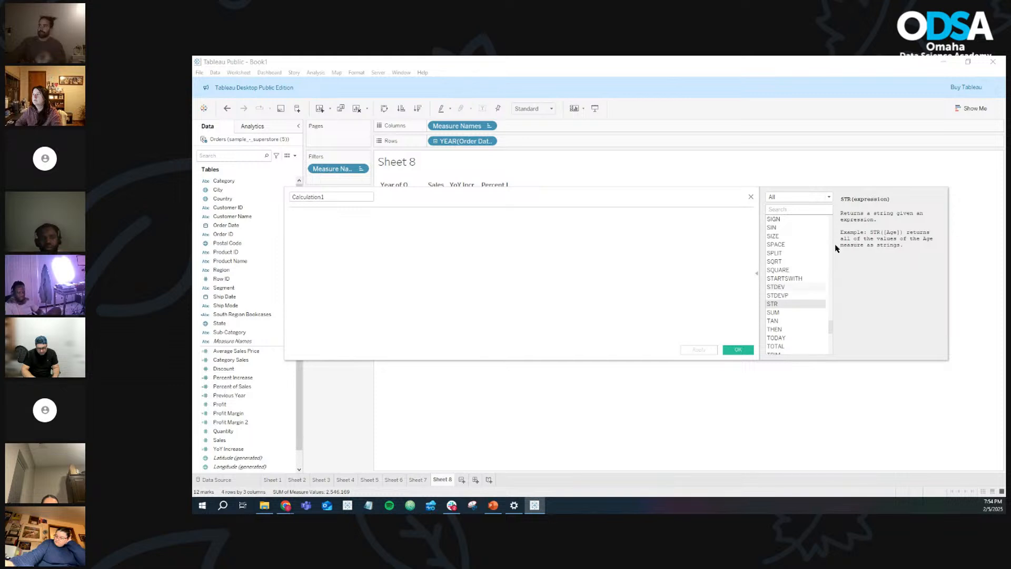
left_click(751, 198)
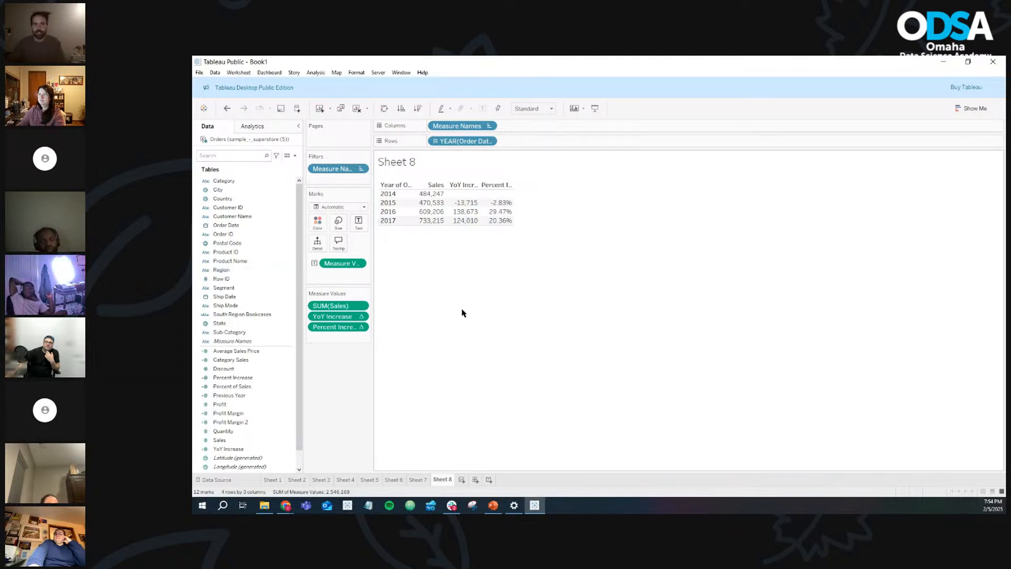
left_click(203, 369)
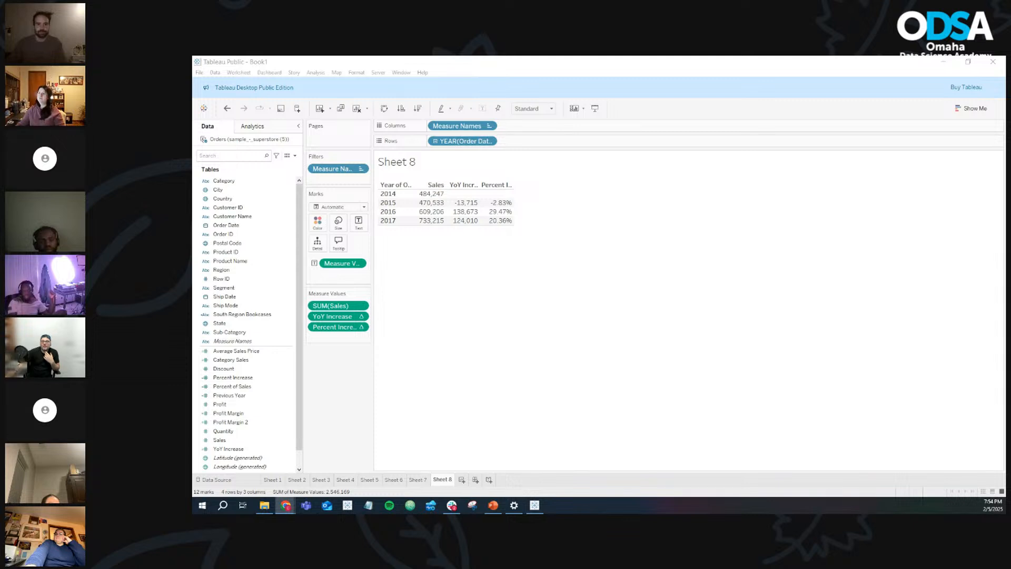